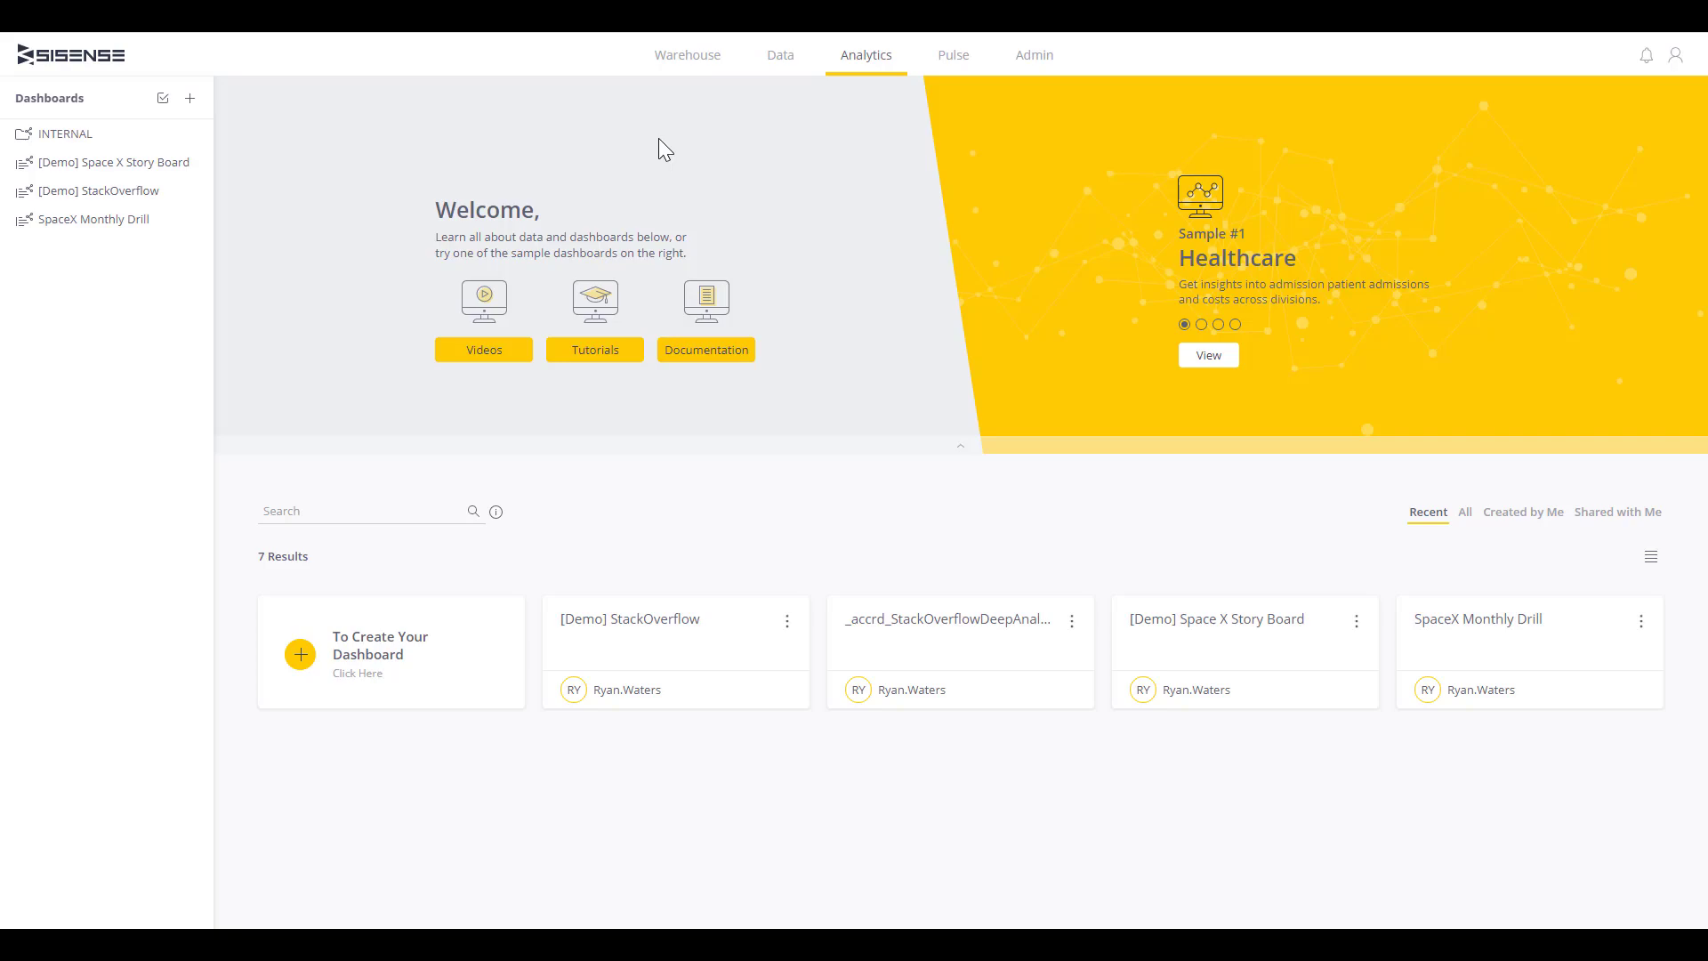
- Open the arima view from the Warehouse's redshift views list
{"action": "left_click", "coordinate": [691, 63]}
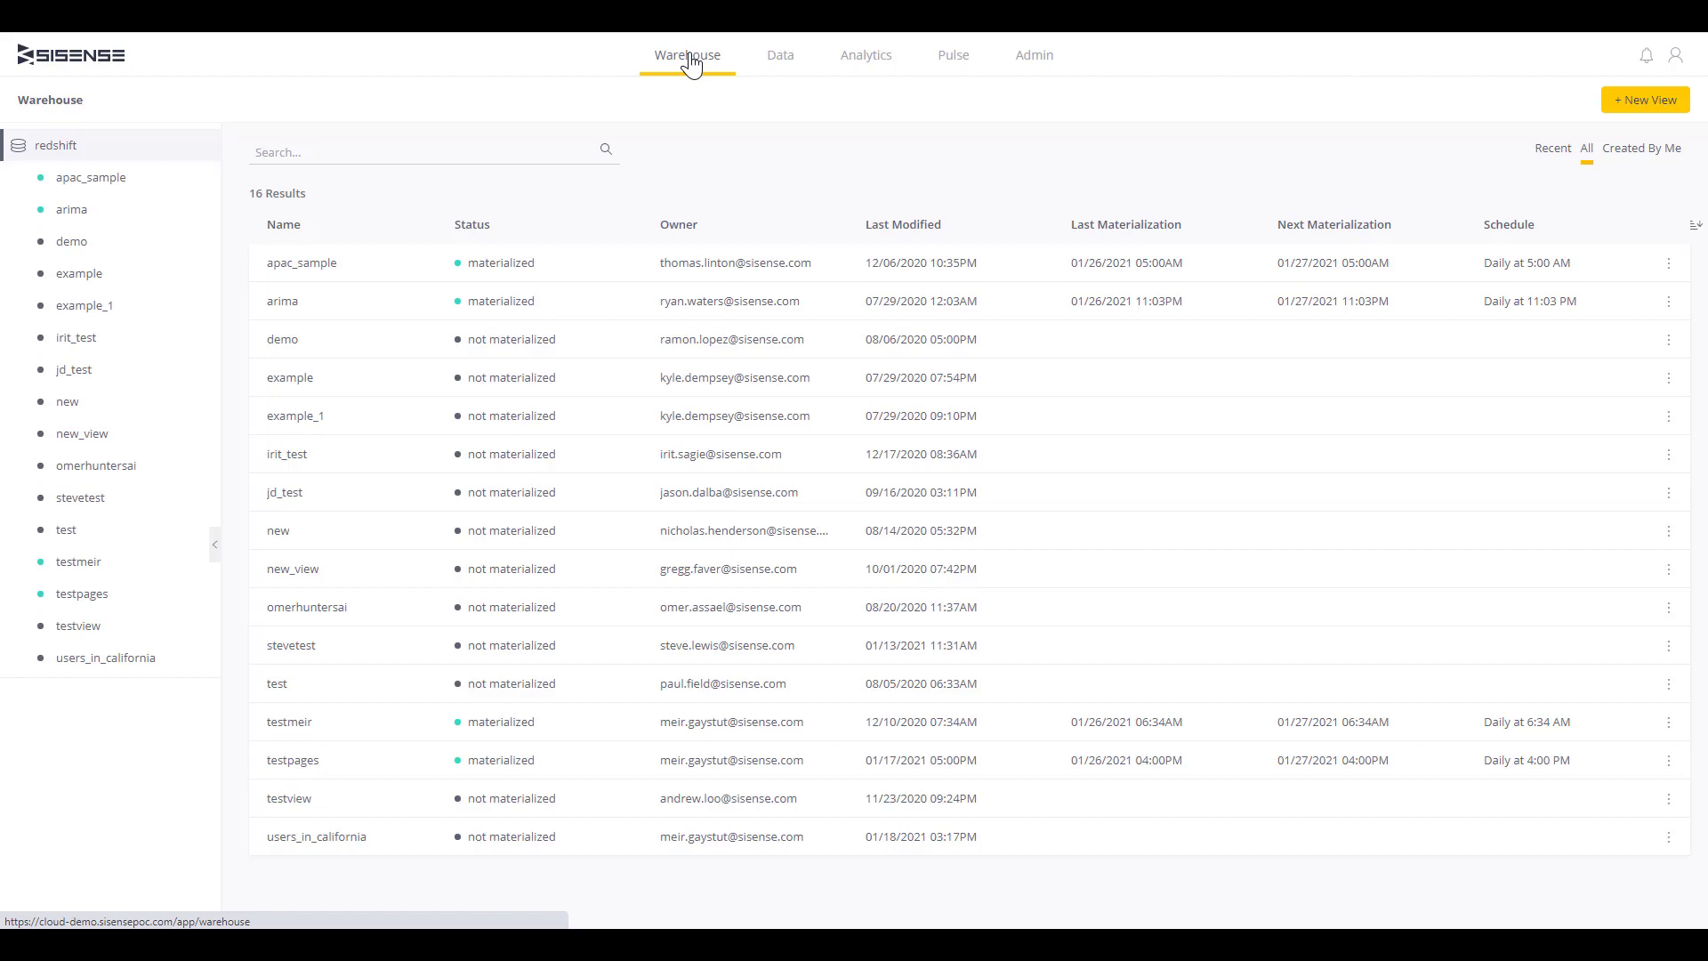
{"action": "left_click", "coordinate": [113, 220]}
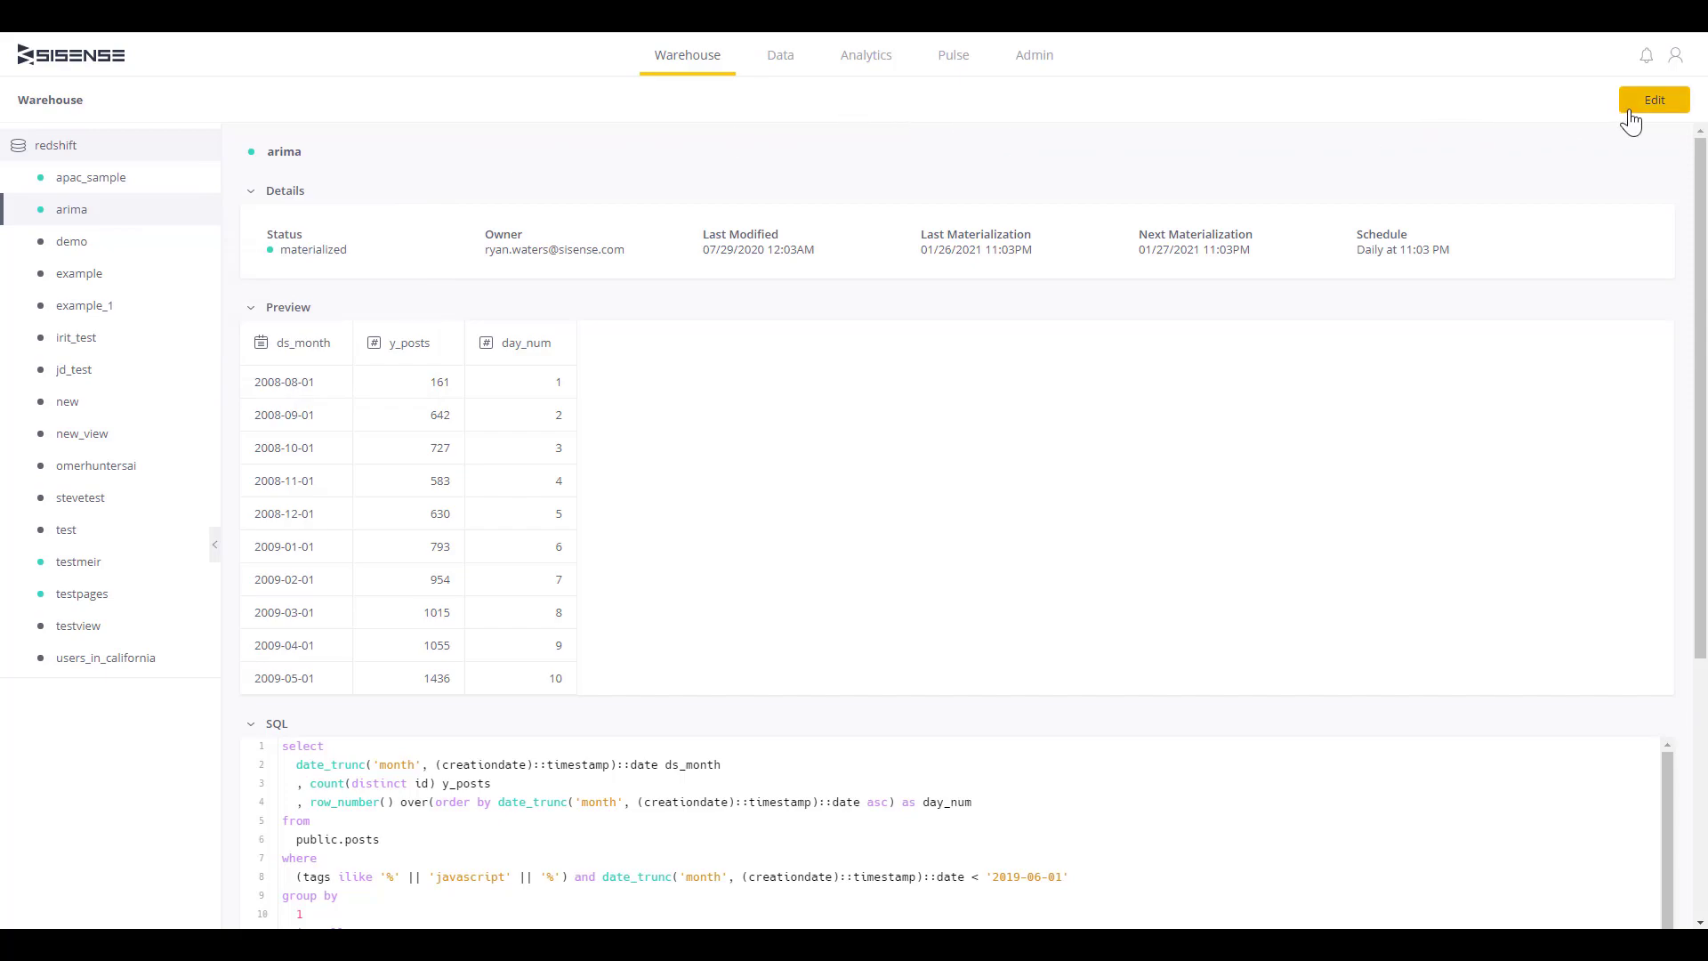
- Open the arima view's SQL for editing and scroll through the query
{"action": "left_click", "coordinate": [1630, 108]}
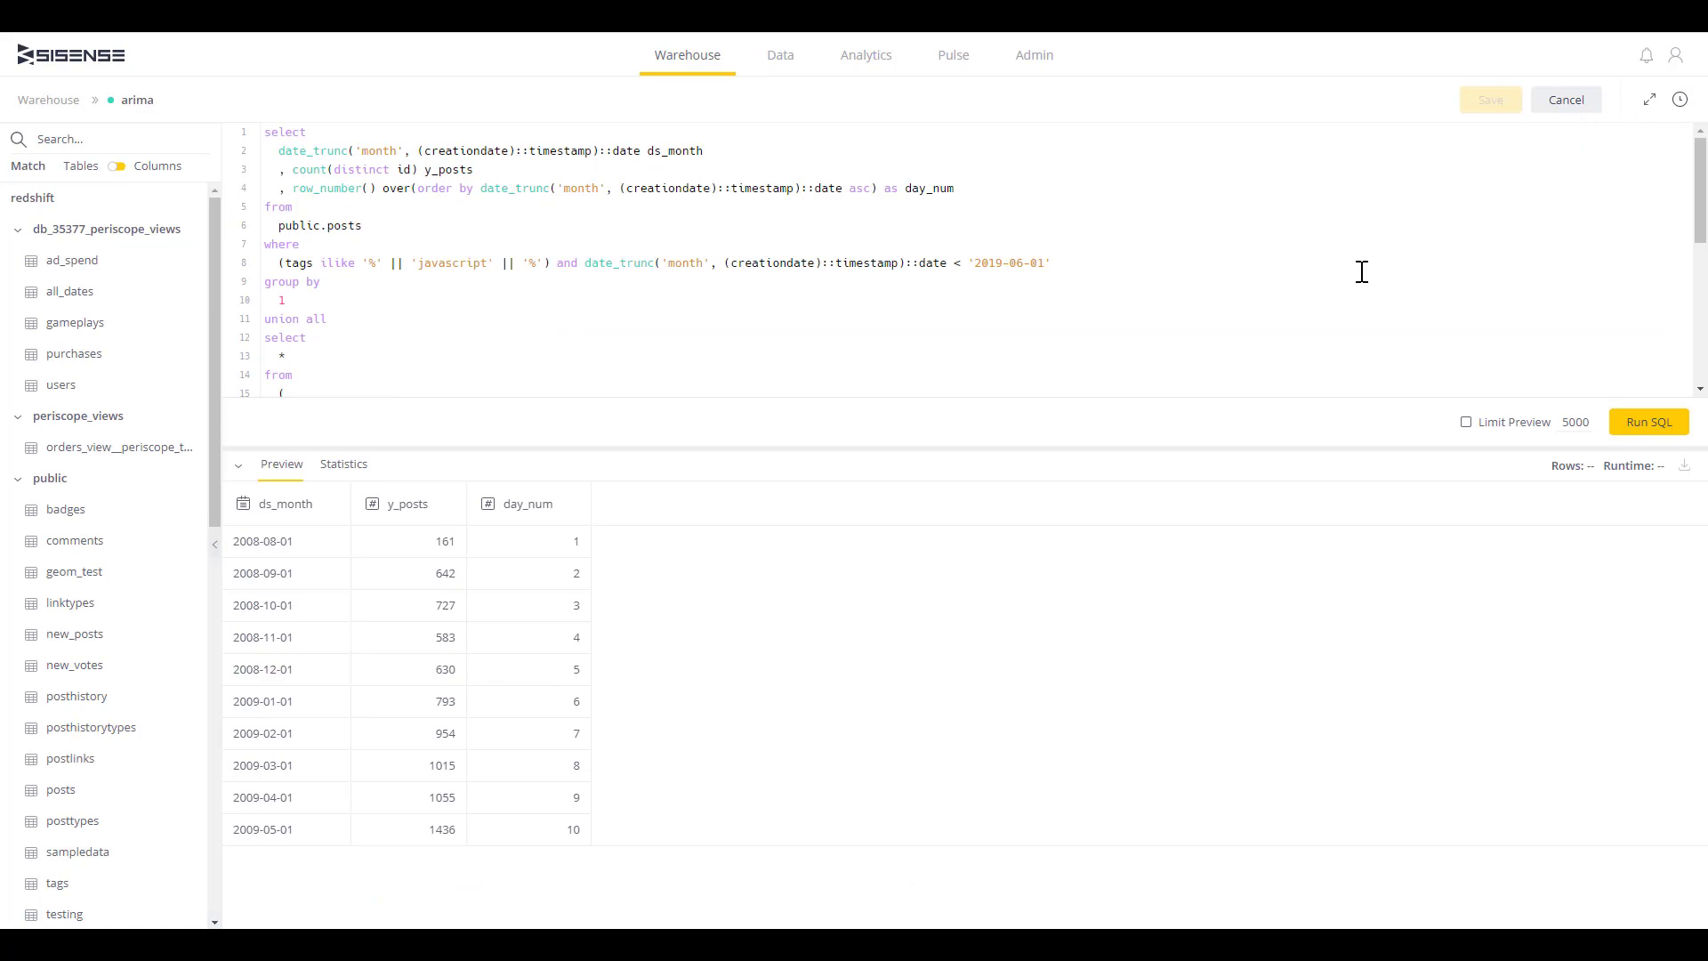
{"action": "scroll", "coordinate": [1365, 266], "scroll_direction": "down", "scroll_amount": 1}
{"action": "scroll", "coordinate": [1365, 266], "scroll_direction": "down", "scroll_amount": 5}
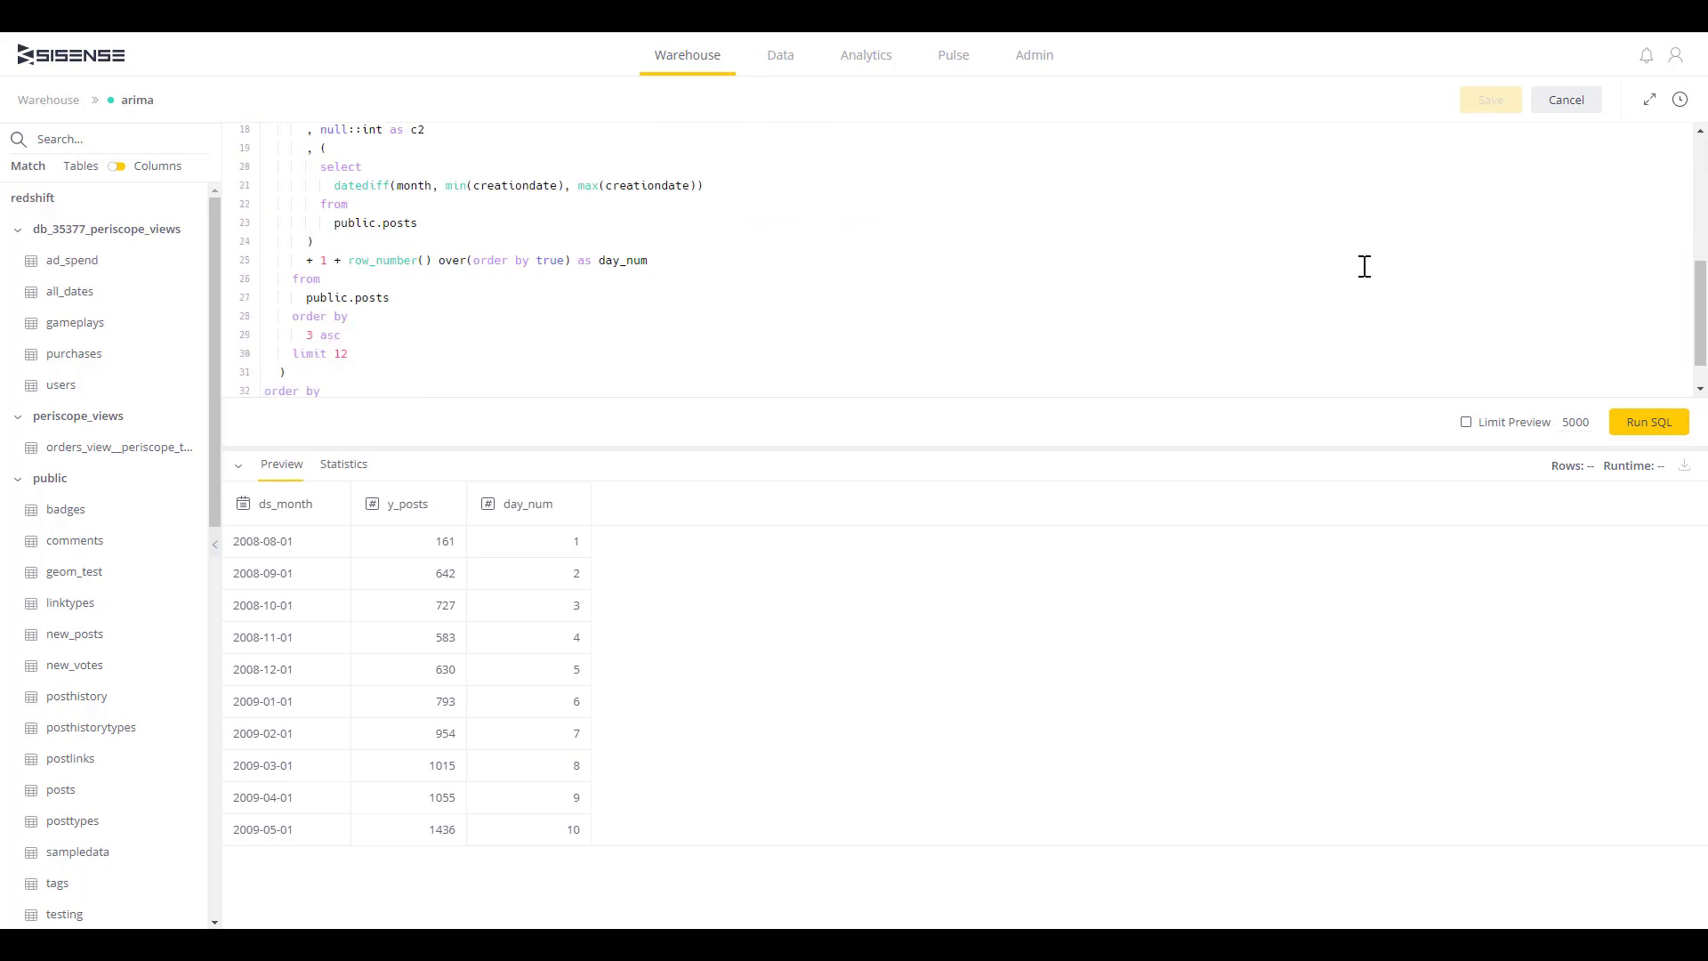
{"action": "scroll", "coordinate": [1365, 266], "scroll_direction": "down", "scroll_amount": 1}
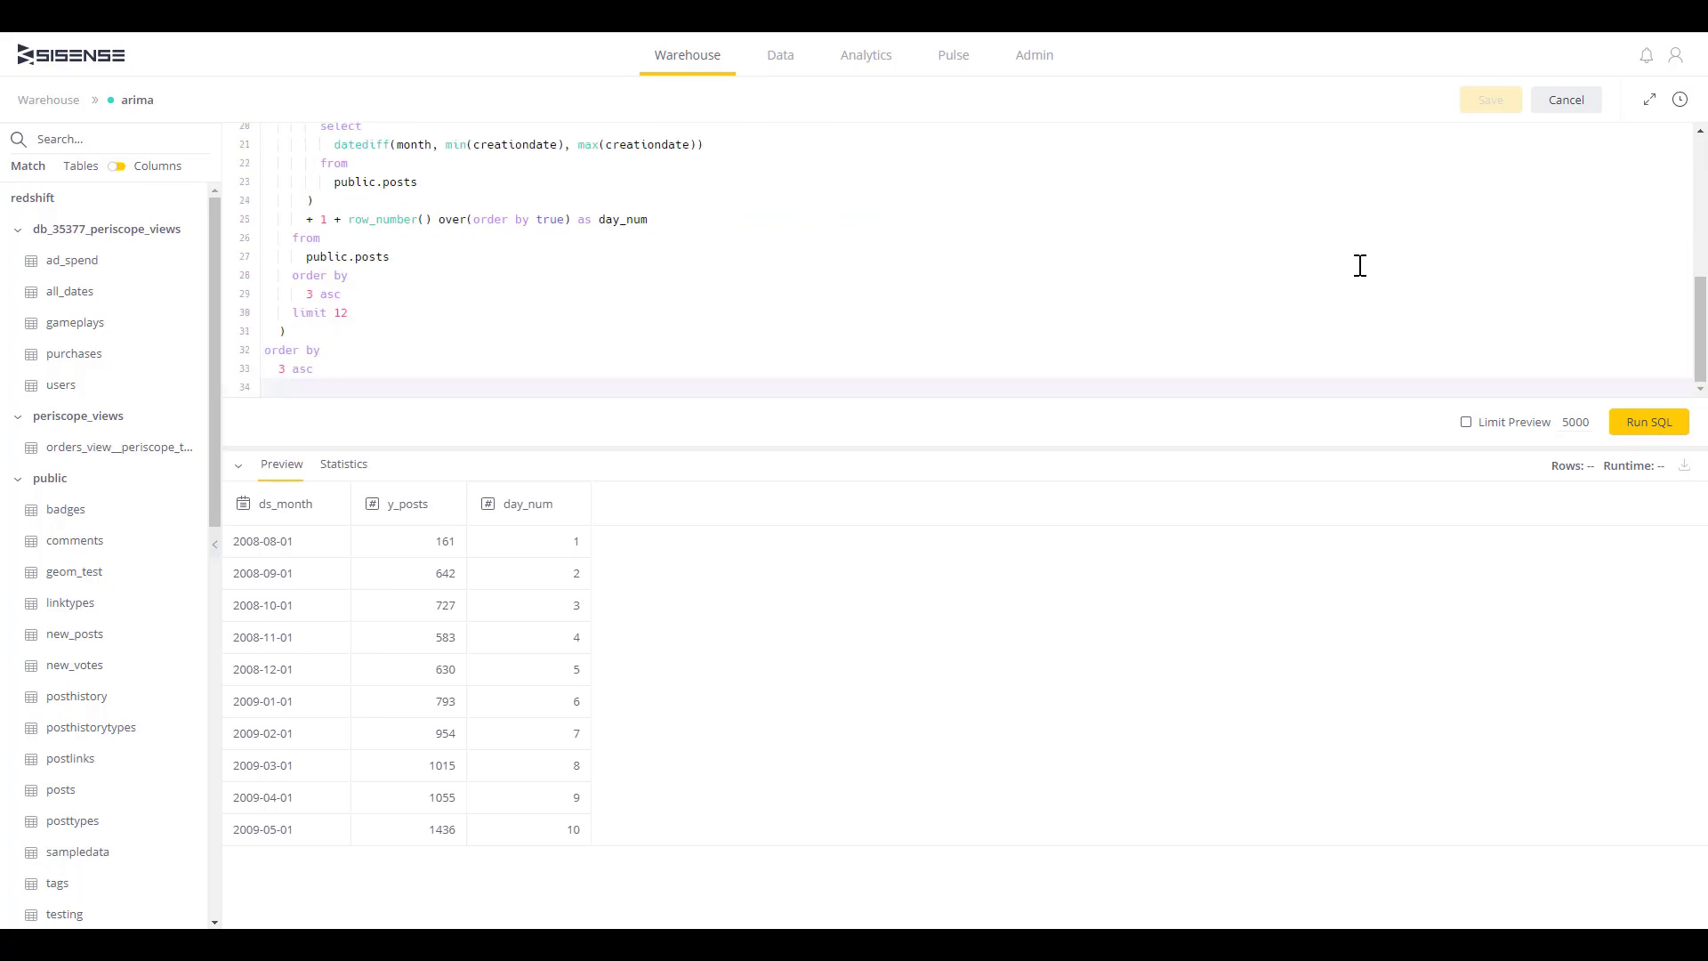
- Show the result column statistics, then open and cancel the materialization schedule settings
{"action": "left_click", "coordinate": [350, 467]}
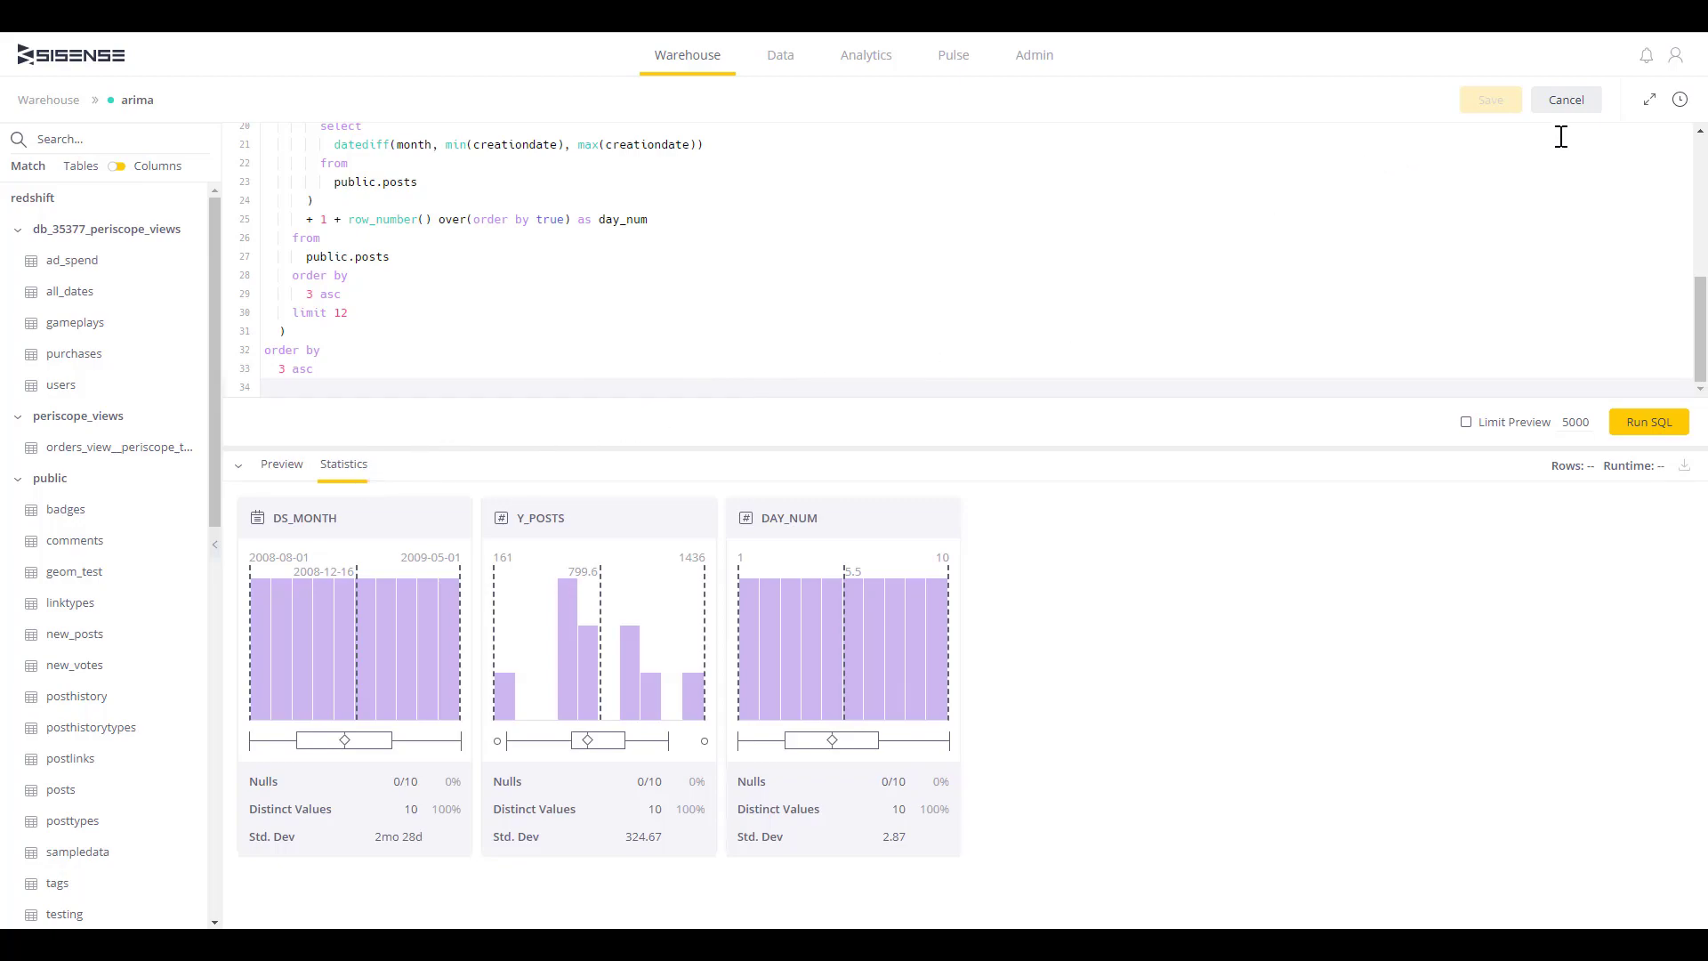
{"action": "left_click", "coordinate": [1680, 103]}
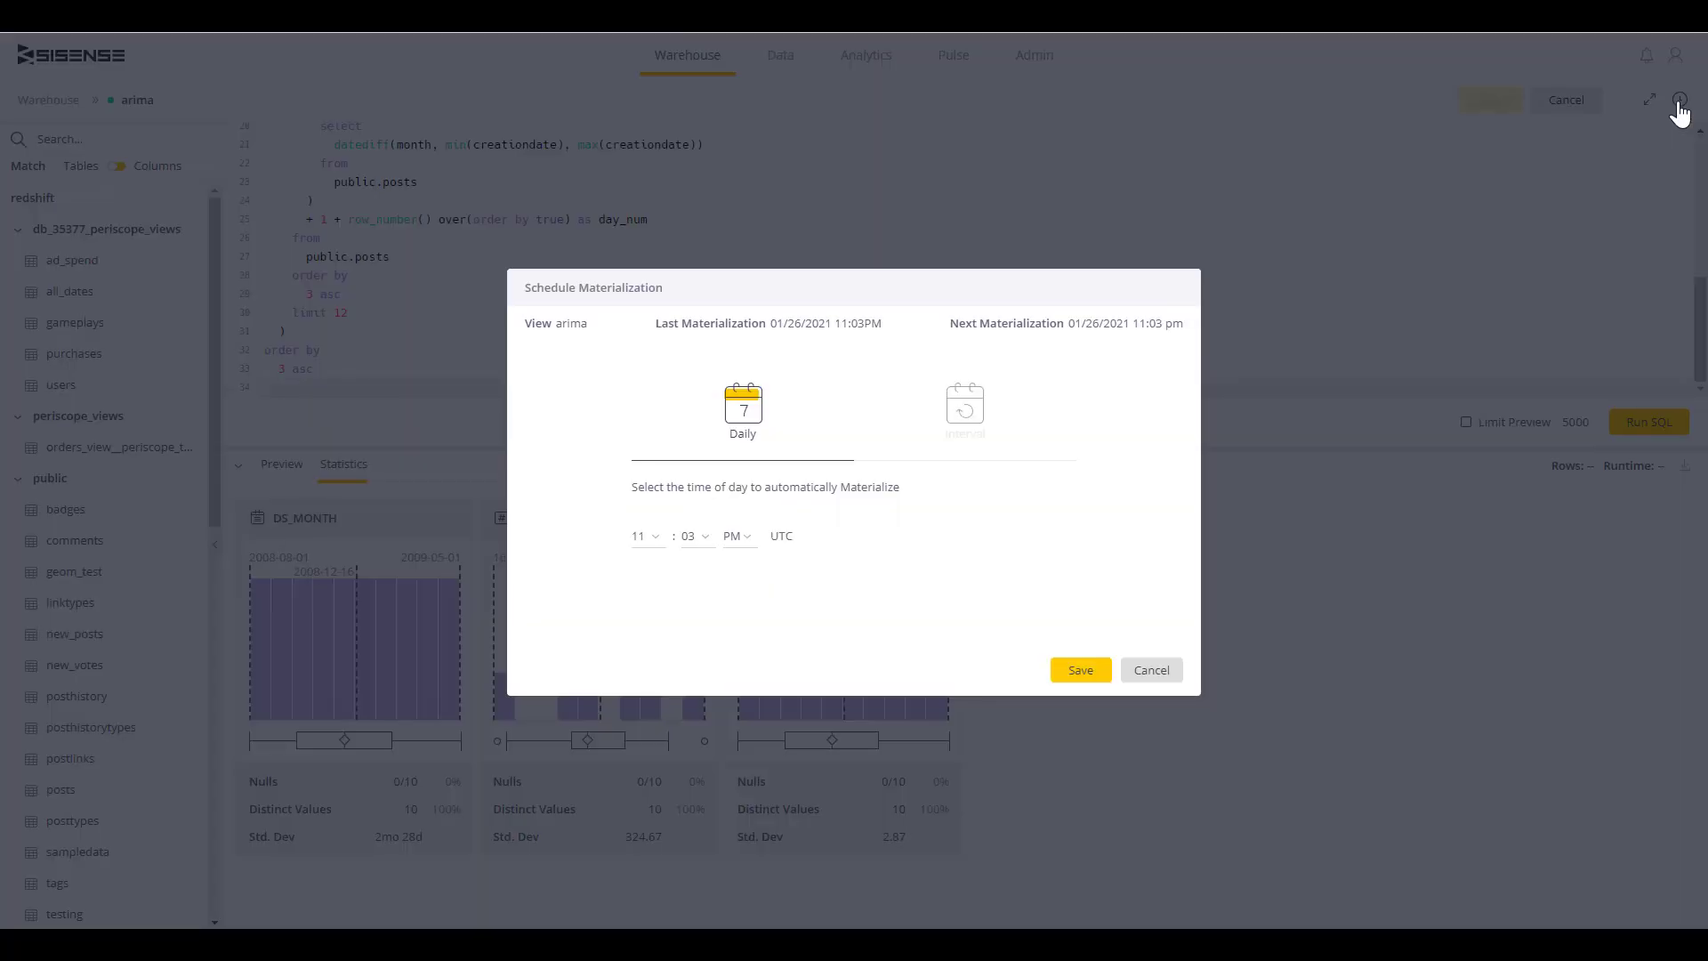
{"action": "left_click", "coordinate": [1151, 674]}
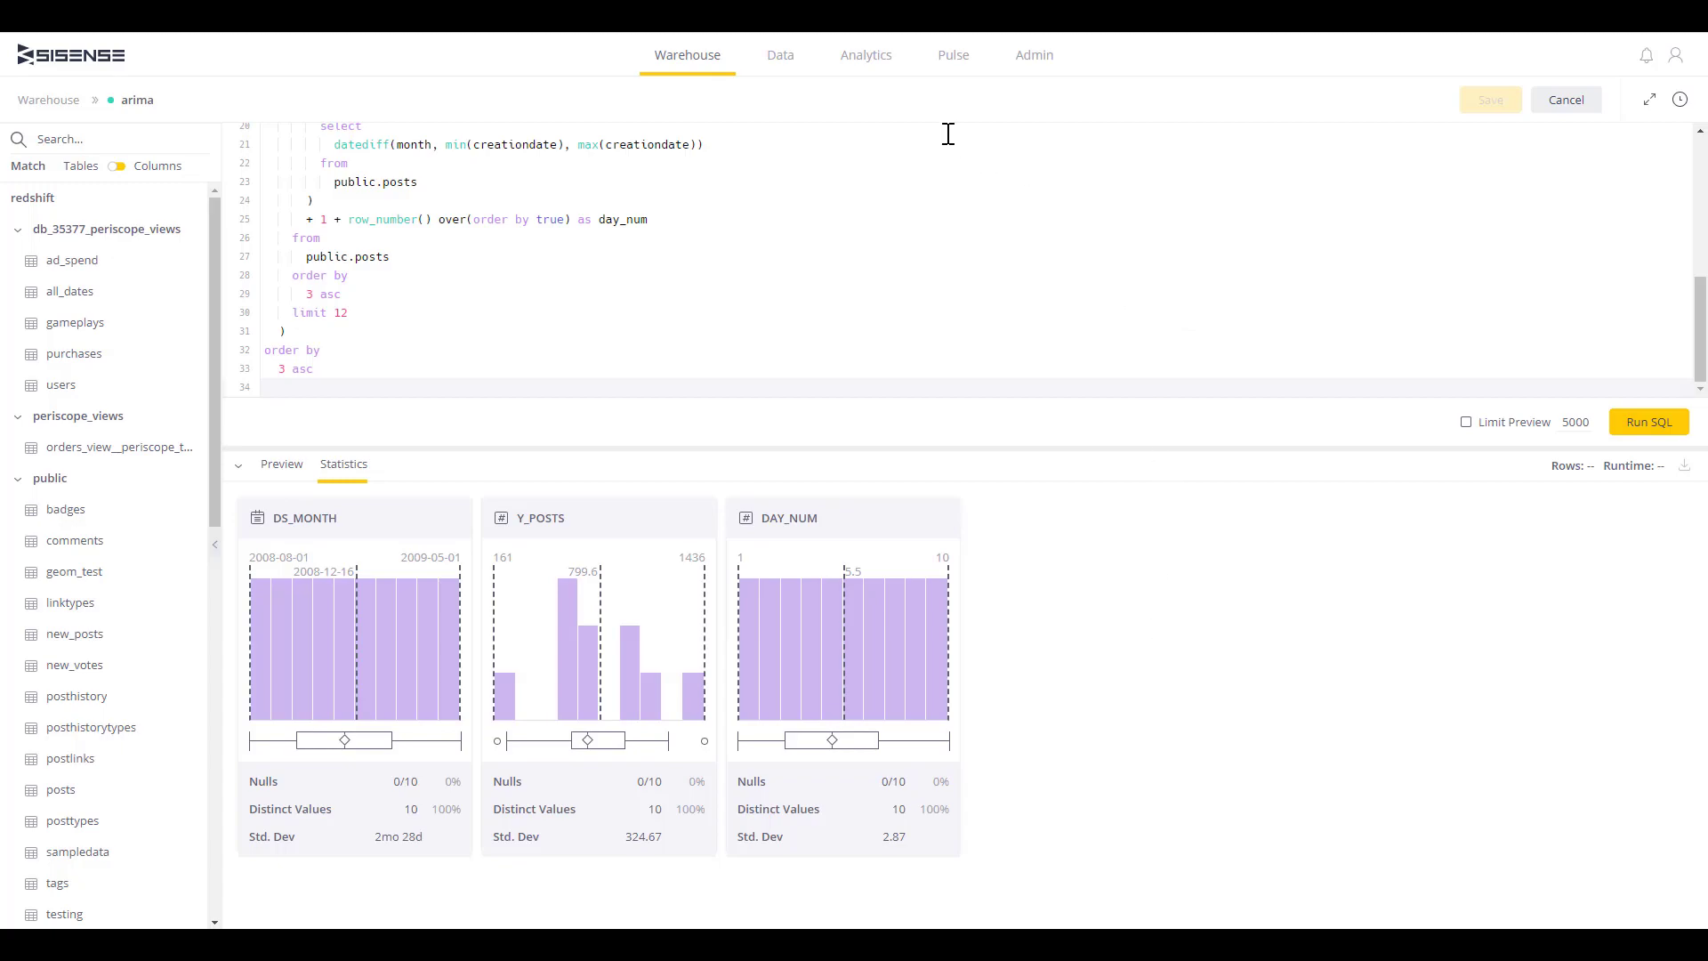
- Go to the Data page and scroll down to the StackOverflow ElastiCube models
{"action": "left_click", "coordinate": [772, 58]}
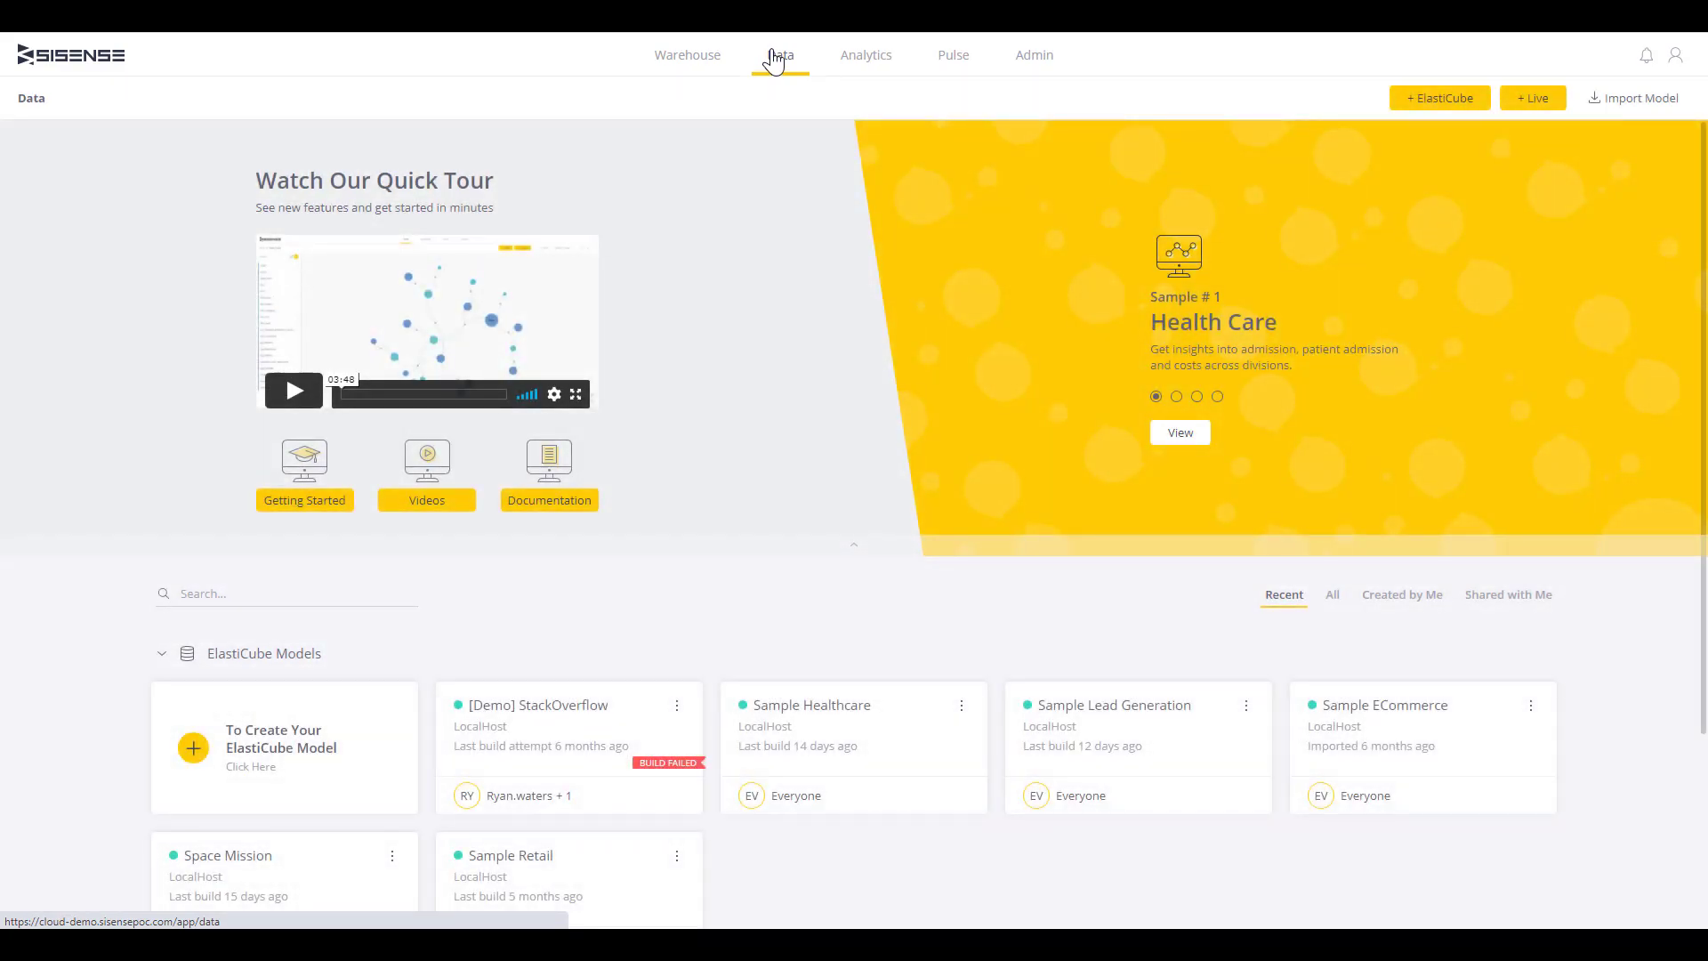
{"action": "scroll", "coordinate": [650, 676], "scroll_direction": "down", "scroll_amount": 3}
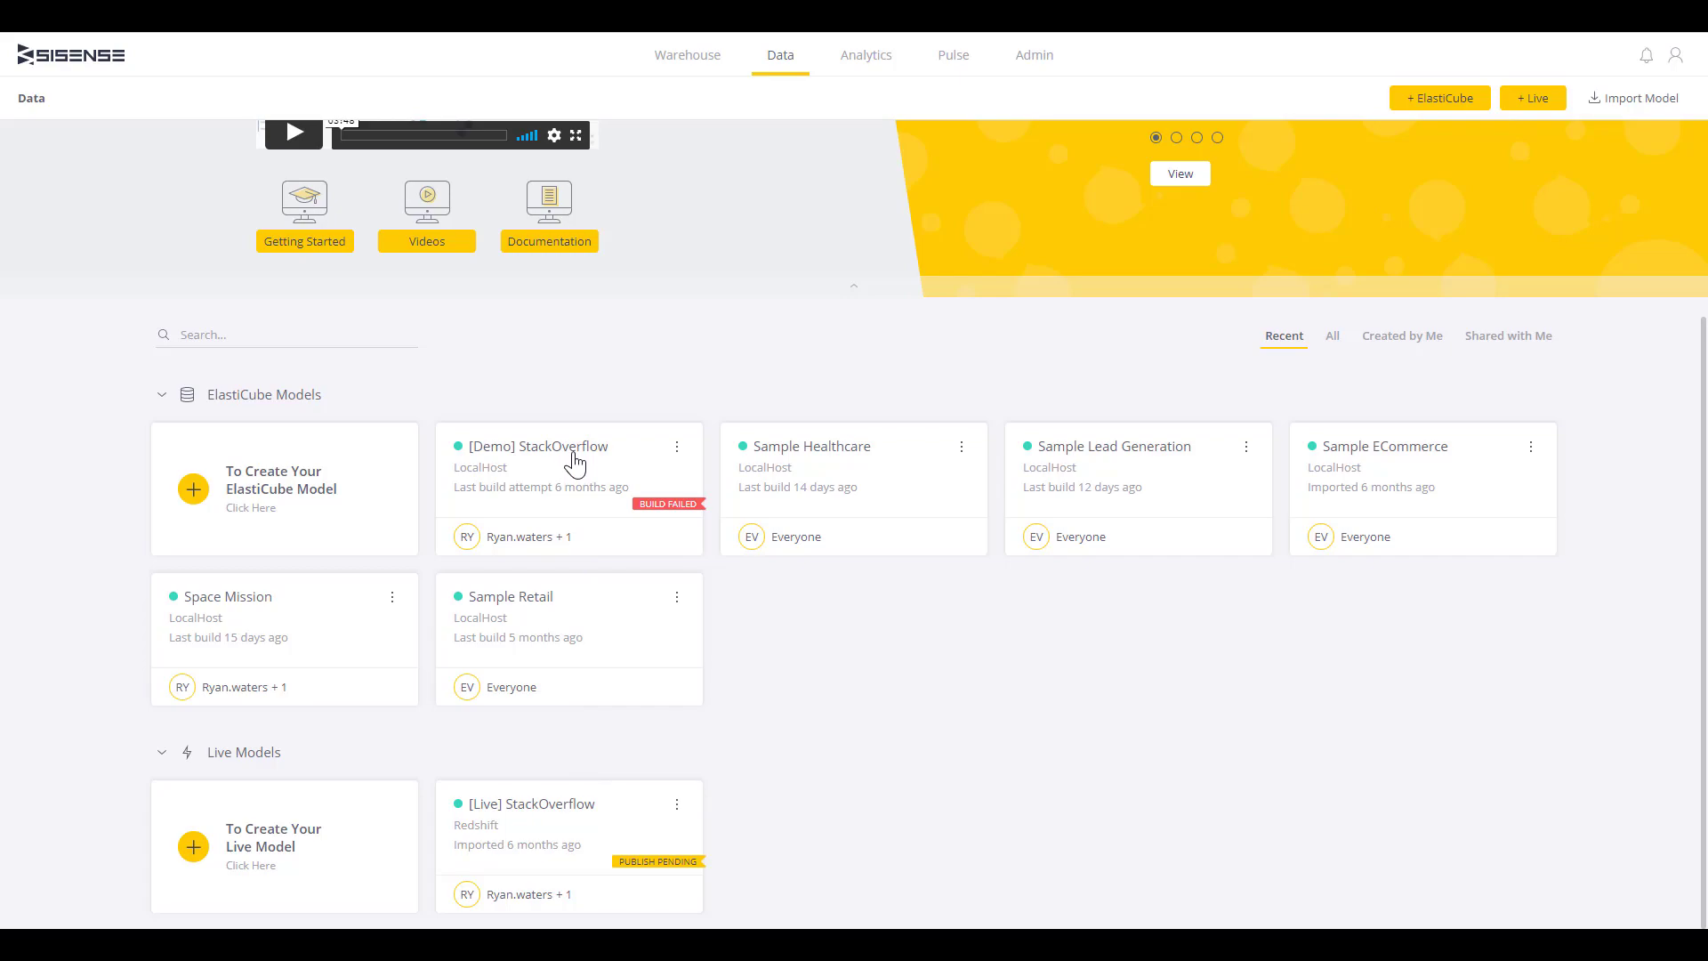
- In the [Demo] StackOverflow model, start a custom column on votes, then close the editor
{"action": "left_click", "coordinate": [574, 461]}
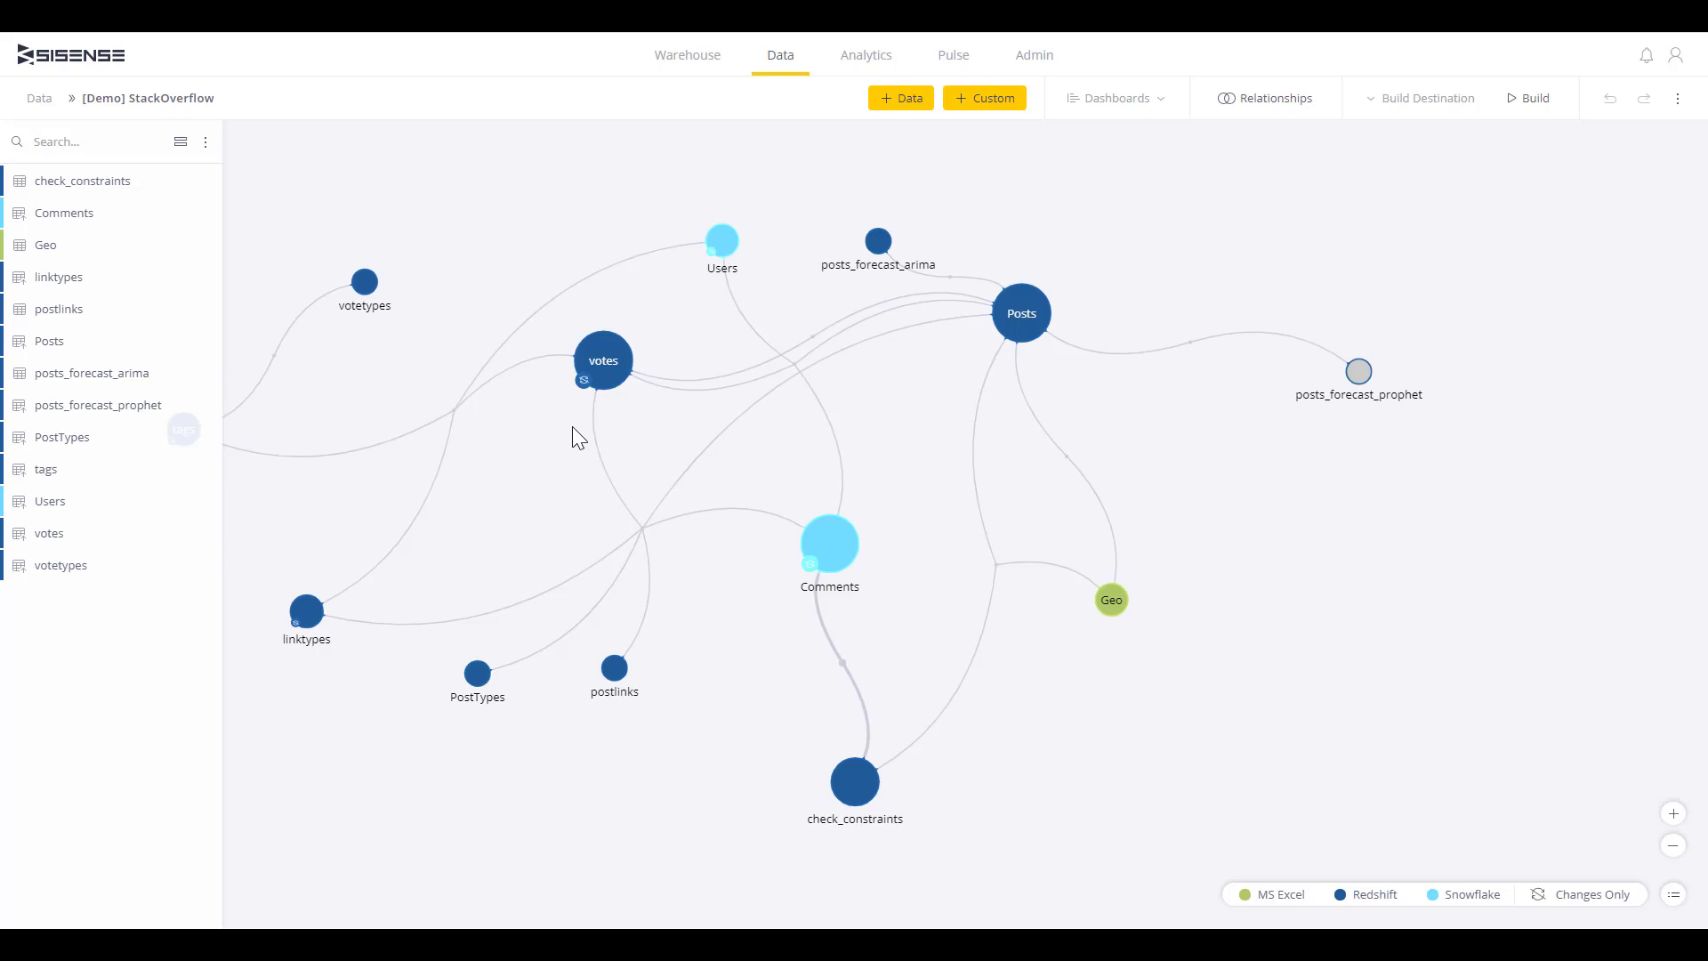
{"action": "left_click", "coordinate": [601, 354]}
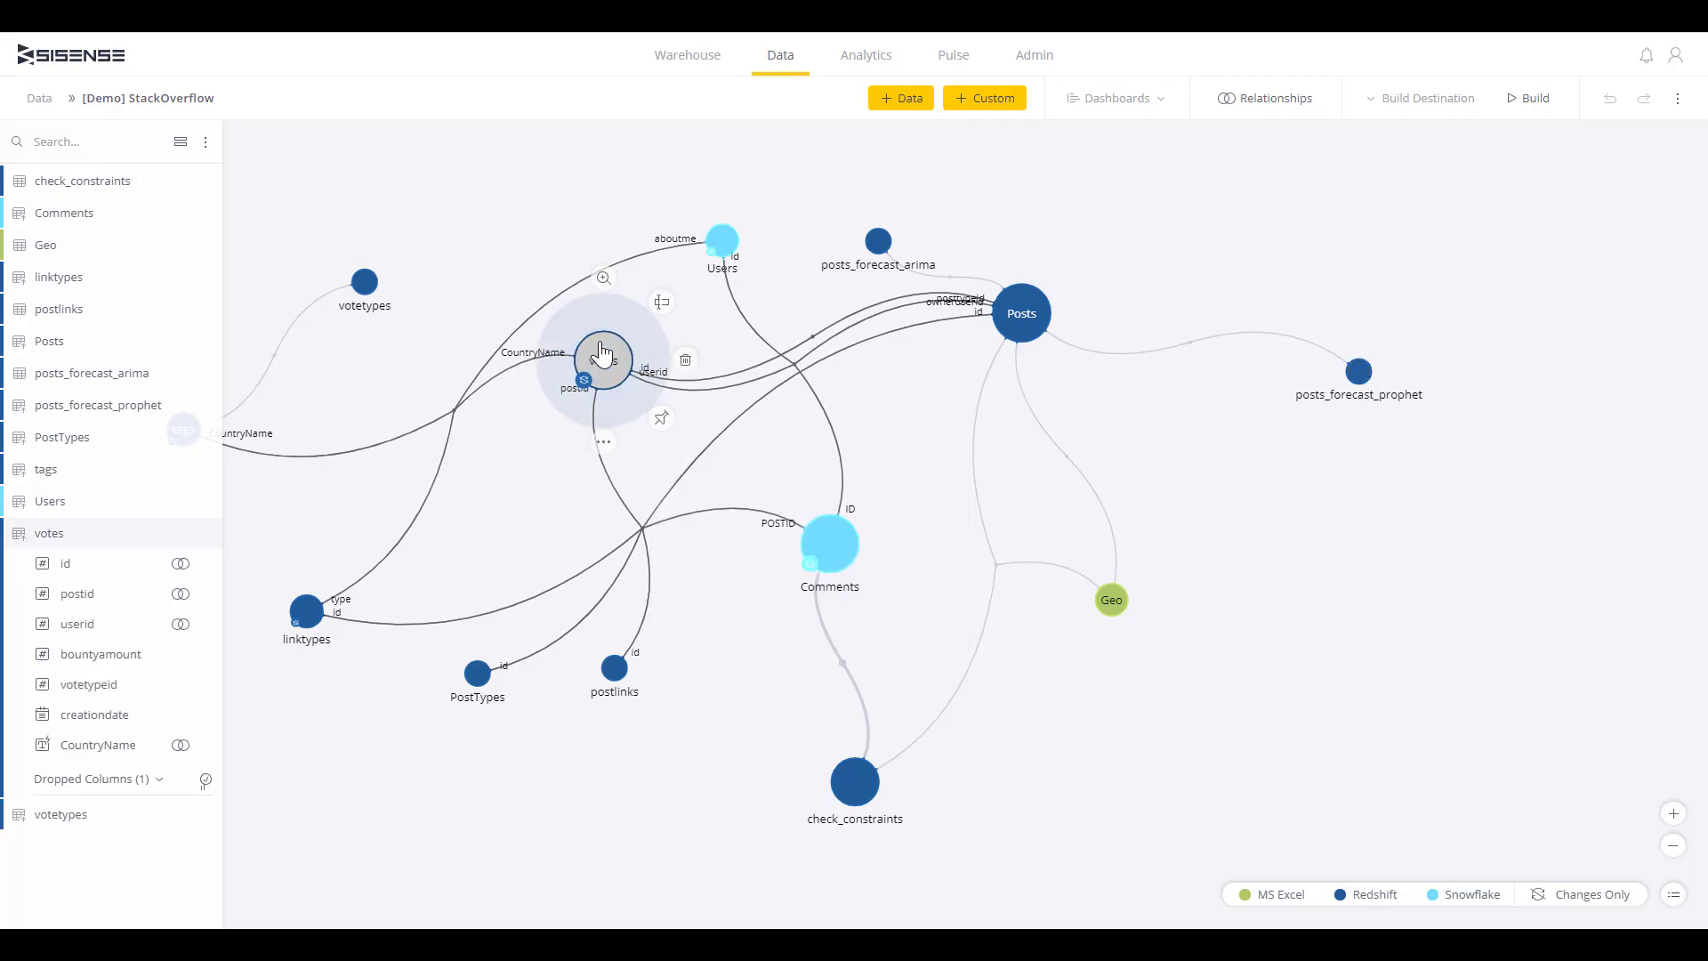
{"action": "left_click", "coordinate": [603, 441]}
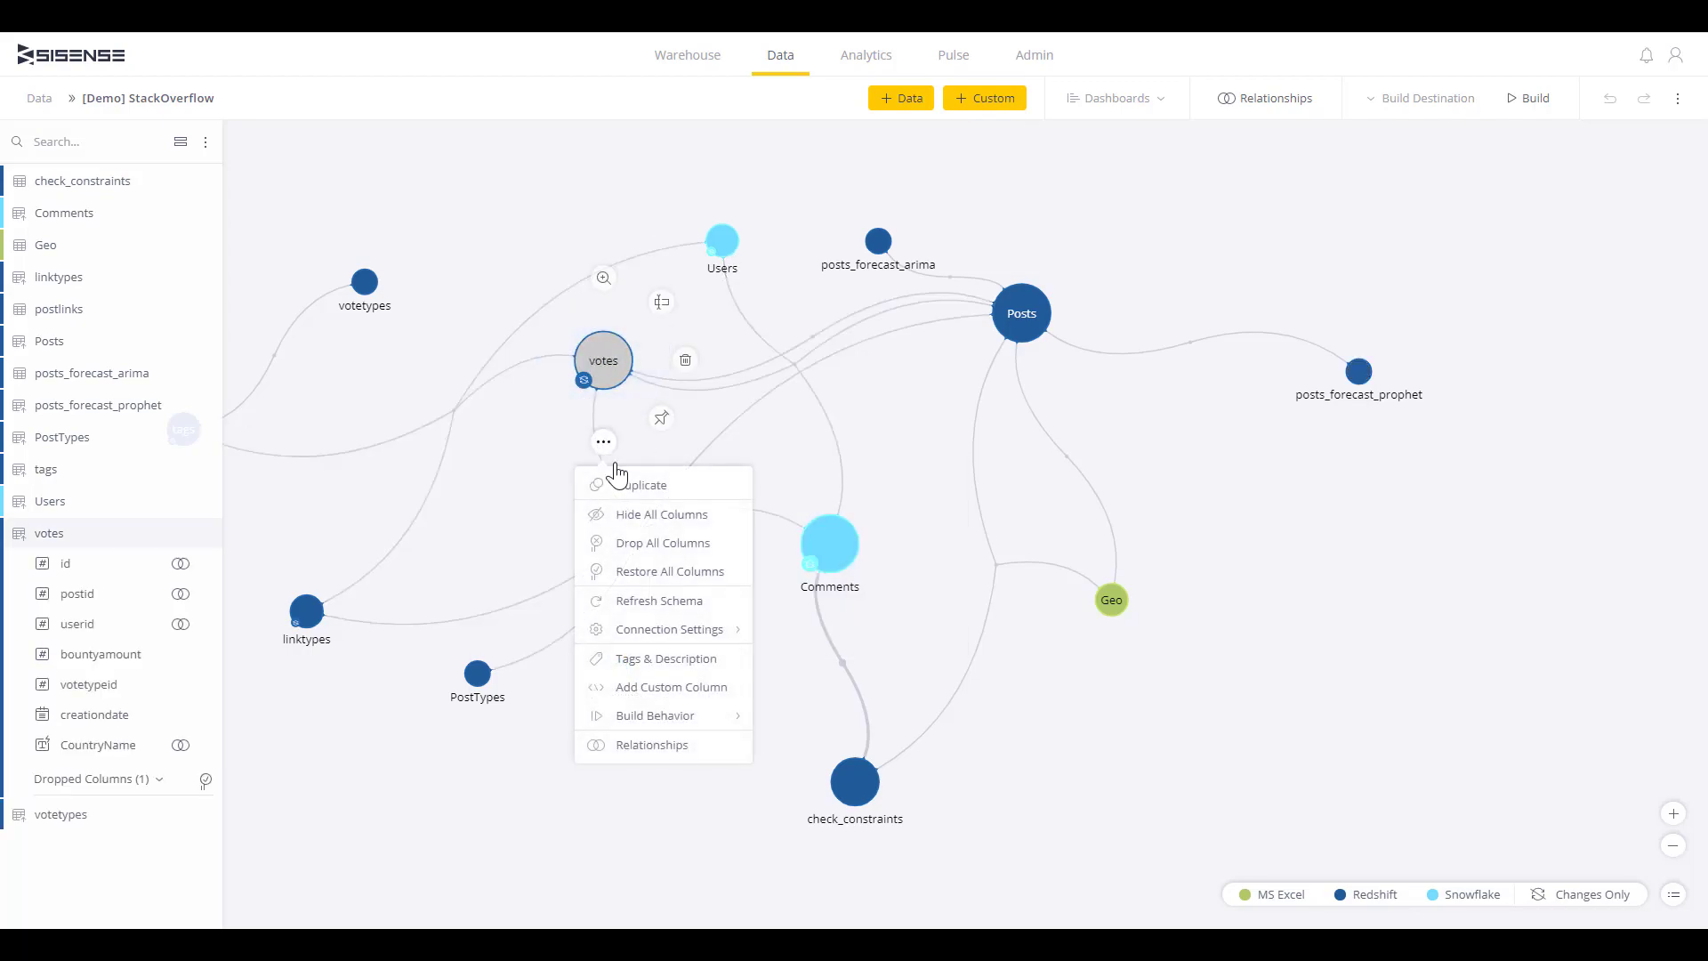
{"action": "left_click", "coordinate": [681, 690]}
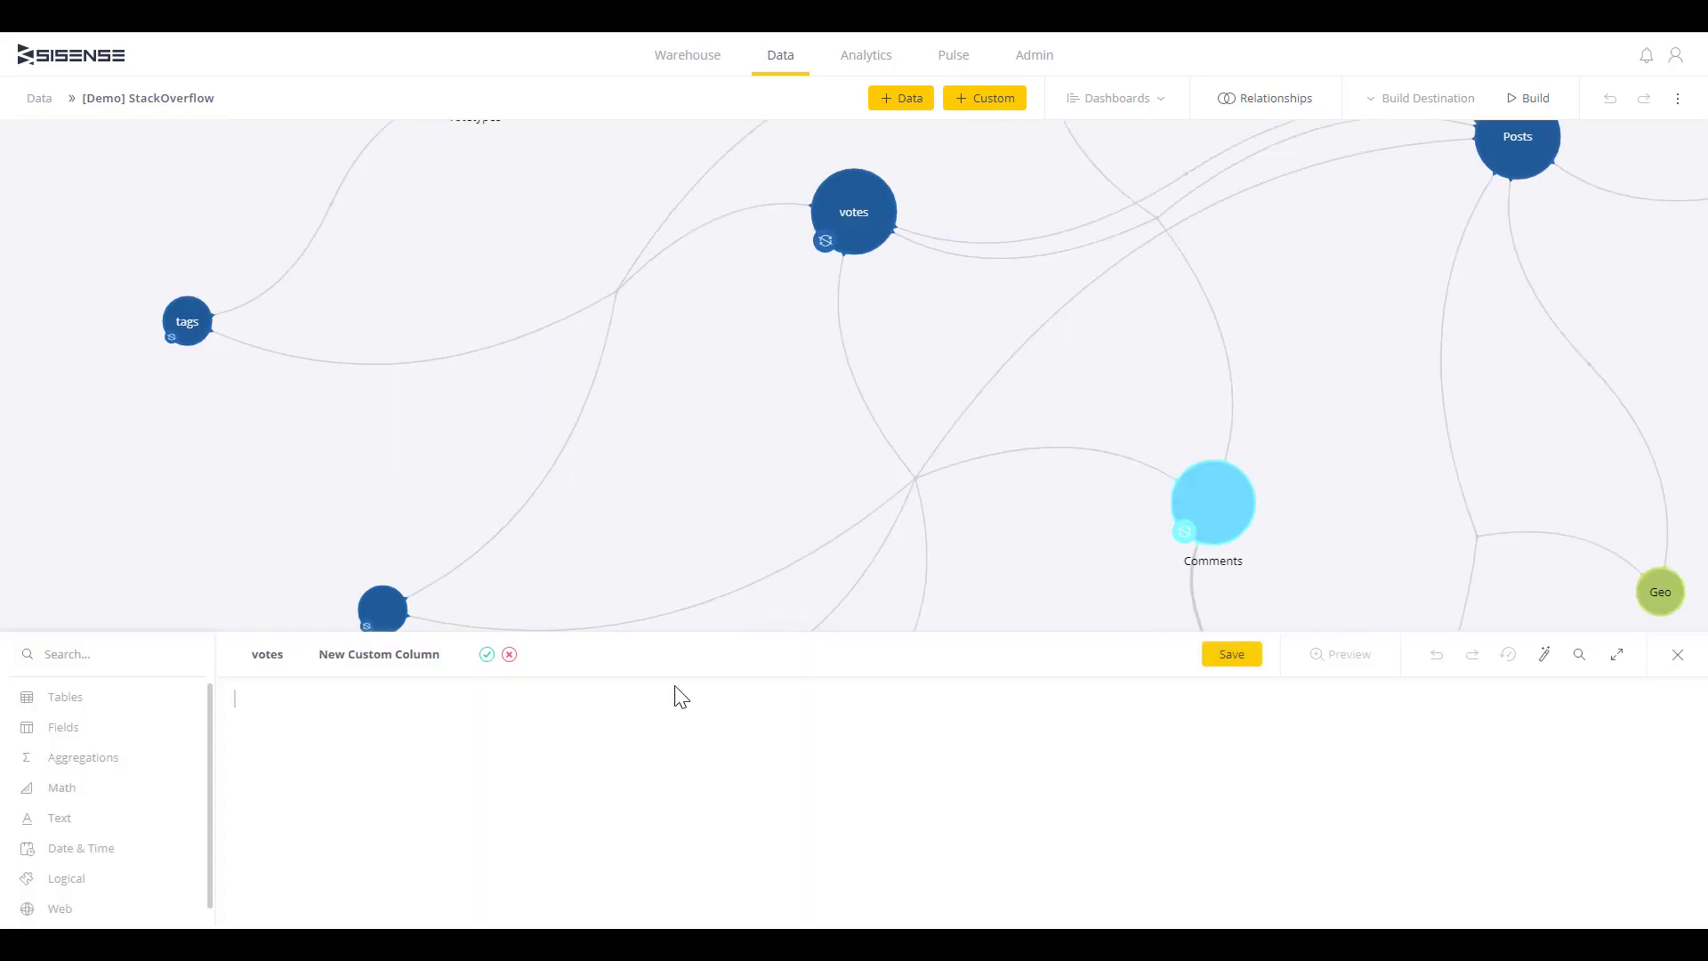
{"action": "left_click", "coordinate": [84, 792]}
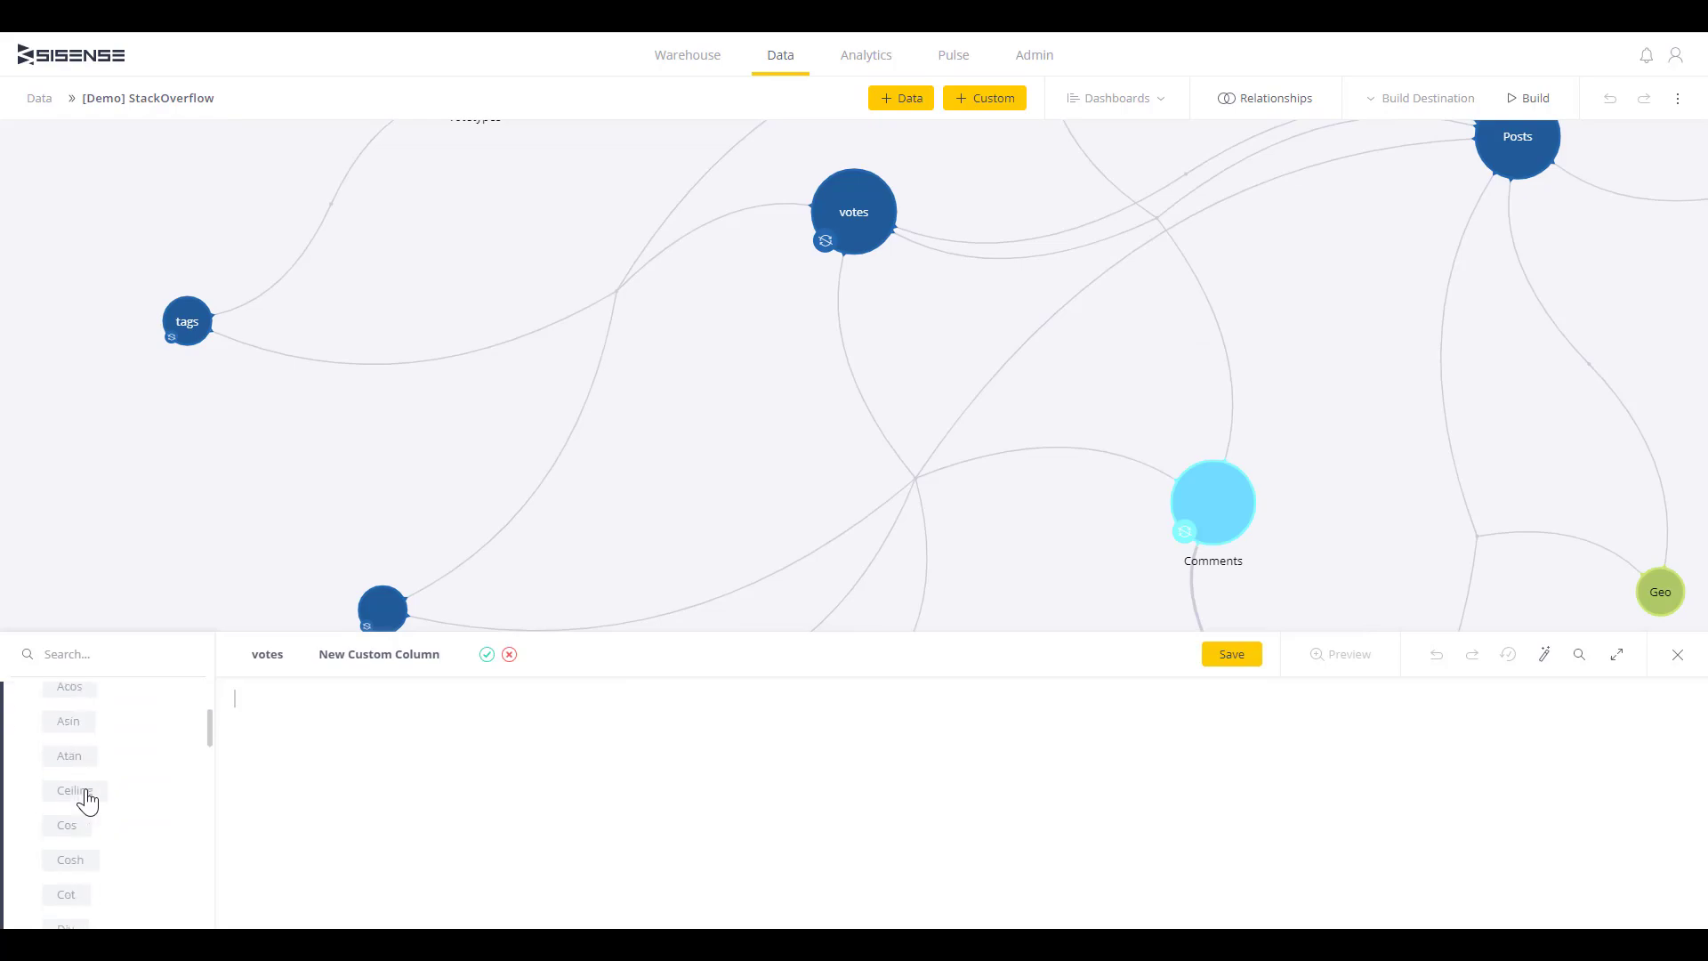
{"action": "left_click", "coordinate": [1678, 656]}
- Preview the votes table's rows and bring up the model build options
{"action": "left_click", "coordinate": [206, 533]}
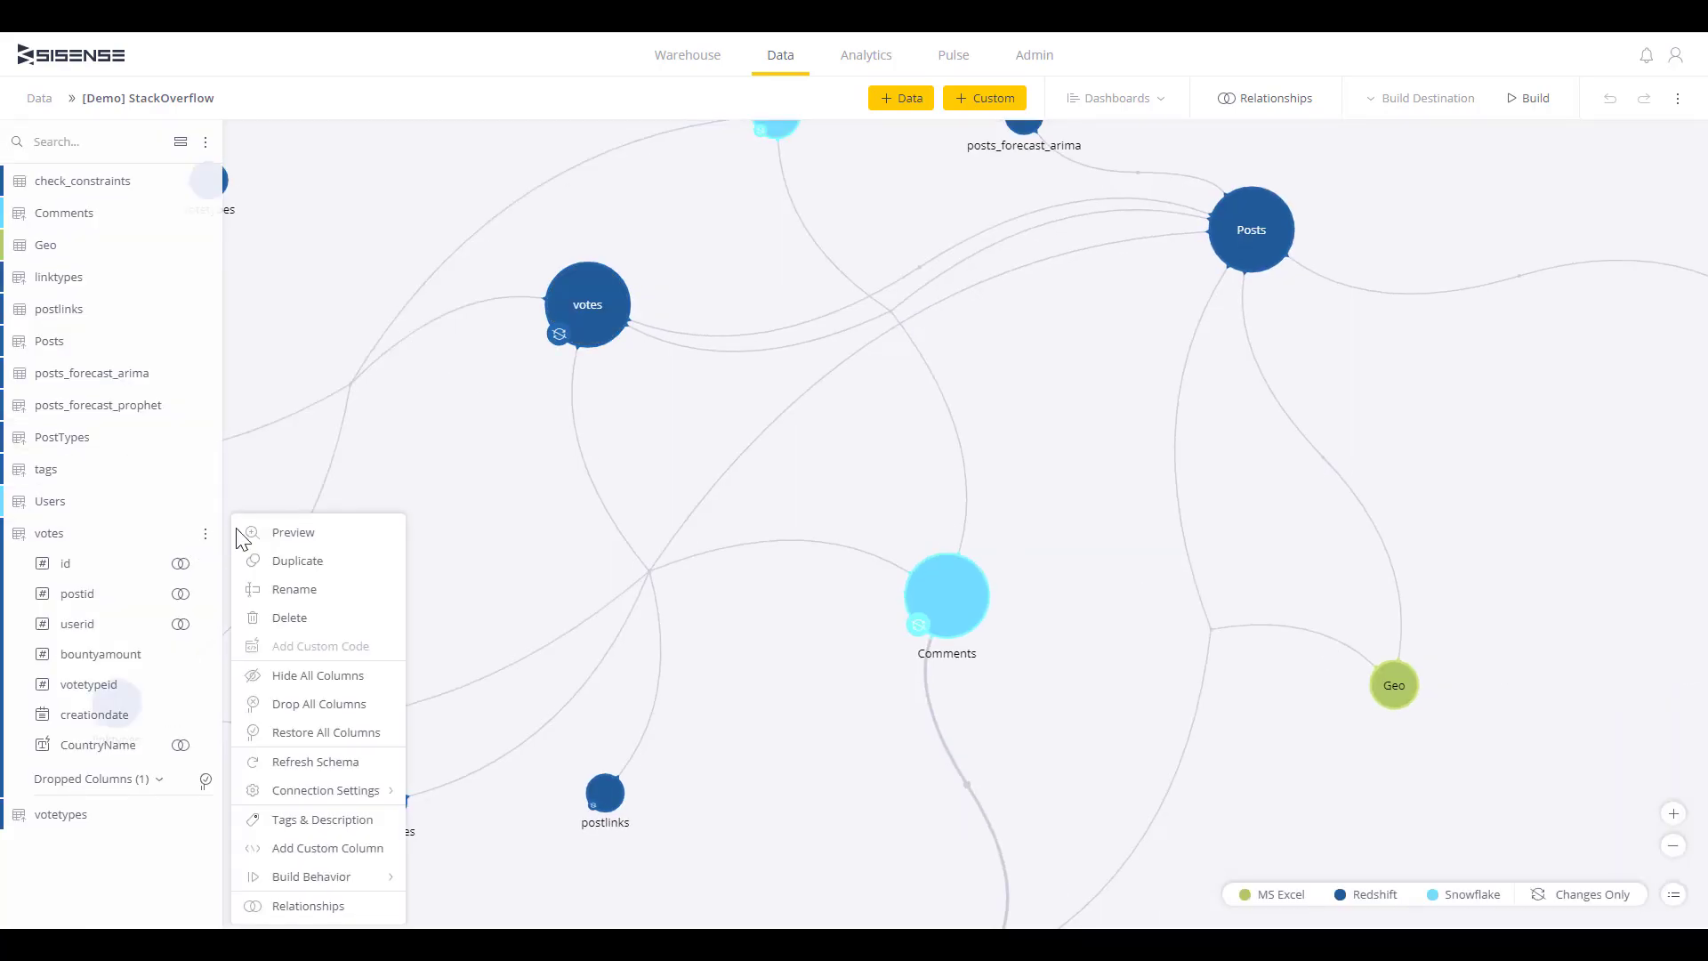
{"action": "left_click", "coordinate": [283, 534]}
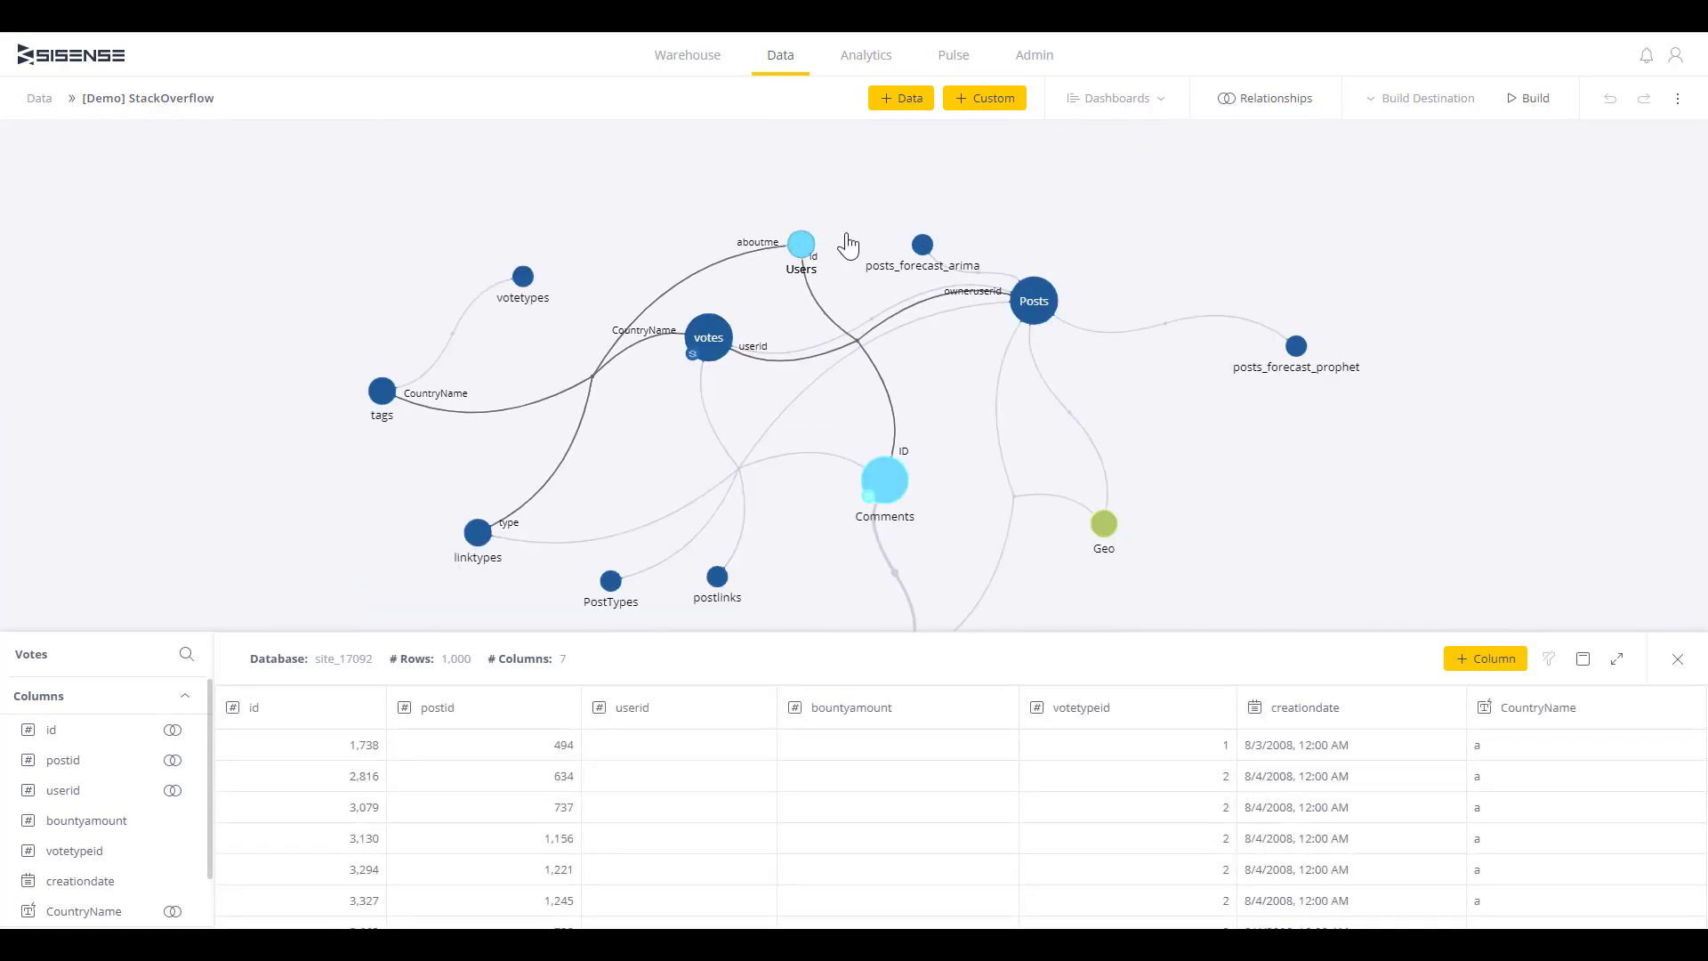
{"action": "left_click_drag", "start_coordinate": [921, 248], "coordinate": [789, 249]}
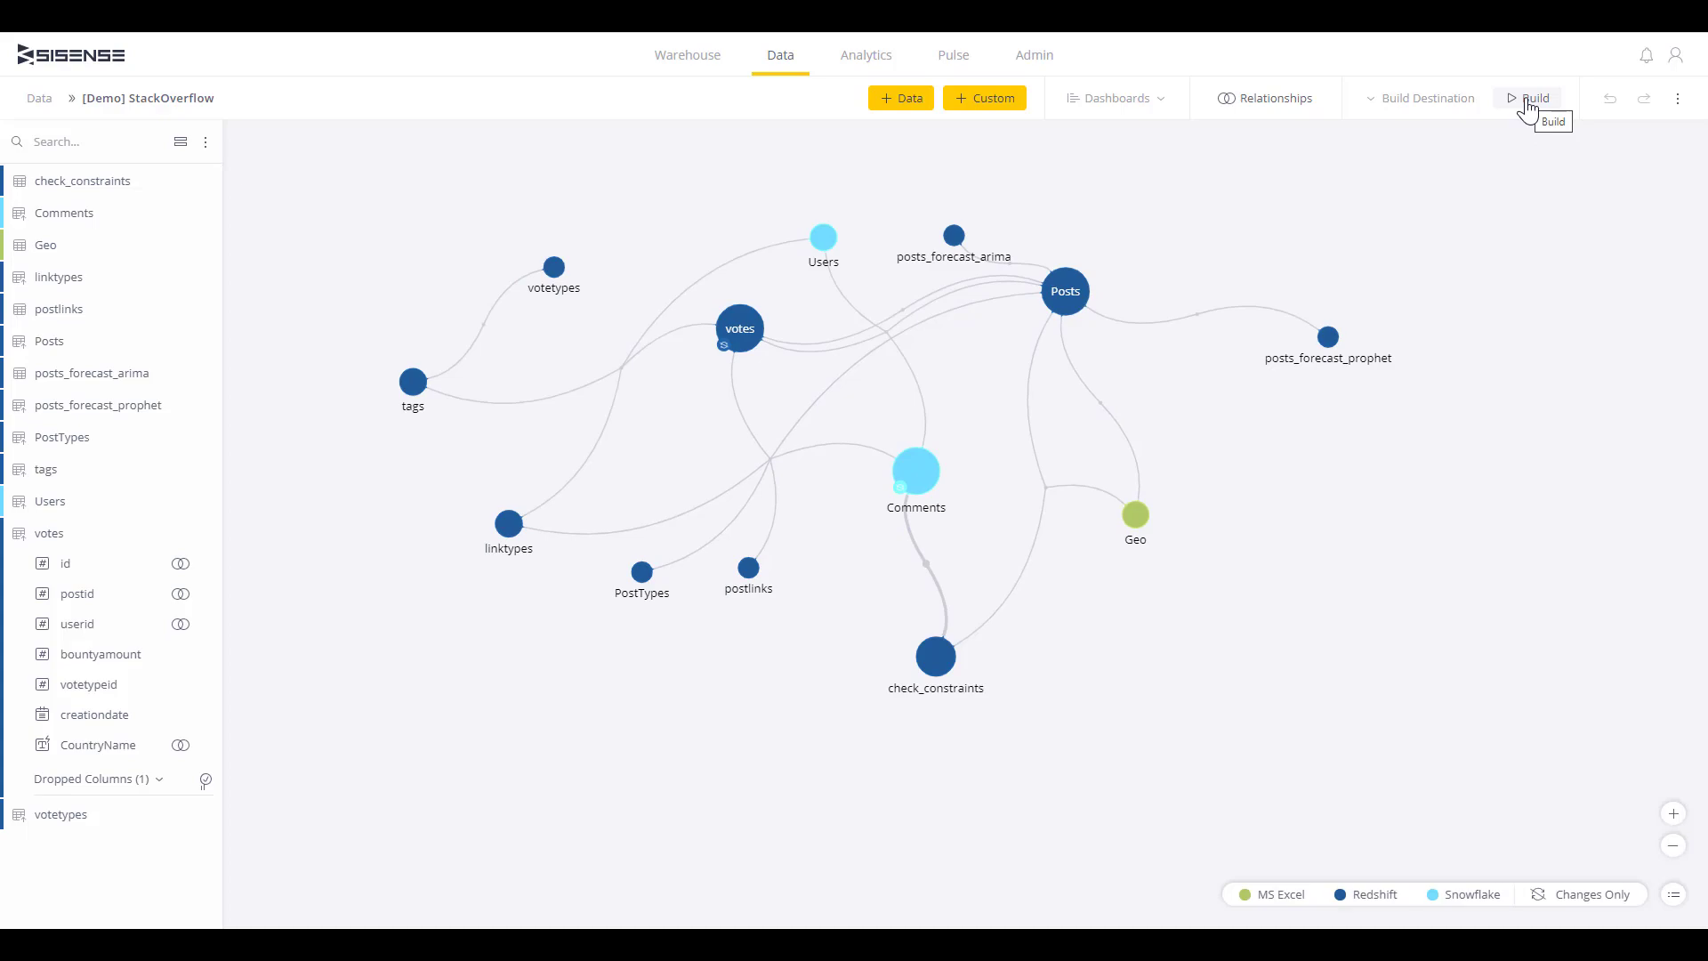
{"action": "left_click", "coordinate": [1527, 99]}
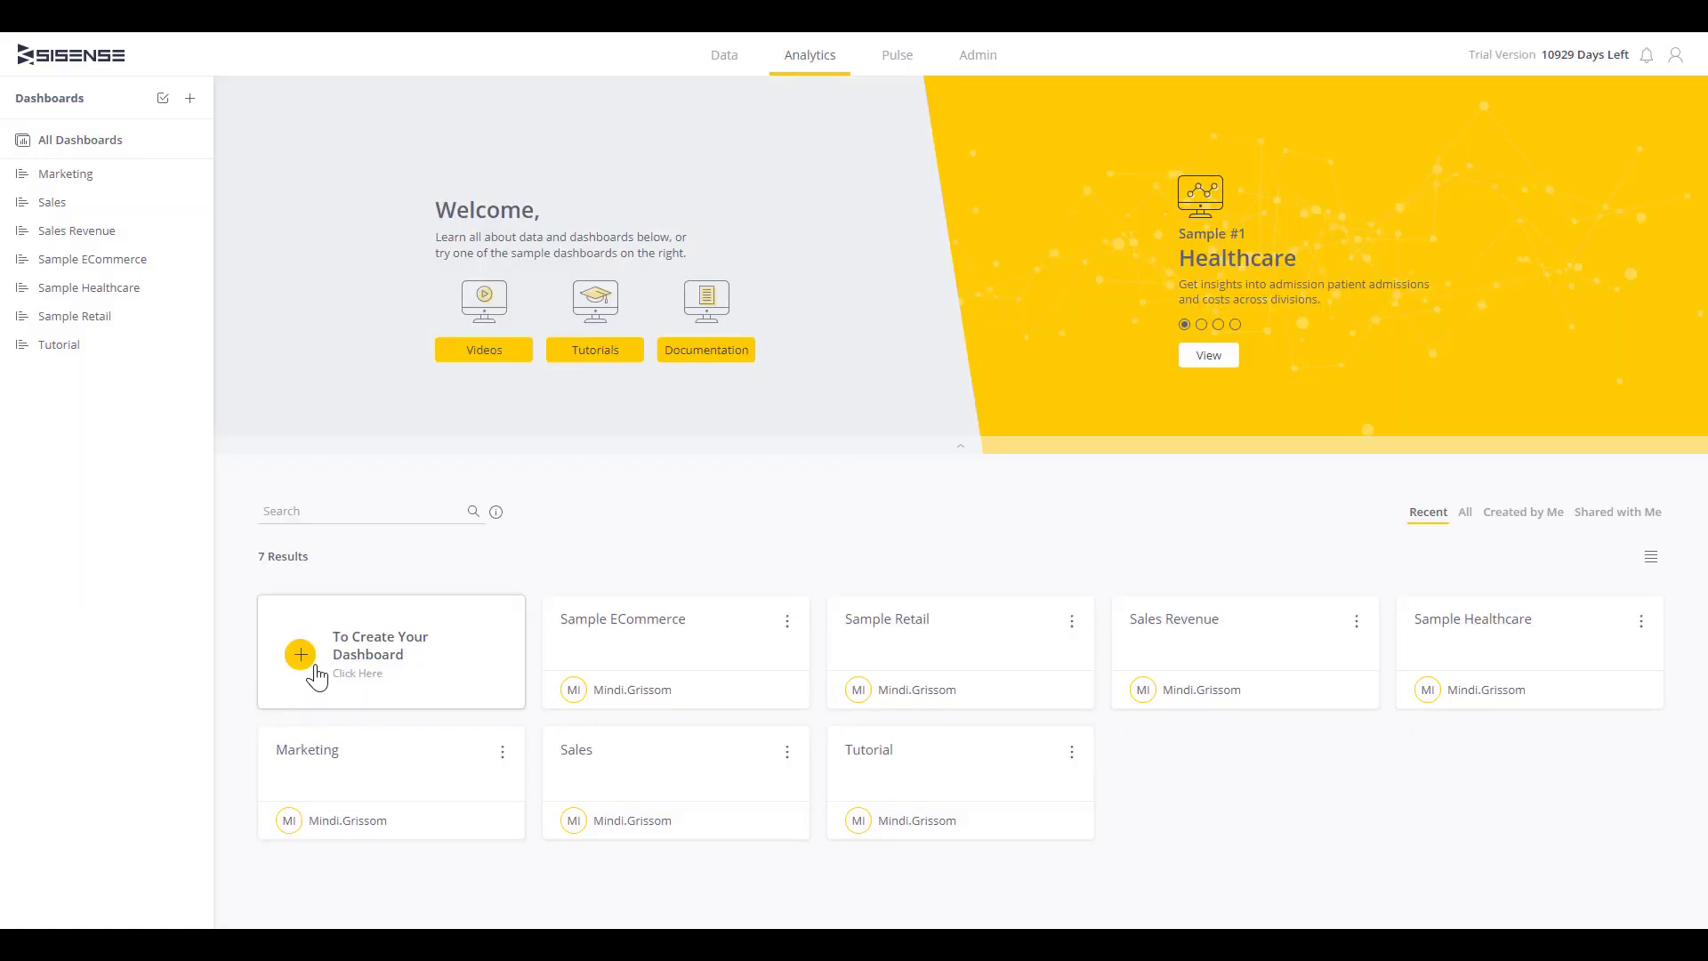
- Create a dashboard titled 'Sales 2021' on the Sample ECommerce data source
{"action": "left_click", "coordinate": [315, 667]}
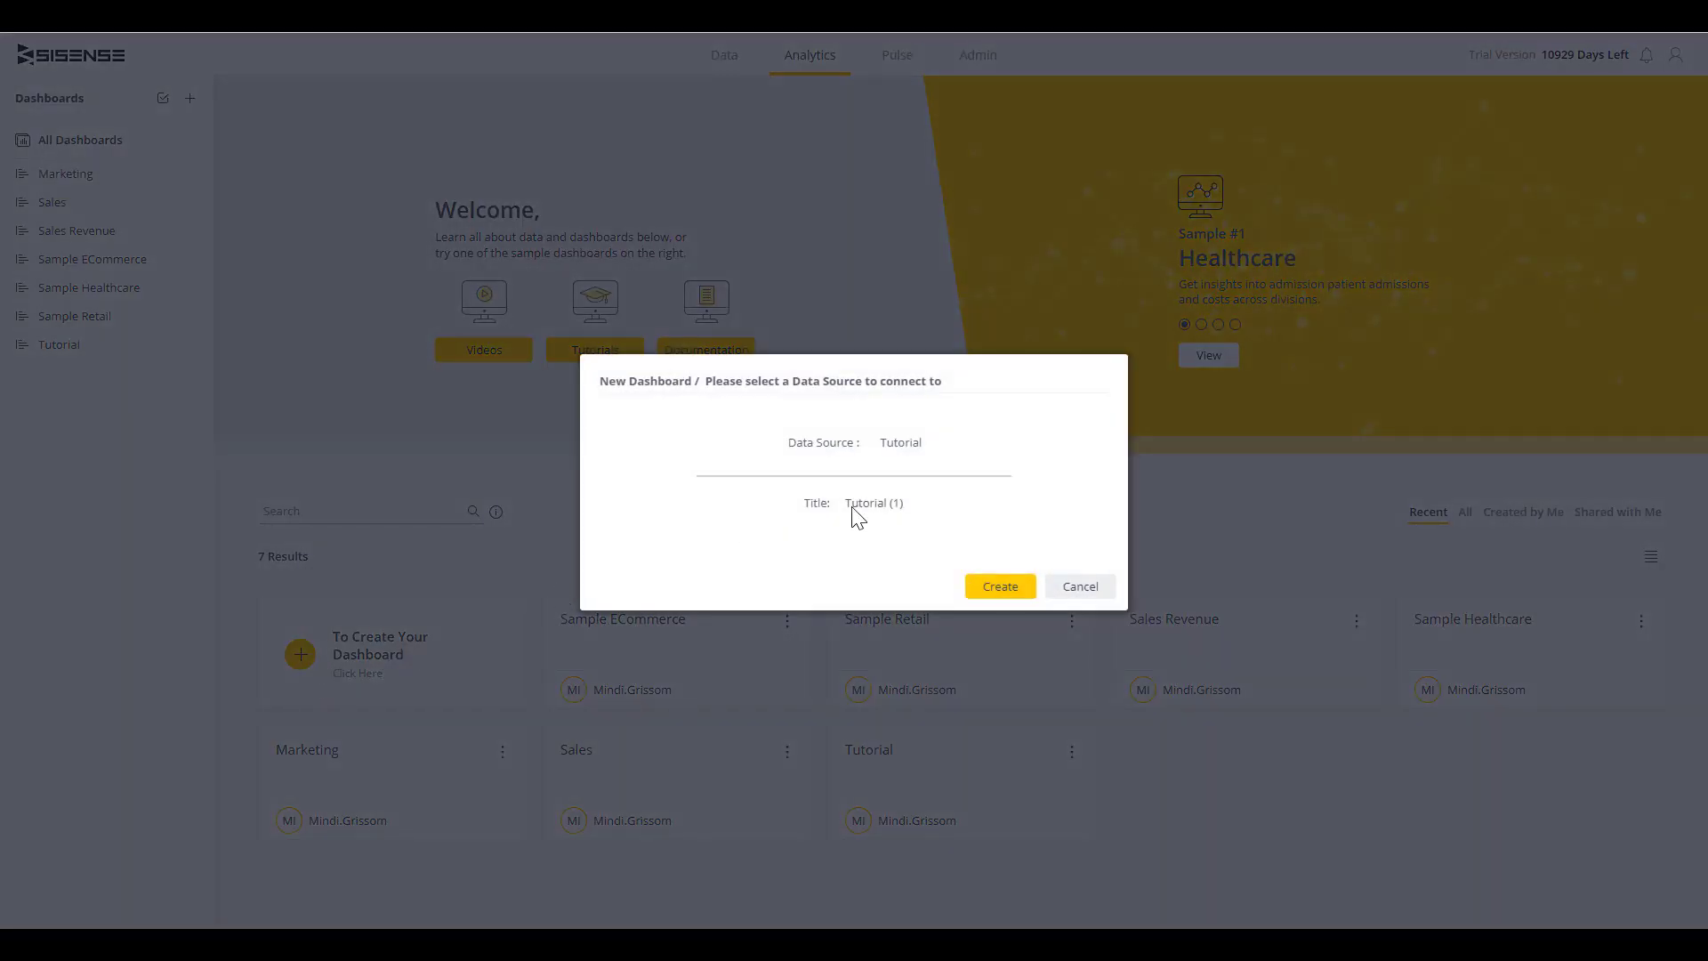
{"action": "left_click", "coordinate": [925, 450]}
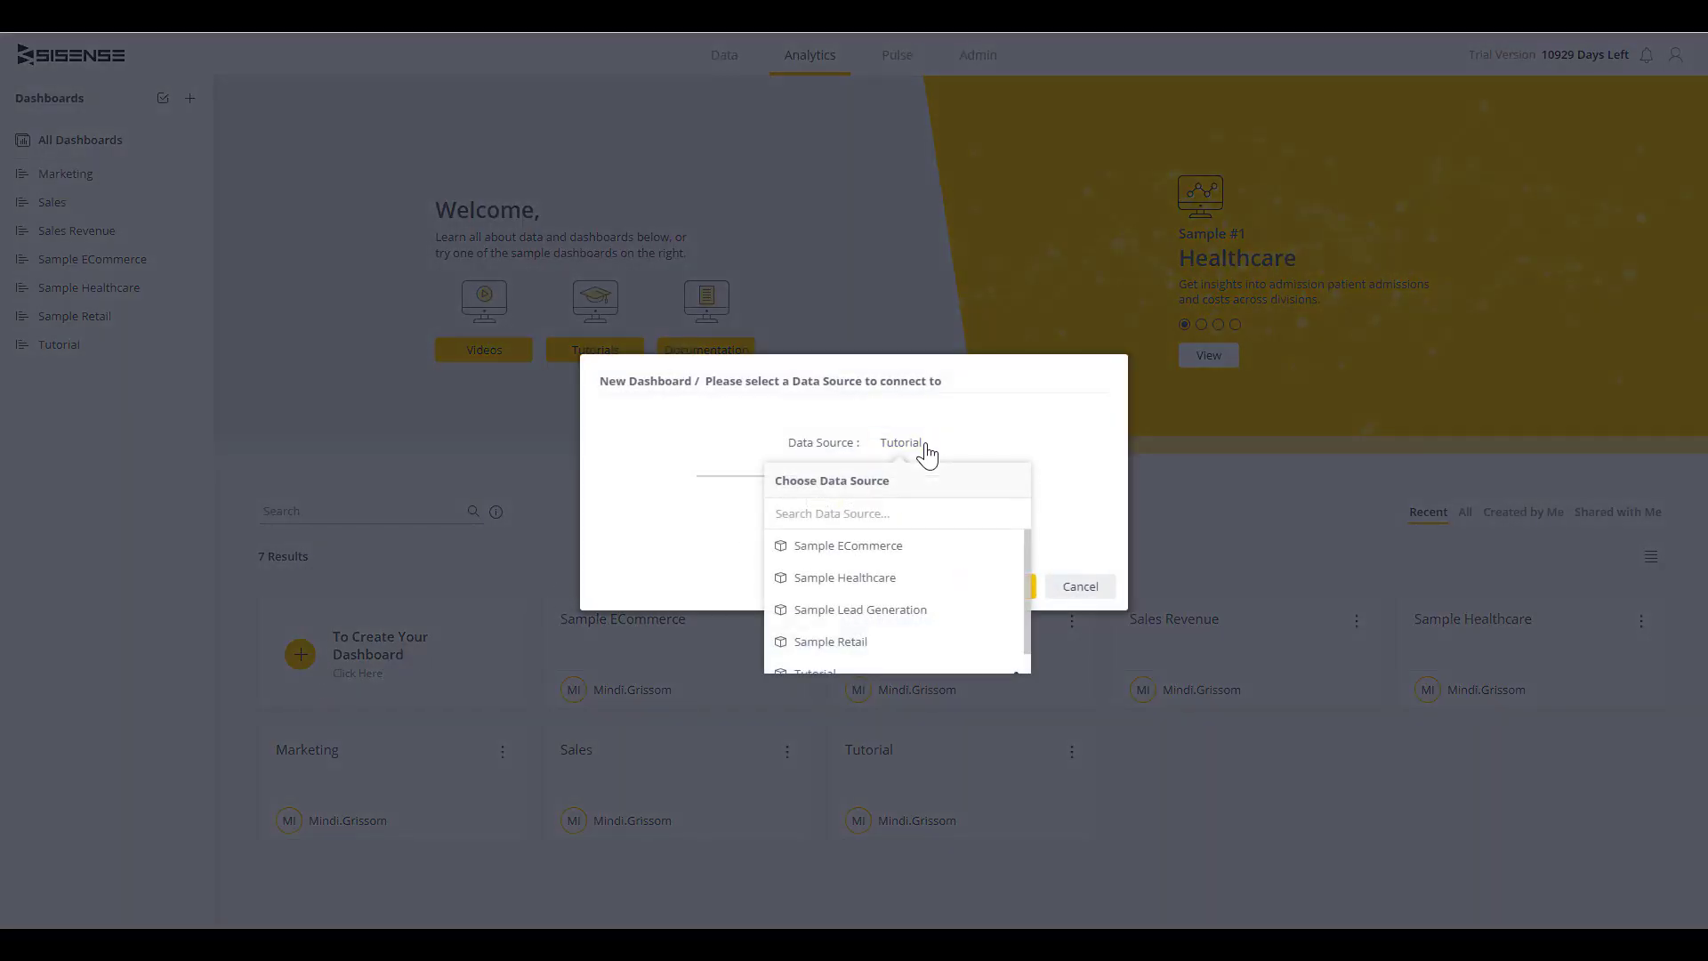
{"action": "left_click", "coordinate": [892, 547]}
{"action": "left_click", "coordinate": [888, 503]}
{"action": "type", "text": "Sales 2021"}
{"action": "key", "text": "Return"}
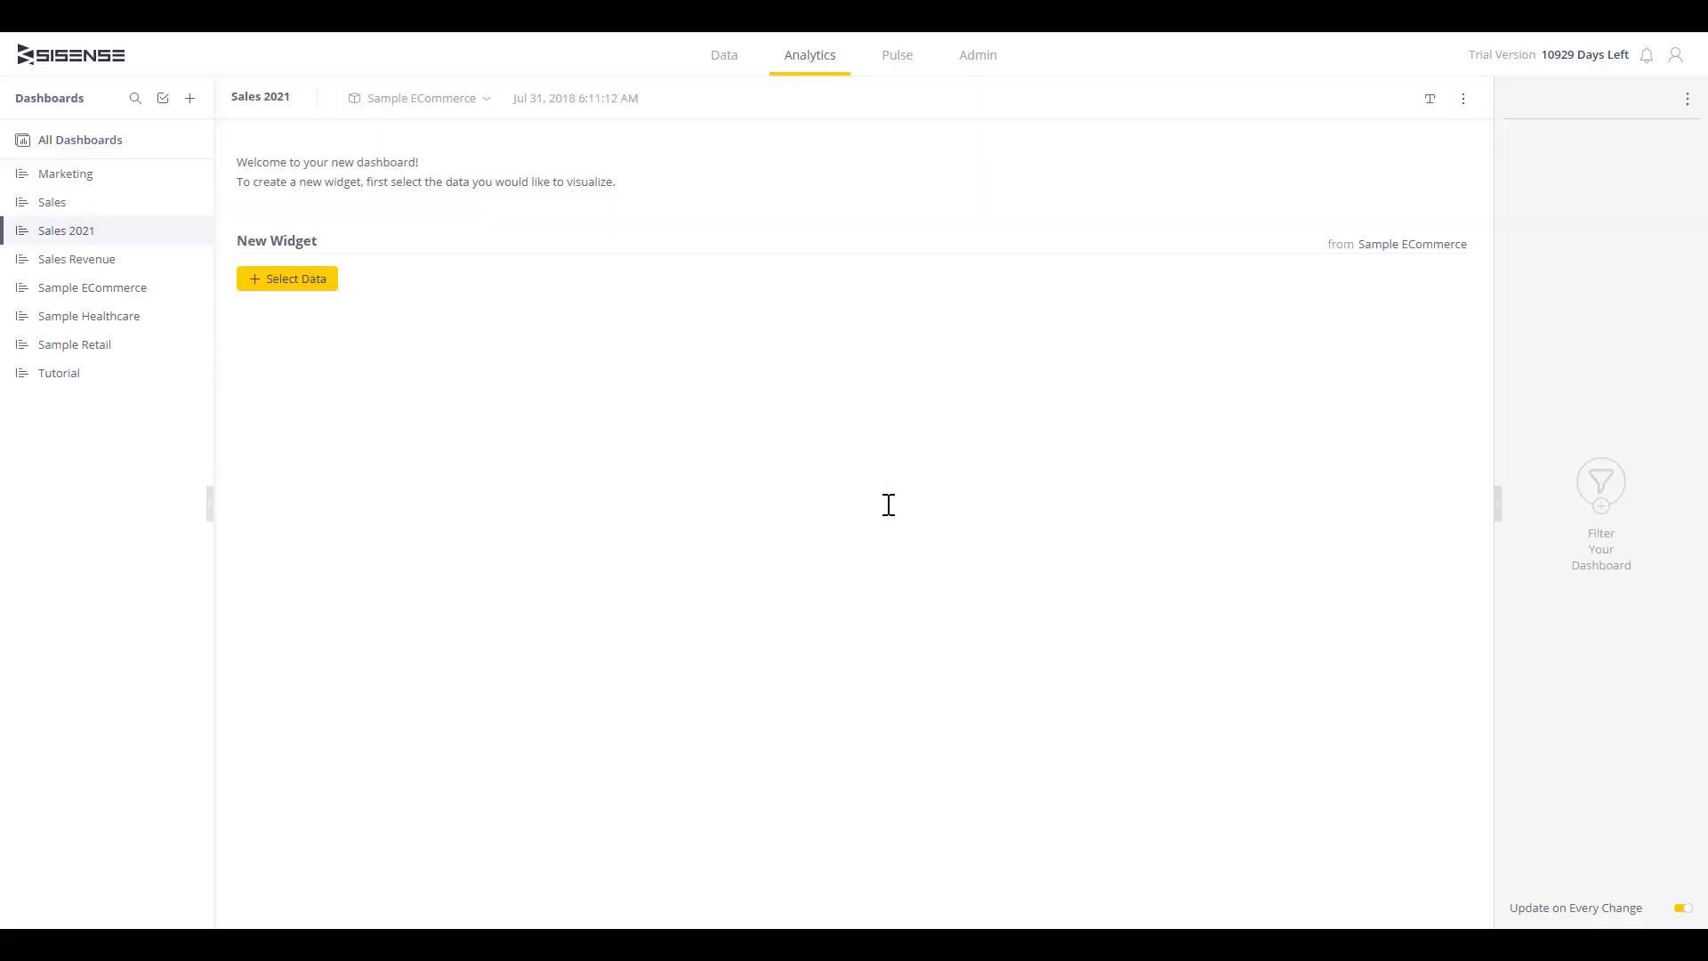
- Build a pie chart of Total Revenue by Age Range titled 'Revenue by Age'
{"action": "left_click", "coordinate": [331, 277]}
{"action": "type", "text": "age"}
{"action": "left_click", "coordinate": [444, 378]}
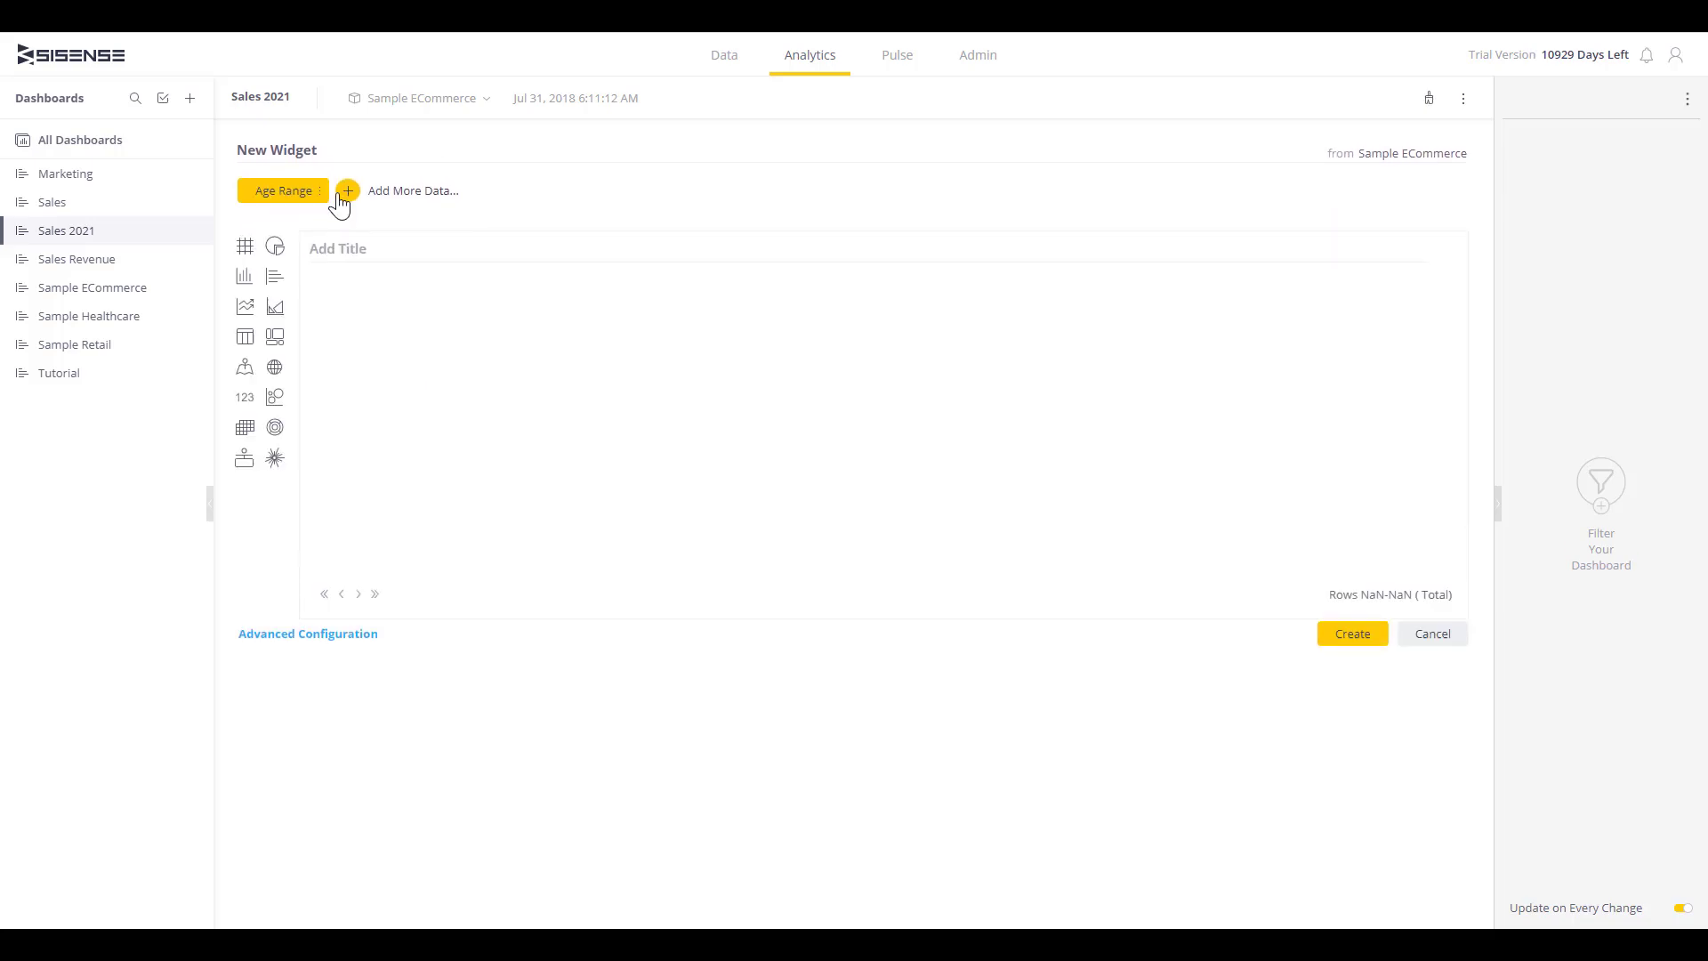
{"action": "left_click", "coordinate": [347, 195]}
{"action": "type", "text": "rev"}
{"action": "left_click", "coordinate": [570, 289]}
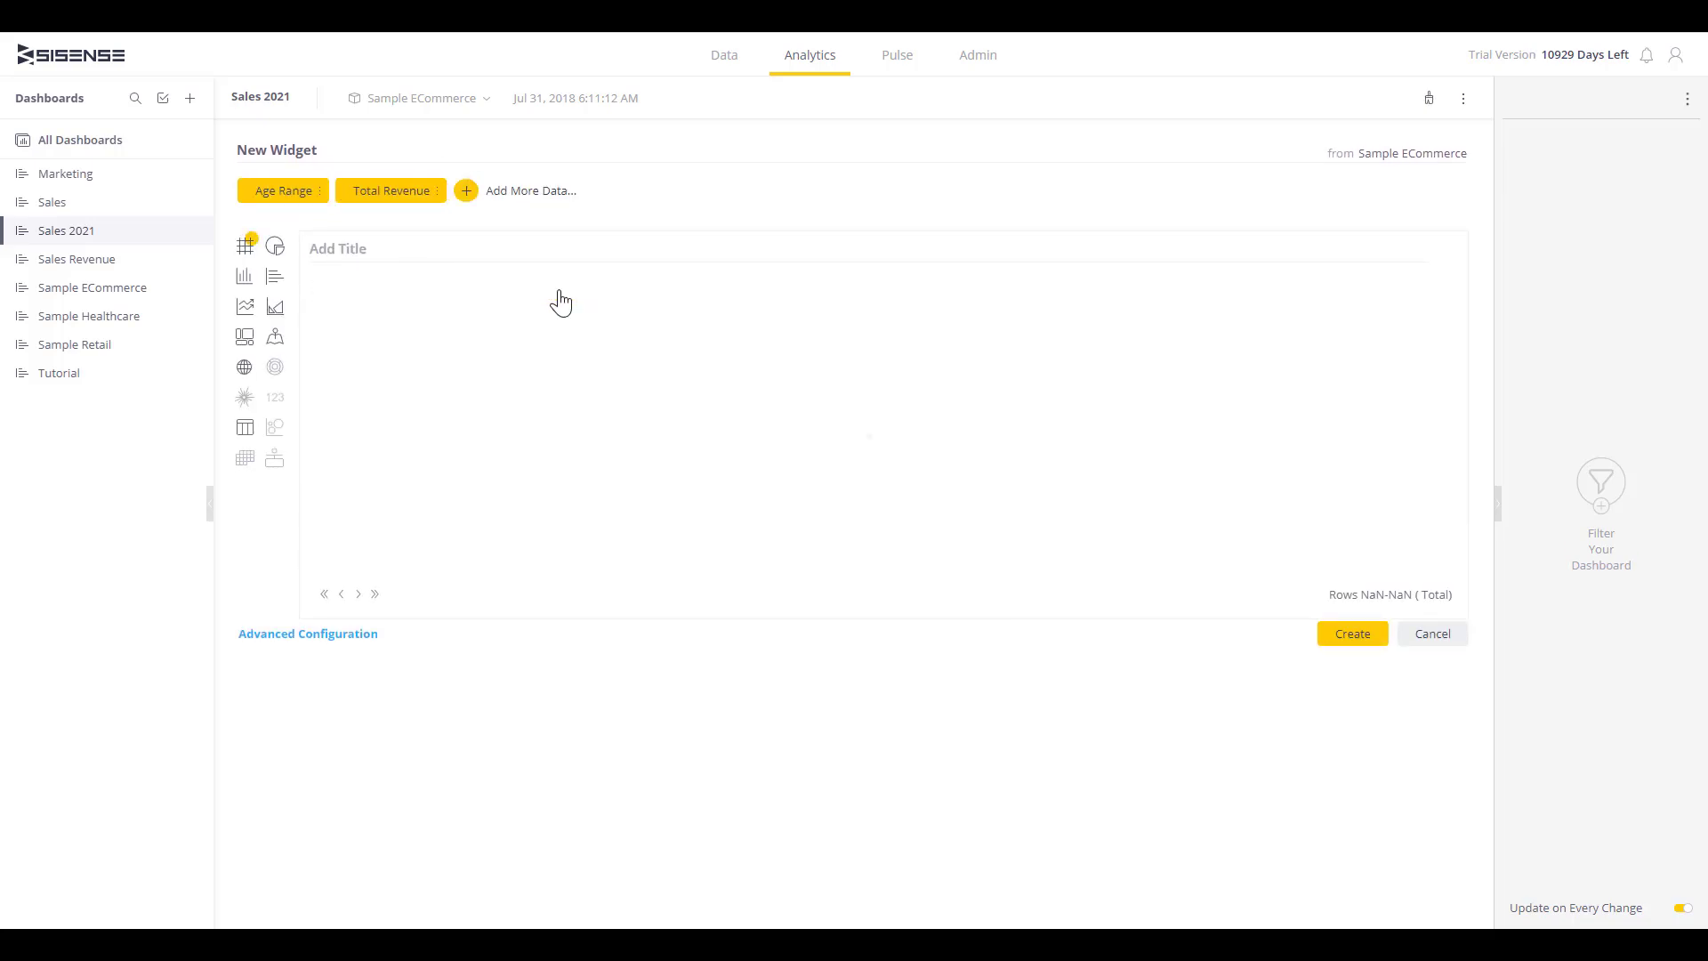
{"action": "left_click", "coordinate": [275, 247]}
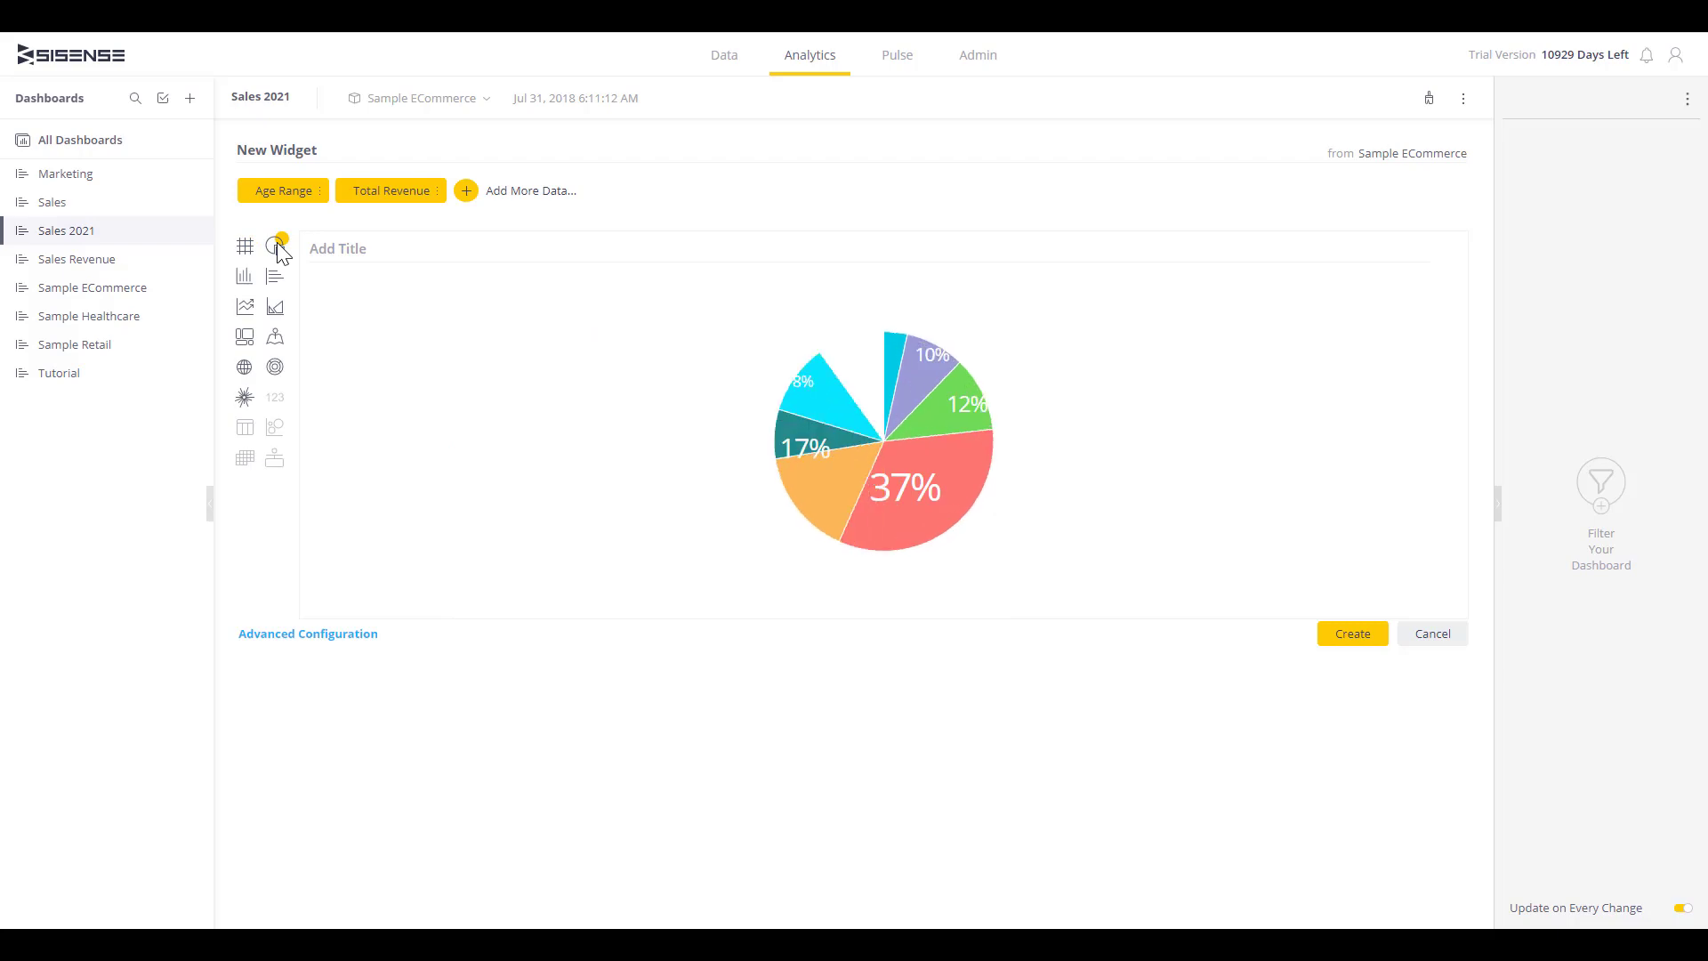
{"action": "left_click", "coordinate": [334, 257]}
{"action": "type", "text": "Revenue by Age"}
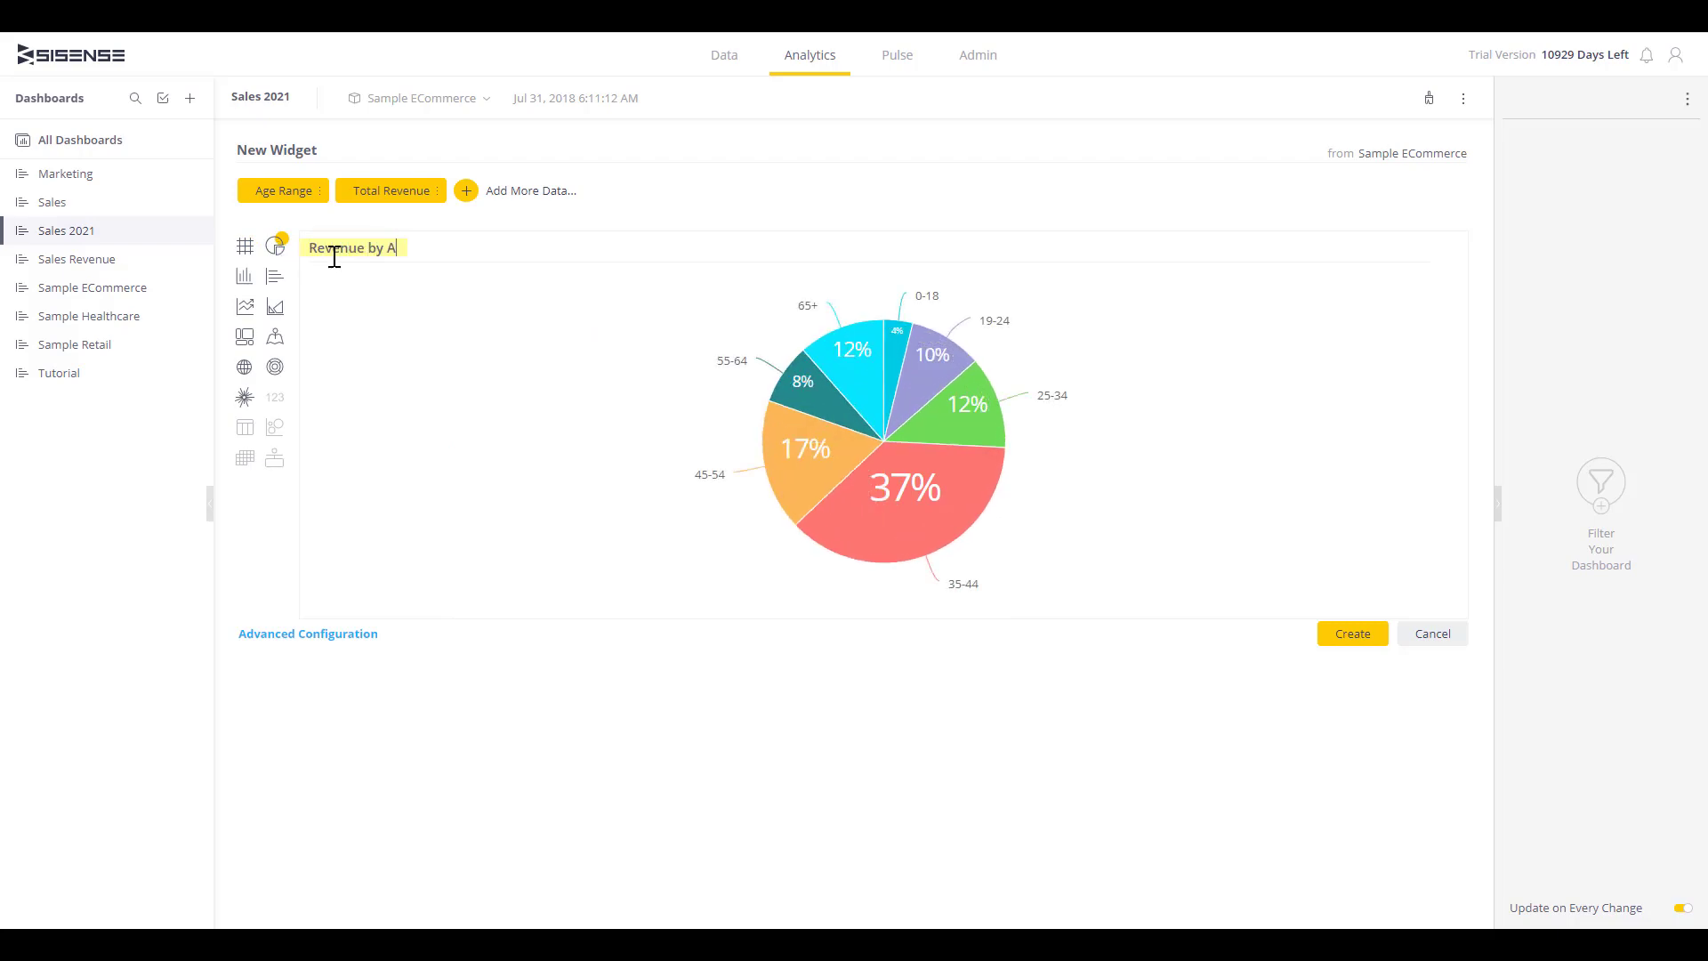
- Add the Revenue by Age widget, then add a Total Cost indicator widget
{"action": "left_click", "coordinate": [1345, 633]}
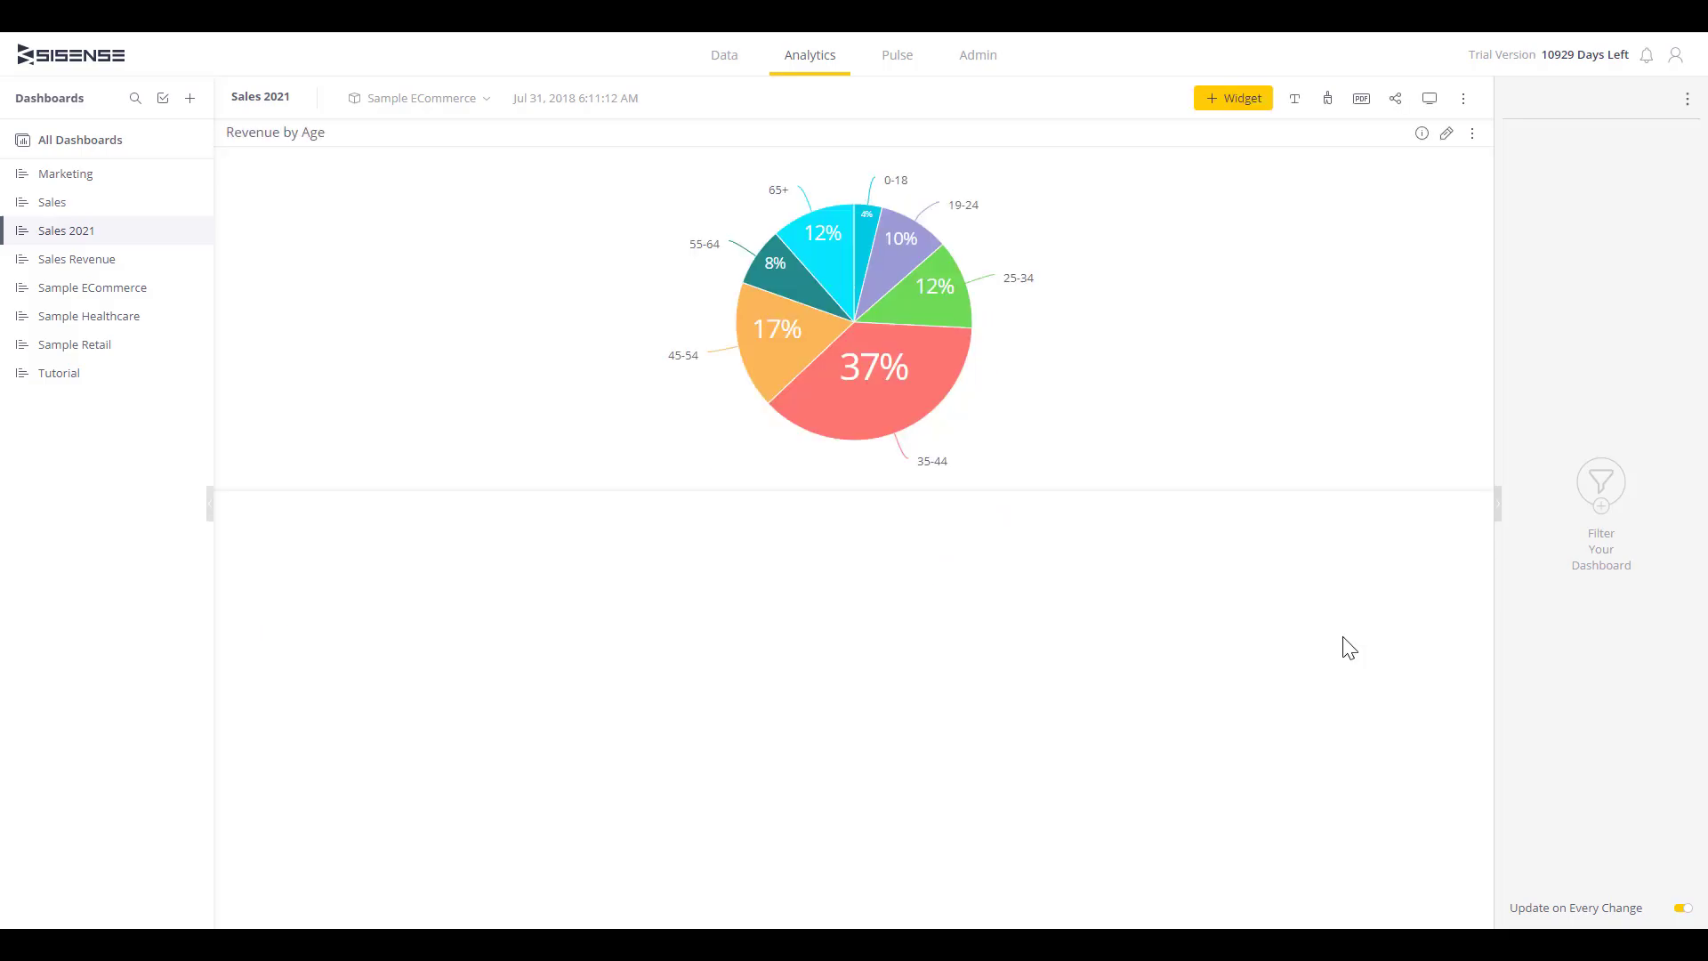
{"action": "left_click", "coordinate": [1230, 100]}
{"action": "left_click", "coordinate": [475, 281]}
{"action": "type", "text": "cost"}
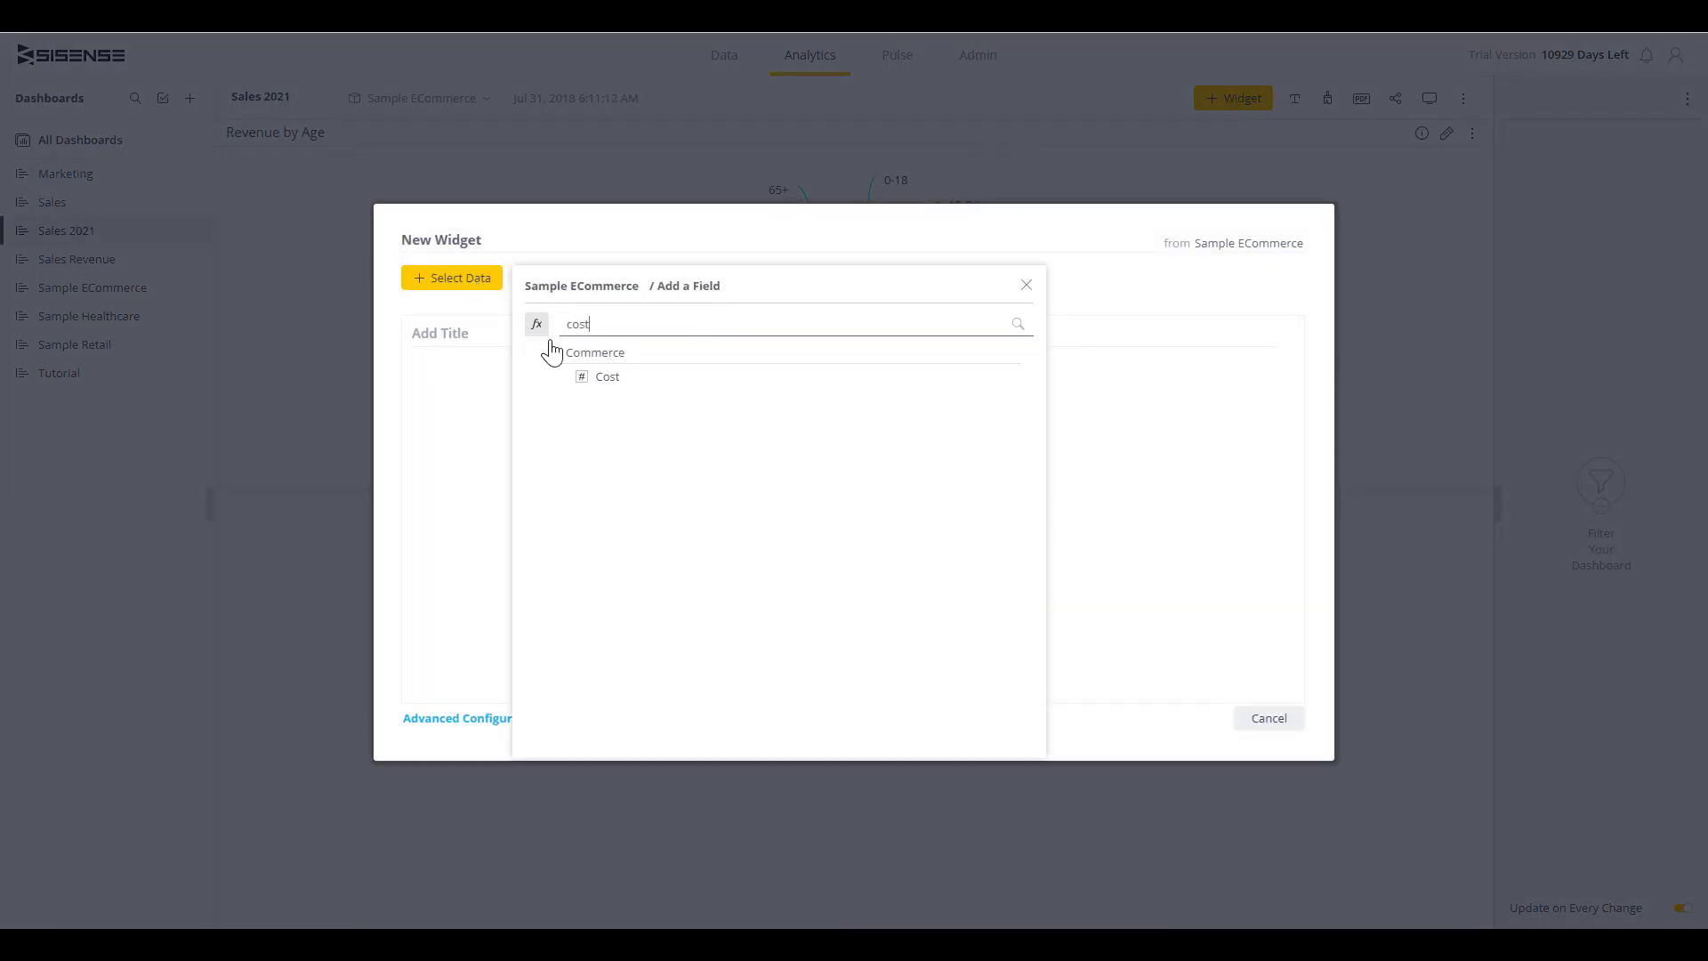
{"action": "left_click", "coordinate": [601, 374]}
{"action": "left_click", "coordinate": [1188, 723]}
- Start a new Age Range by Total Revenue widget as a column chart
{"action": "left_click", "coordinate": [1203, 100]}
{"action": "left_click", "coordinate": [452, 278]}
{"action": "type", "text": "age"}
{"action": "left_click", "coordinate": [639, 378]}
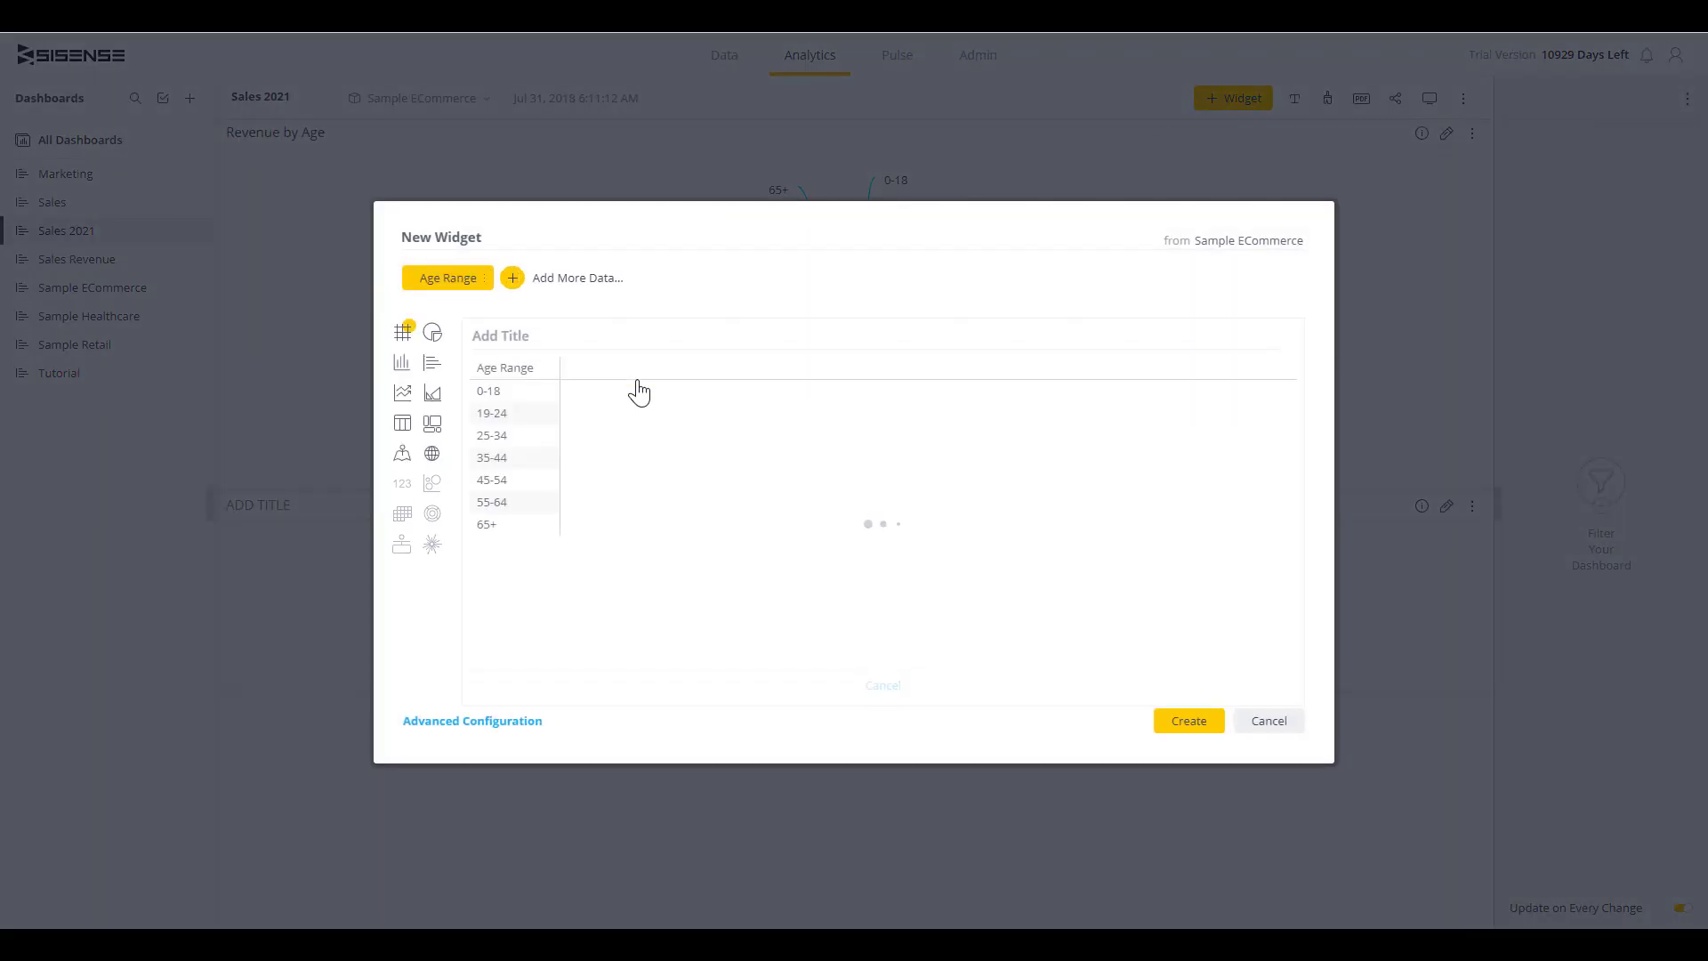
{"action": "left_click", "coordinate": [513, 278]}
{"action": "type", "text": "reve"}
{"action": "left_click", "coordinate": [748, 380]}
{"action": "left_click", "coordinate": [494, 720]}
{"action": "left_click", "coordinate": [185, 98]}
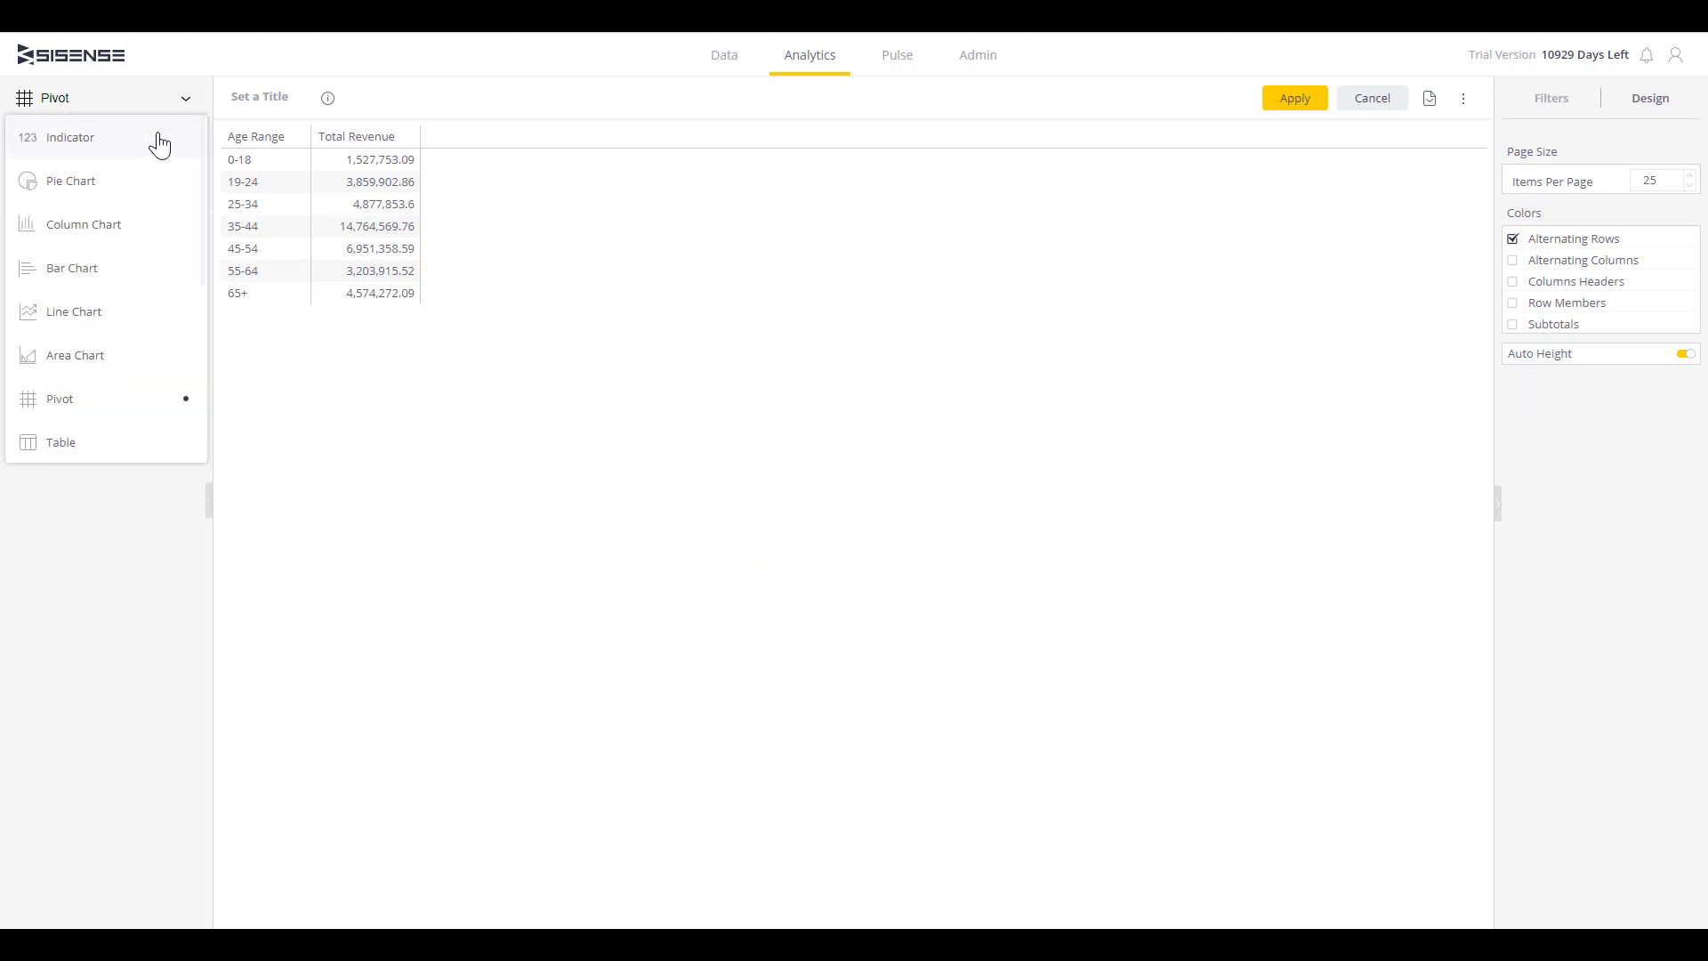
{"action": "left_click", "coordinate": [112, 224]}
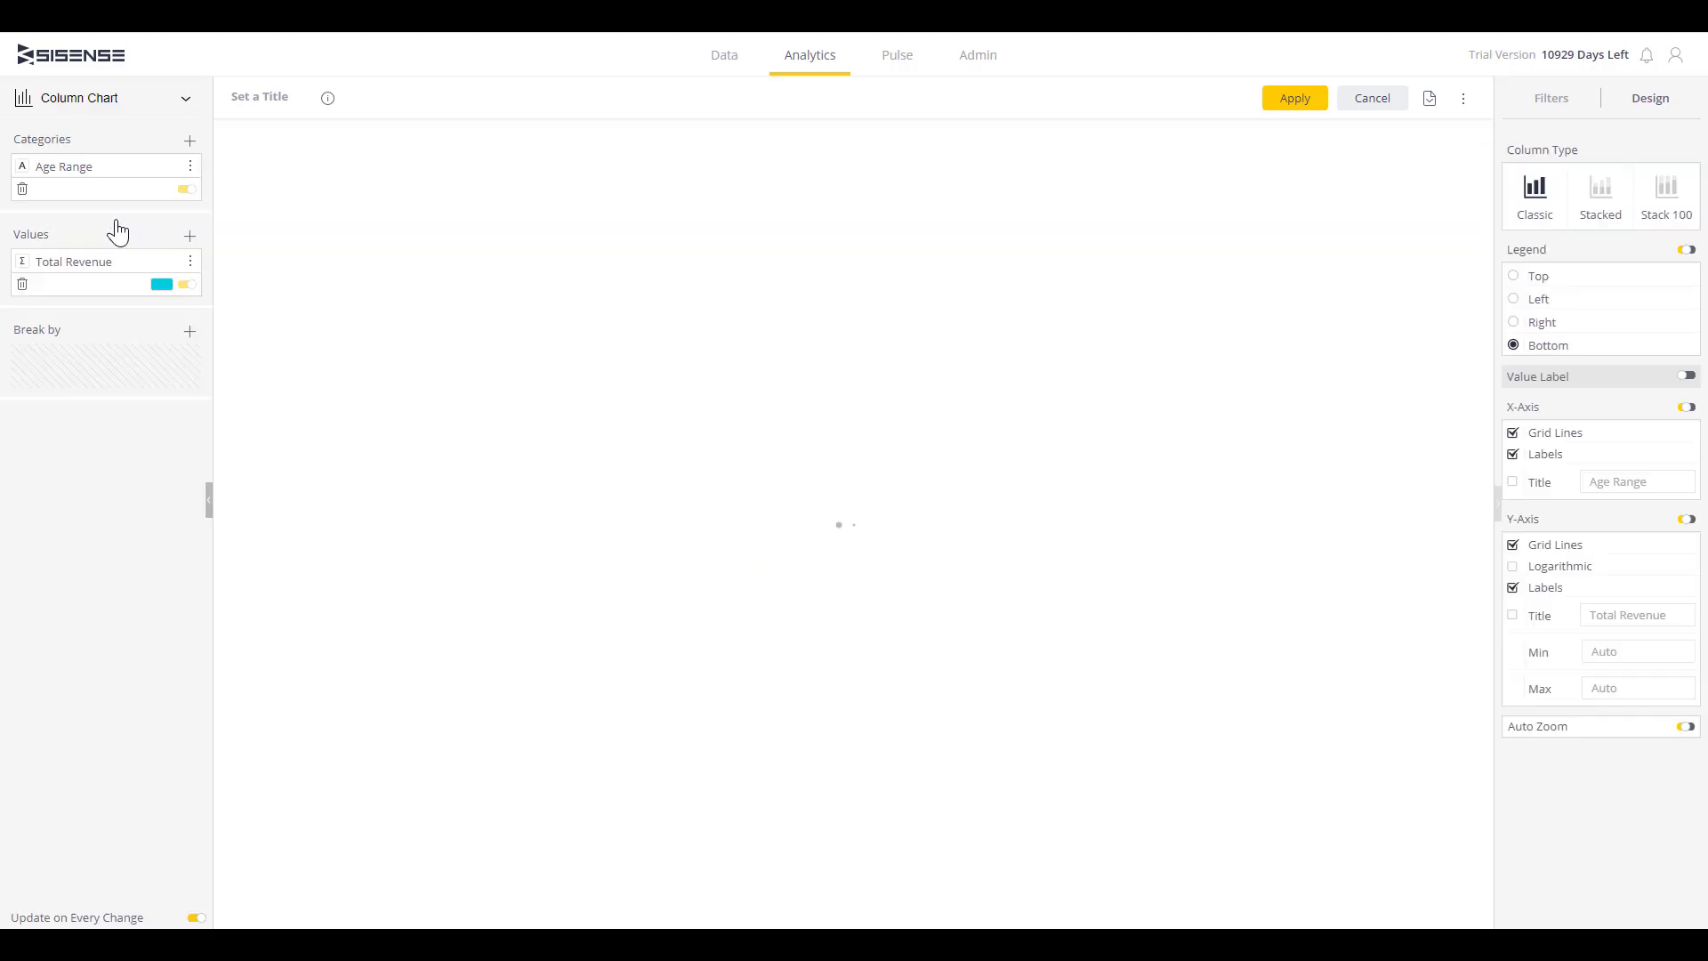
- Break the columns down by Category, limited to the top 3 by Total Revenue
{"action": "left_click", "coordinate": [187, 335]}
{"action": "type", "text": "cate"}
{"action": "left_click", "coordinate": [322, 428]}
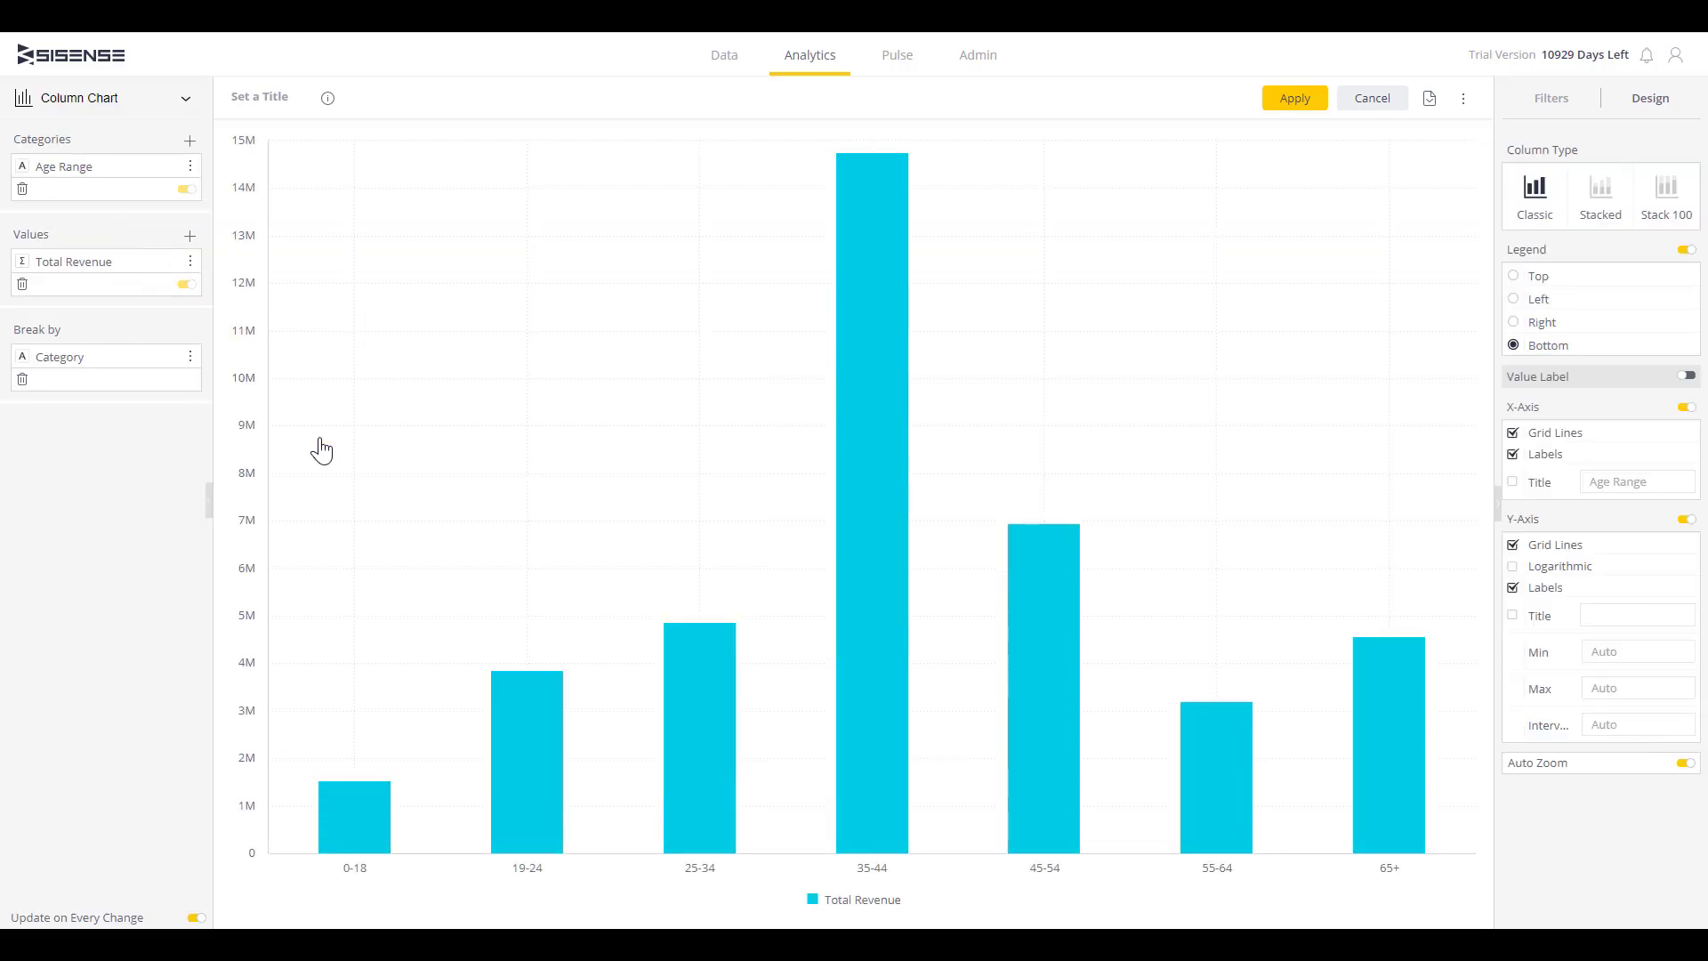
{"action": "left_click", "coordinate": [169, 356]}
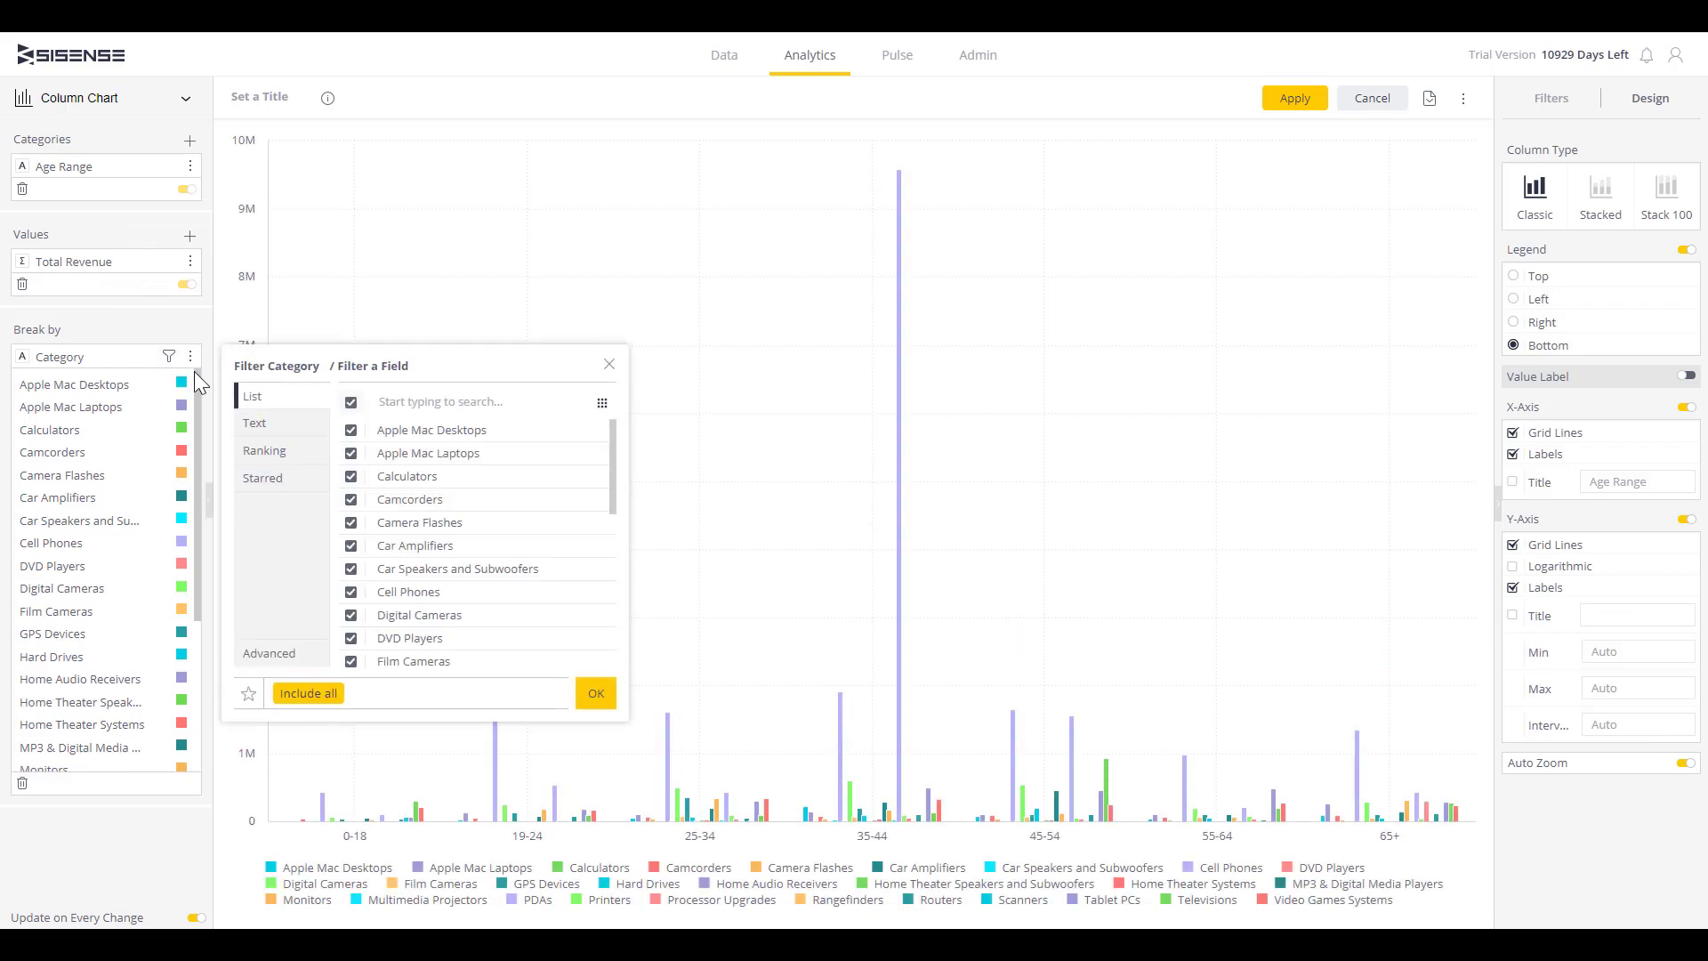
{"action": "left_click", "coordinate": [257, 457]}
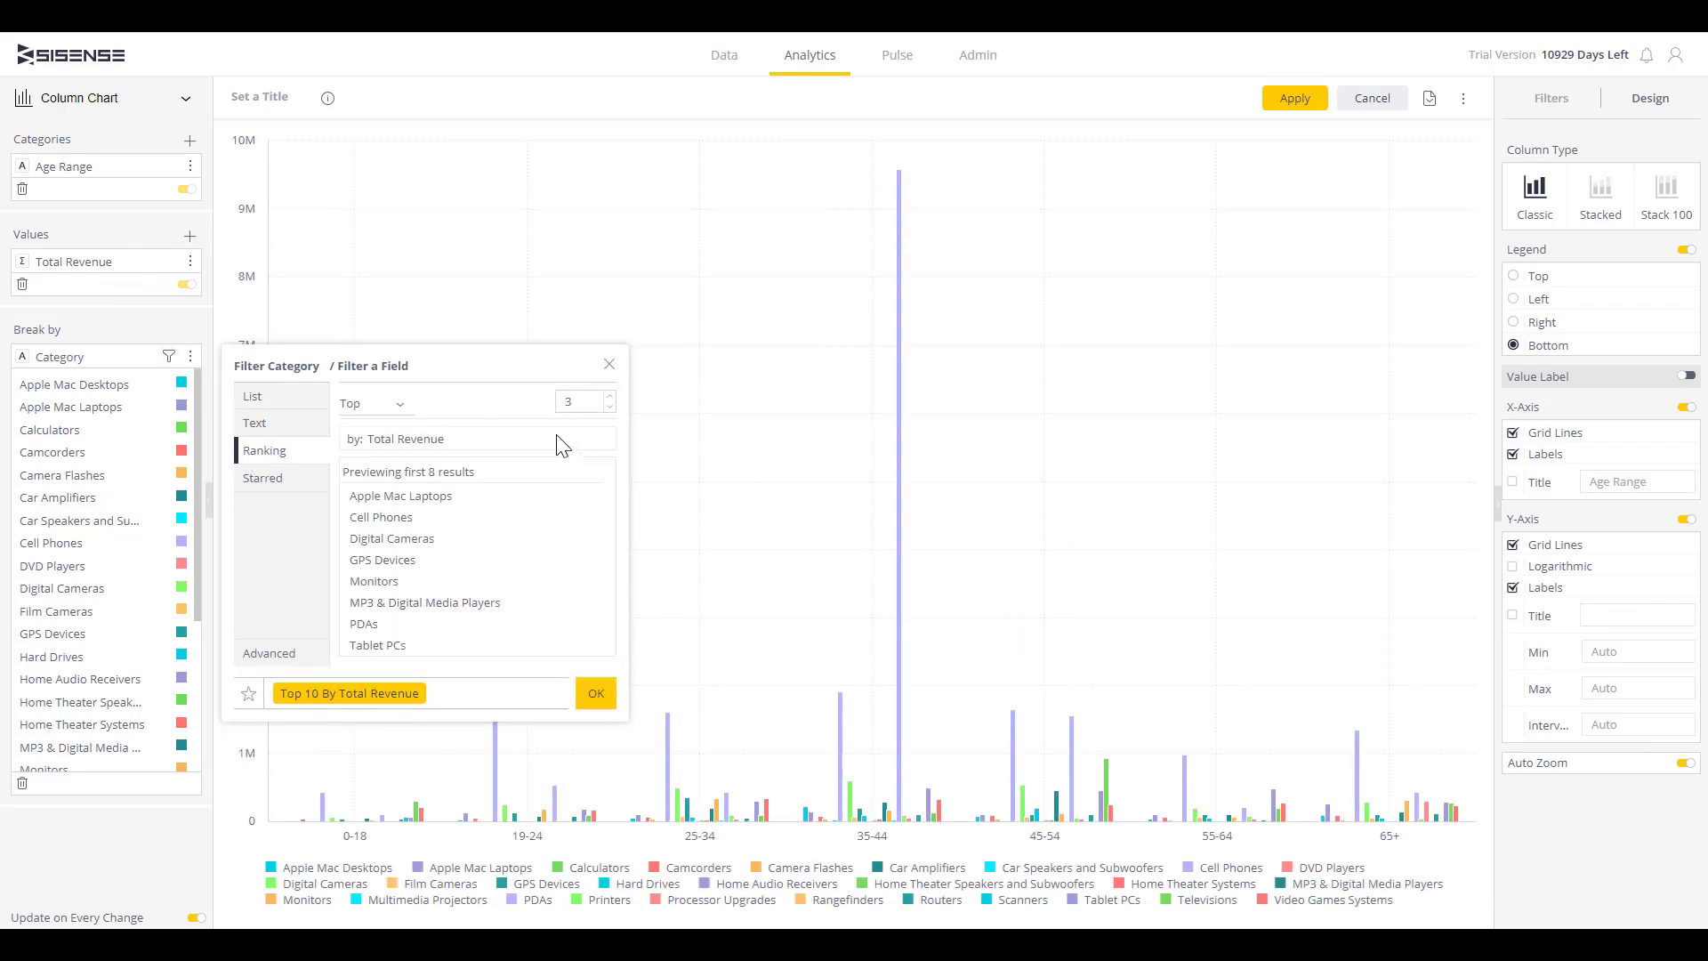
{"action": "left_click", "coordinate": [595, 694]}
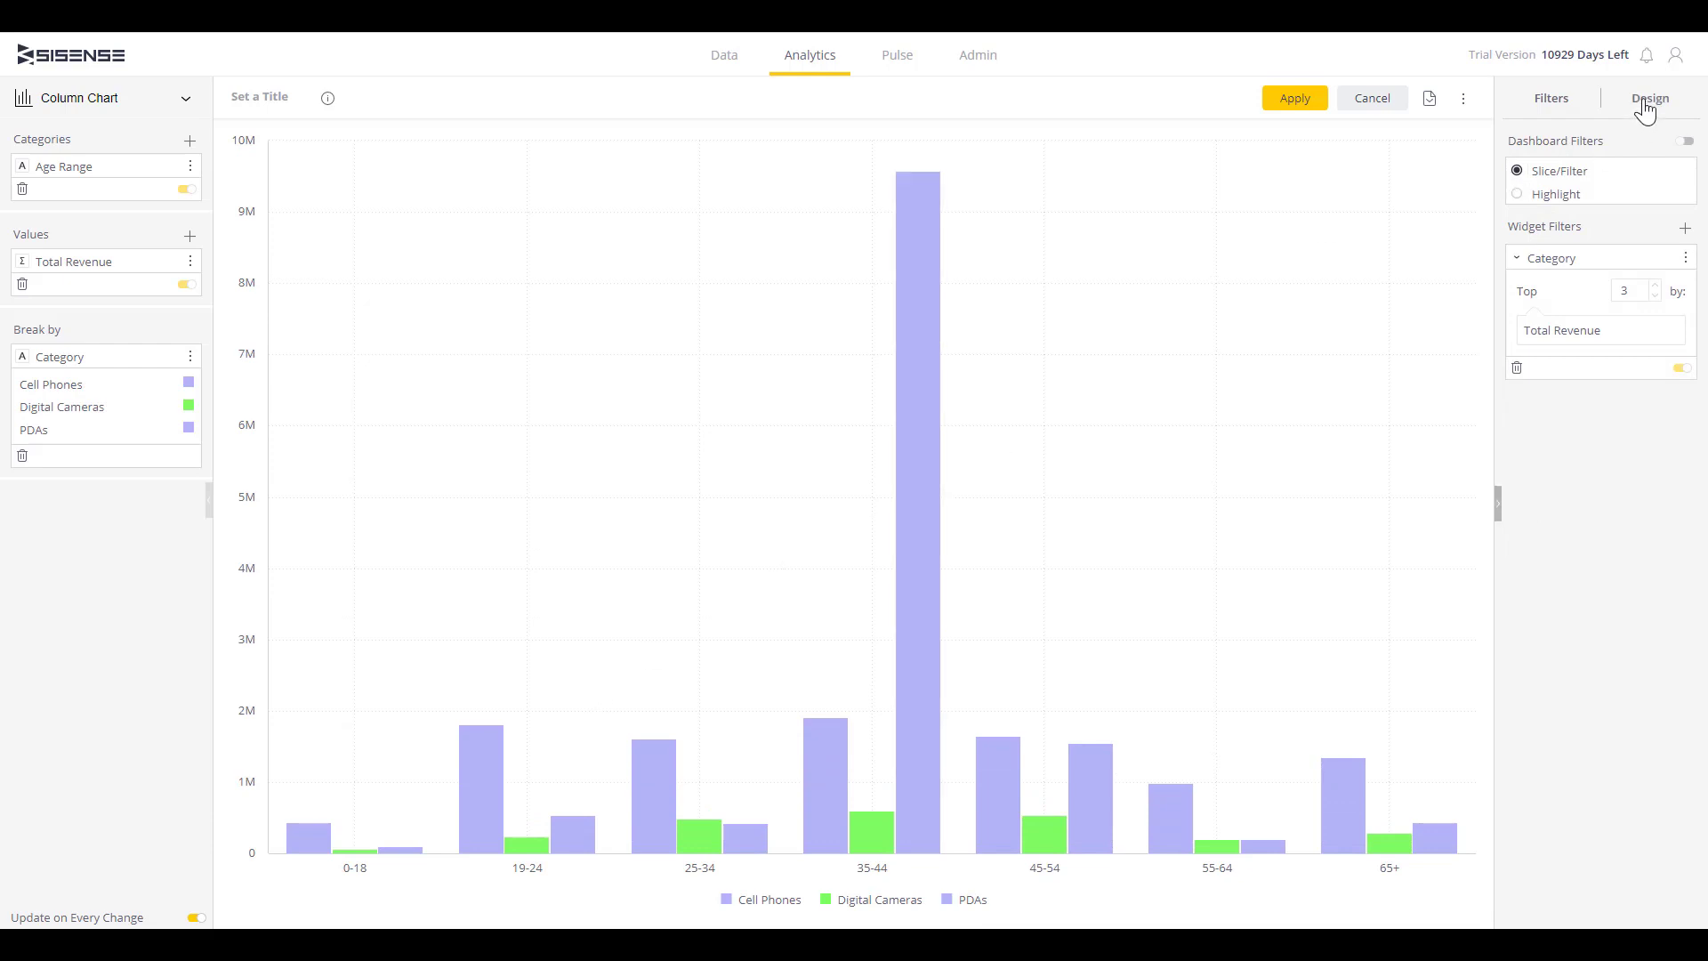
- Stack the category columns, colour PDAs dark teal, and apply the chart
{"action": "left_click", "coordinate": [1648, 100]}
{"action": "left_click", "coordinate": [1614, 204]}
{"action": "left_click", "coordinate": [188, 428]}
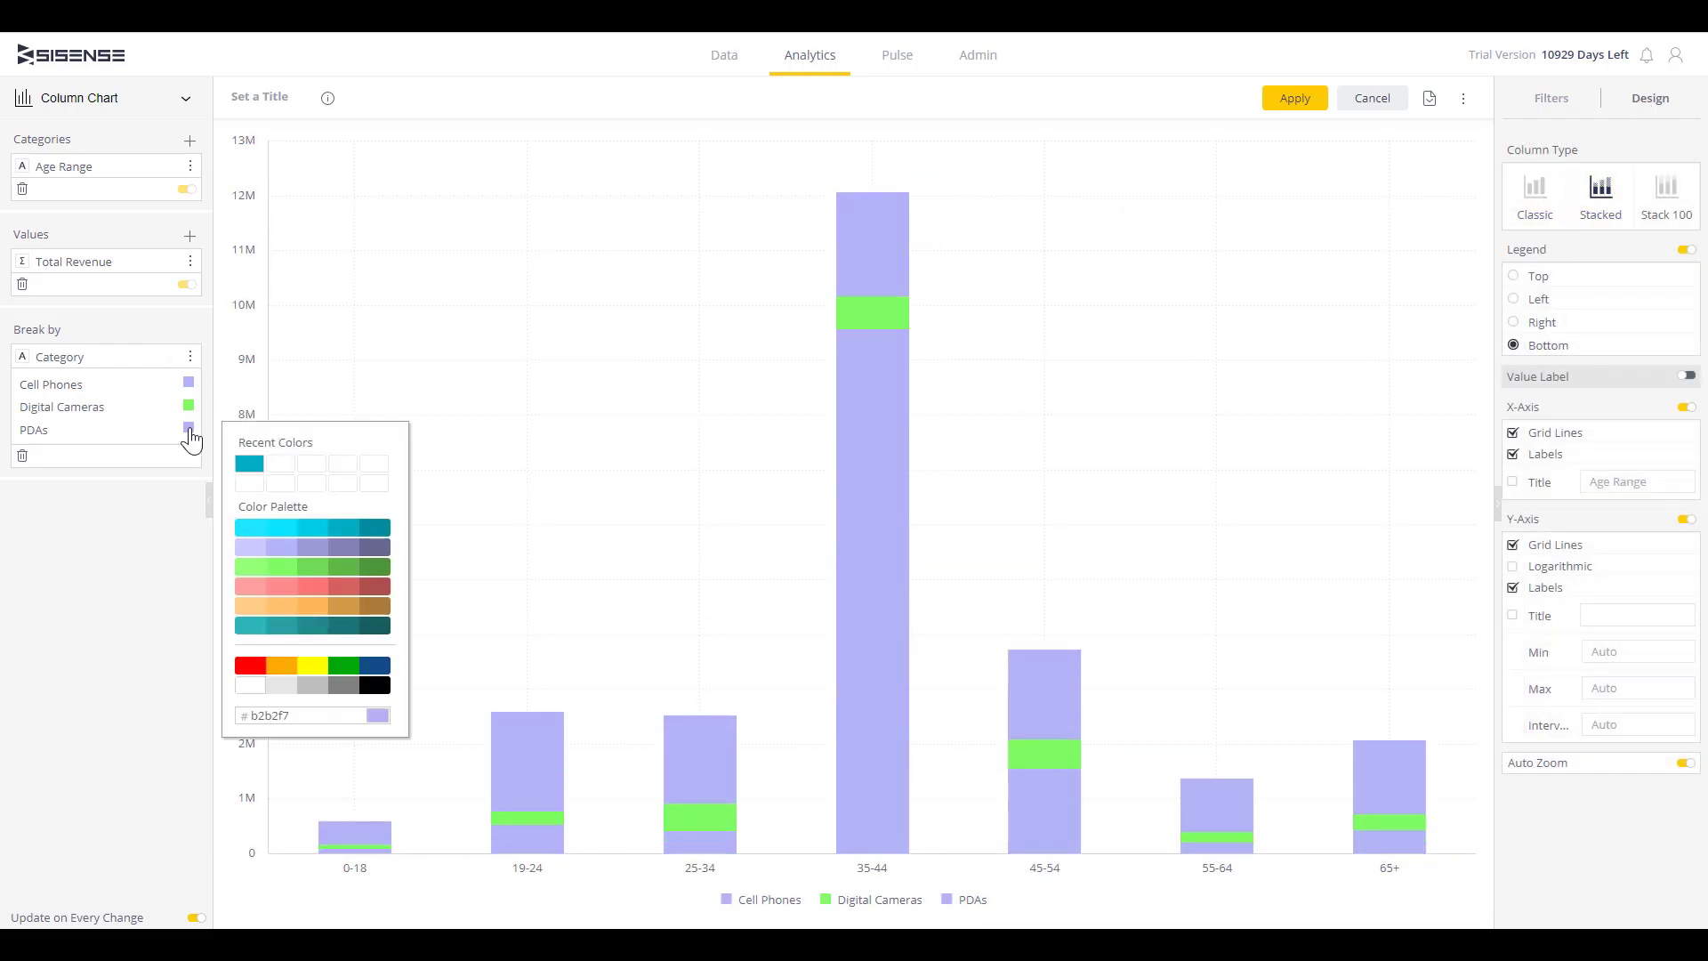
{"action": "left_click", "coordinate": [361, 630]}
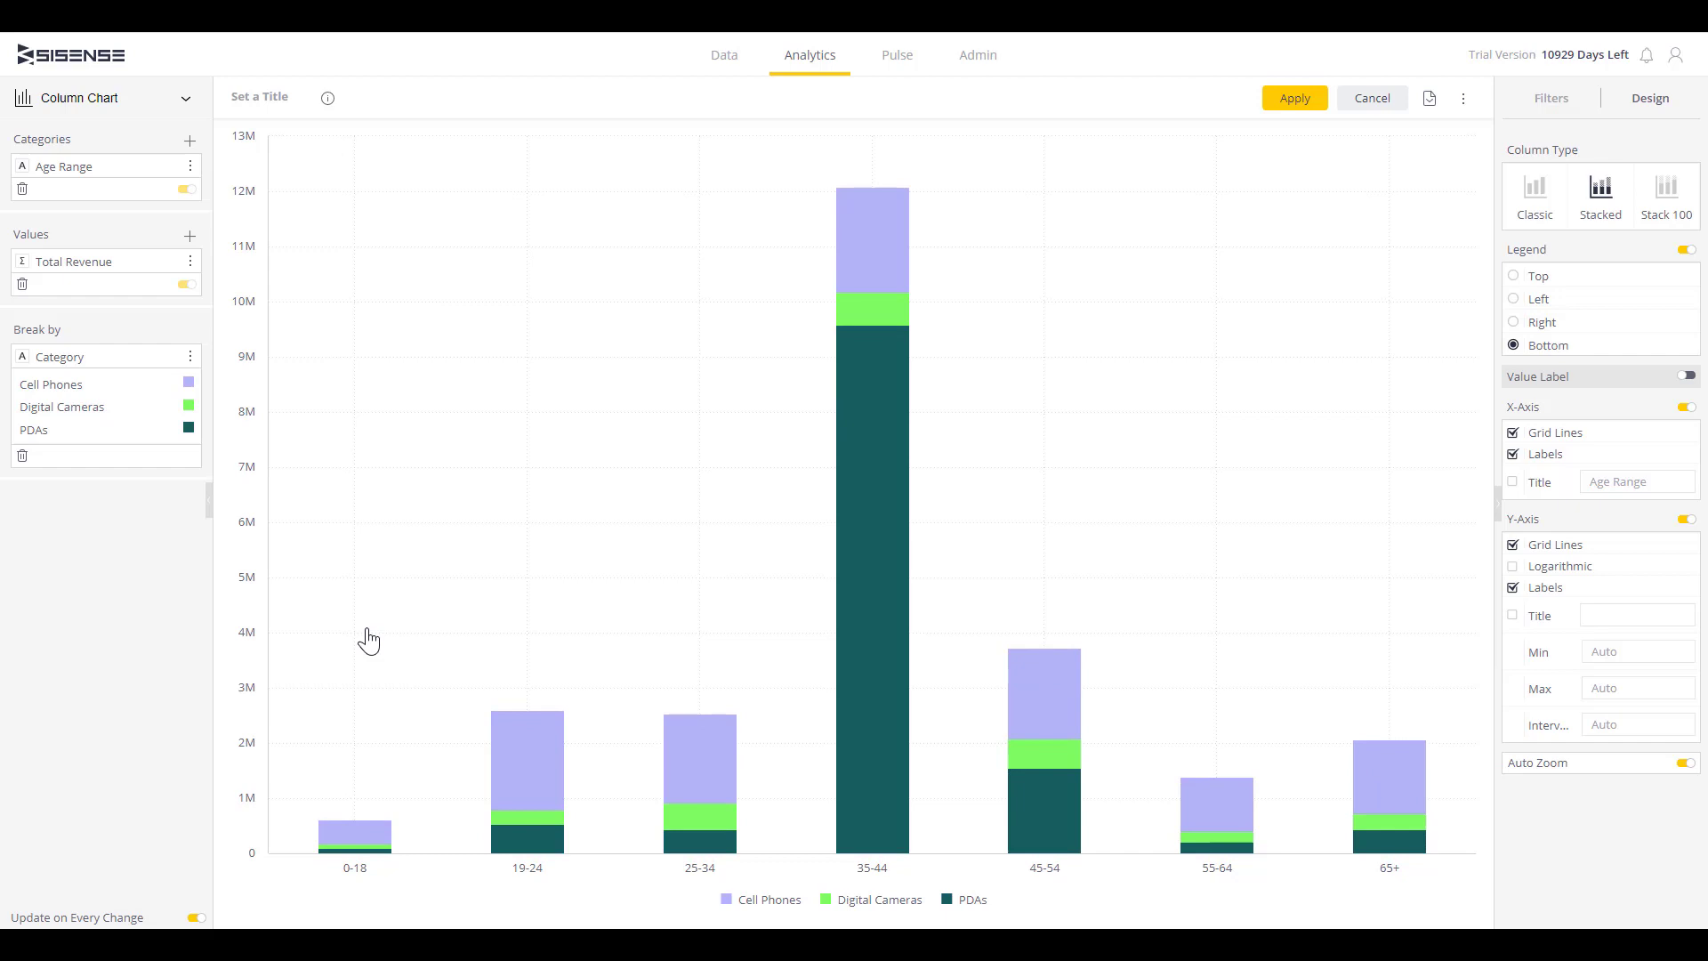
{"action": "left_click", "coordinate": [1281, 100]}
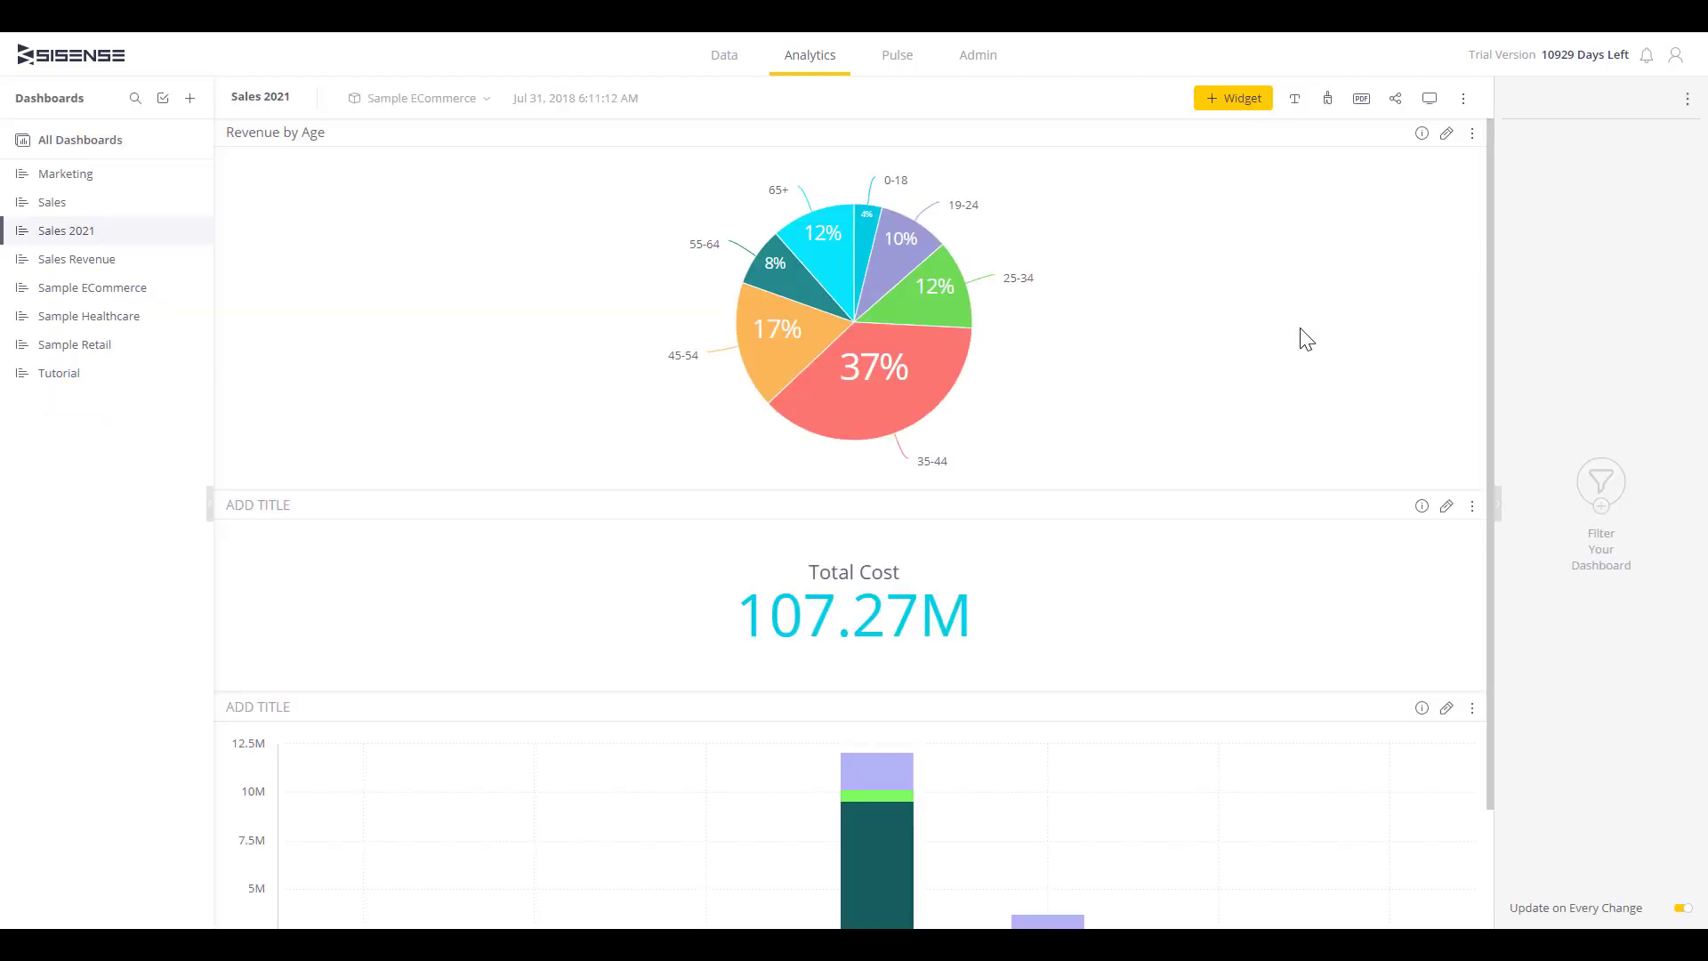
- Add a Condition dashboard filter with all values and move Total Cost beside the pie chart
{"action": "left_click", "coordinate": [1601, 505]}
{"action": "scroll", "coordinate": [1415, 598], "scroll_direction": "down", "scroll_amount": 3}
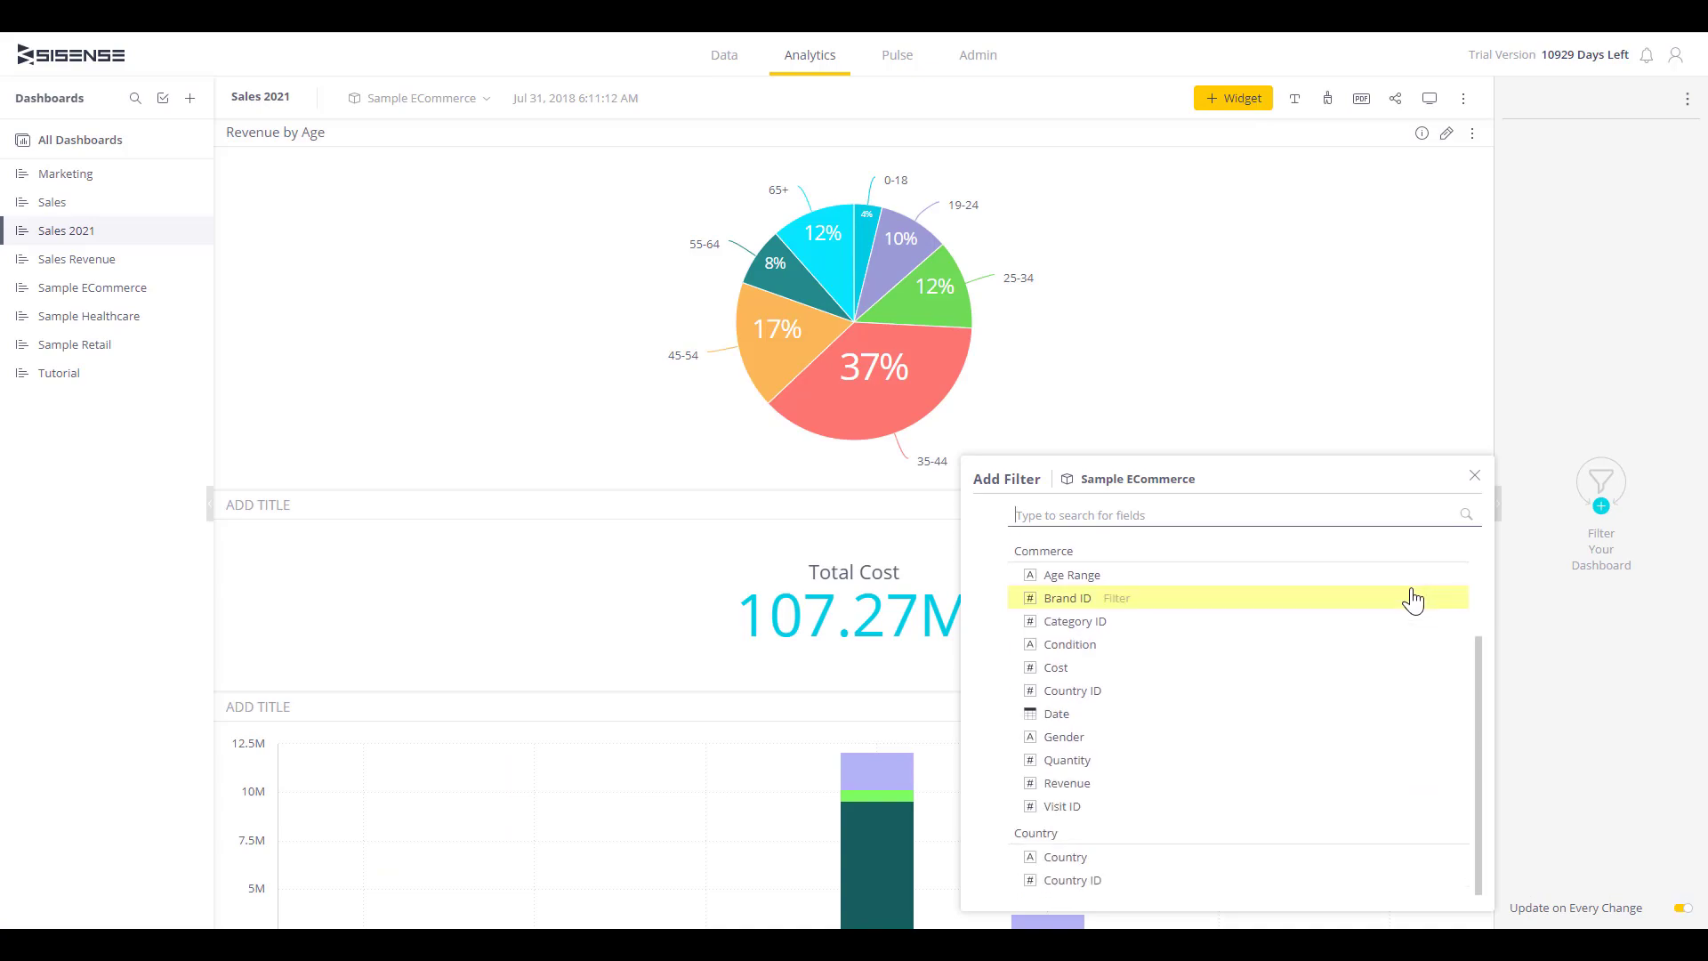
{"action": "left_click", "coordinate": [1391, 644]}
{"action": "left_click", "coordinate": [1459, 804]}
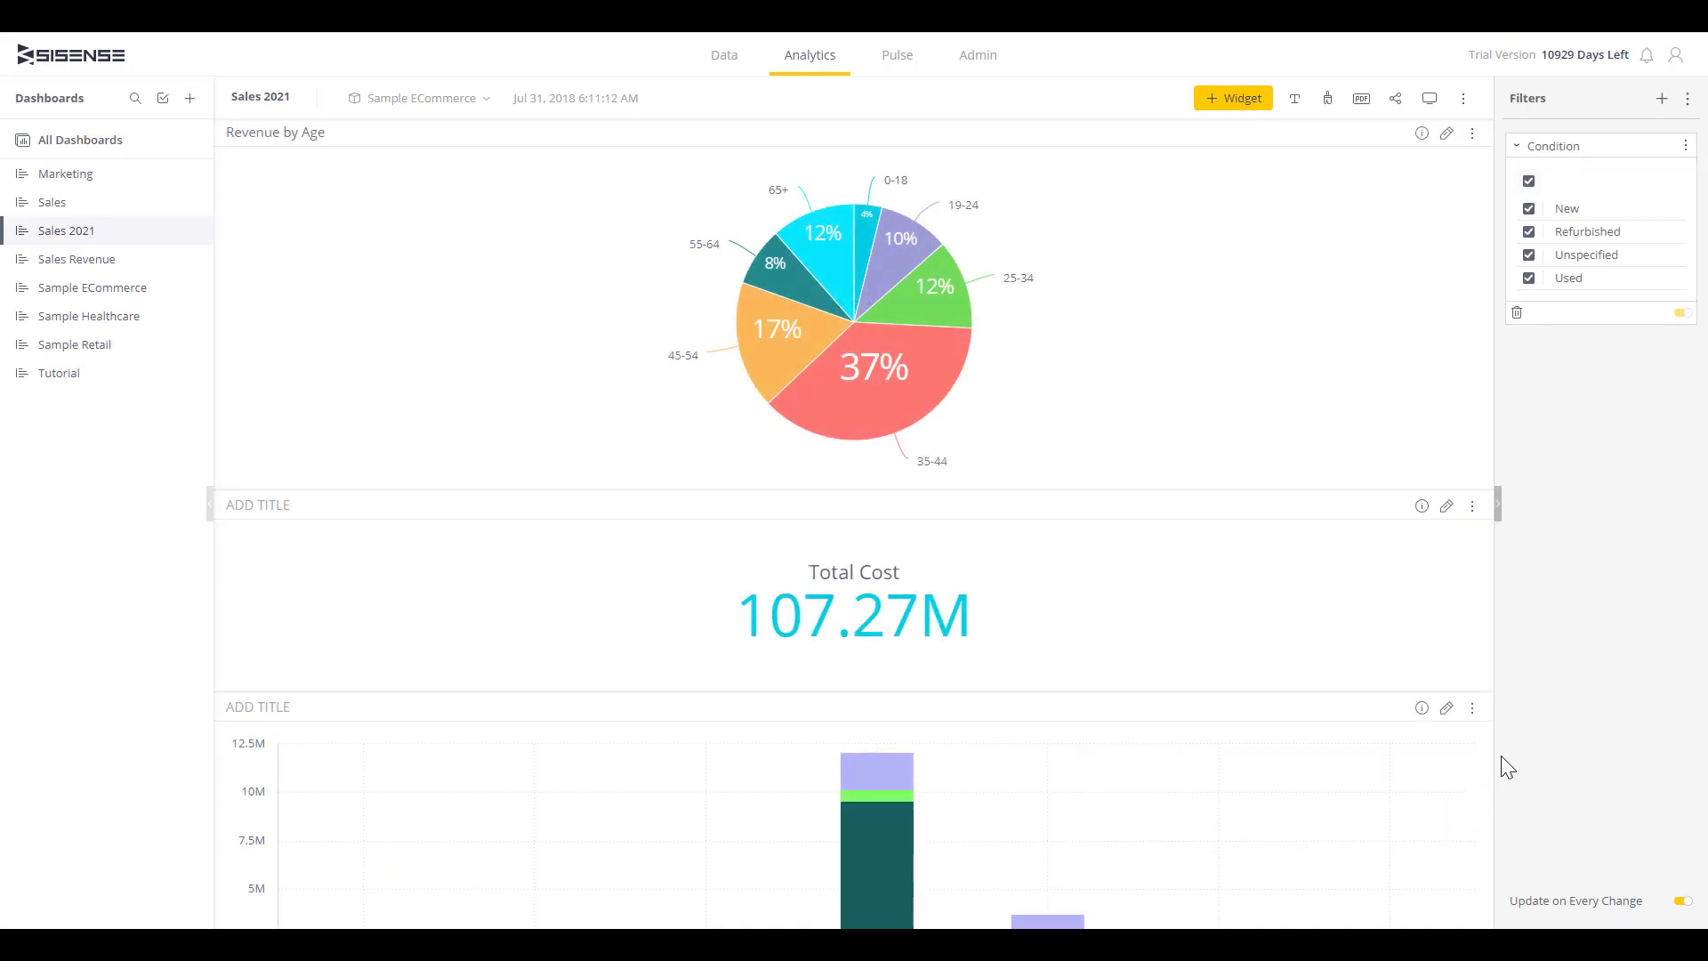
{"action": "left_click_drag", "start_coordinate": [1048, 507], "coordinate": [1178, 380]}
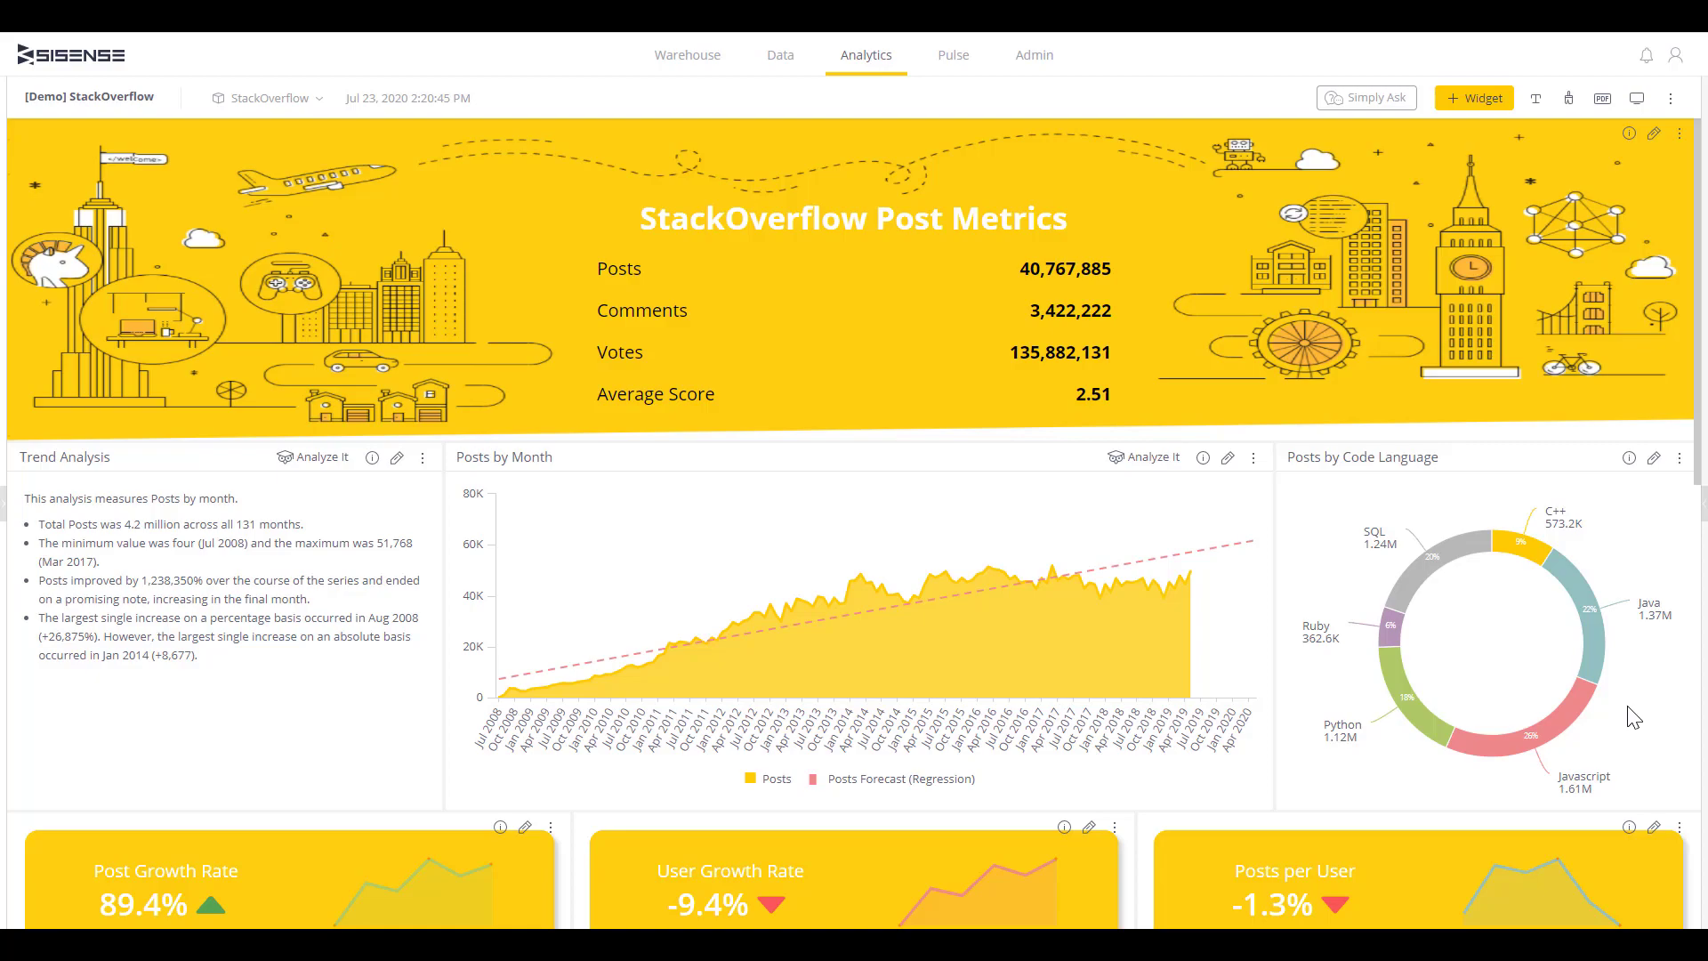
- Filter the dashboard to Javascript, clear it, then scroll down to California in Posts by State
{"action": "left_click", "coordinate": [1583, 714]}
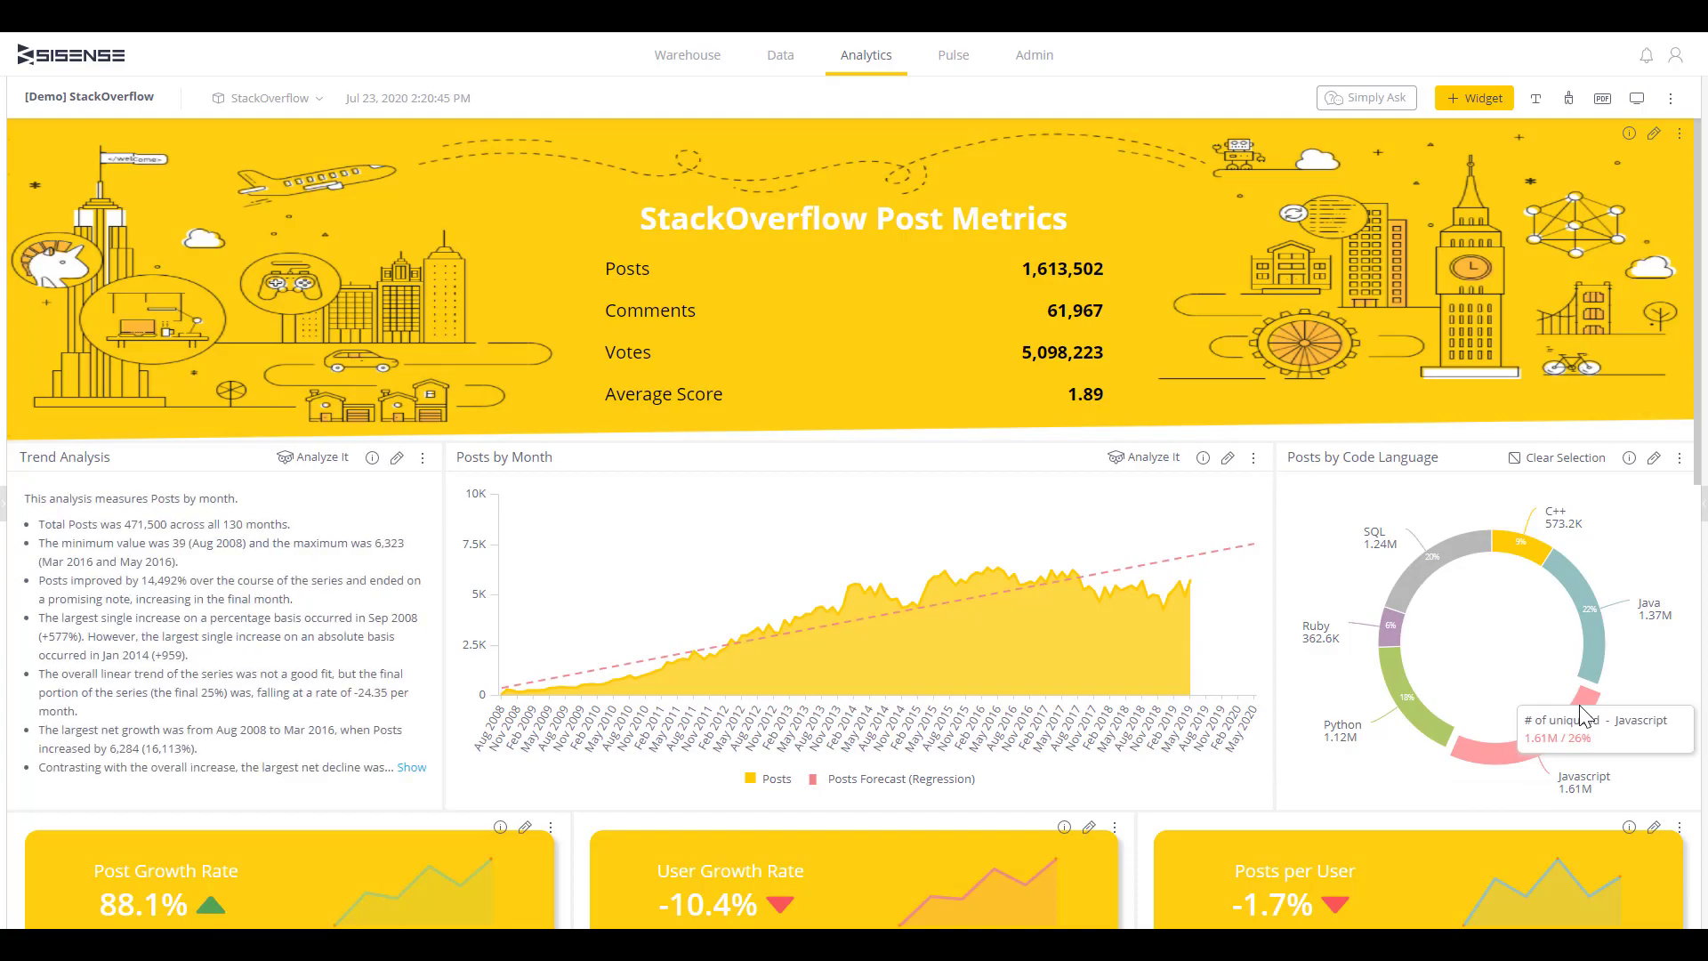
{"action": "left_click", "coordinate": [1519, 457]}
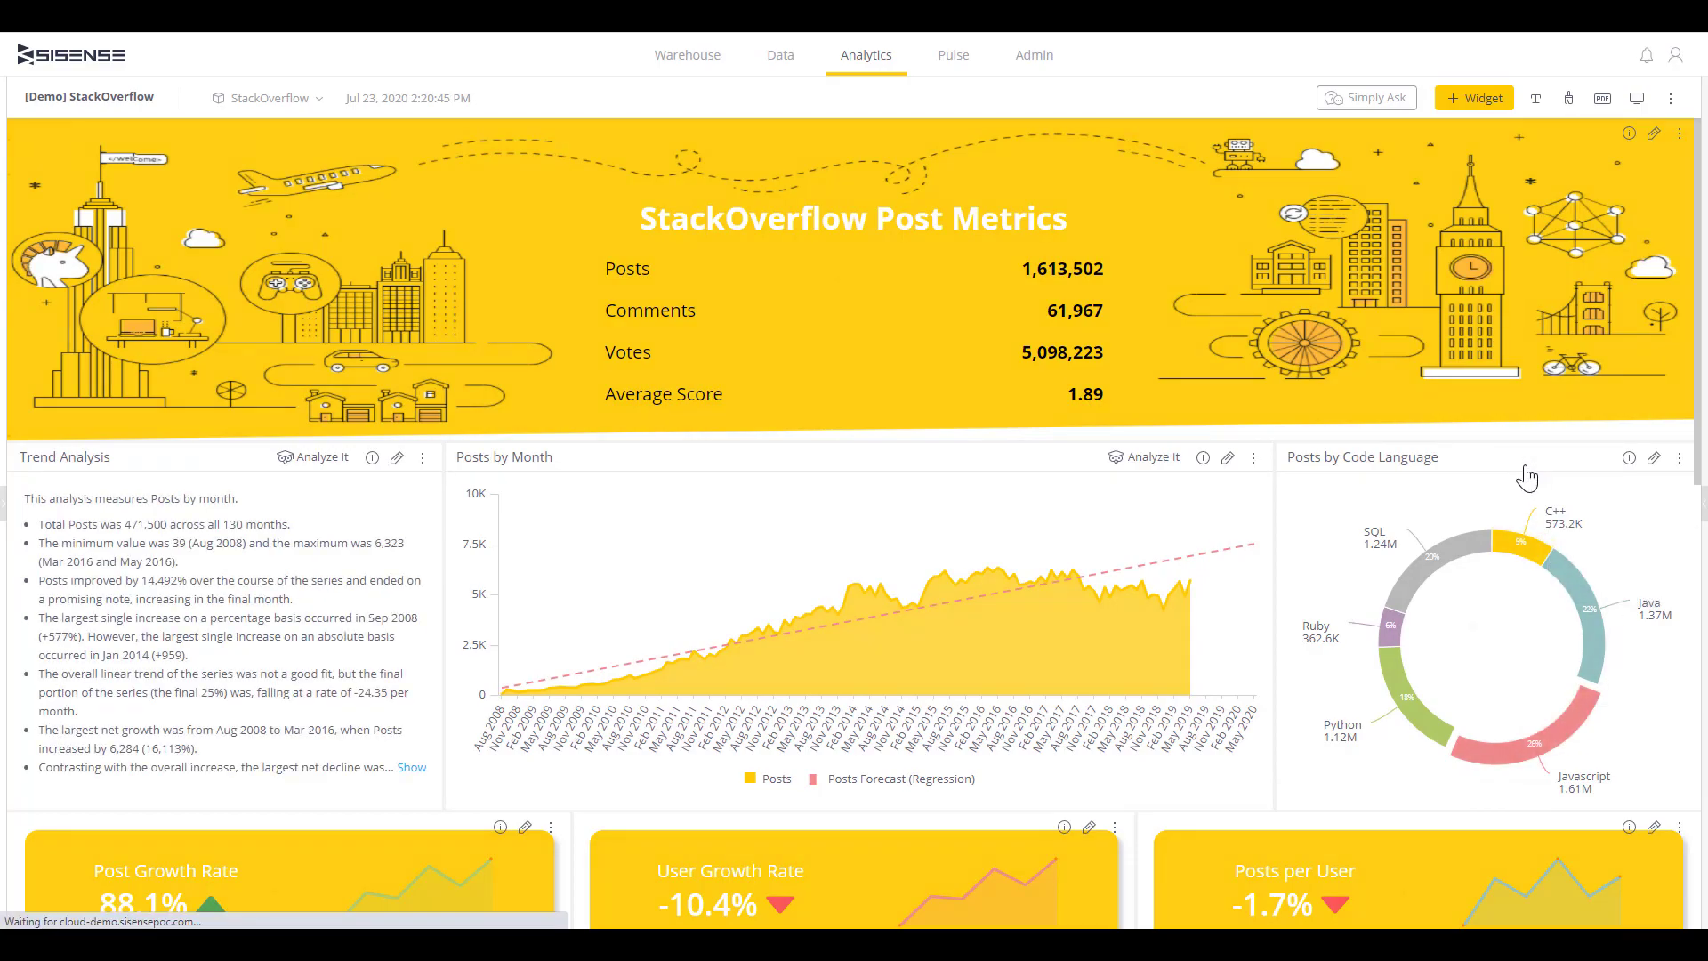
{"action": "scroll", "coordinate": [1298, 656], "scroll_direction": "down", "scroll_amount": 3}
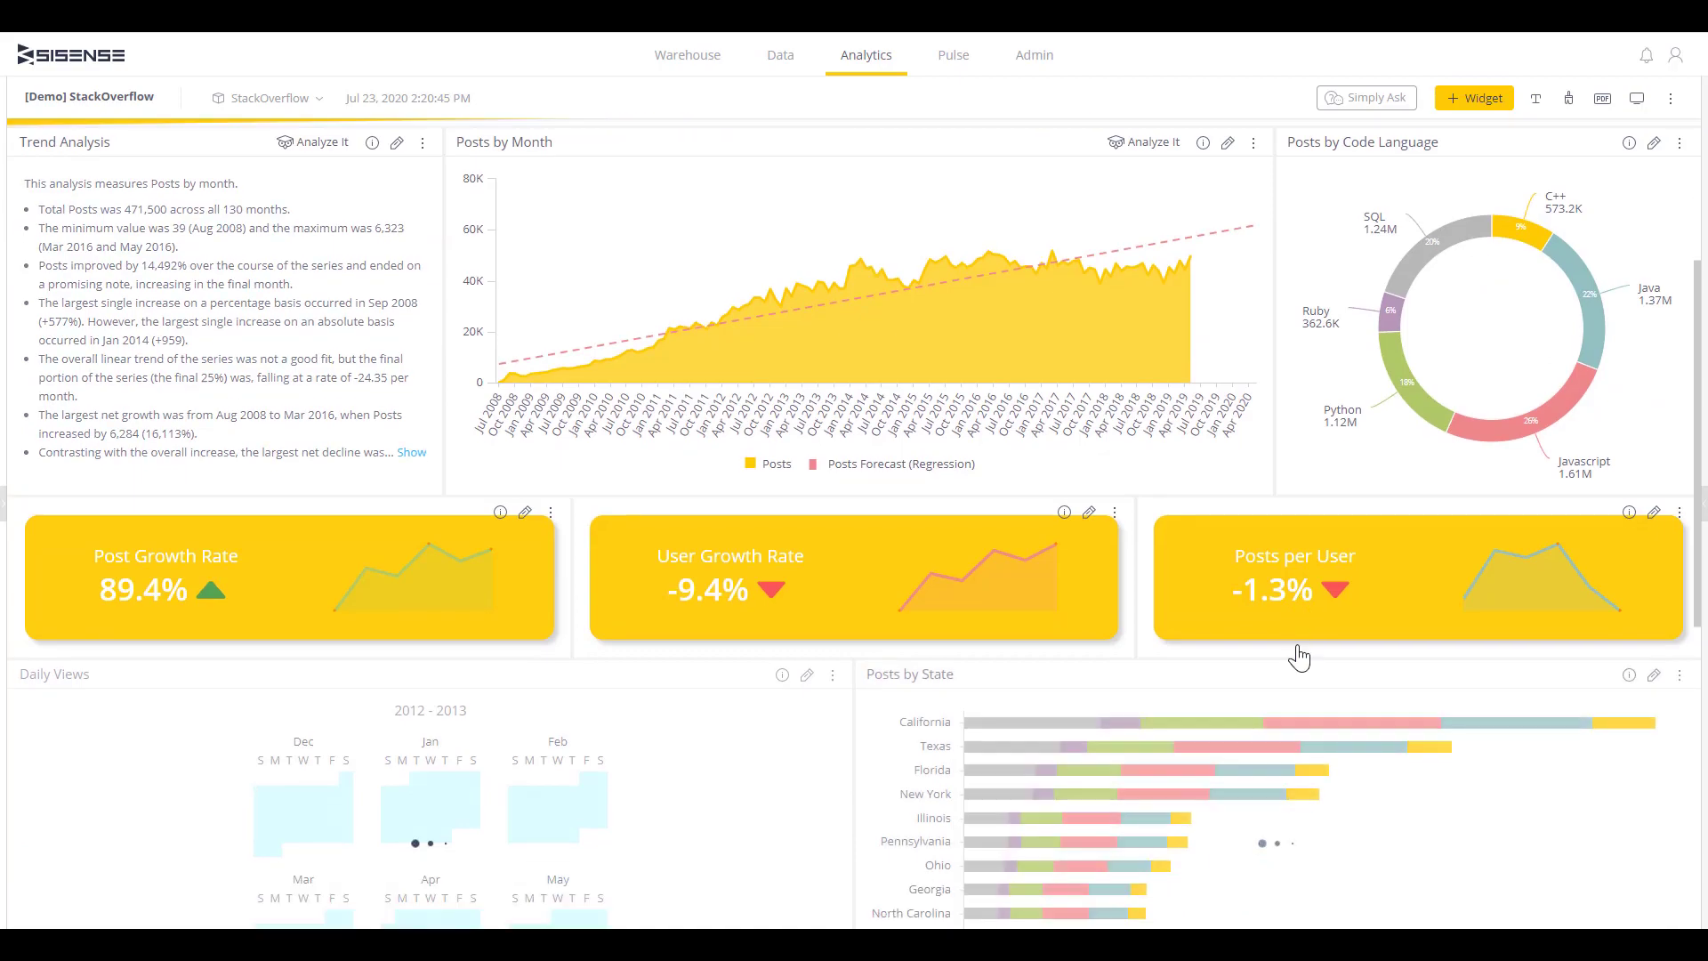
{"action": "scroll", "coordinate": [1300, 656], "scroll_direction": "down", "scroll_amount": 2}
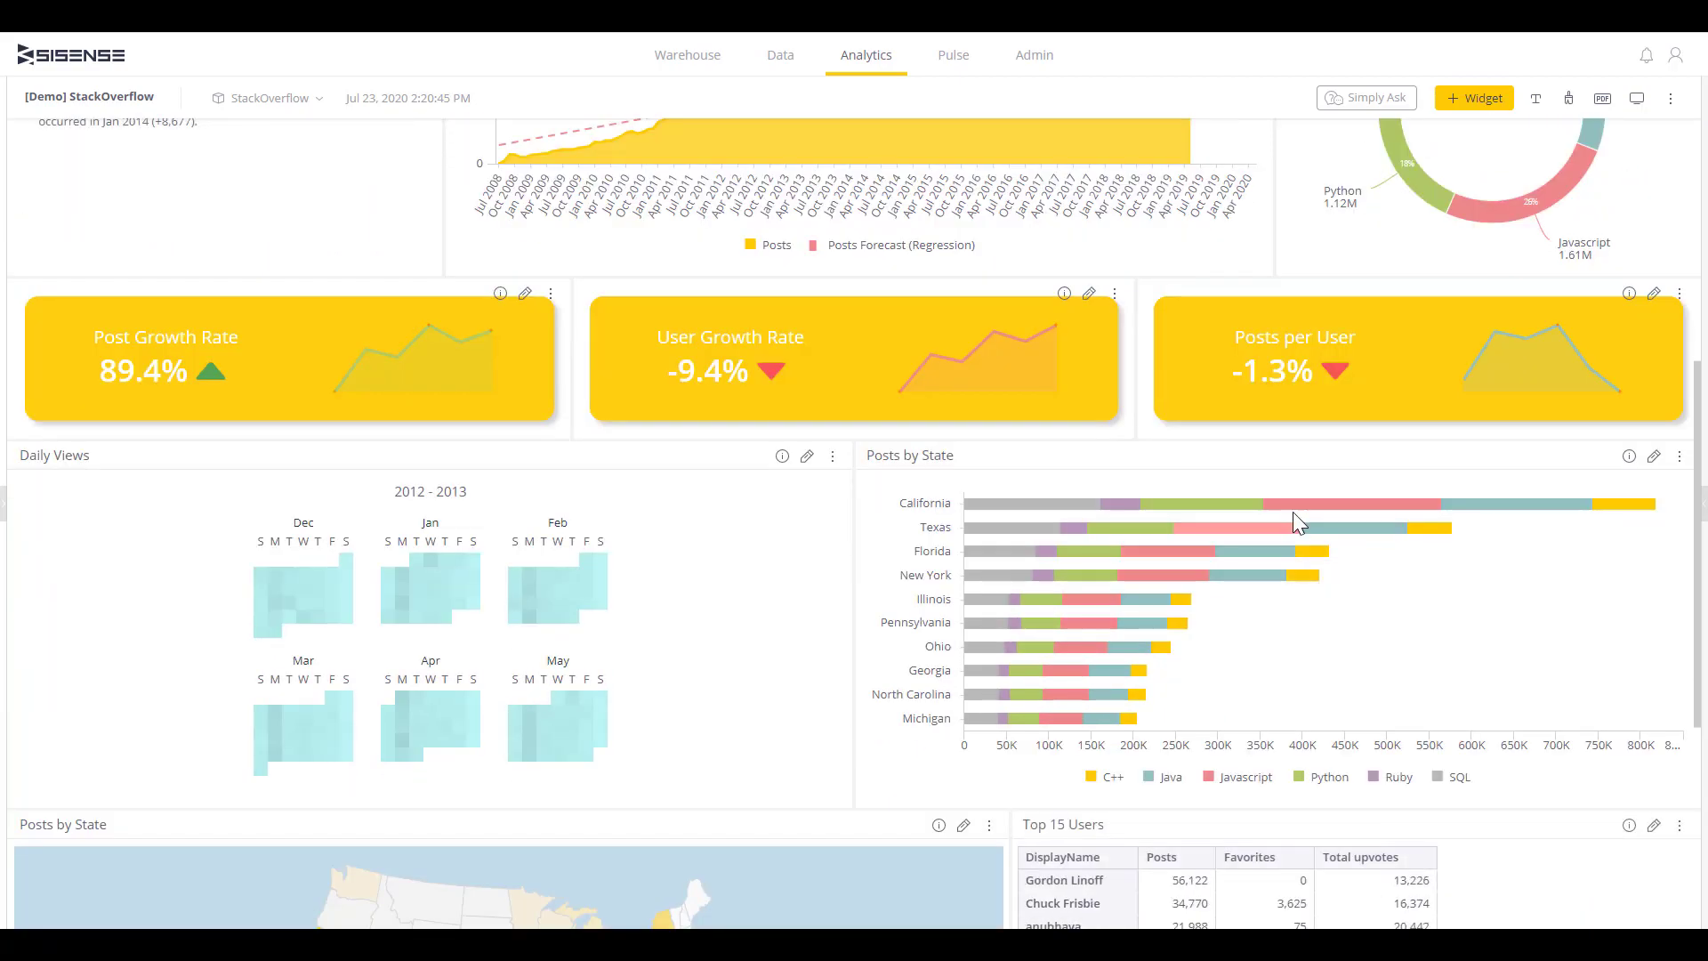
{"action": "mouse_move", "coordinate": [1290, 500]}
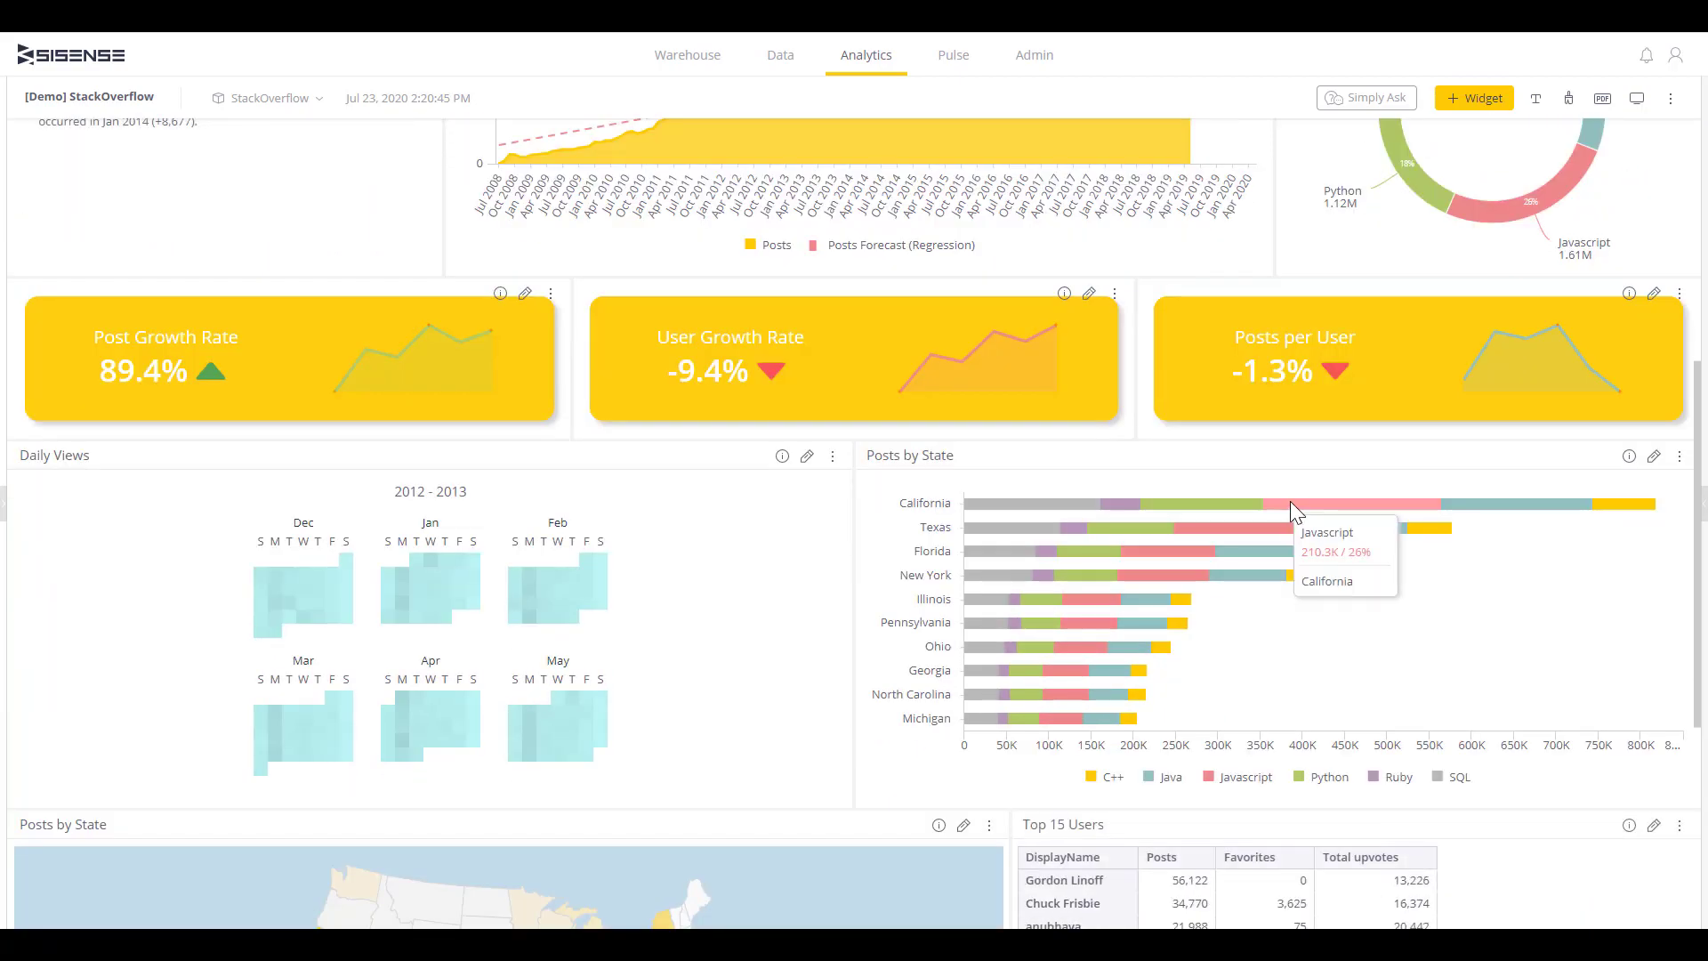
- Drill California into cities and Pasadena into zip codes, then clear back to states
{"action": "right_click", "coordinate": [1290, 500]}
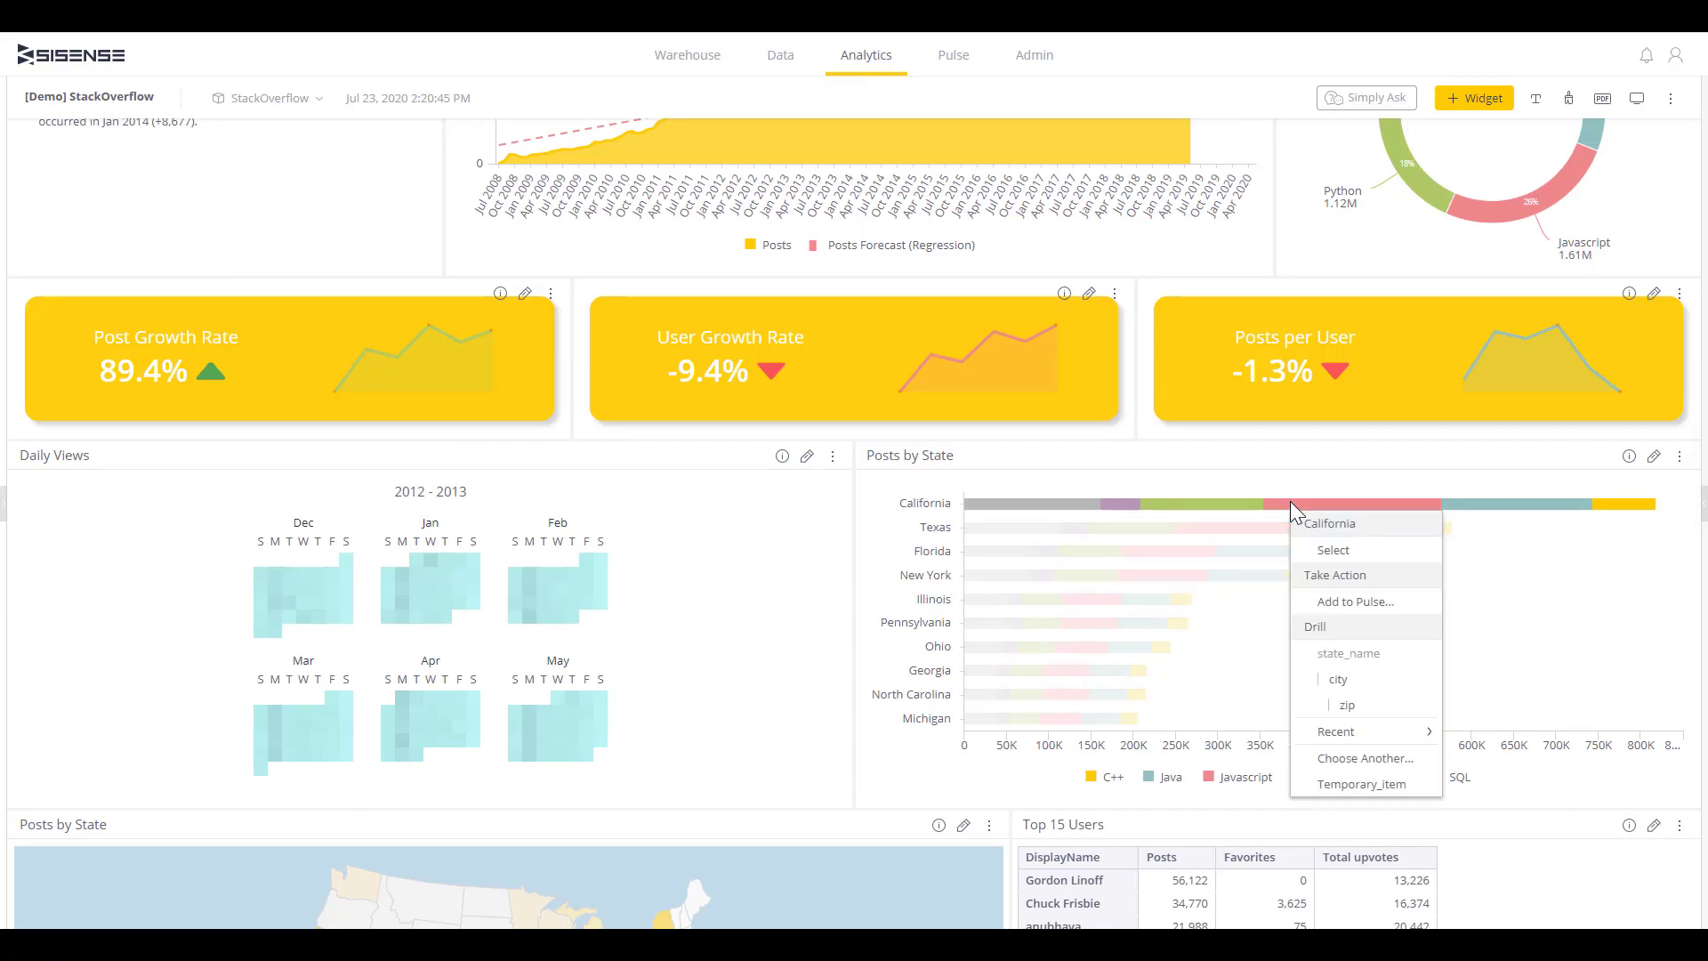
{"action": "left_click", "coordinate": [1350, 687]}
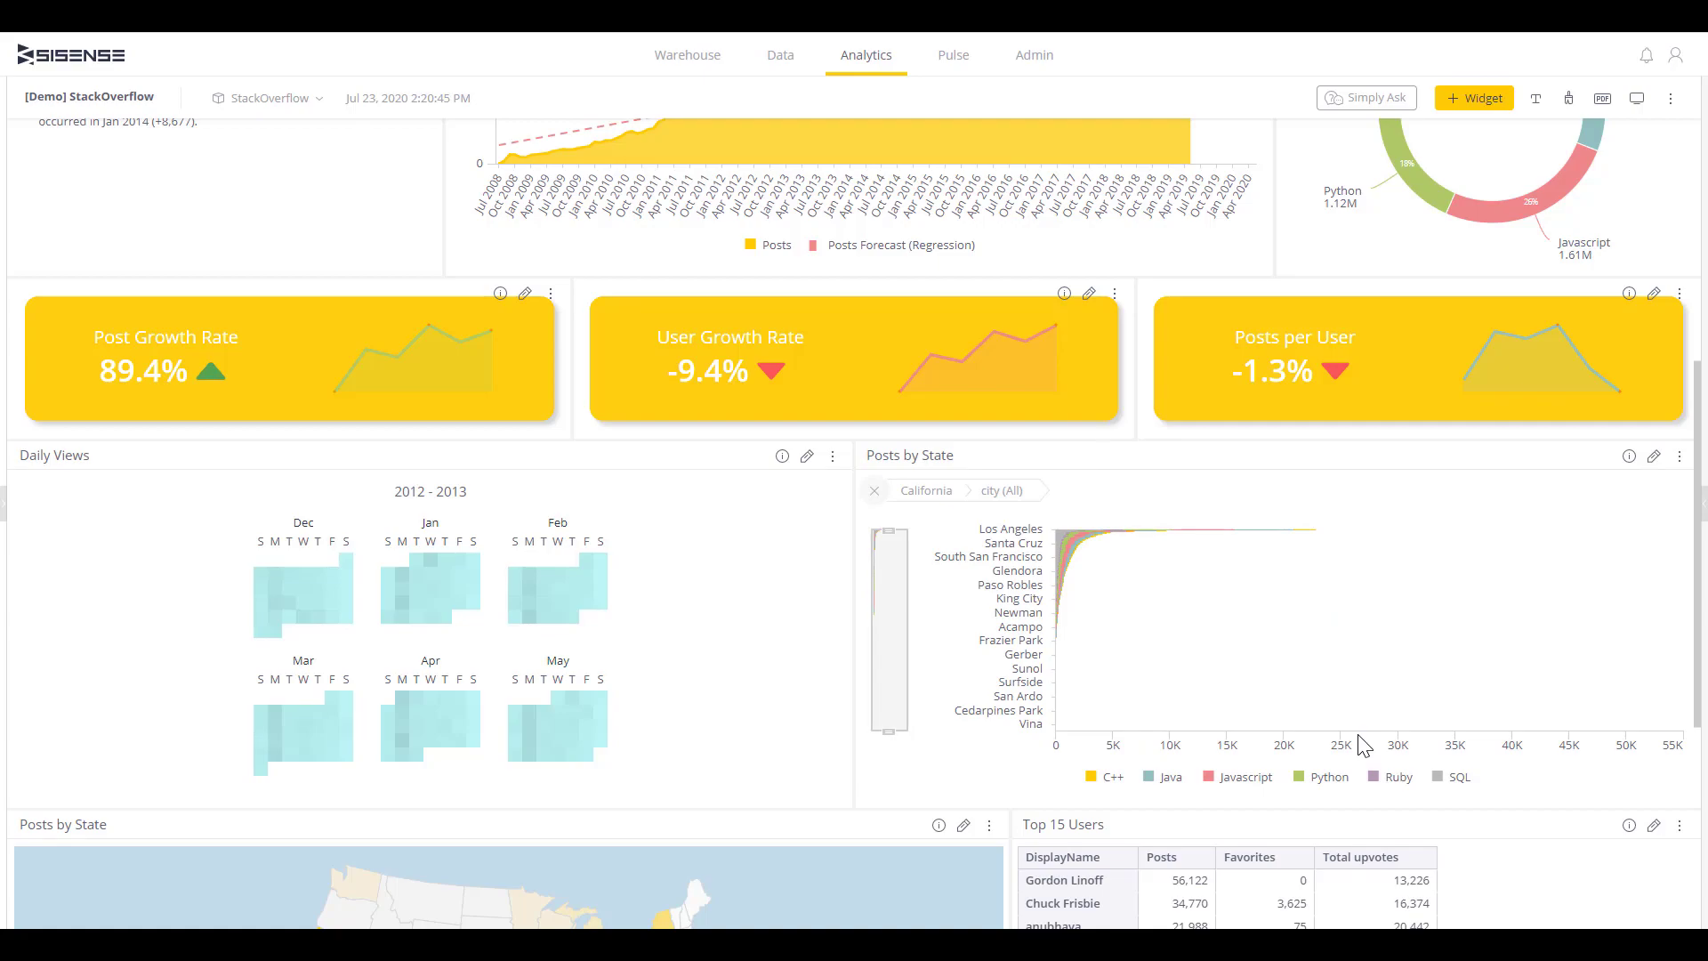
{"action": "right_click", "coordinate": [1065, 535]}
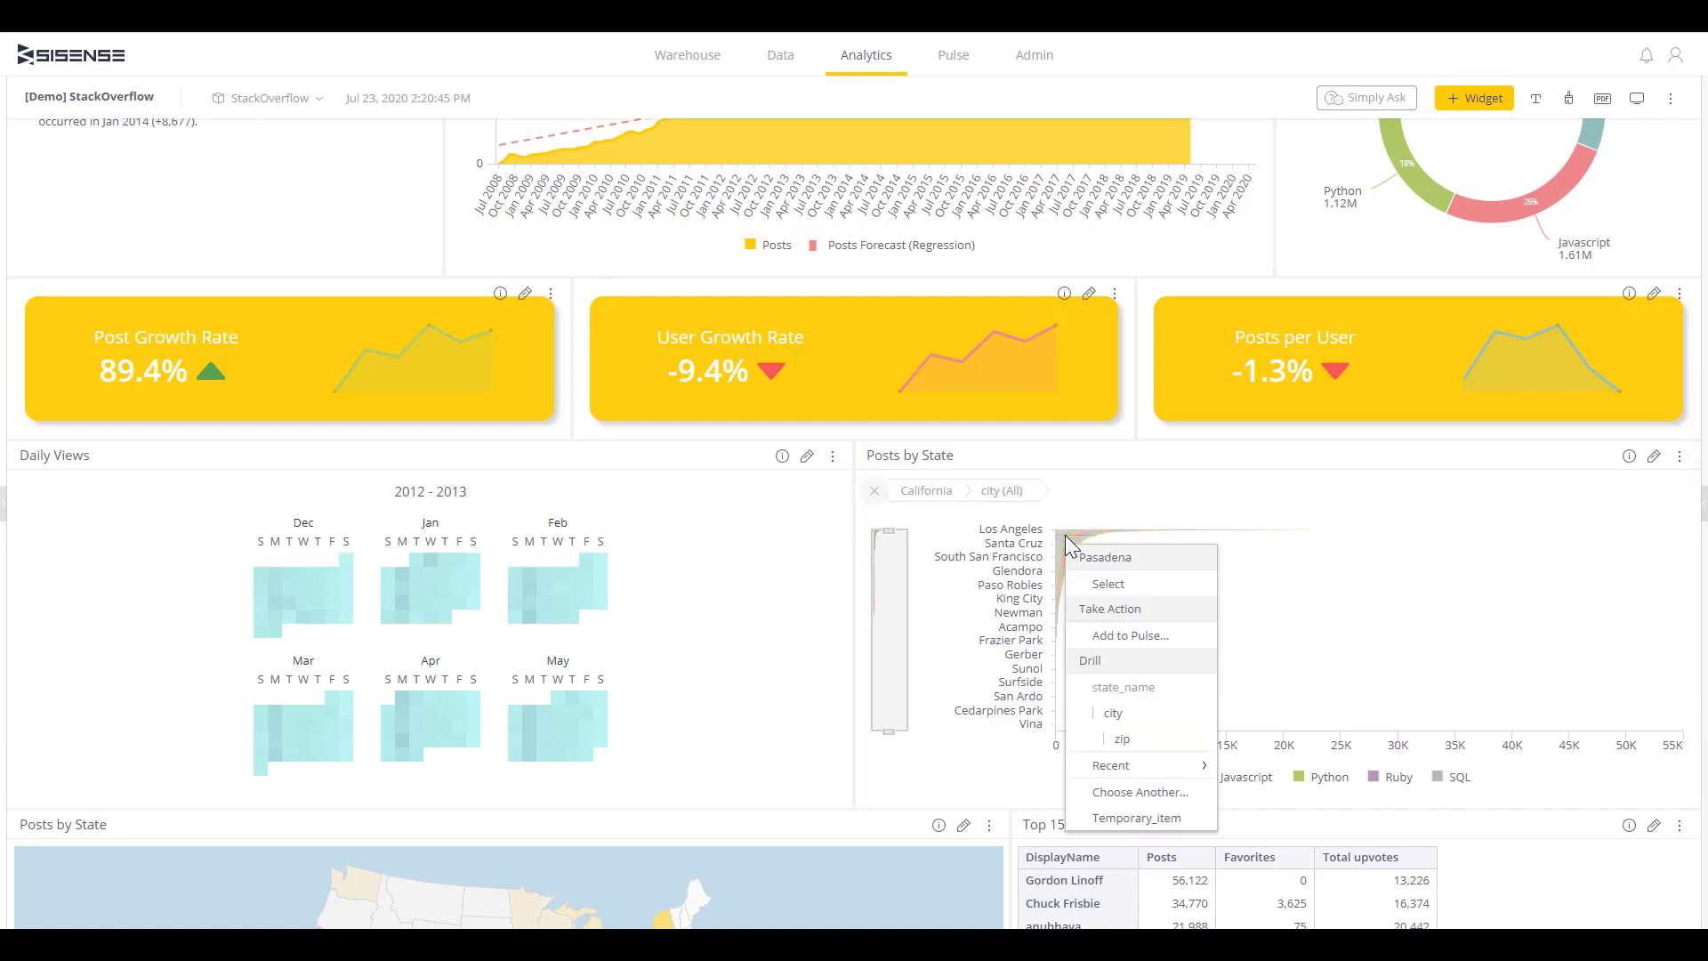
{"action": "left_click", "coordinate": [1125, 740]}
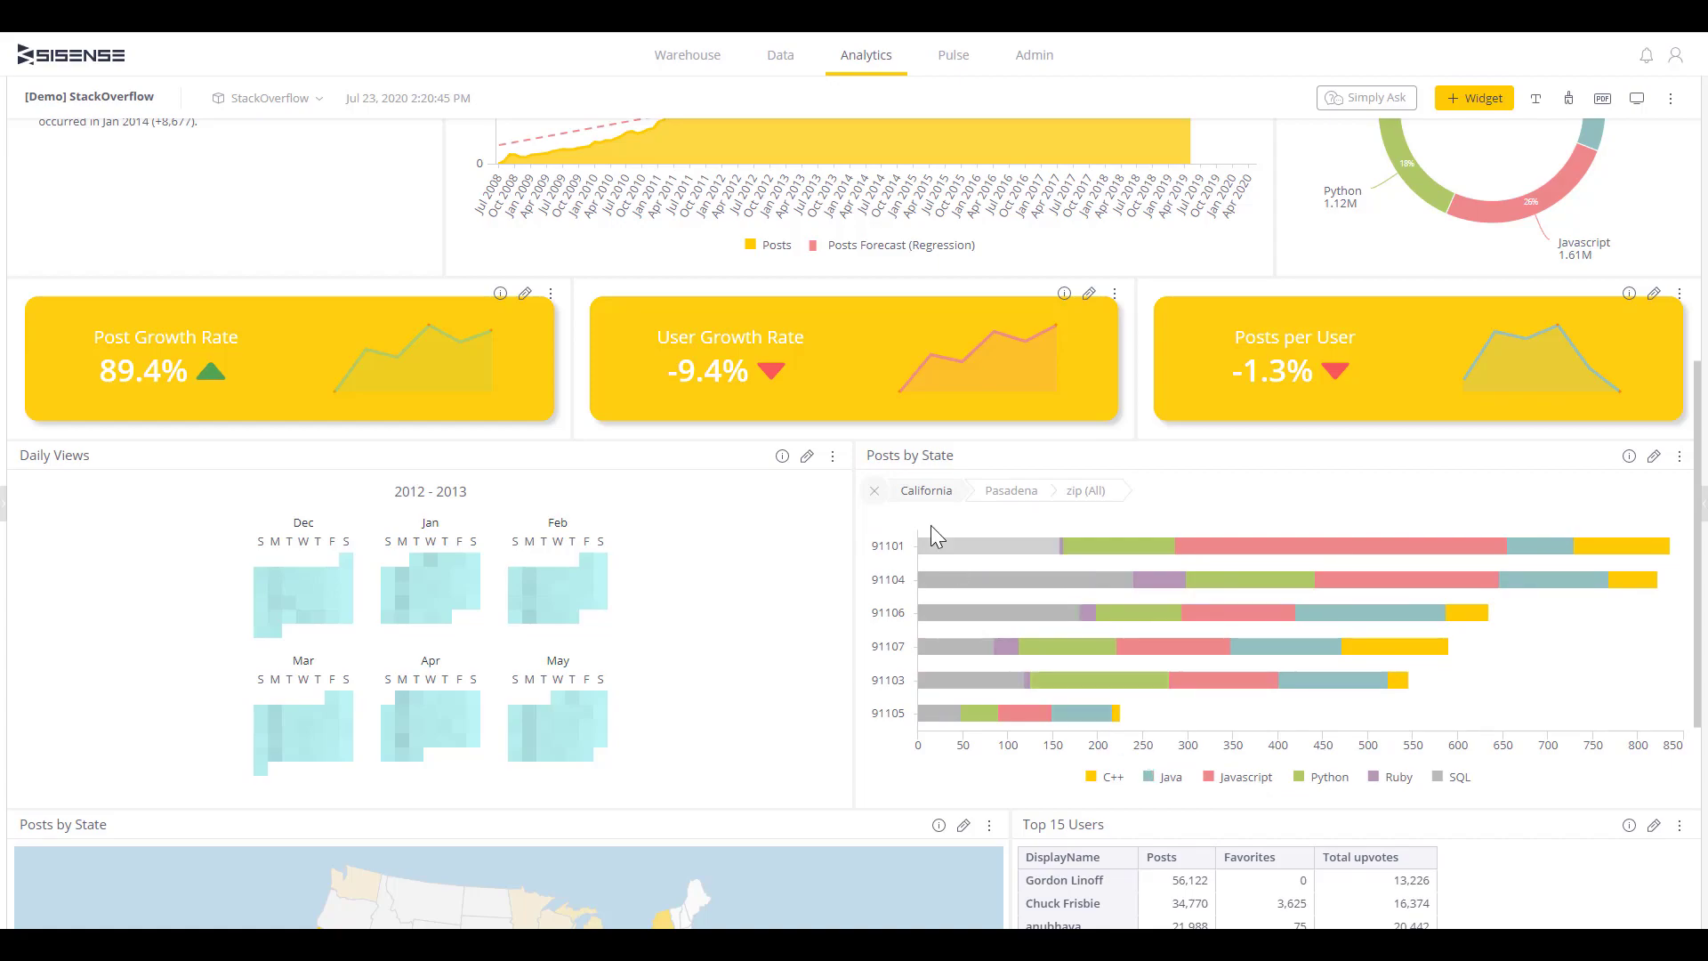
{"action": "left_click", "coordinate": [874, 492]}
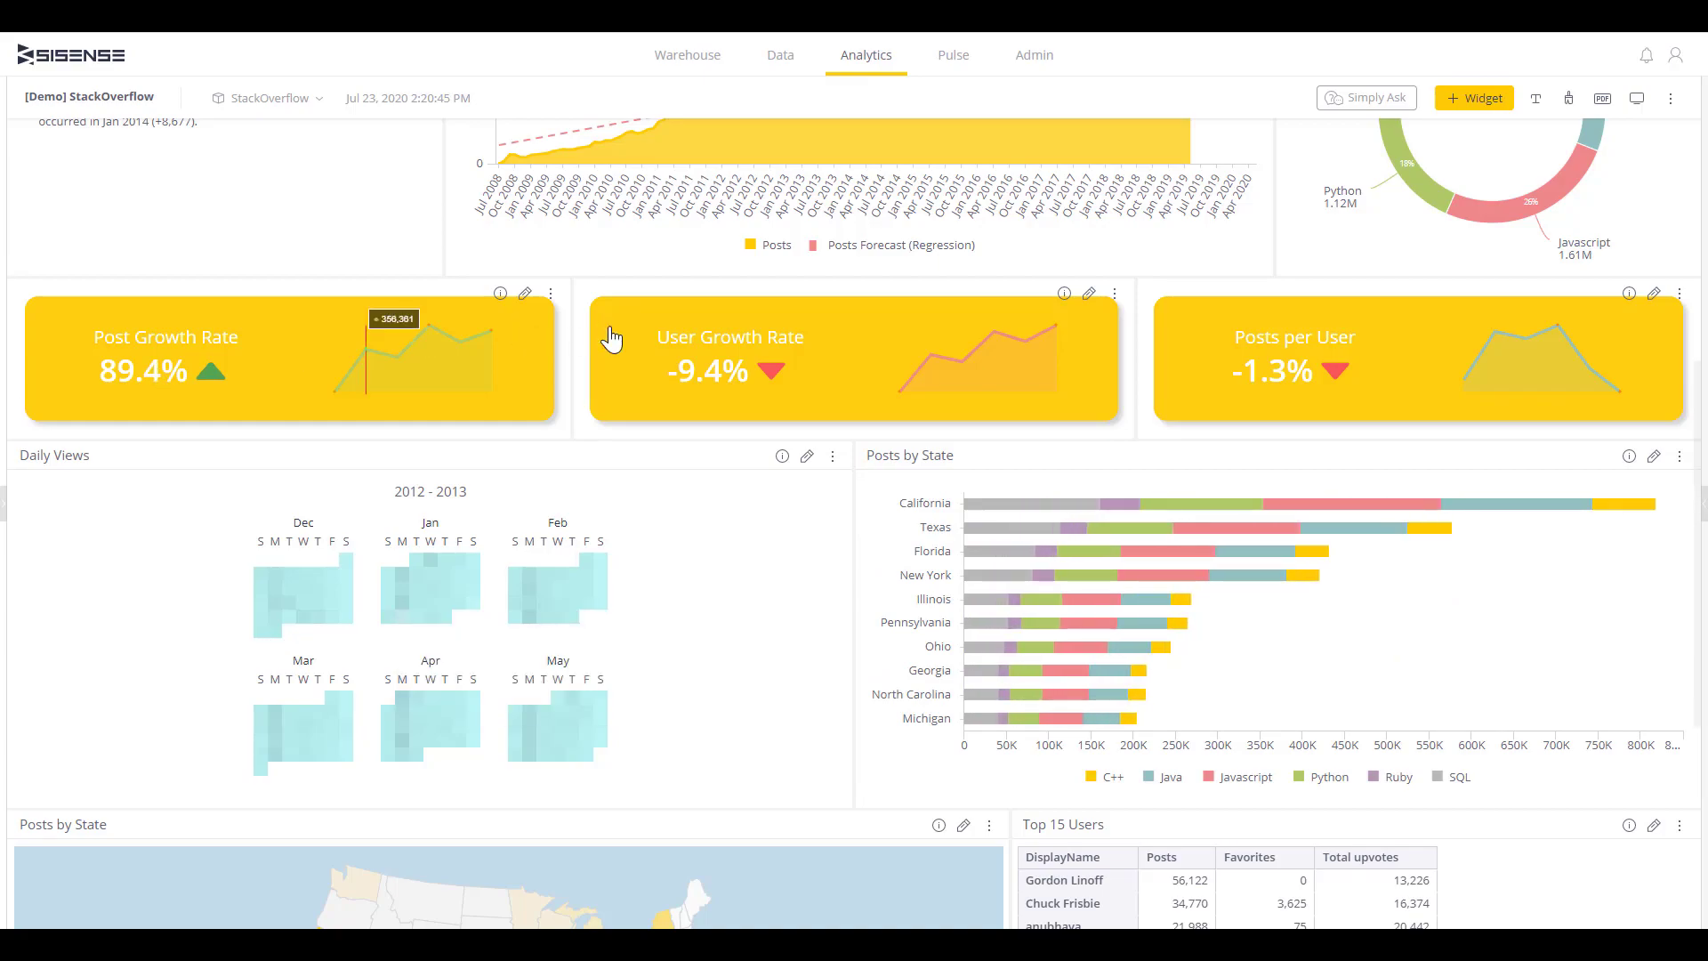
{"action": "left_click", "coordinate": [283, 380]}
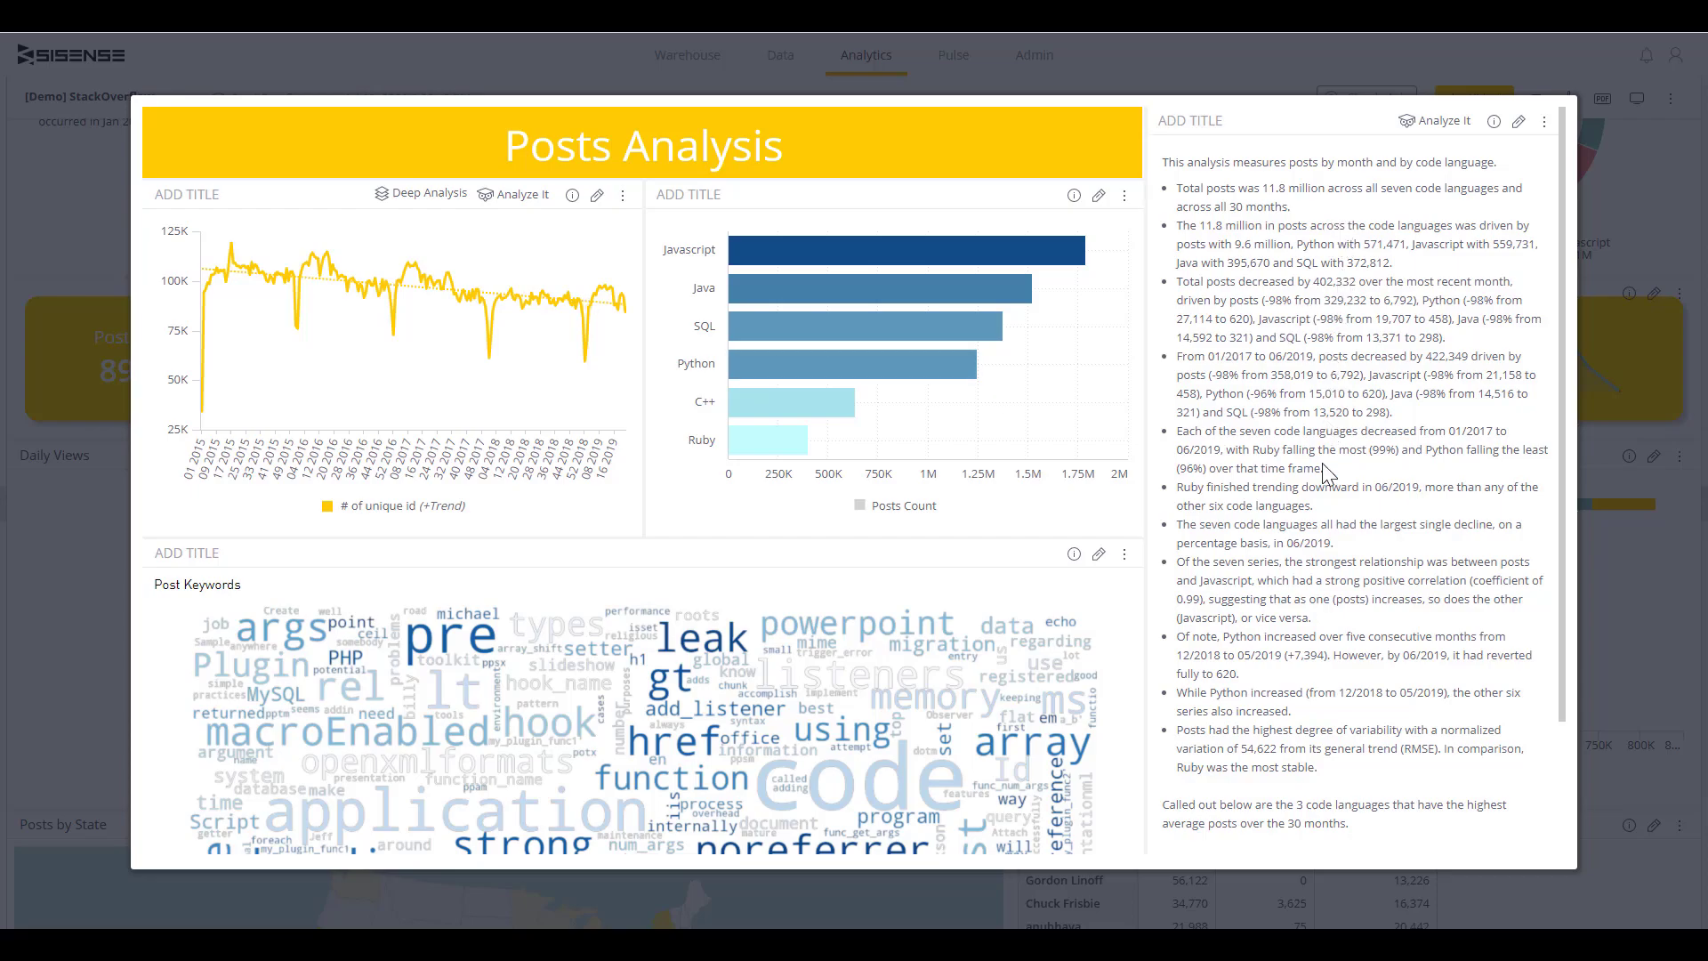
{"action": "left_click", "coordinate": [923, 247]}
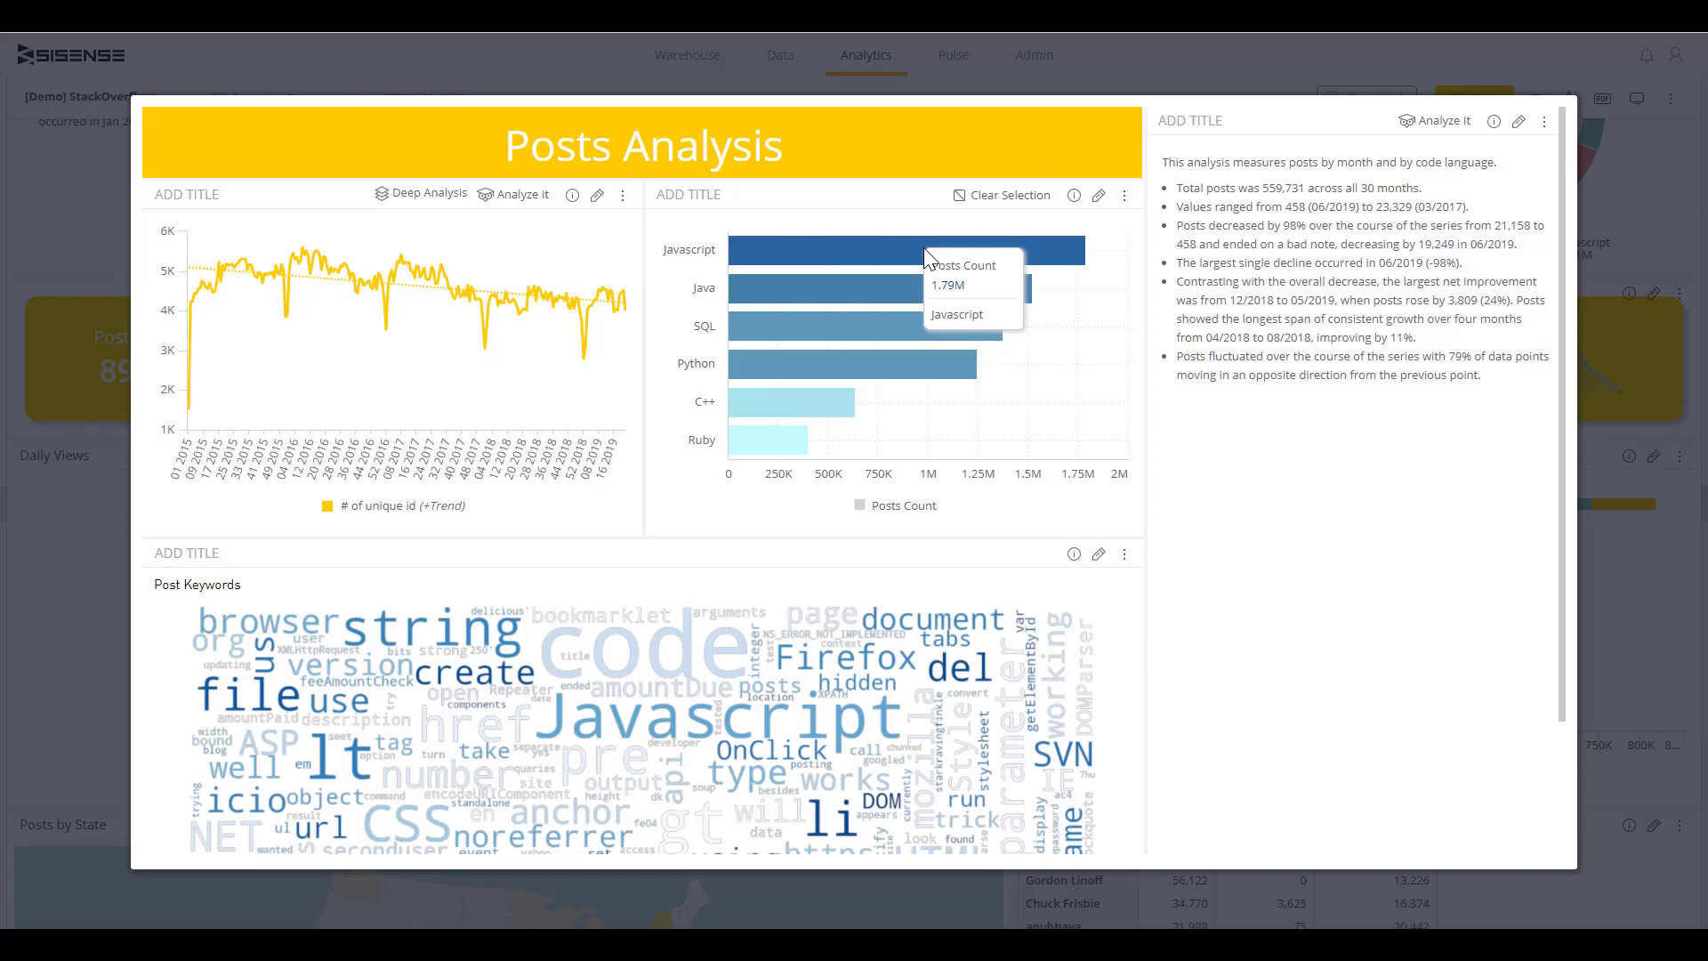
{"action": "key", "text": "Escape"}
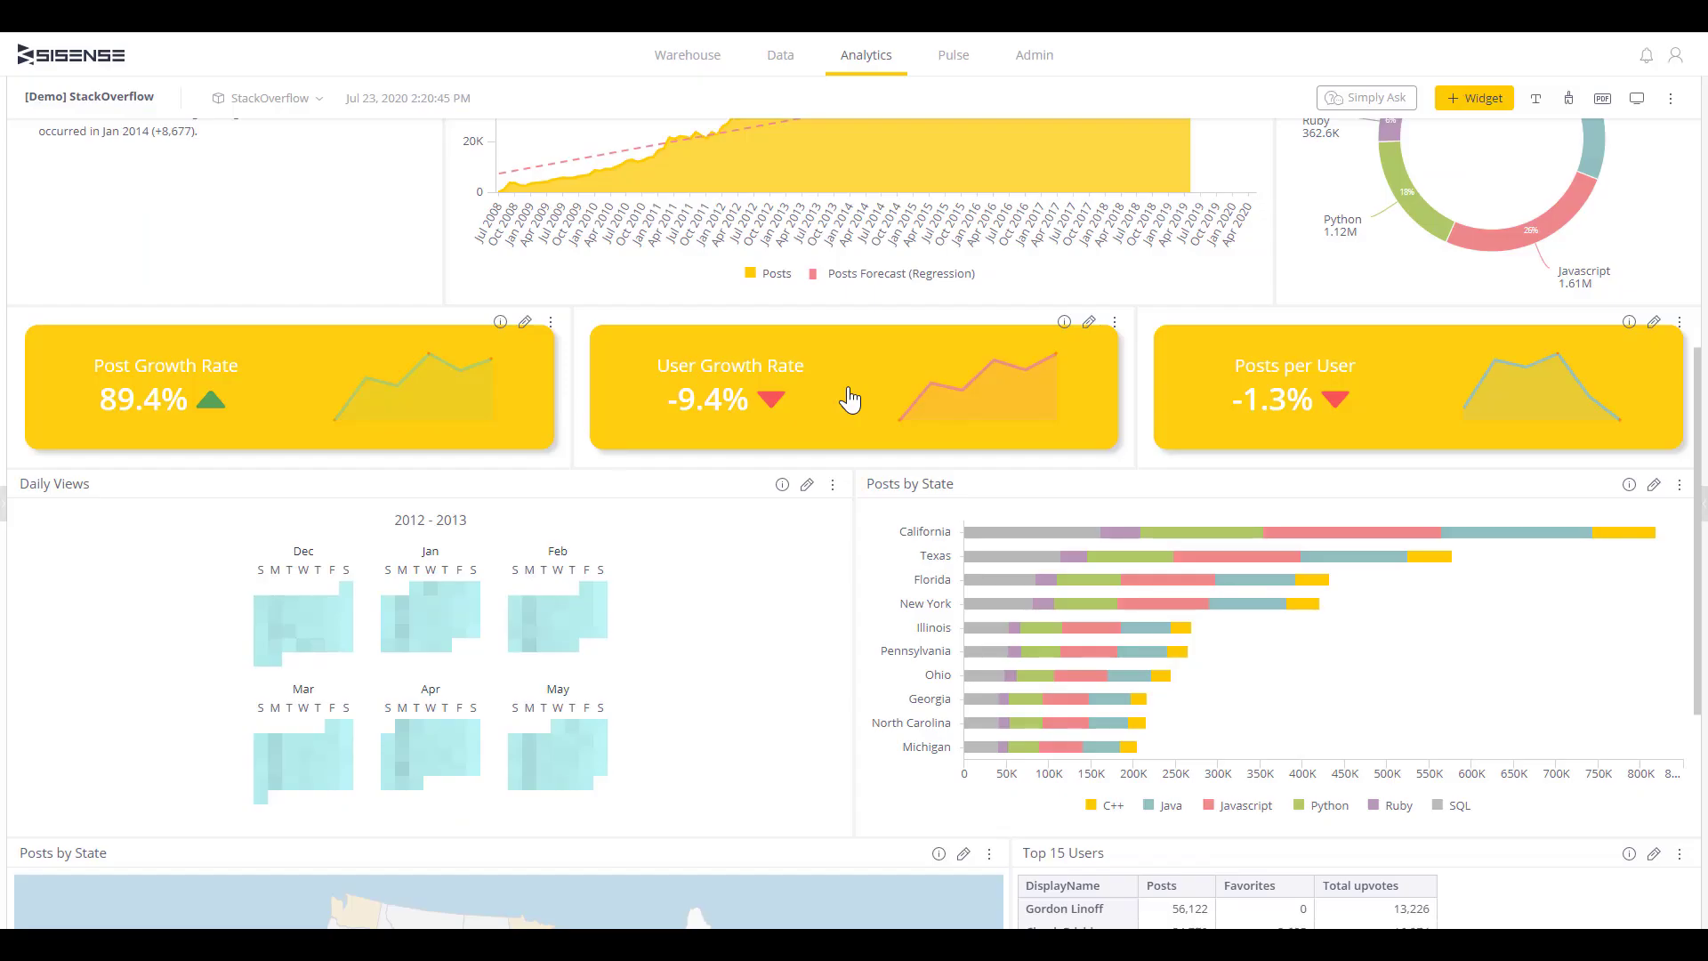
{"action": "left_click", "coordinate": [849, 399]}
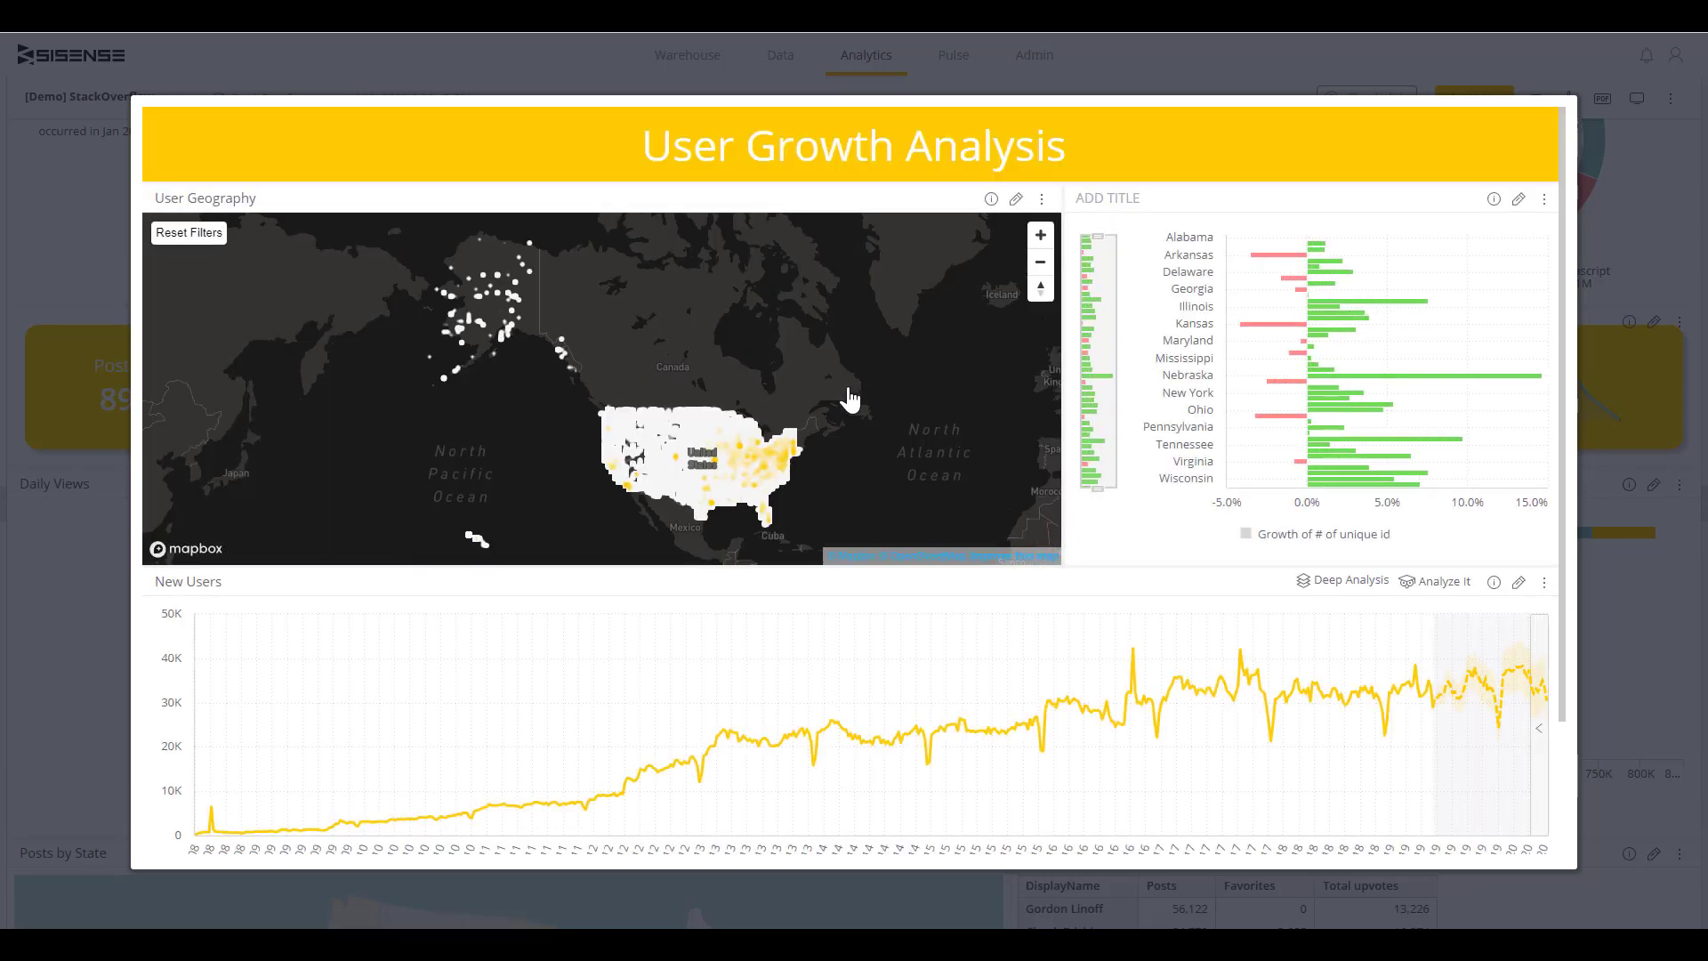
{"action": "left_click", "coordinate": [1290, 257]}
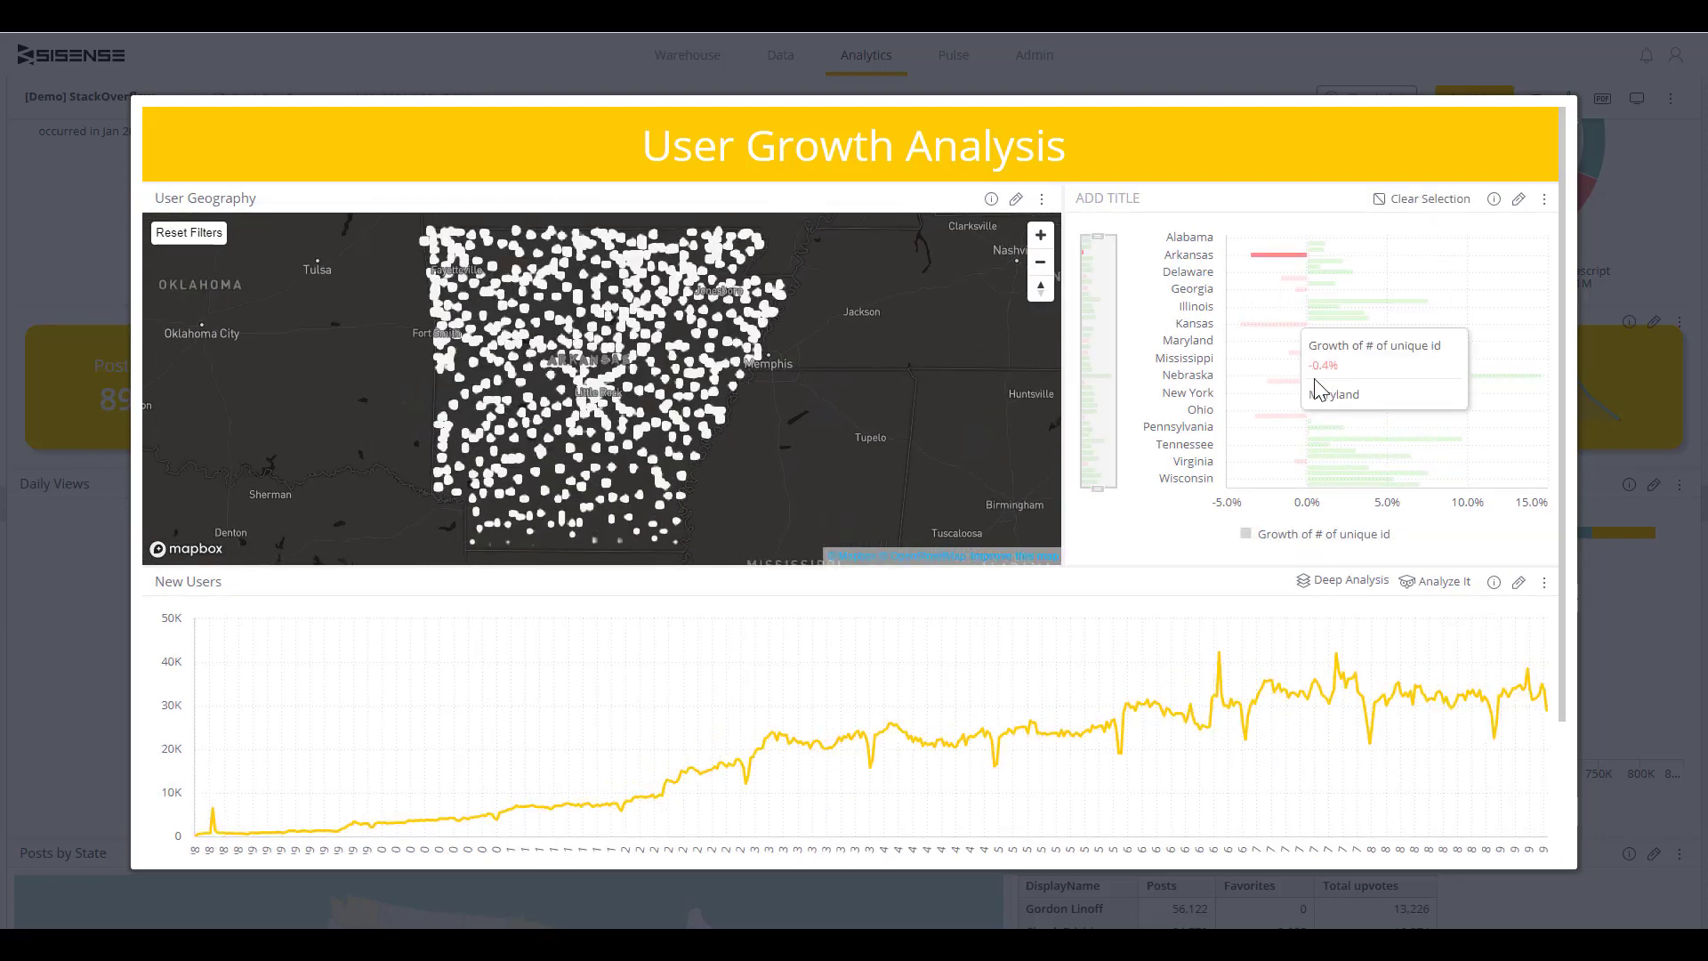
{"action": "left_click", "coordinate": [1345, 582]}
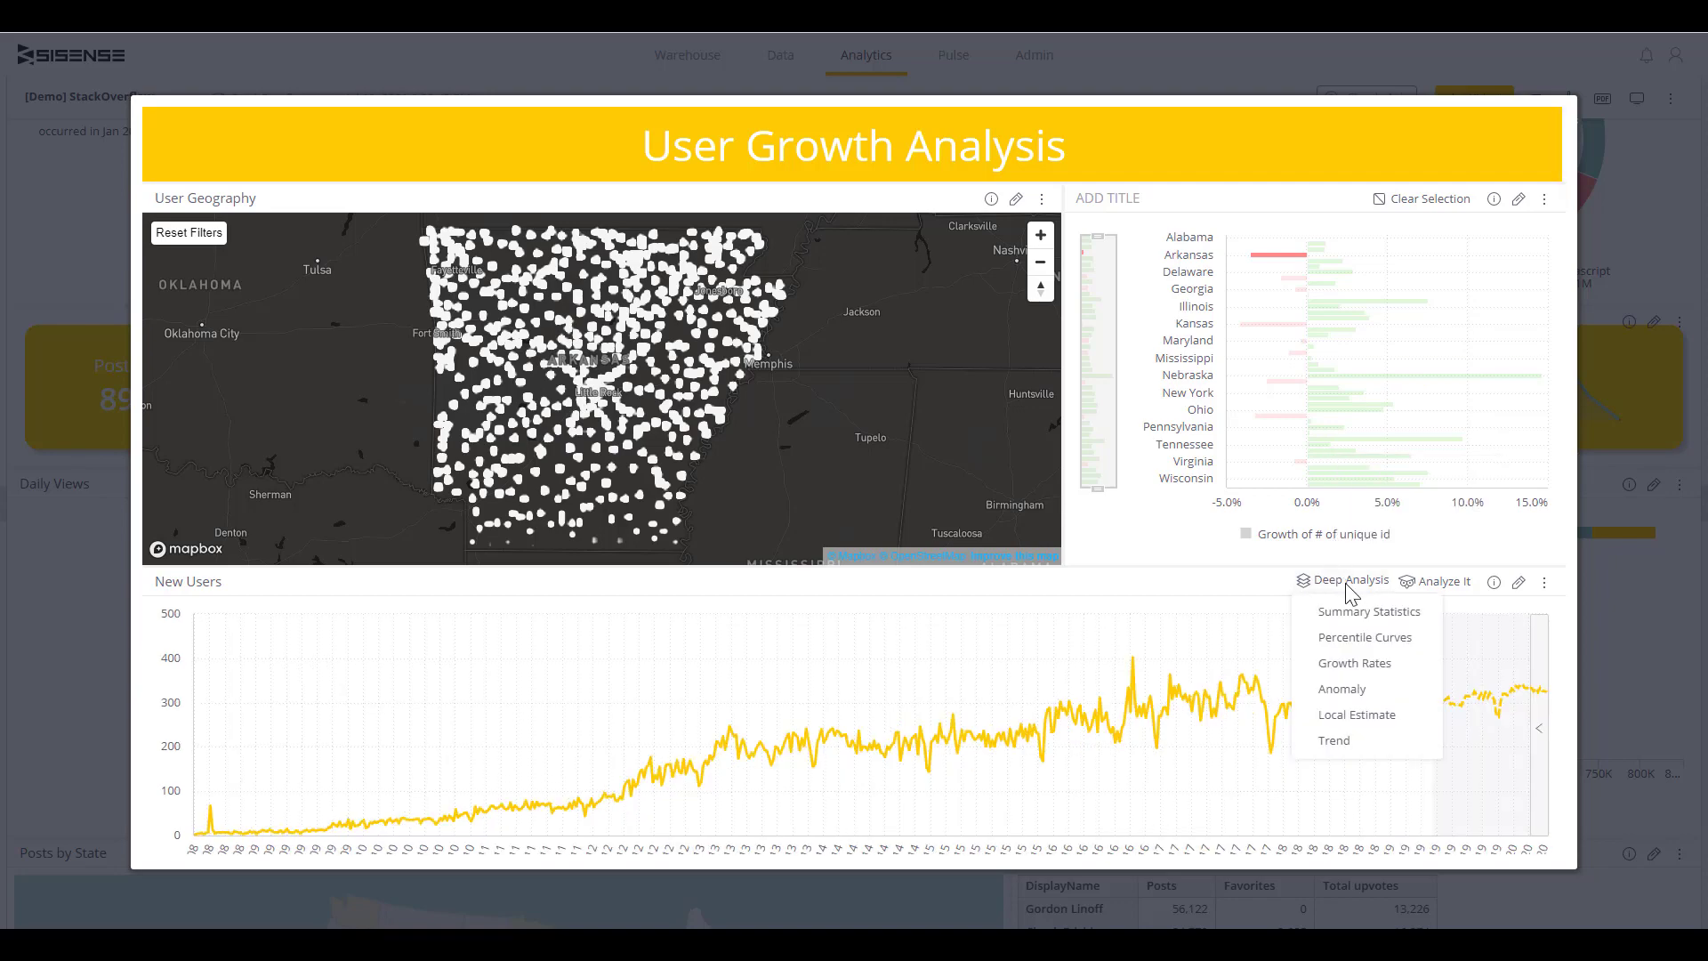
{"action": "left_click", "coordinate": [1361, 669]}
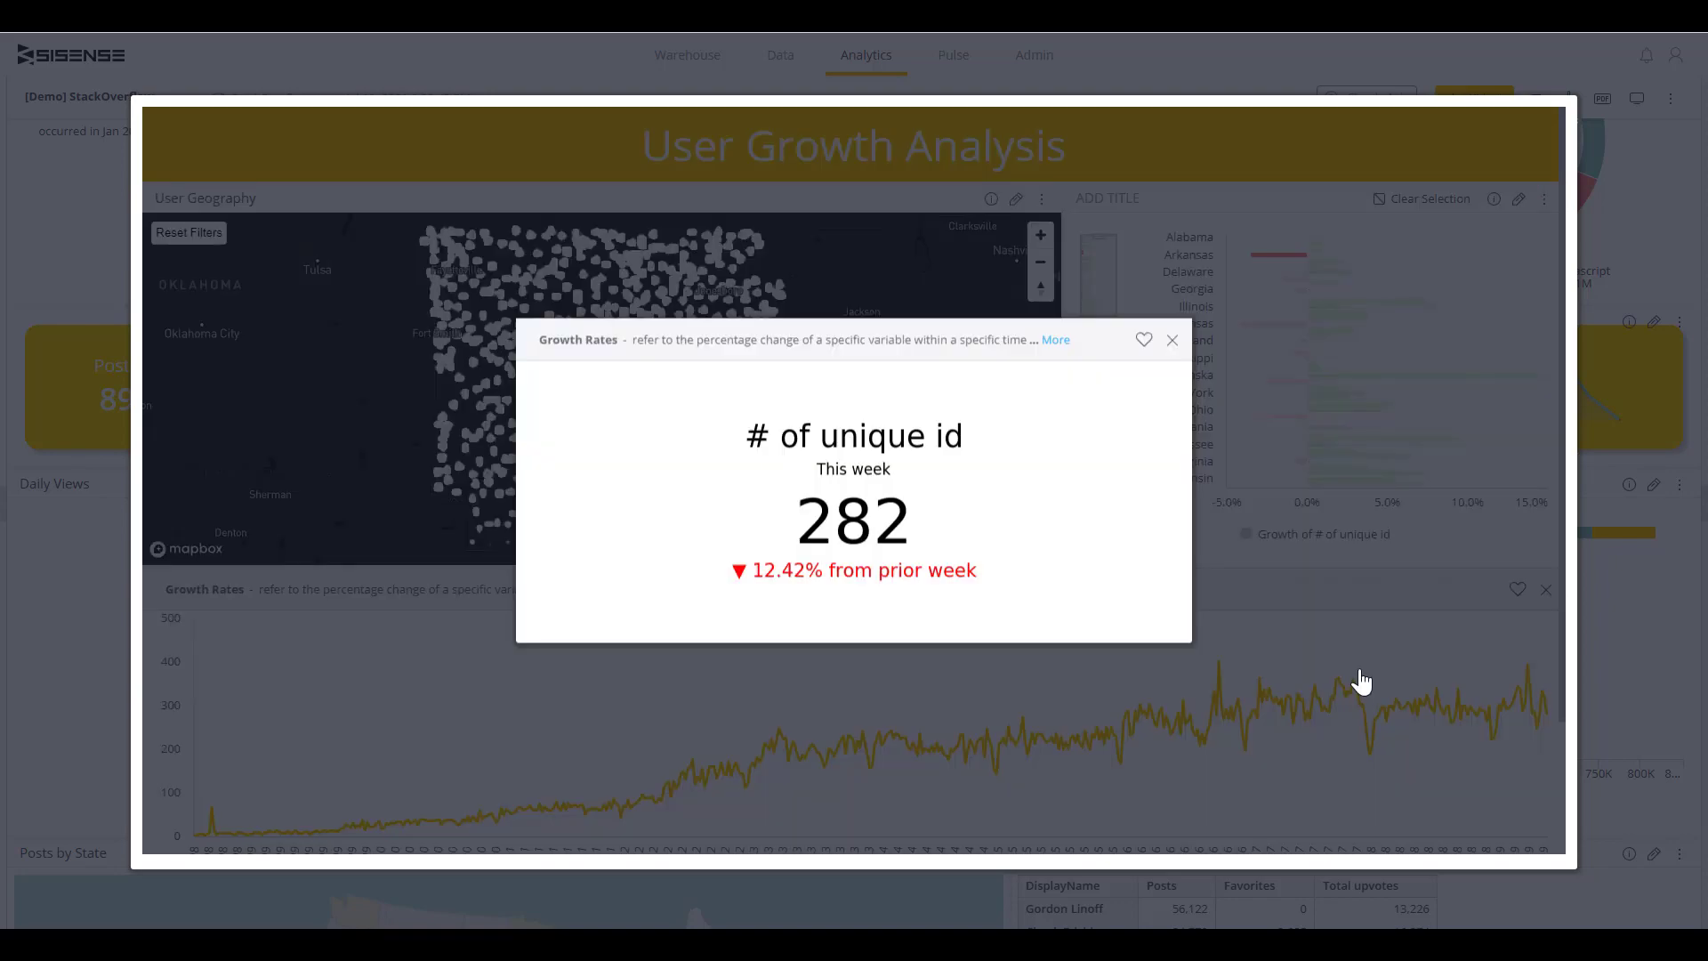
{"action": "left_click", "coordinate": [1174, 342]}
- Close the user growth analysis and load another user's profile in the per-user details view
{"action": "left_click", "coordinate": [1601, 481]}
{"action": "scroll", "coordinate": [1601, 480], "scroll_direction": "down", "scroll_amount": 1}
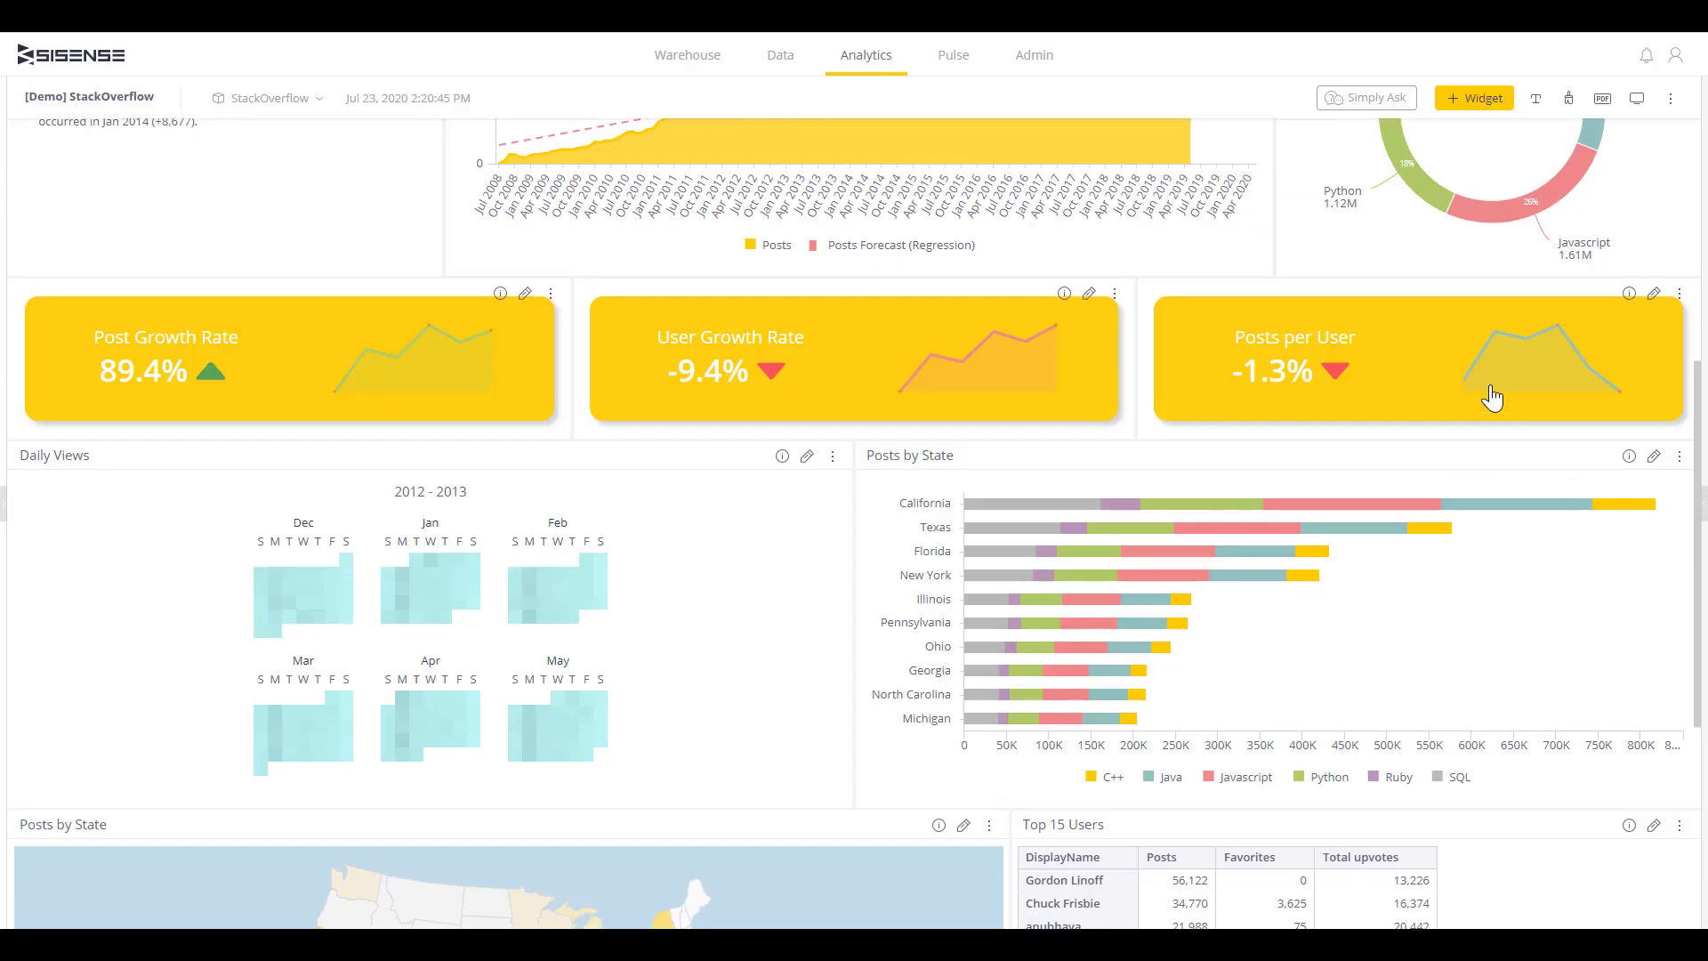
{"action": "left_click", "coordinate": [1439, 353]}
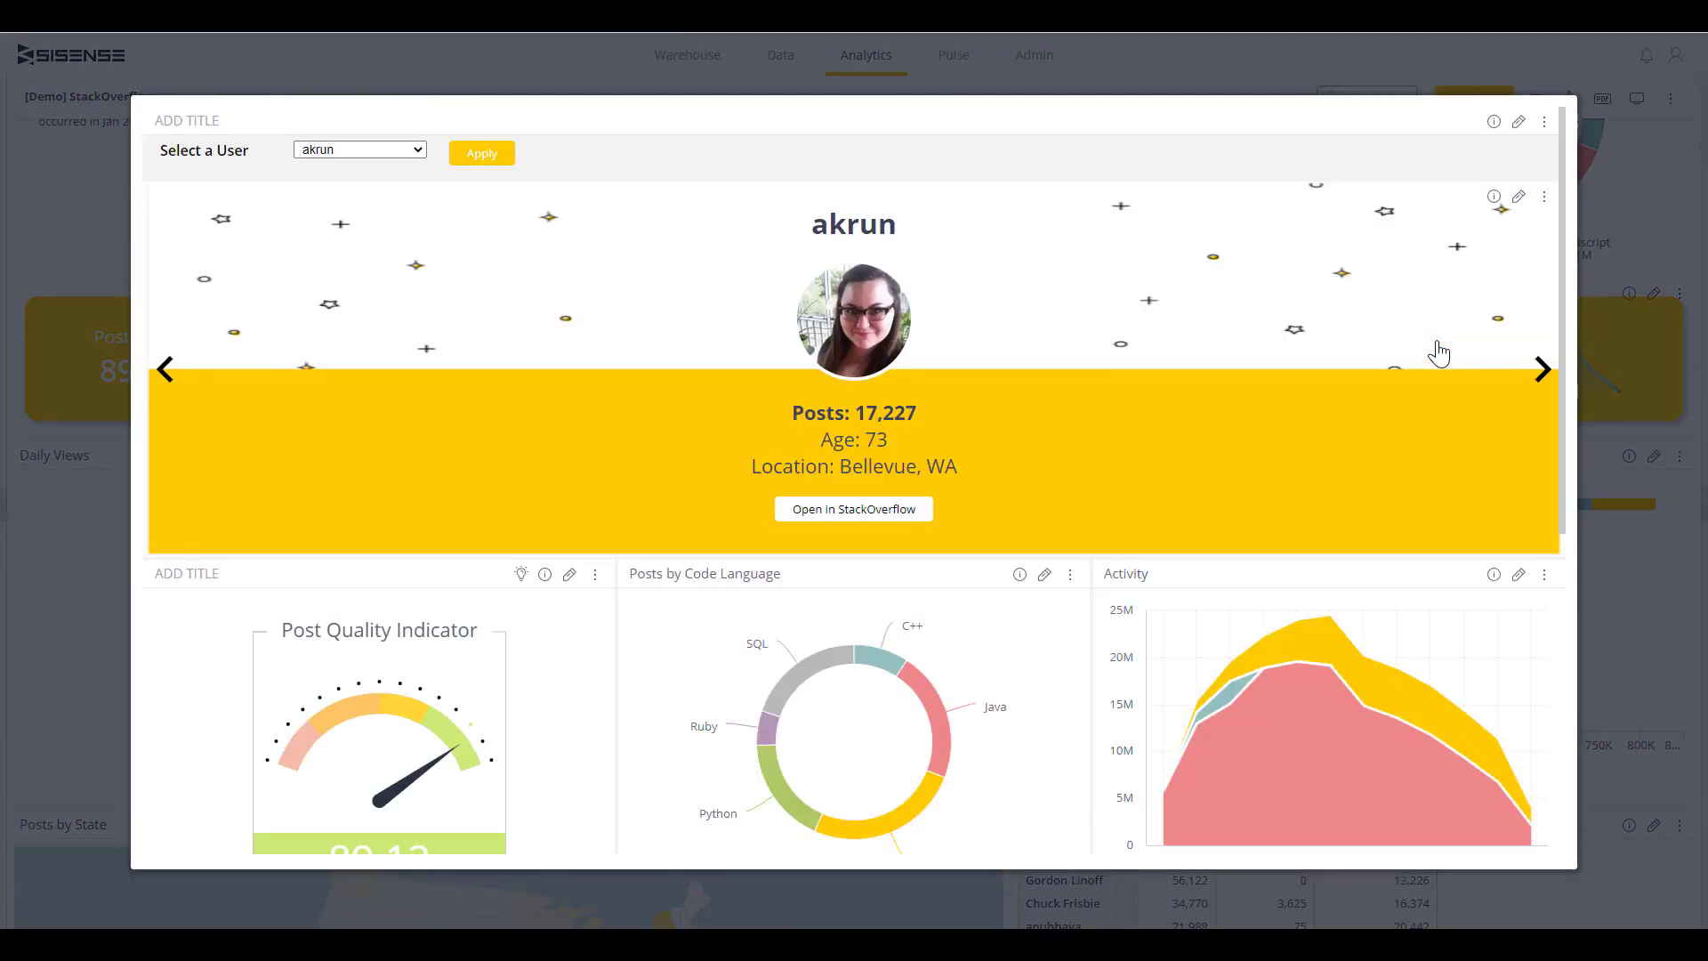
{"action": "left_click", "coordinate": [418, 151]}
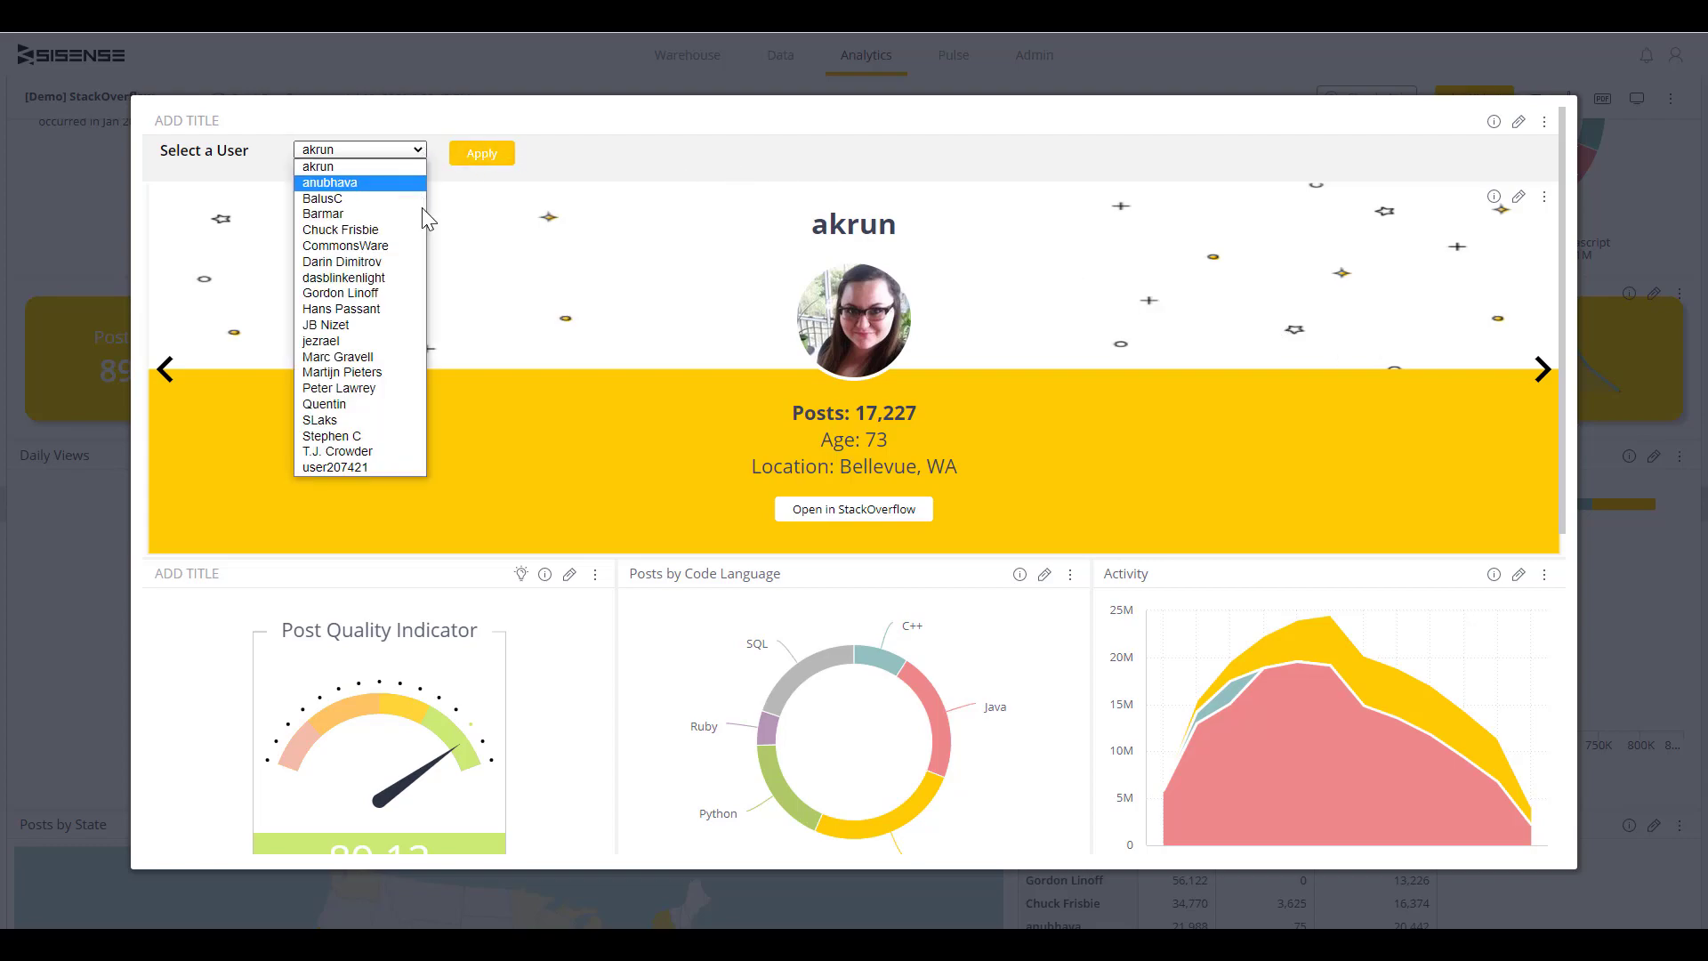
{"action": "left_click", "coordinate": [419, 230]}
{"action": "left_click", "coordinate": [485, 158]}
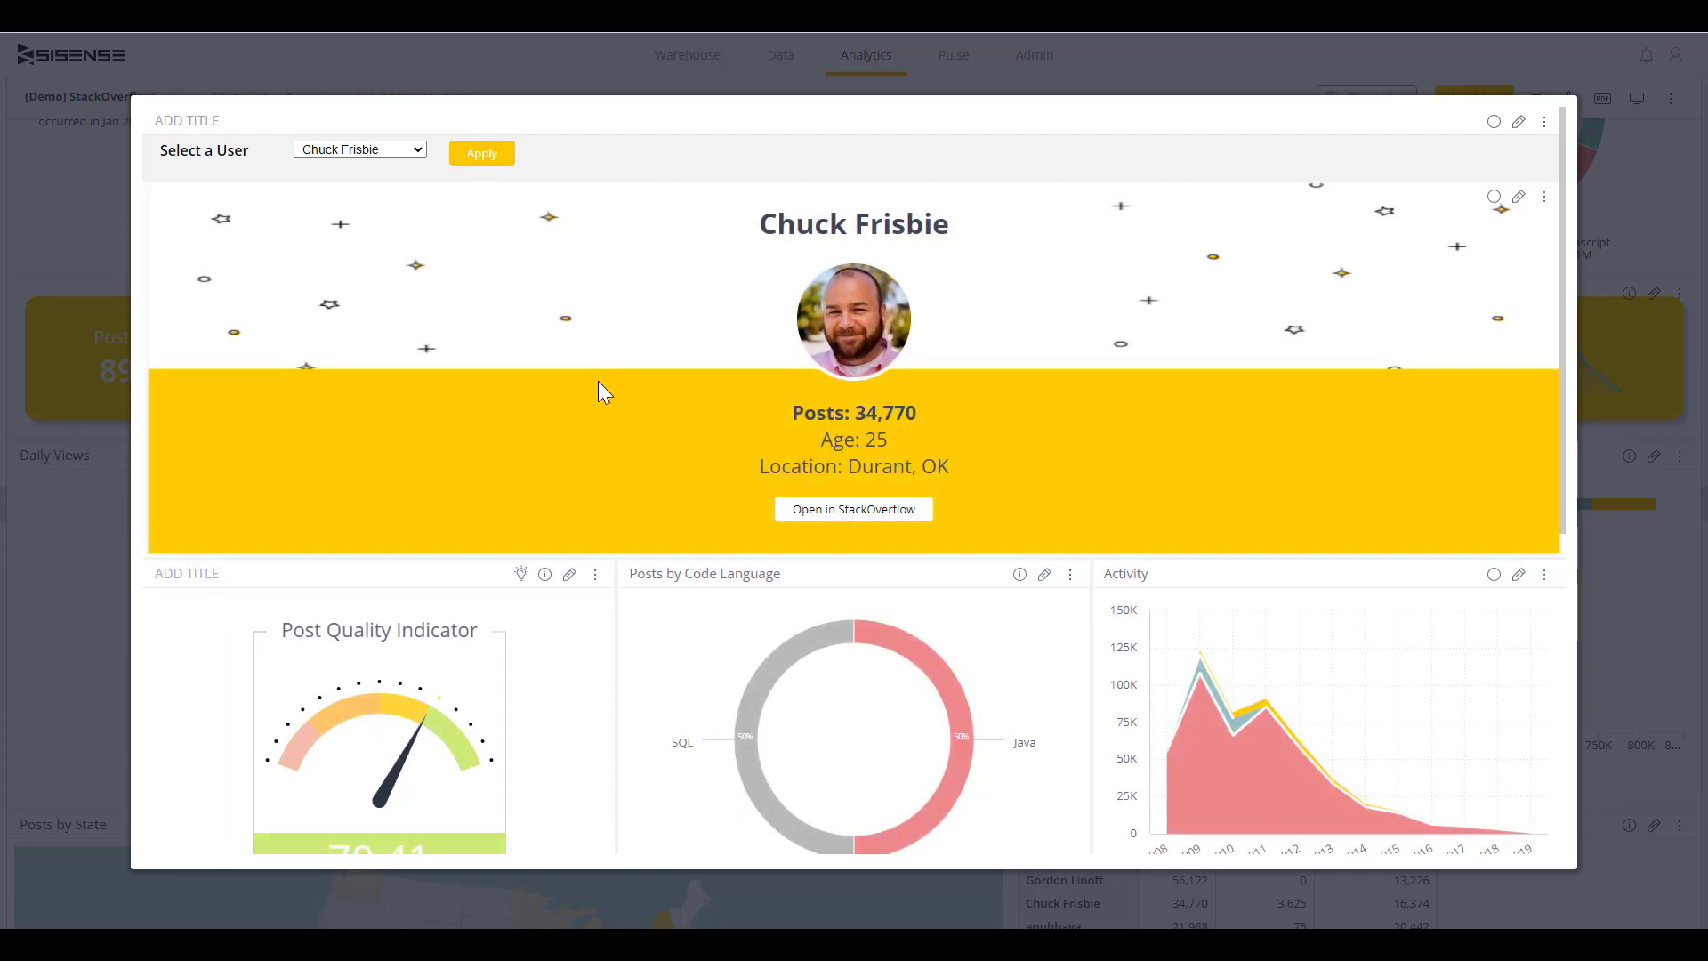
{"action": "scroll", "coordinate": [599, 383], "scroll_direction": "down", "scroll_amount": 3}
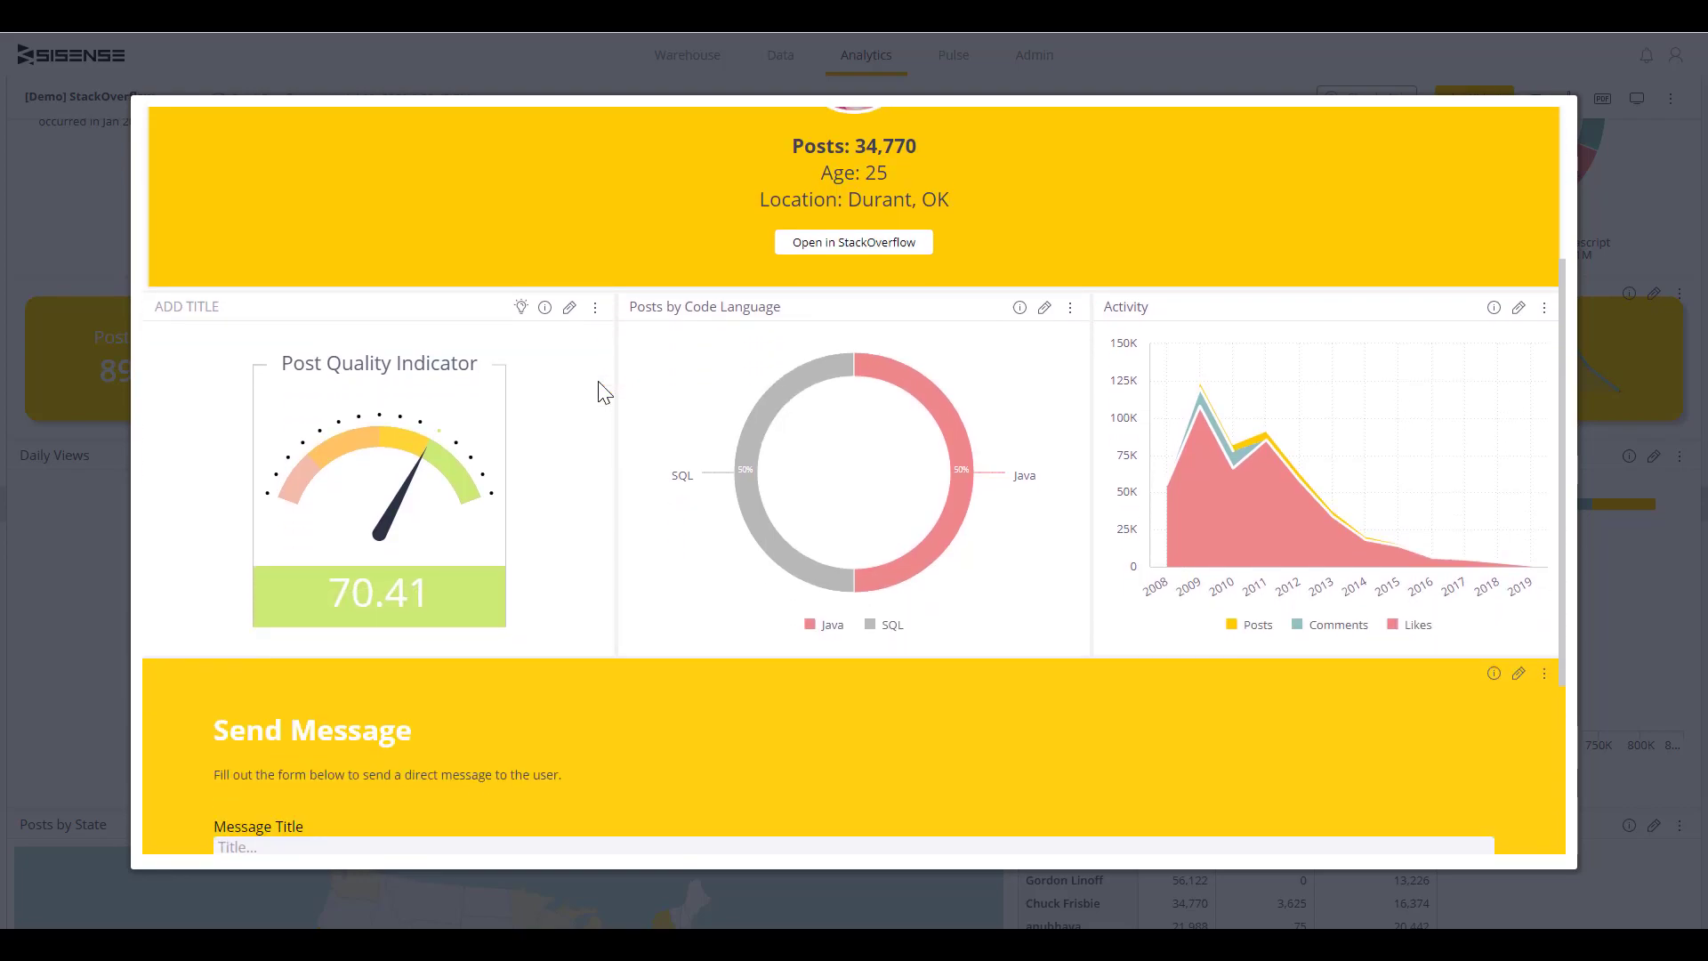
{"action": "scroll", "coordinate": [605, 393], "scroll_direction": "down", "scroll_amount": 3}
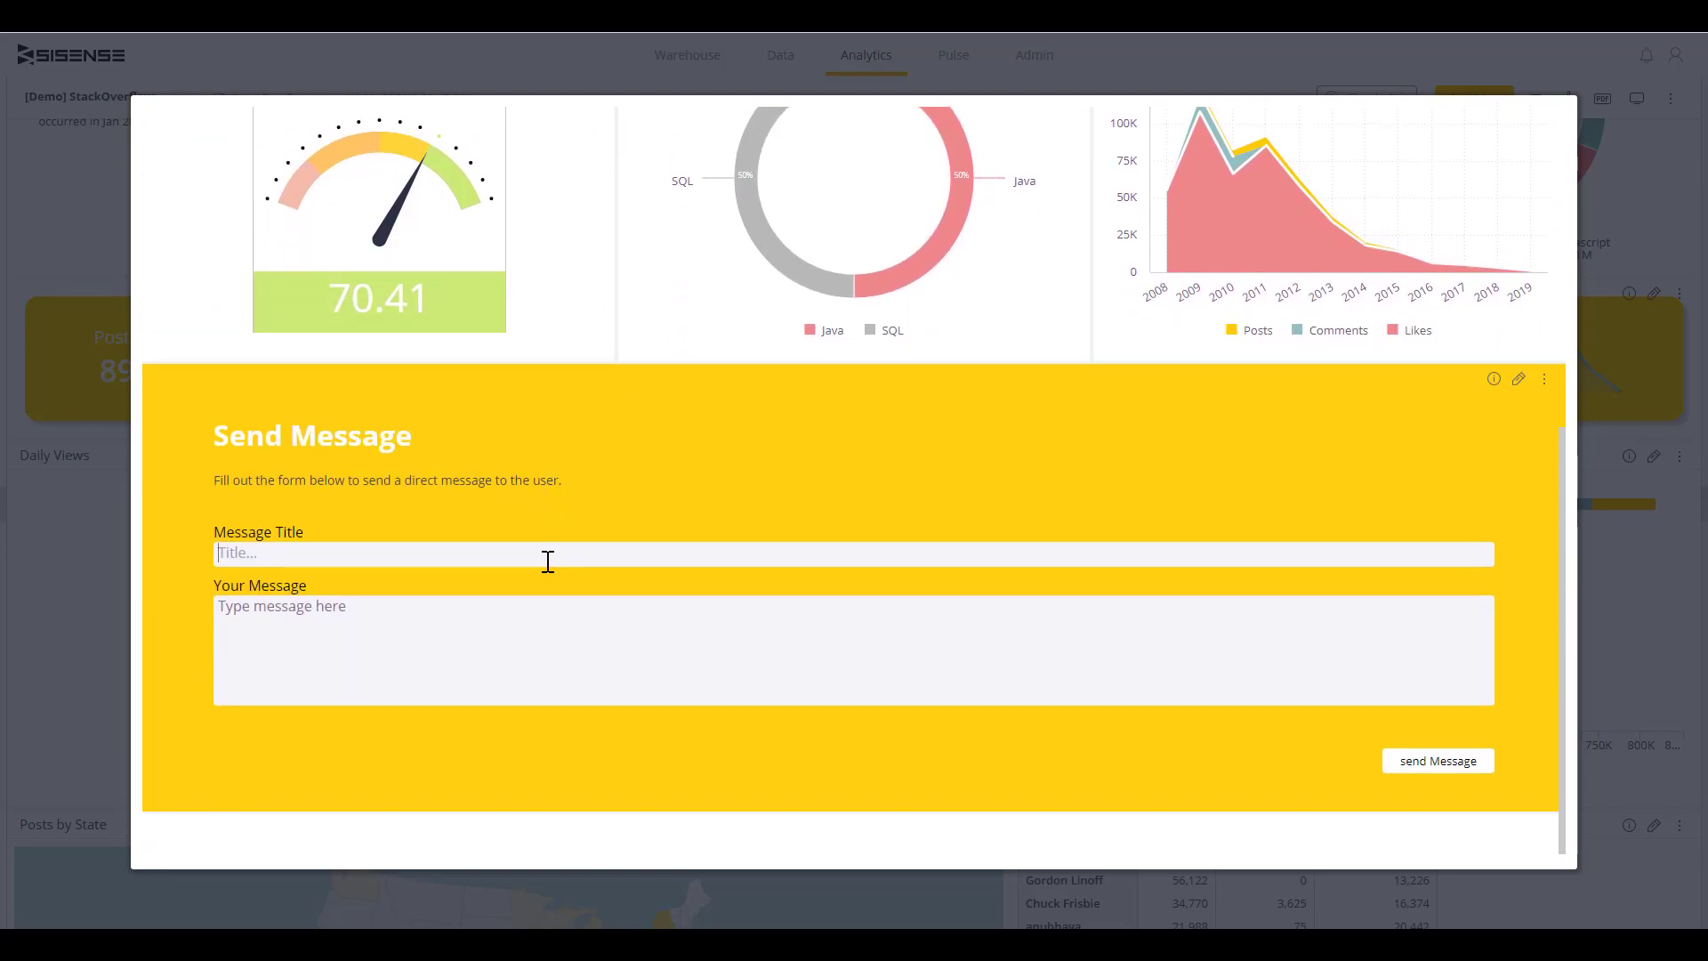
- Send a message titled 'I love your post' saying 'Thanks for being so awesome!' and close it
{"action": "left_click", "coordinate": [539, 558]}
{"action": "type", "text": "I love your post"}
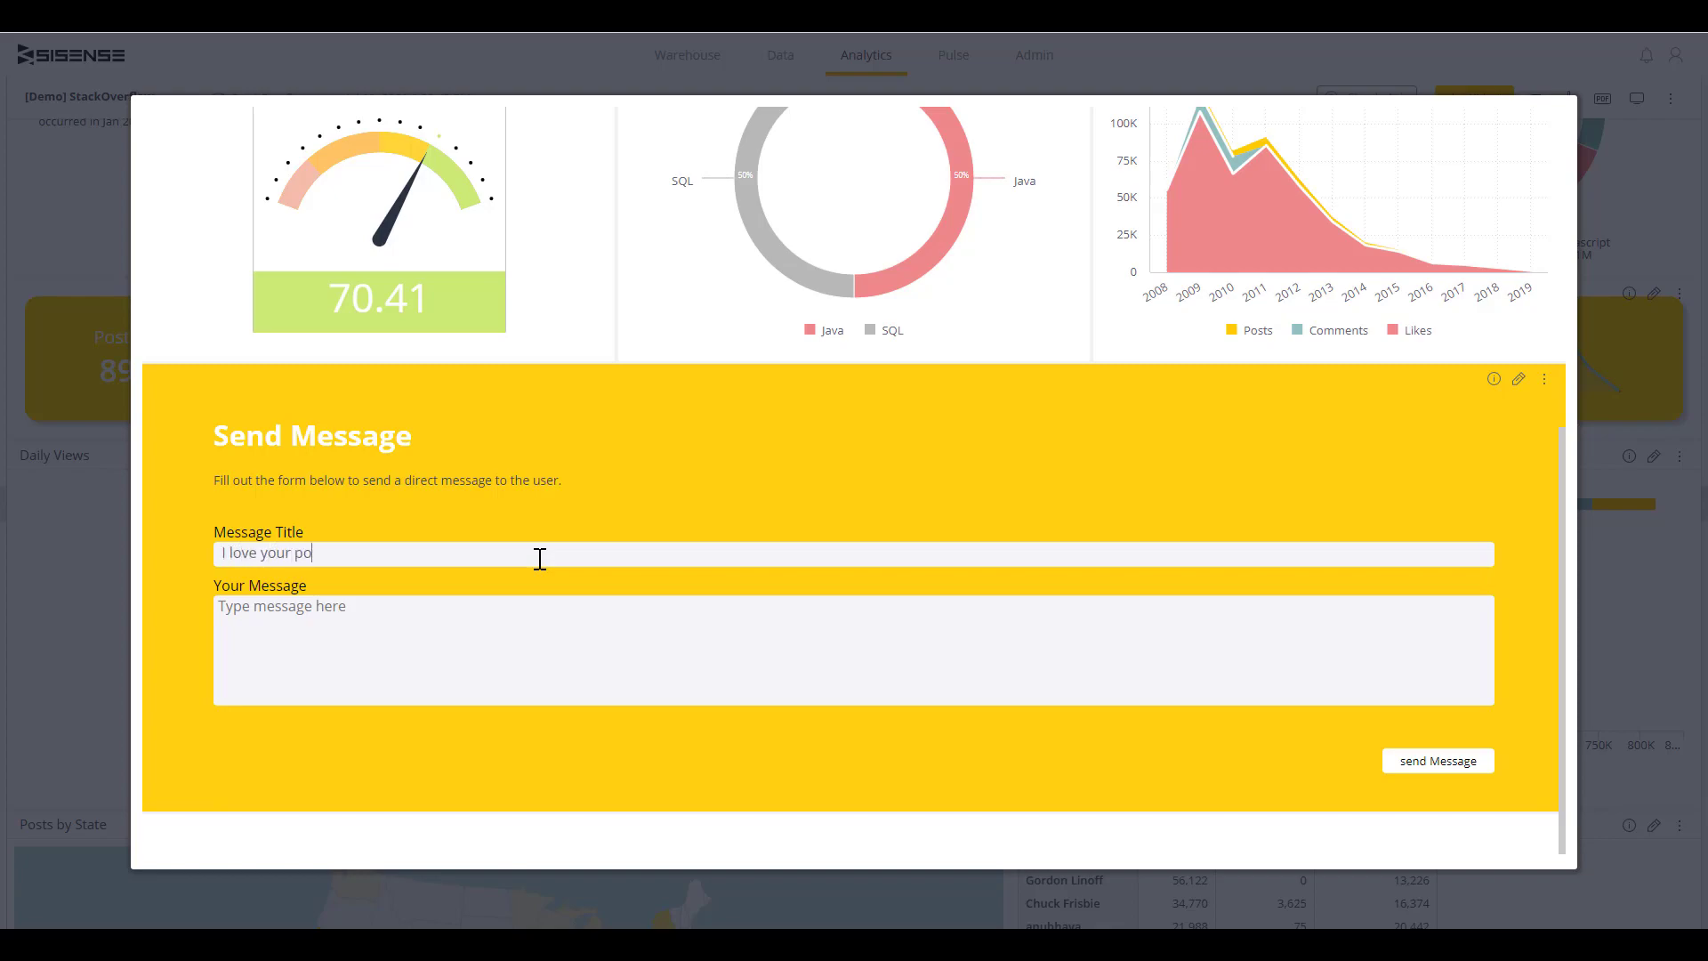
{"action": "key", "text": "Tab"}
{"action": "type", "text": "Thanks for being so awesome!"}
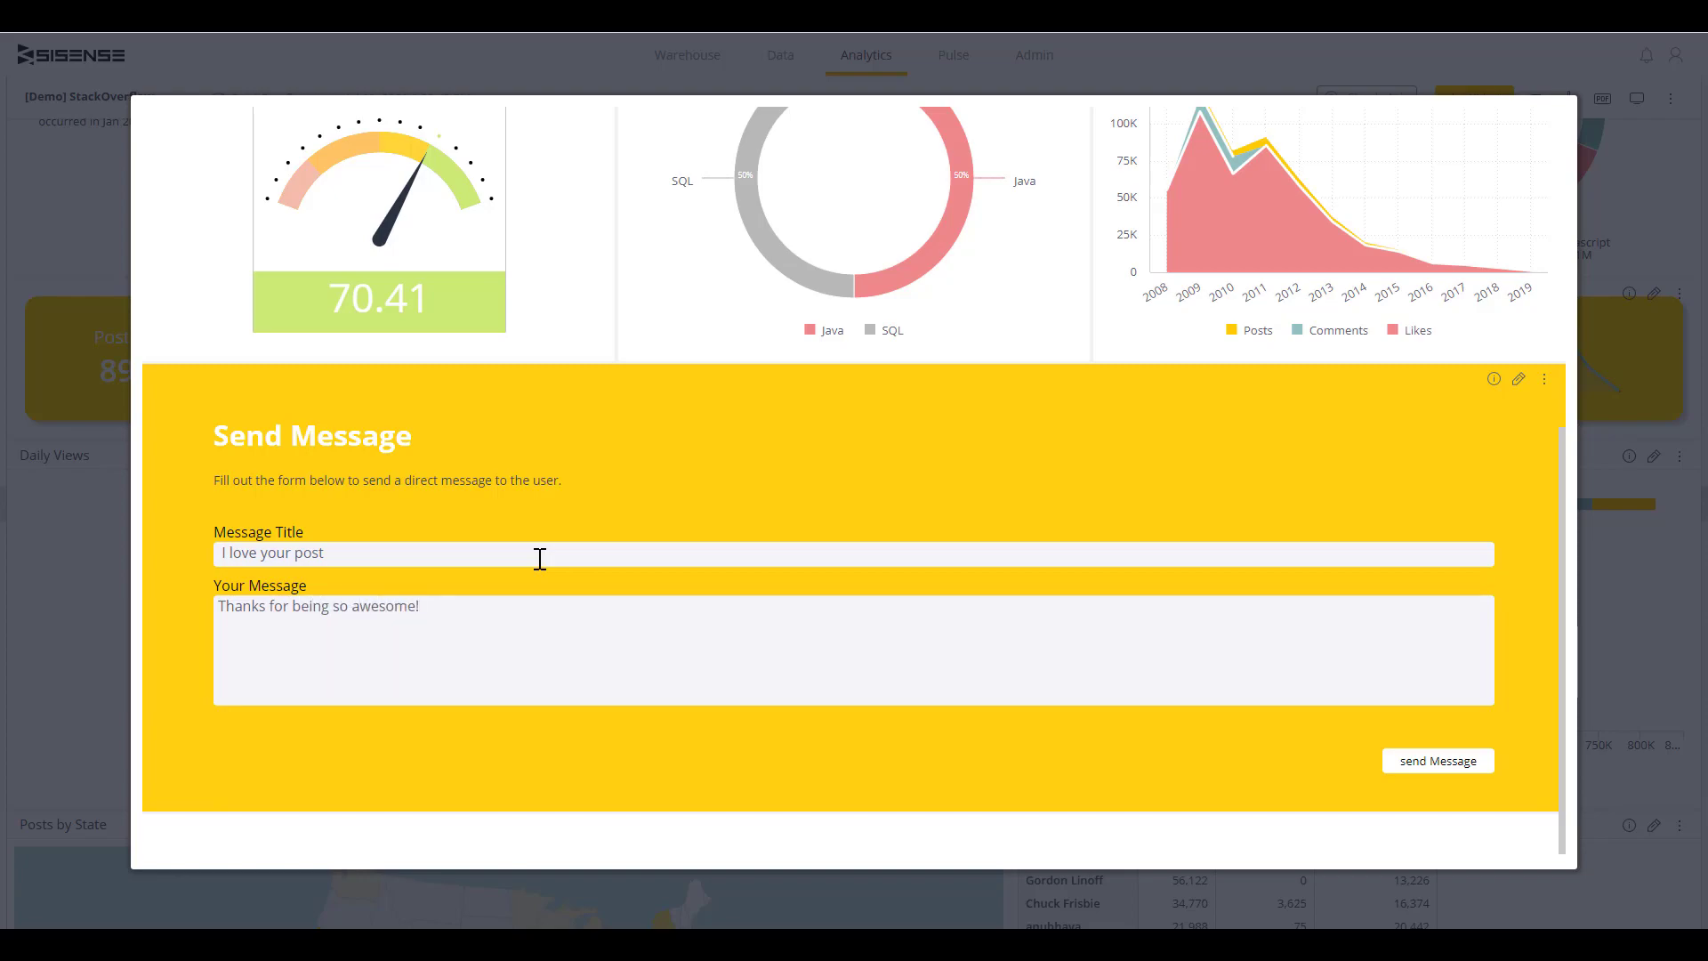
{"action": "left_click", "coordinate": [1438, 762]}
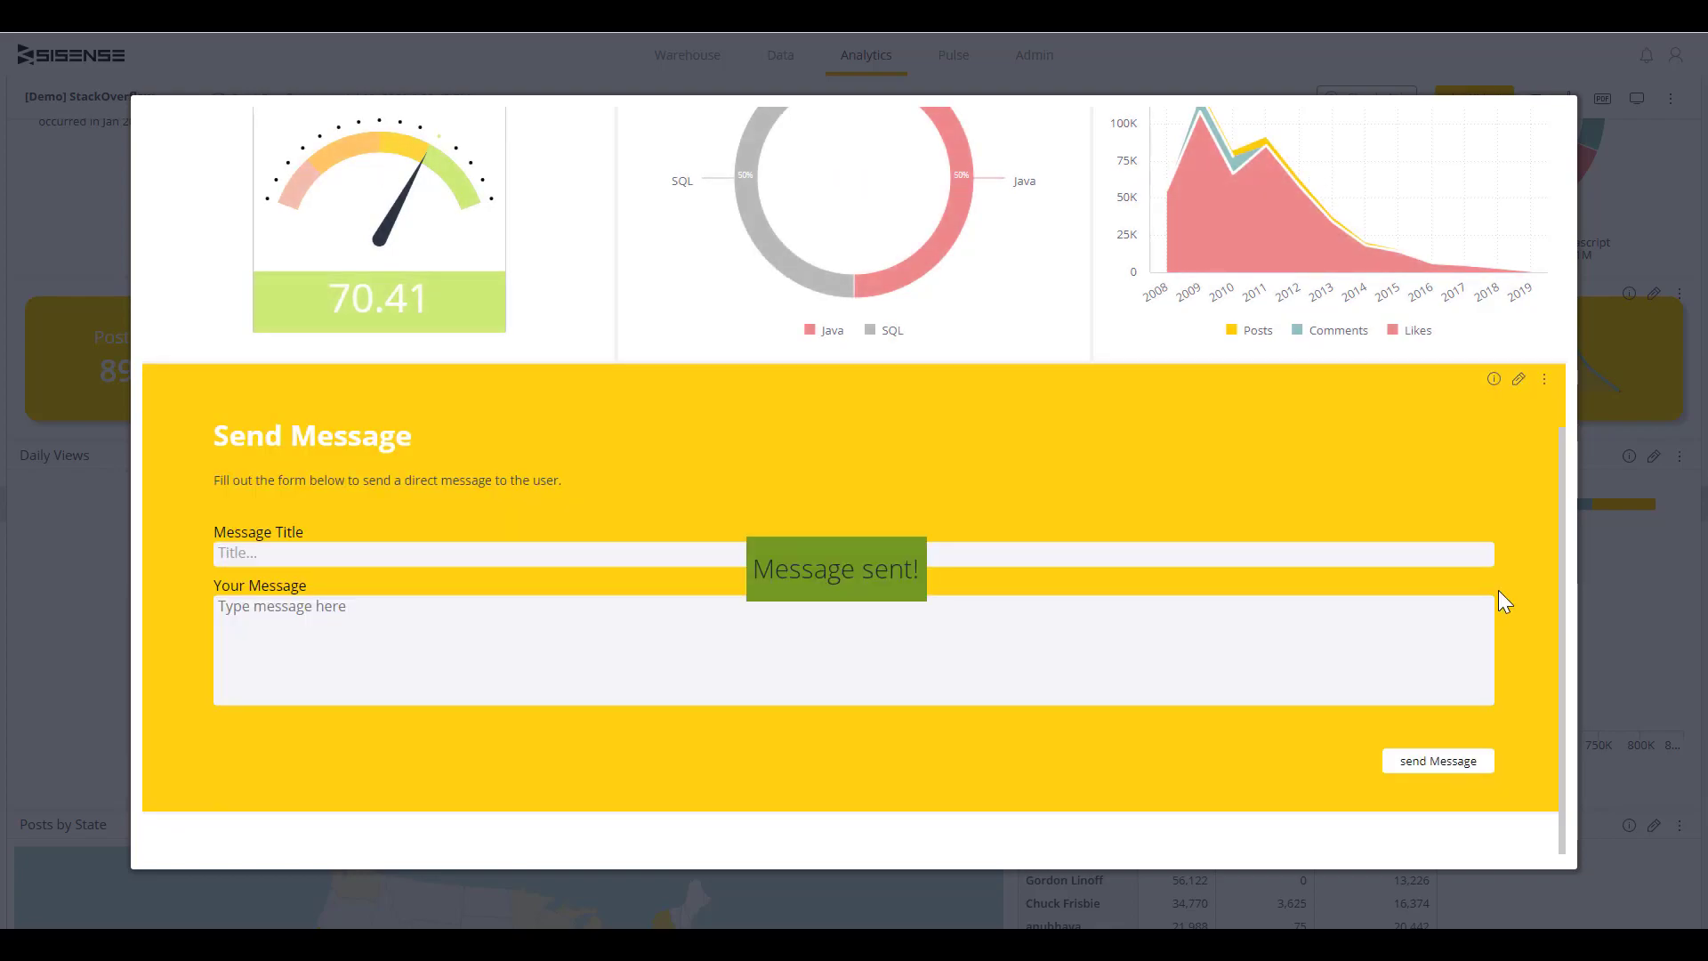
{"action": "left_click", "coordinate": [1633, 588]}
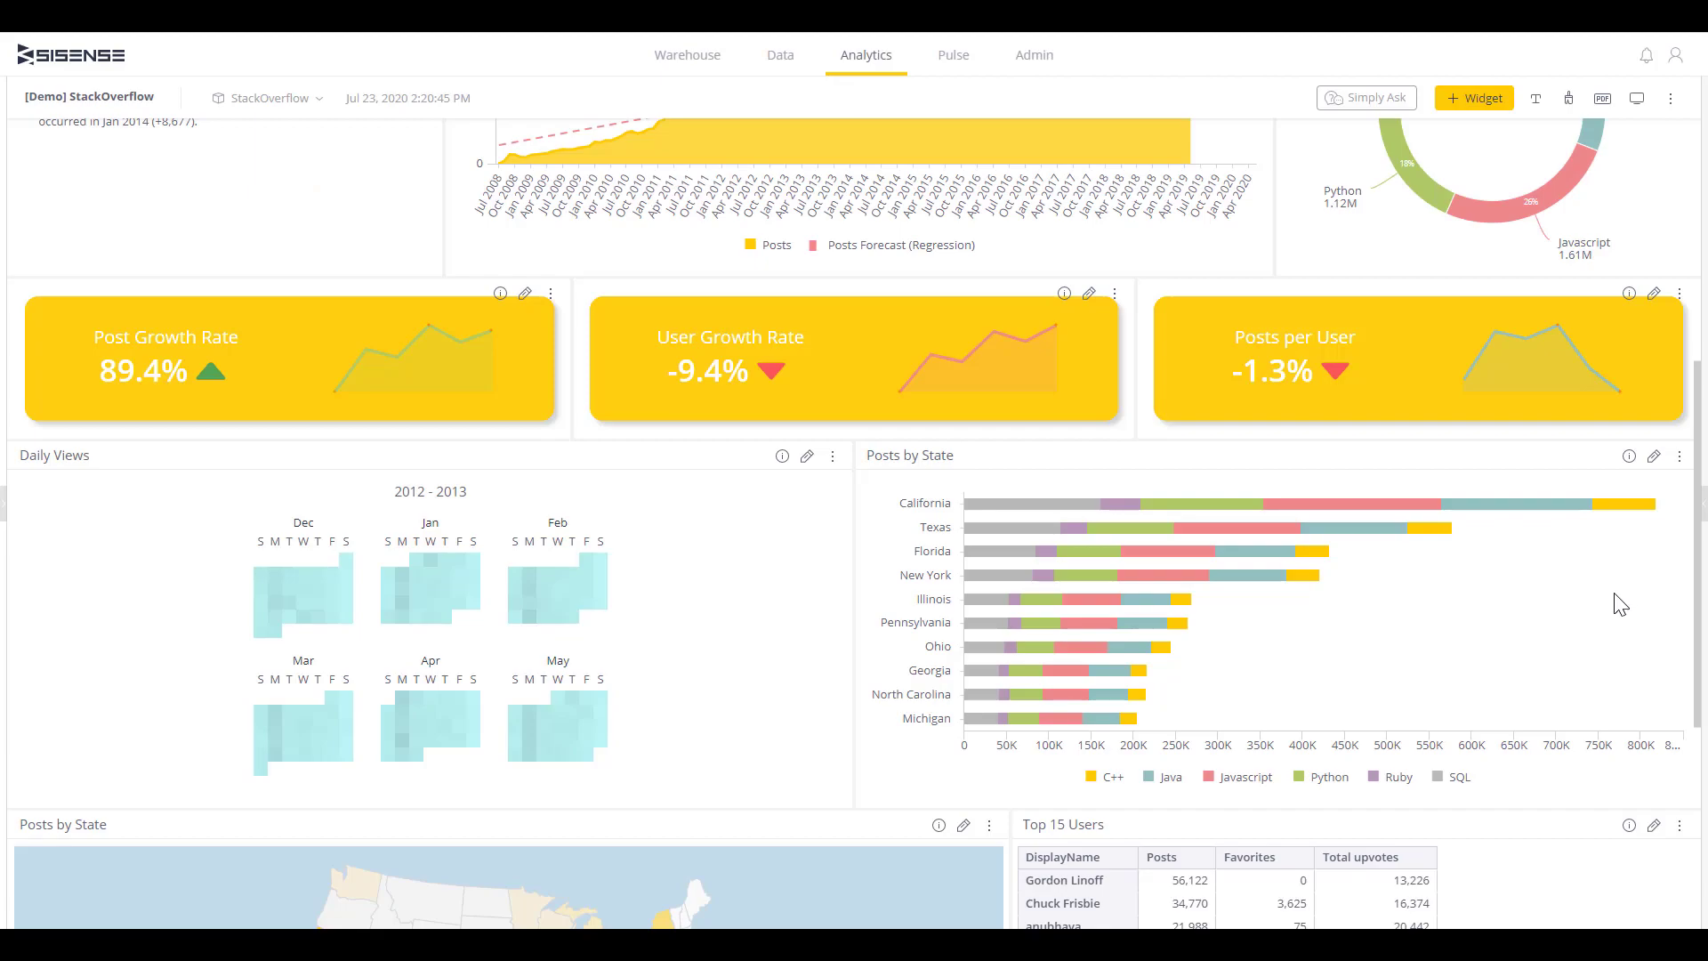
{"action": "left_click", "coordinate": [1353, 99]}
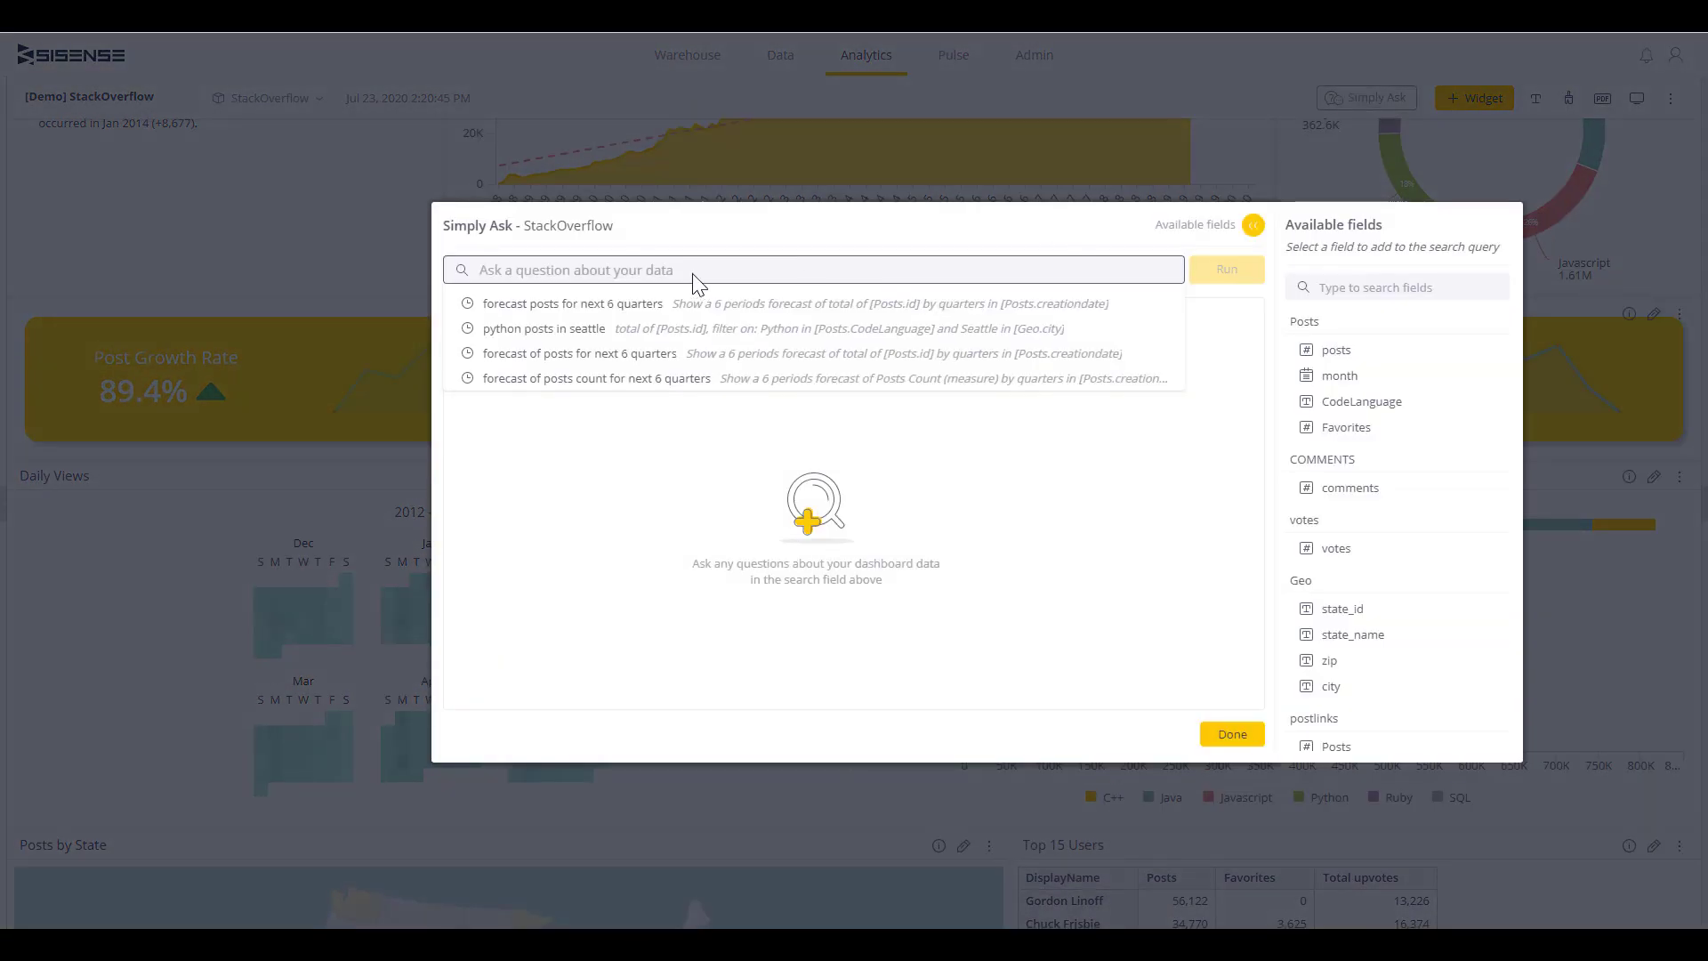
{"action": "type", "text": "python"}
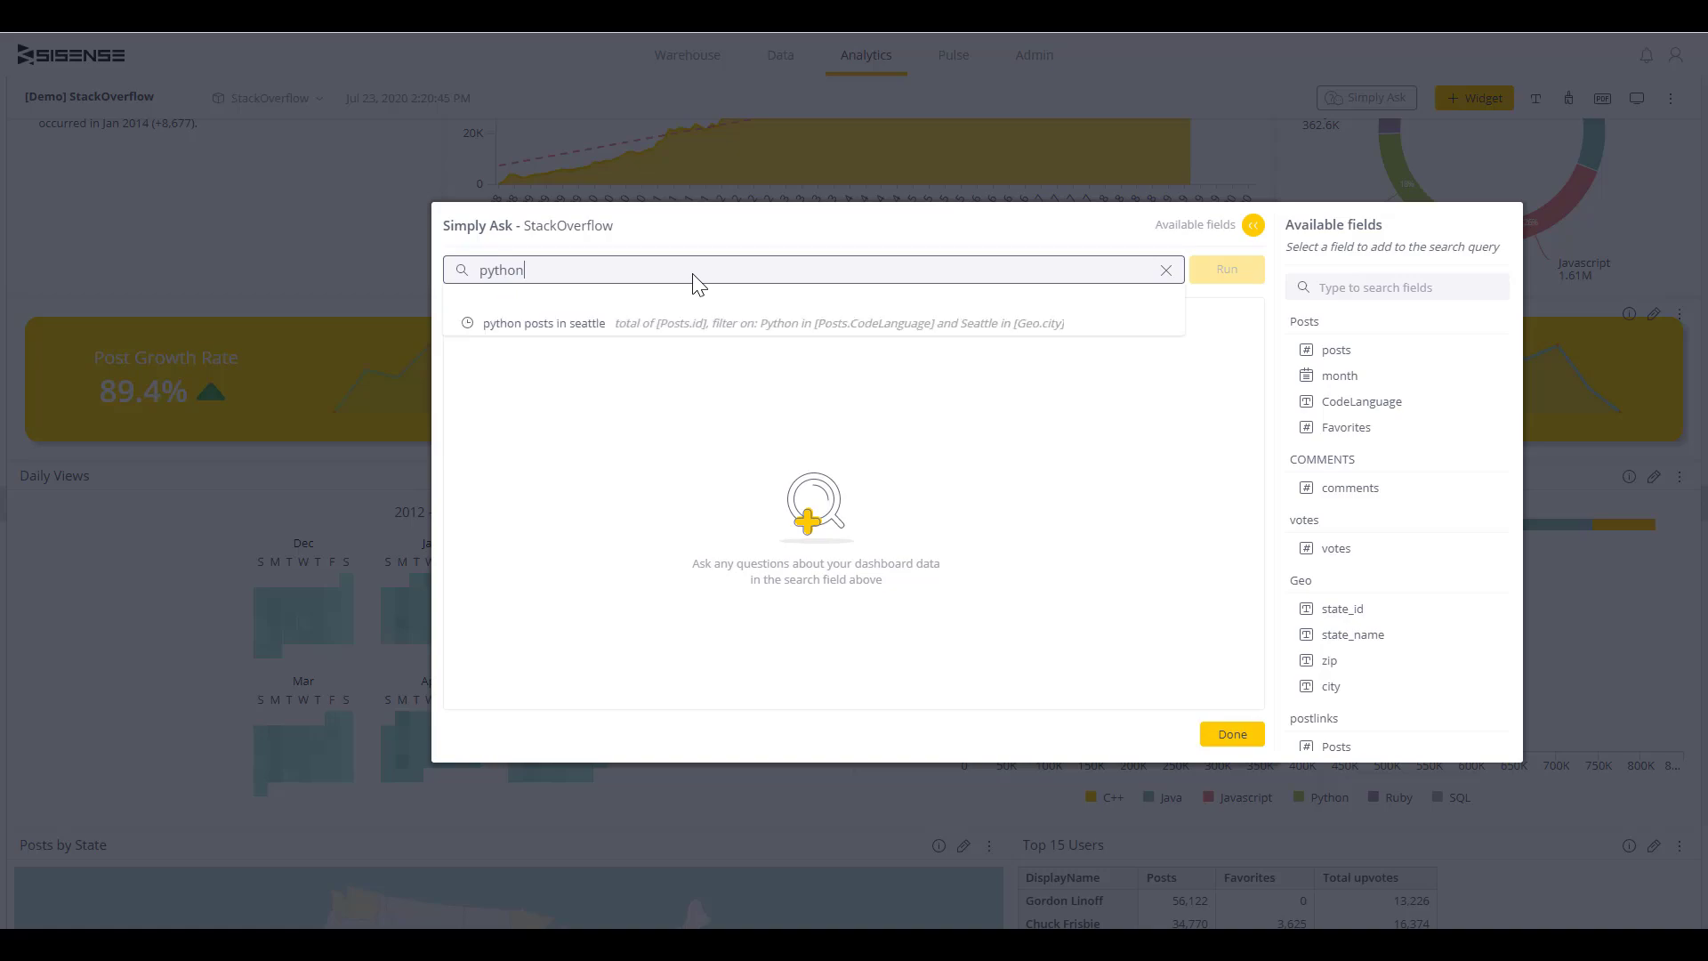
{"action": "type", "text": " posts in seattle"}
{"action": "key", "text": "Return"}
{"action": "triple_click", "coordinate": [691, 268]}
{"action": "type", "text": "forecast posts fo"}
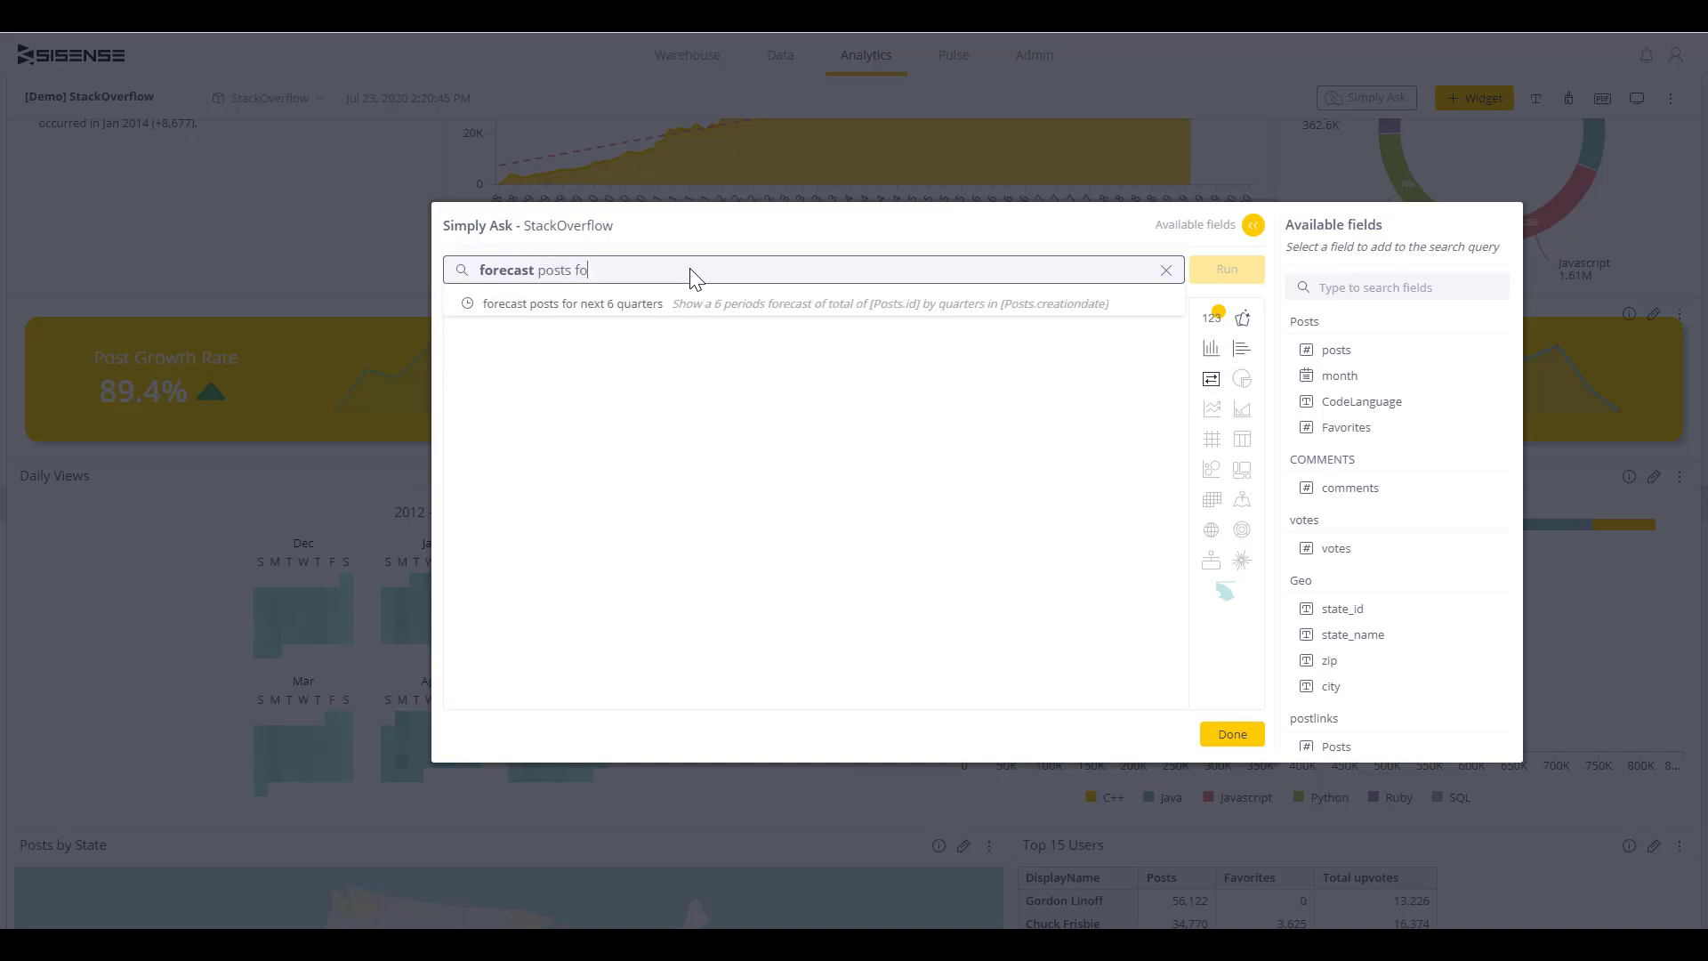
{"action": "type", "text": "r next 4 quarters"}
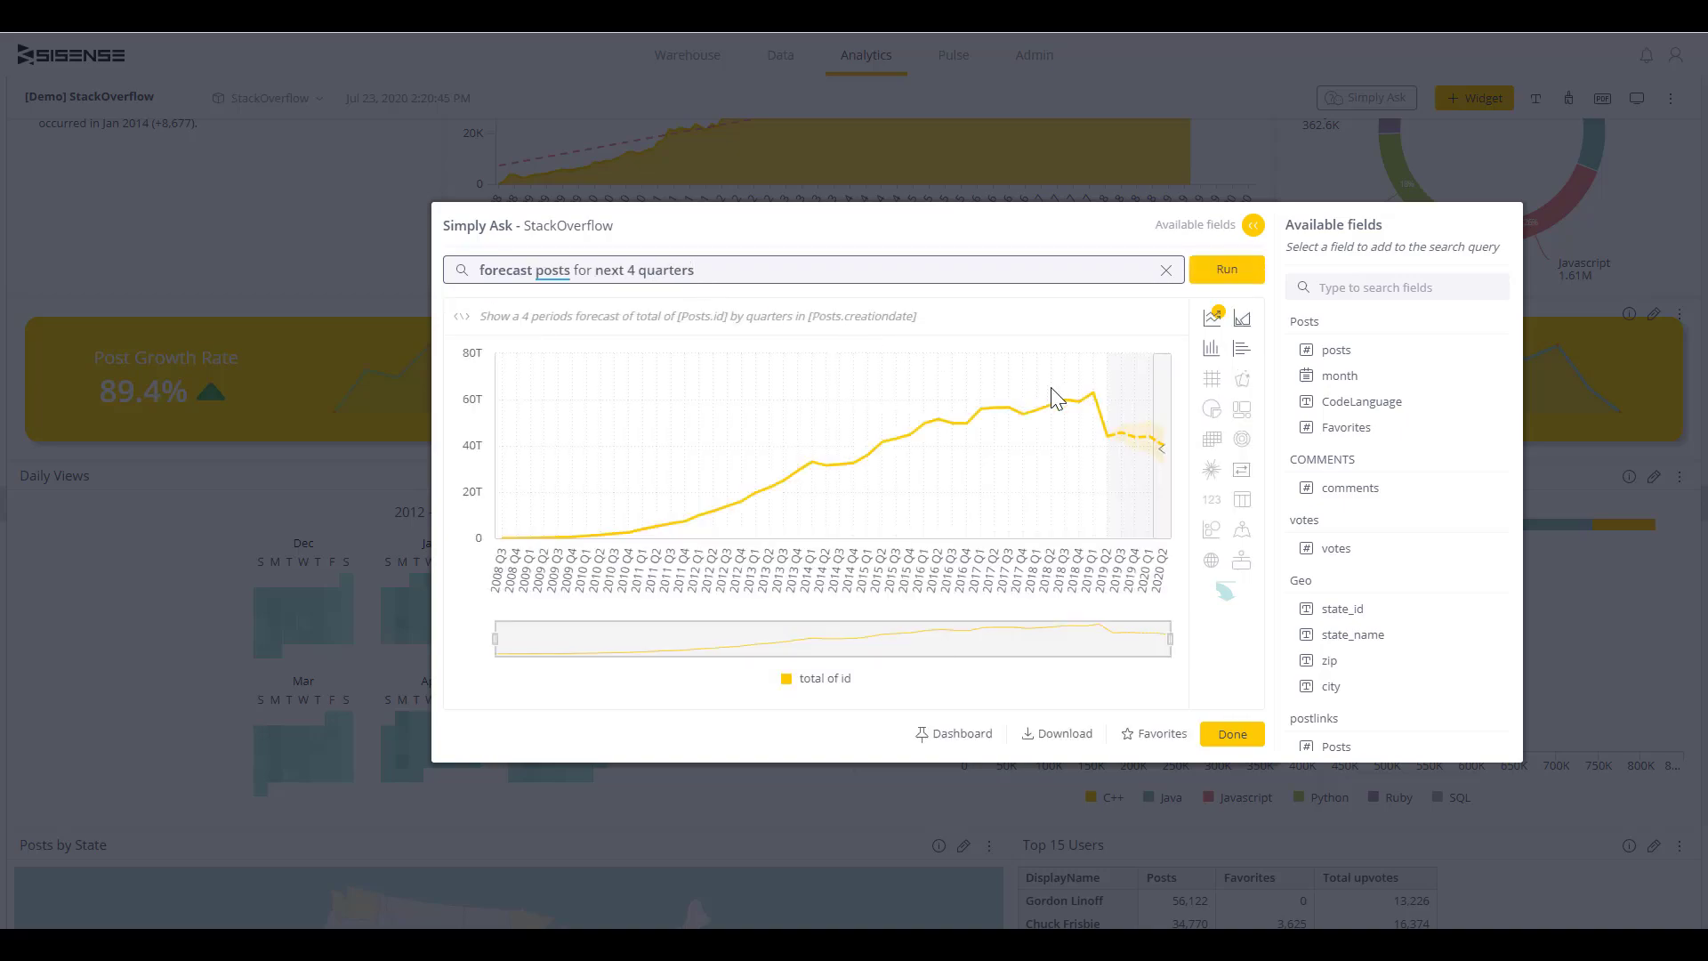
{"action": "mouse_move", "coordinate": [1155, 445]}
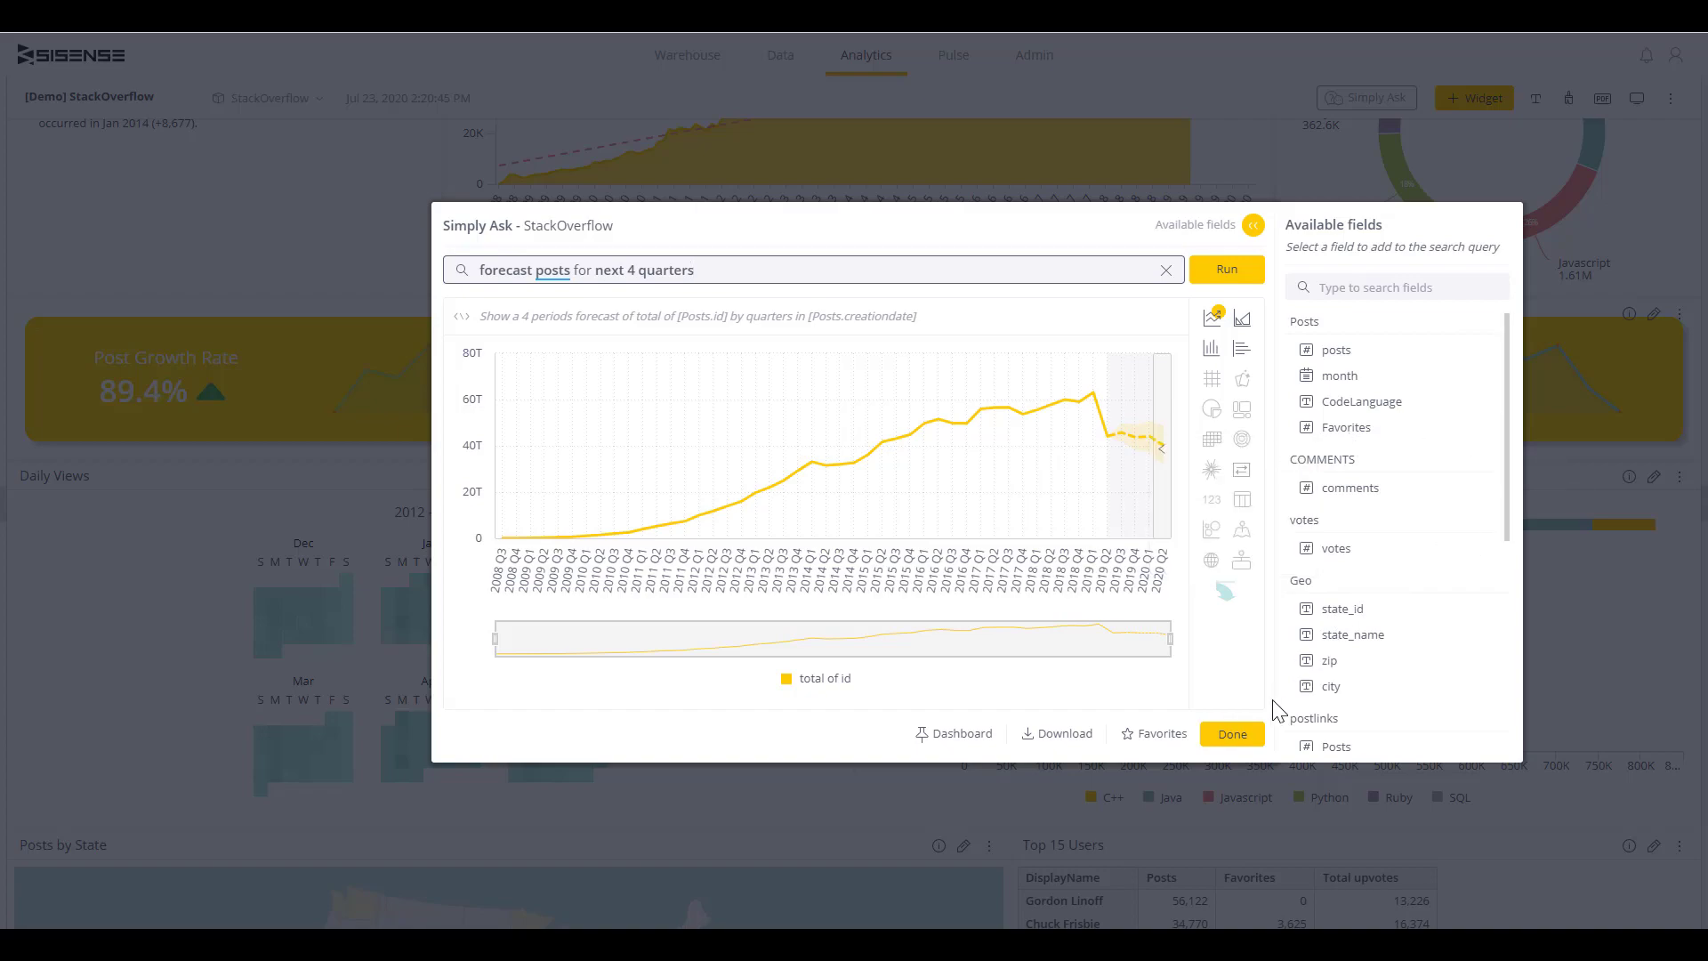
{"action": "left_click", "coordinate": [1229, 735]}
{"action": "scroll", "coordinate": [1494, 645], "scroll_direction": "up", "scroll_amount": 5}
{"action": "left_click", "coordinate": [1145, 390]}
{"action": "mouse_move", "coordinate": [1173, 434]}
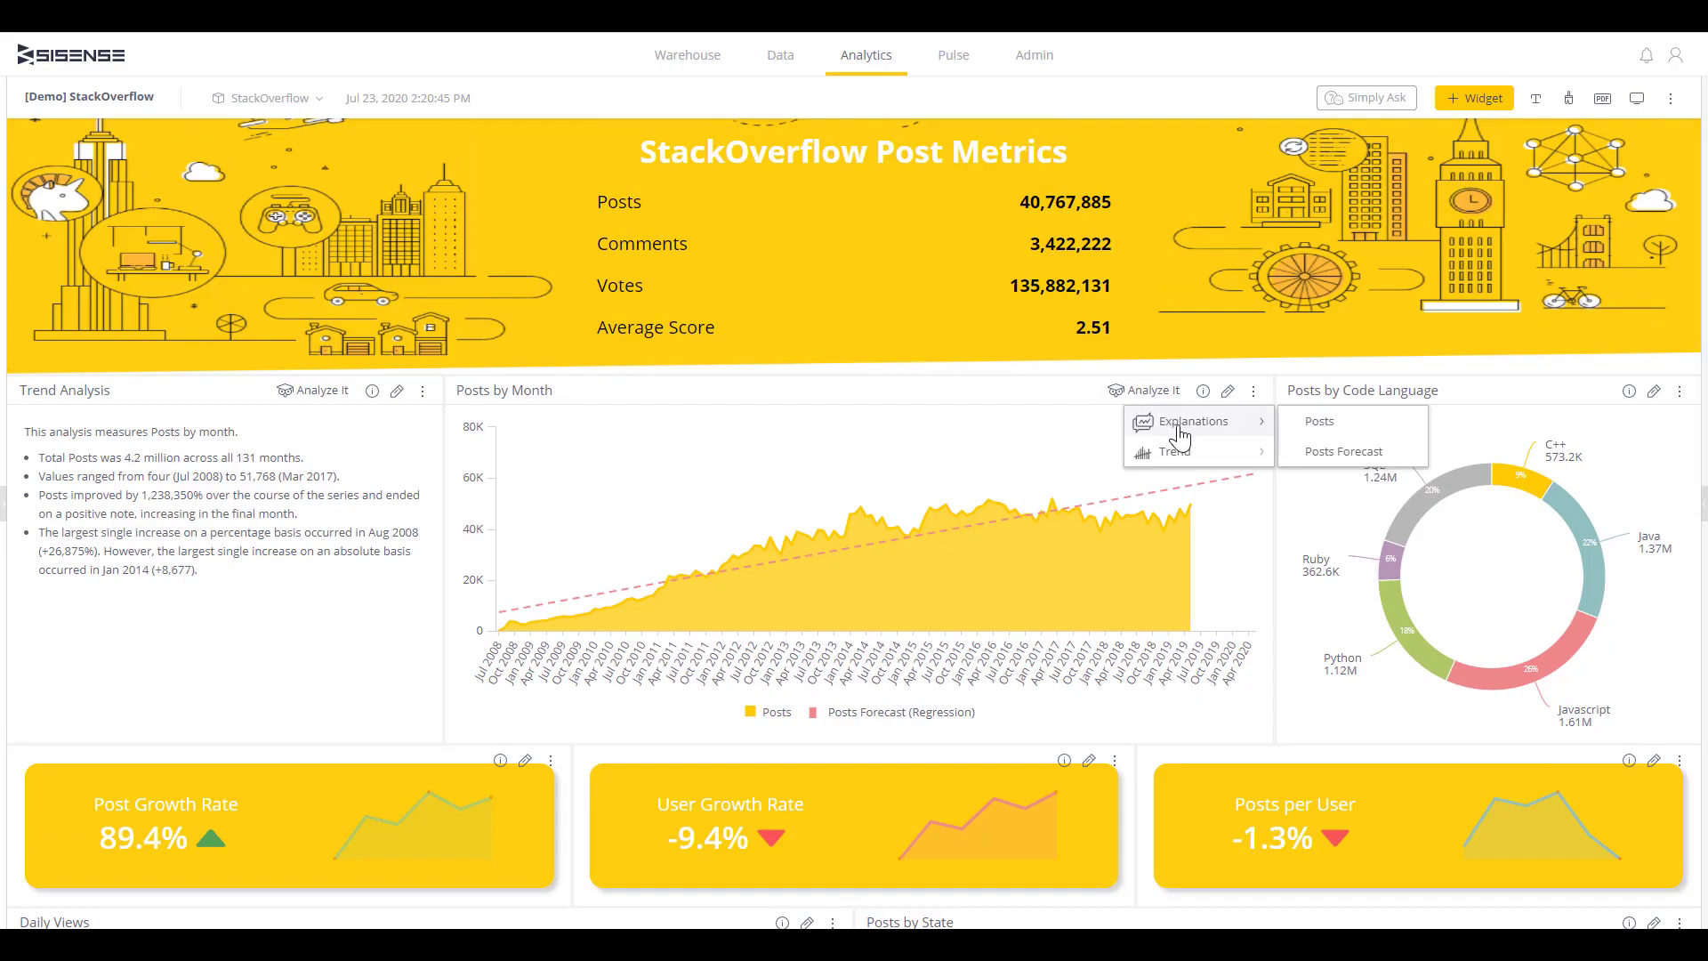
{"action": "left_click", "coordinate": [1331, 427]}
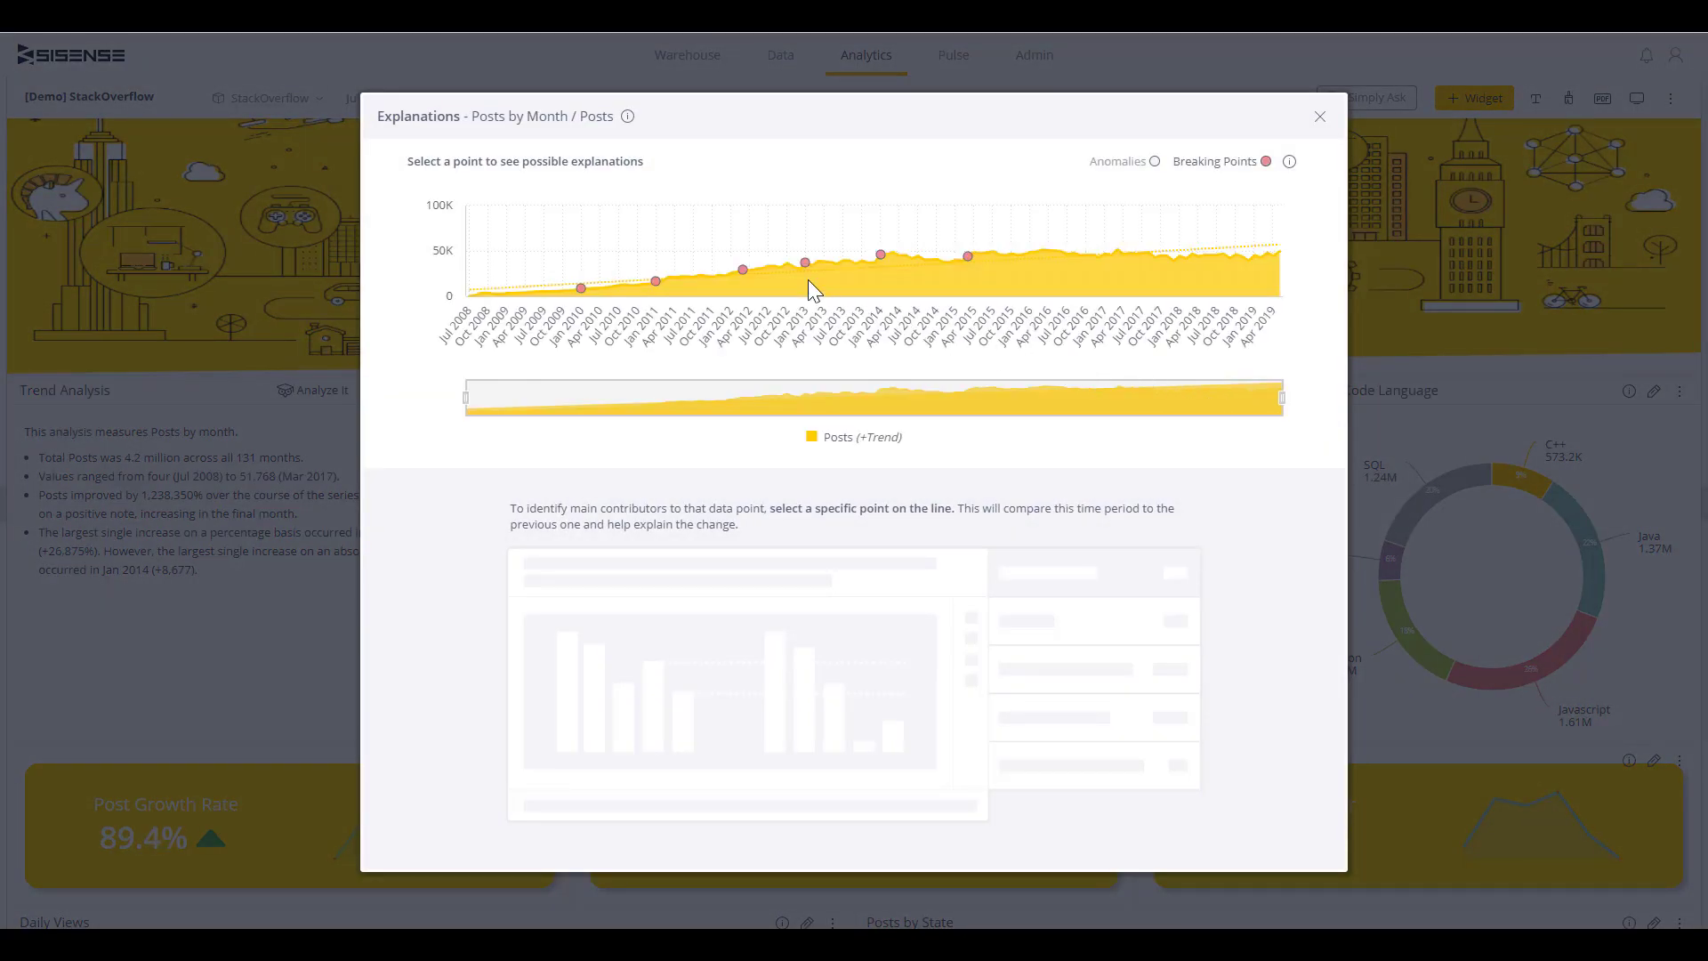
{"action": "left_click", "coordinate": [804, 262]}
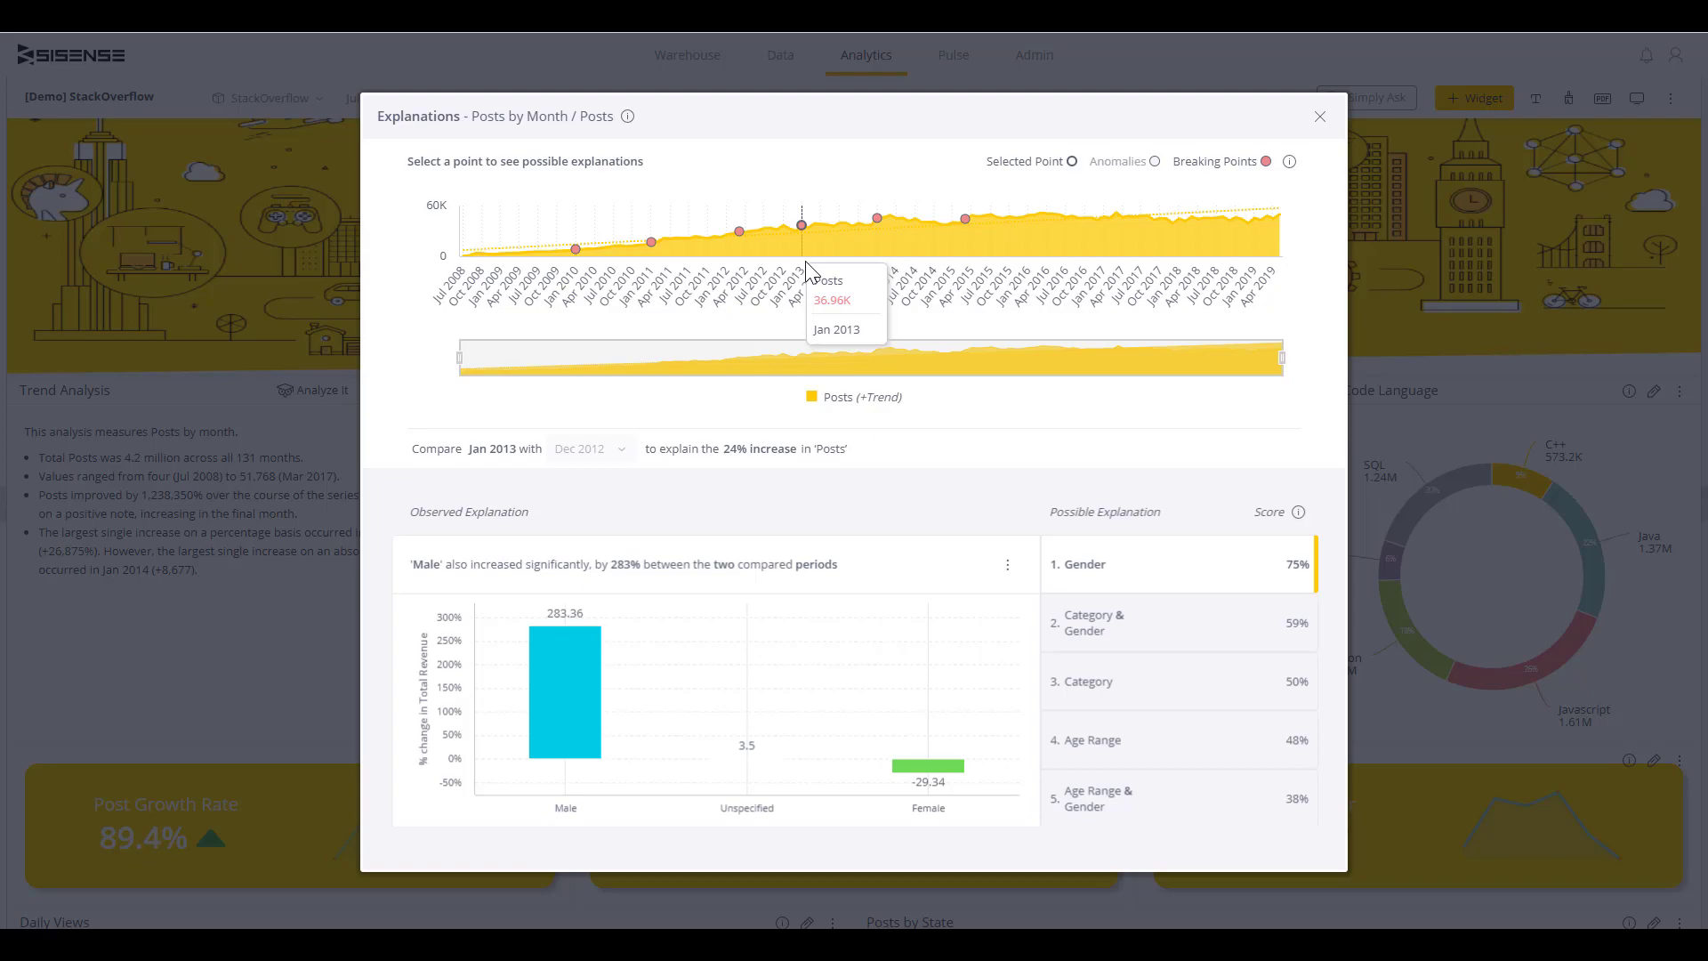
- Expand 'Click for Data Science' to reveal the ARIMA, Prophet, Bayesian Ridge and Linear Projection posts forecasts
{"action": "key", "text": "Escape"}
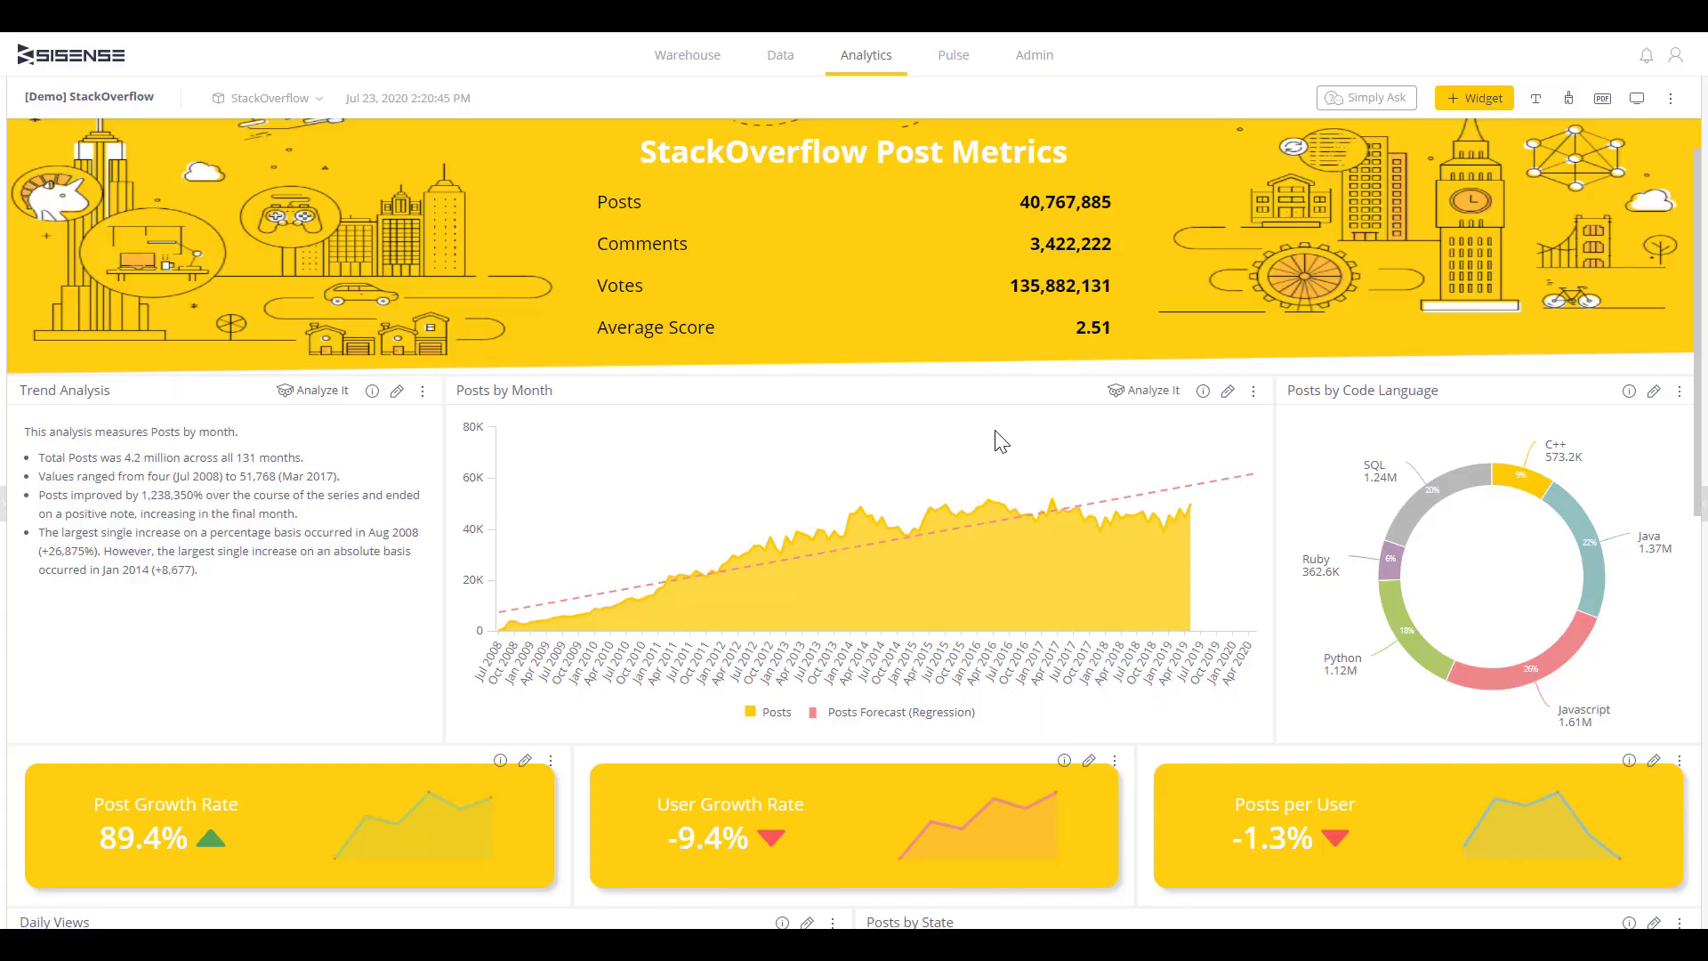
{"action": "scroll", "coordinate": [995, 429], "scroll_direction": "down", "scroll_amount": 5}
{"action": "scroll", "coordinate": [994, 438], "scroll_direction": "down", "scroll_amount": 5}
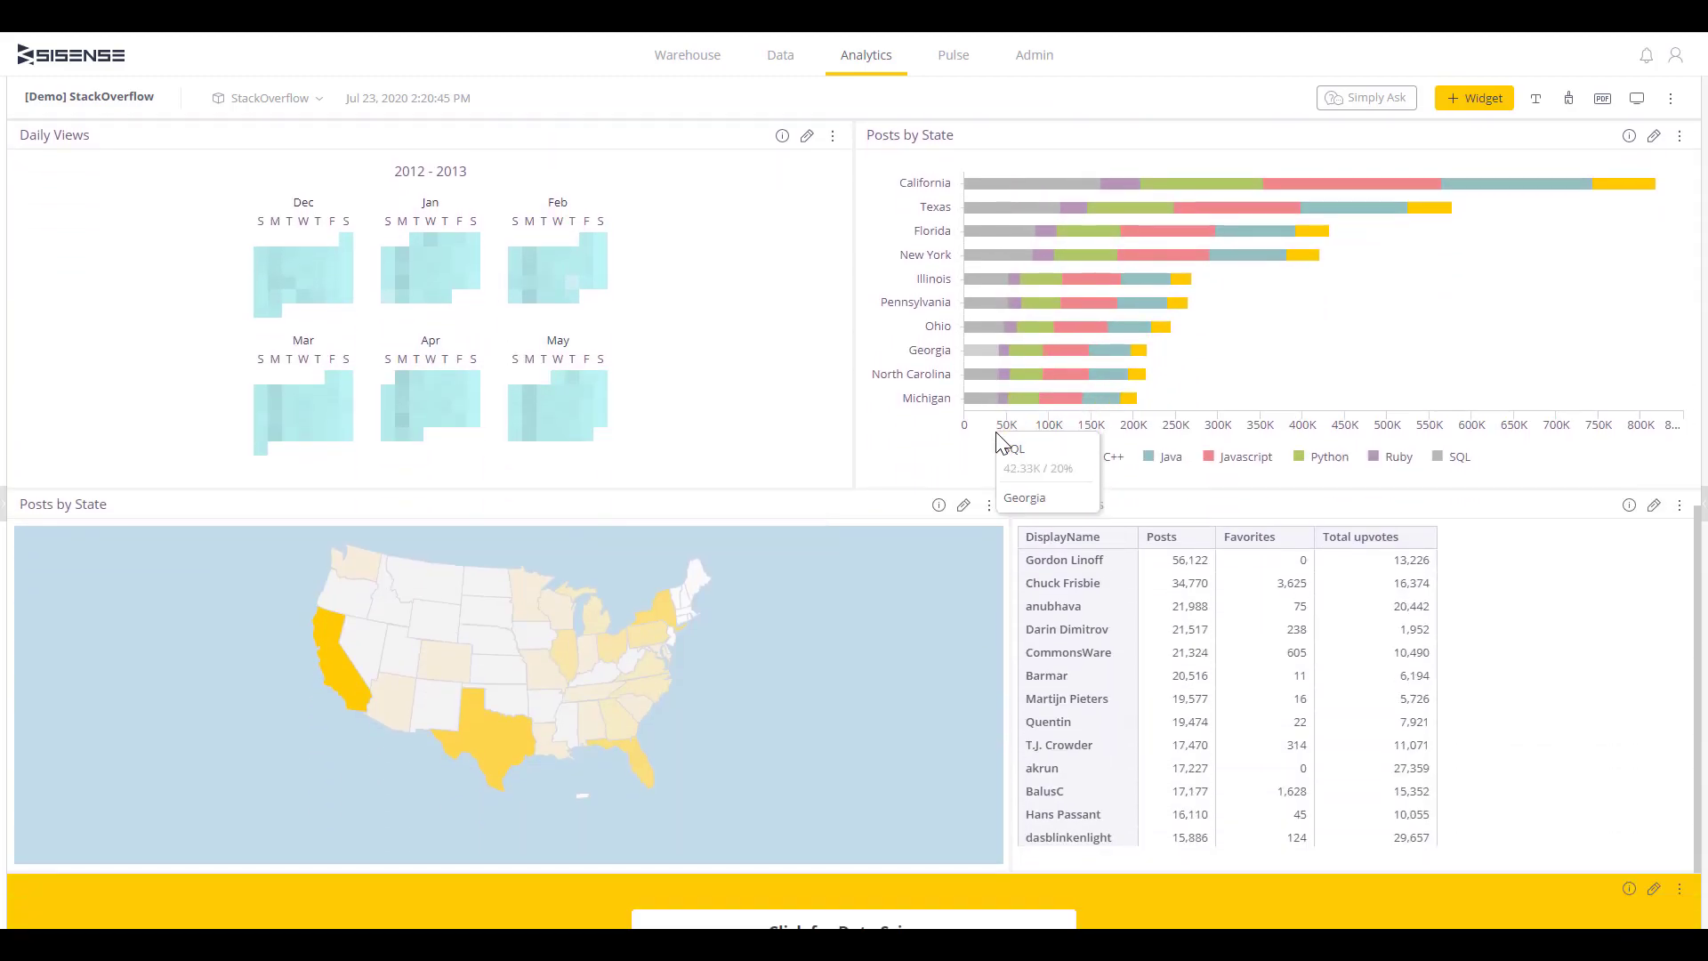
{"action": "left_click", "coordinate": [964, 814]}
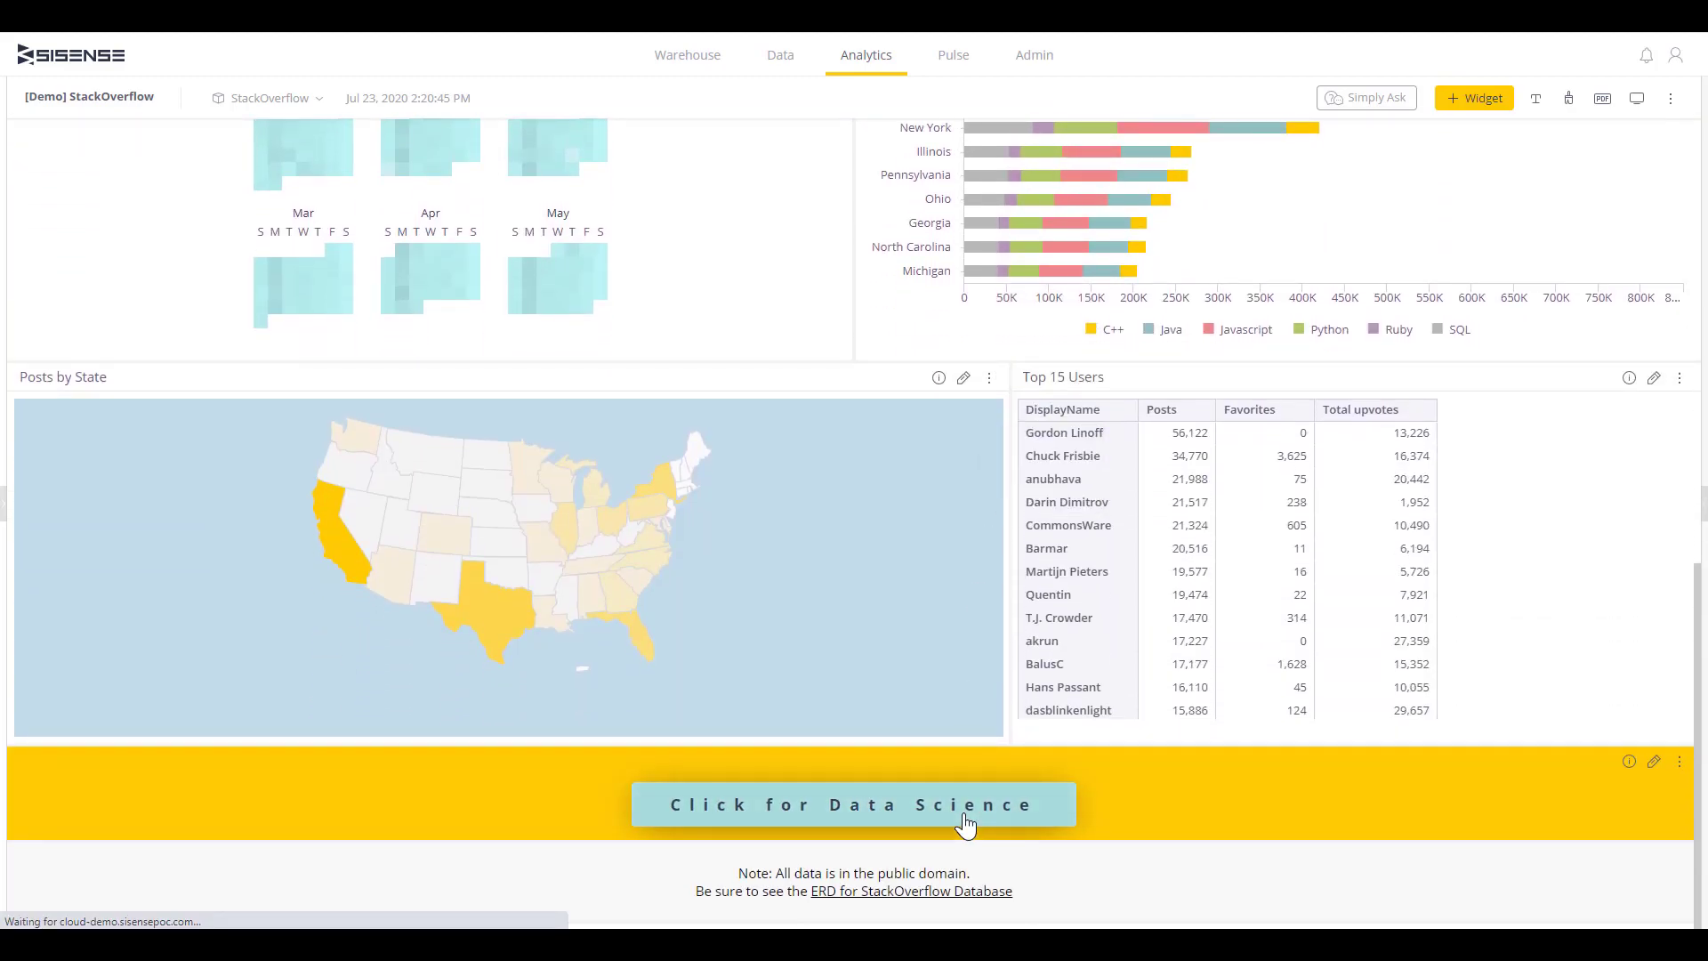
{"action": "scroll", "coordinate": [965, 819], "scroll_direction": "down", "scroll_amount": 5}
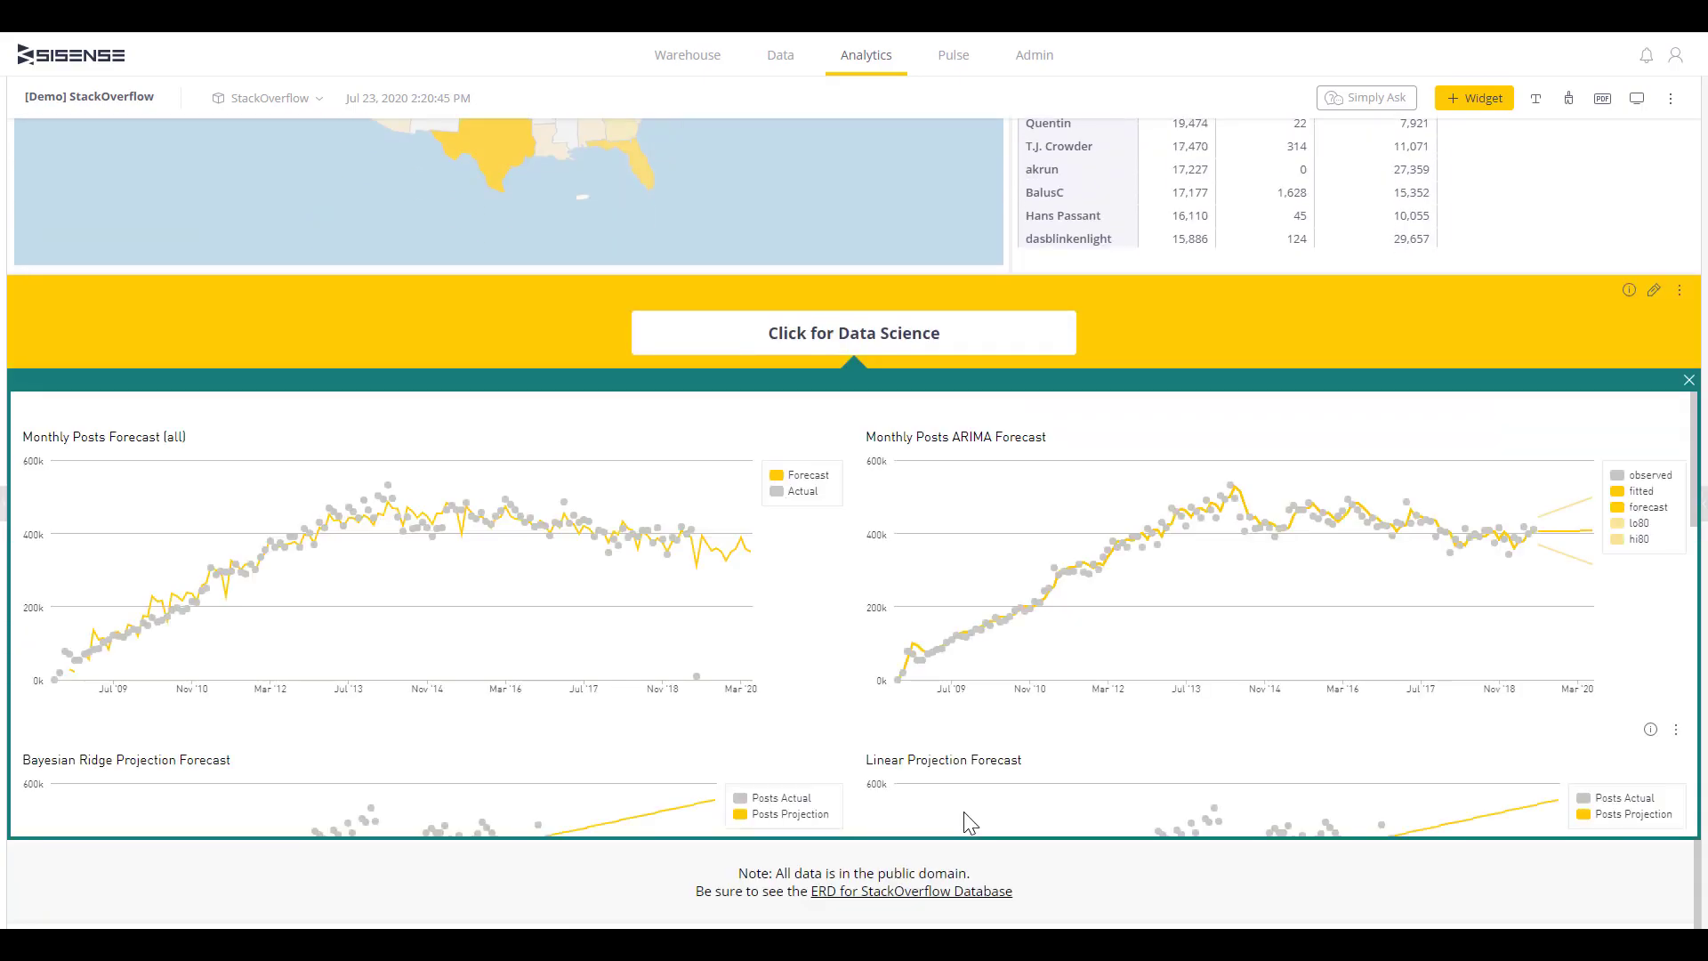
{"action": "scroll", "coordinate": [850, 681], "scroll_direction": "down", "scroll_amount": 3}
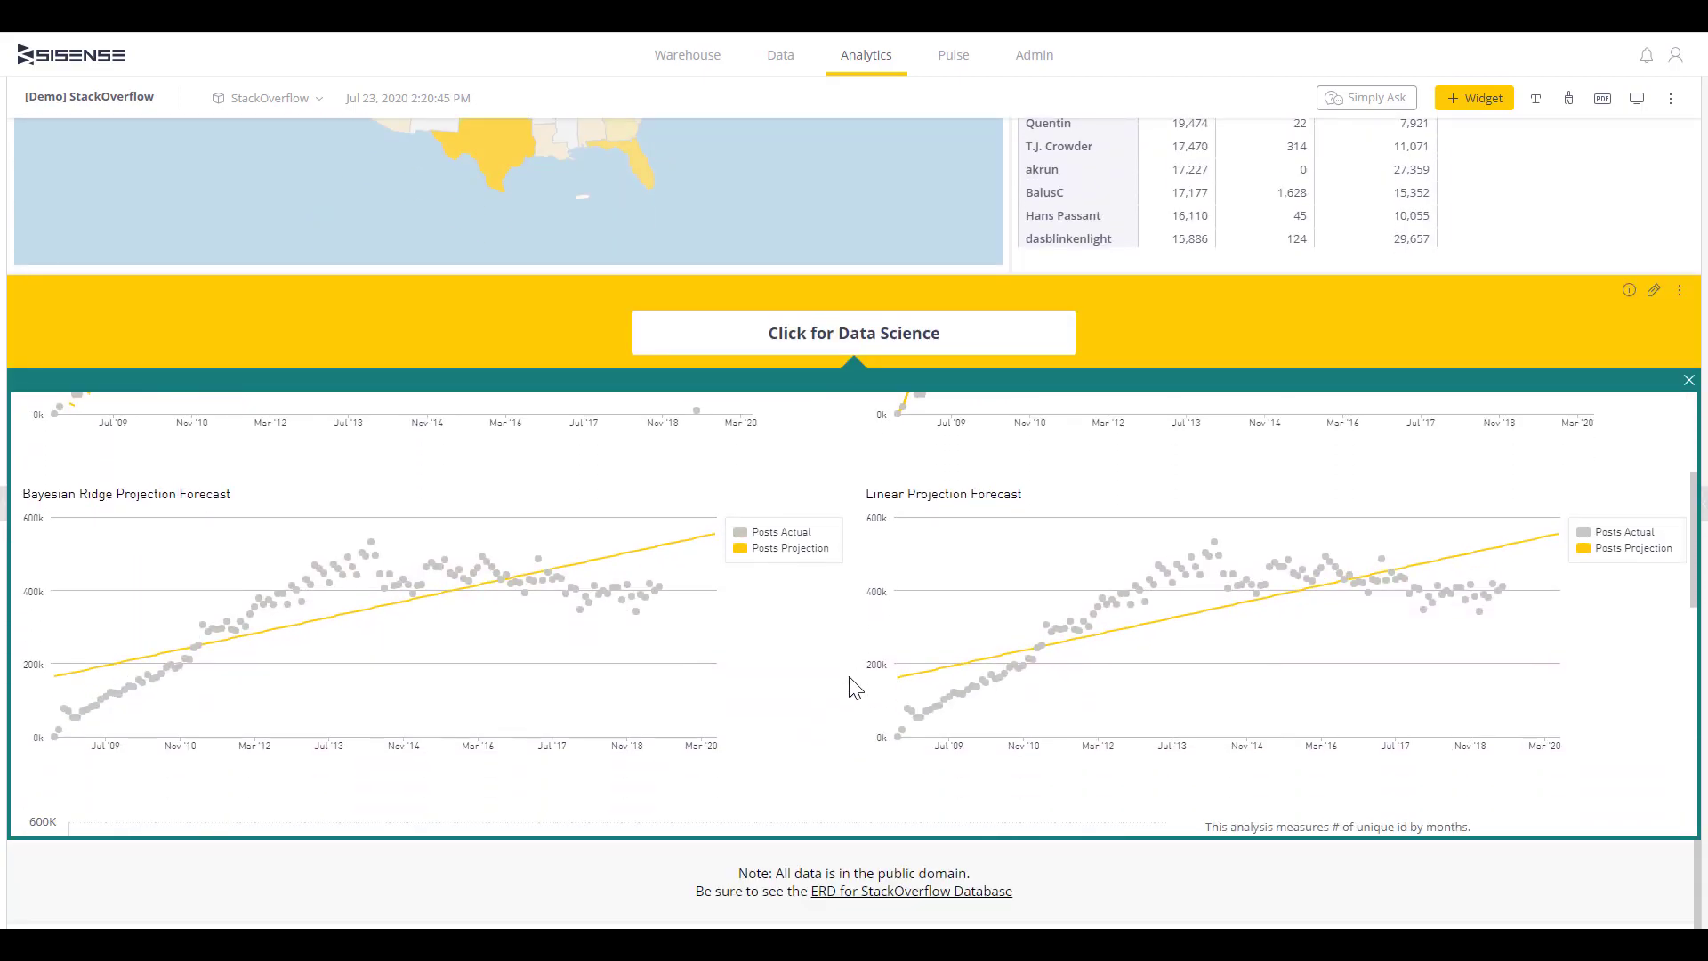
{"action": "scroll", "coordinate": [850, 685], "scroll_direction": "down", "scroll_amount": 6}
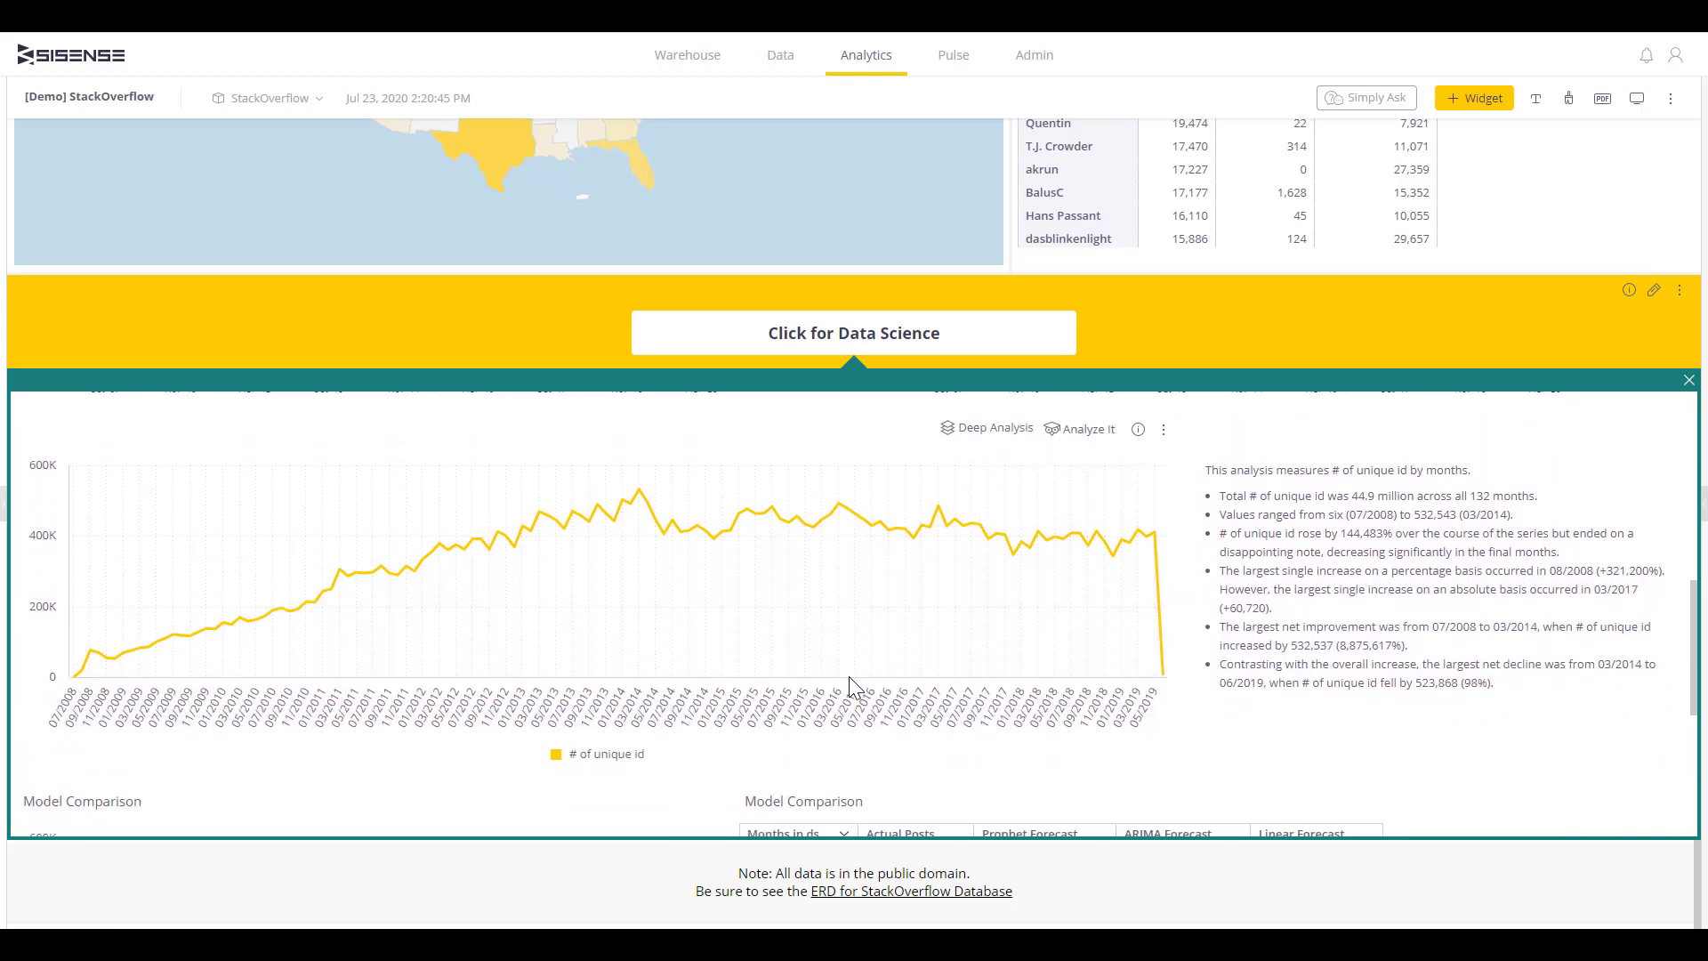
{"action": "scroll", "coordinate": [849, 681], "scroll_direction": "down", "scroll_amount": 1}
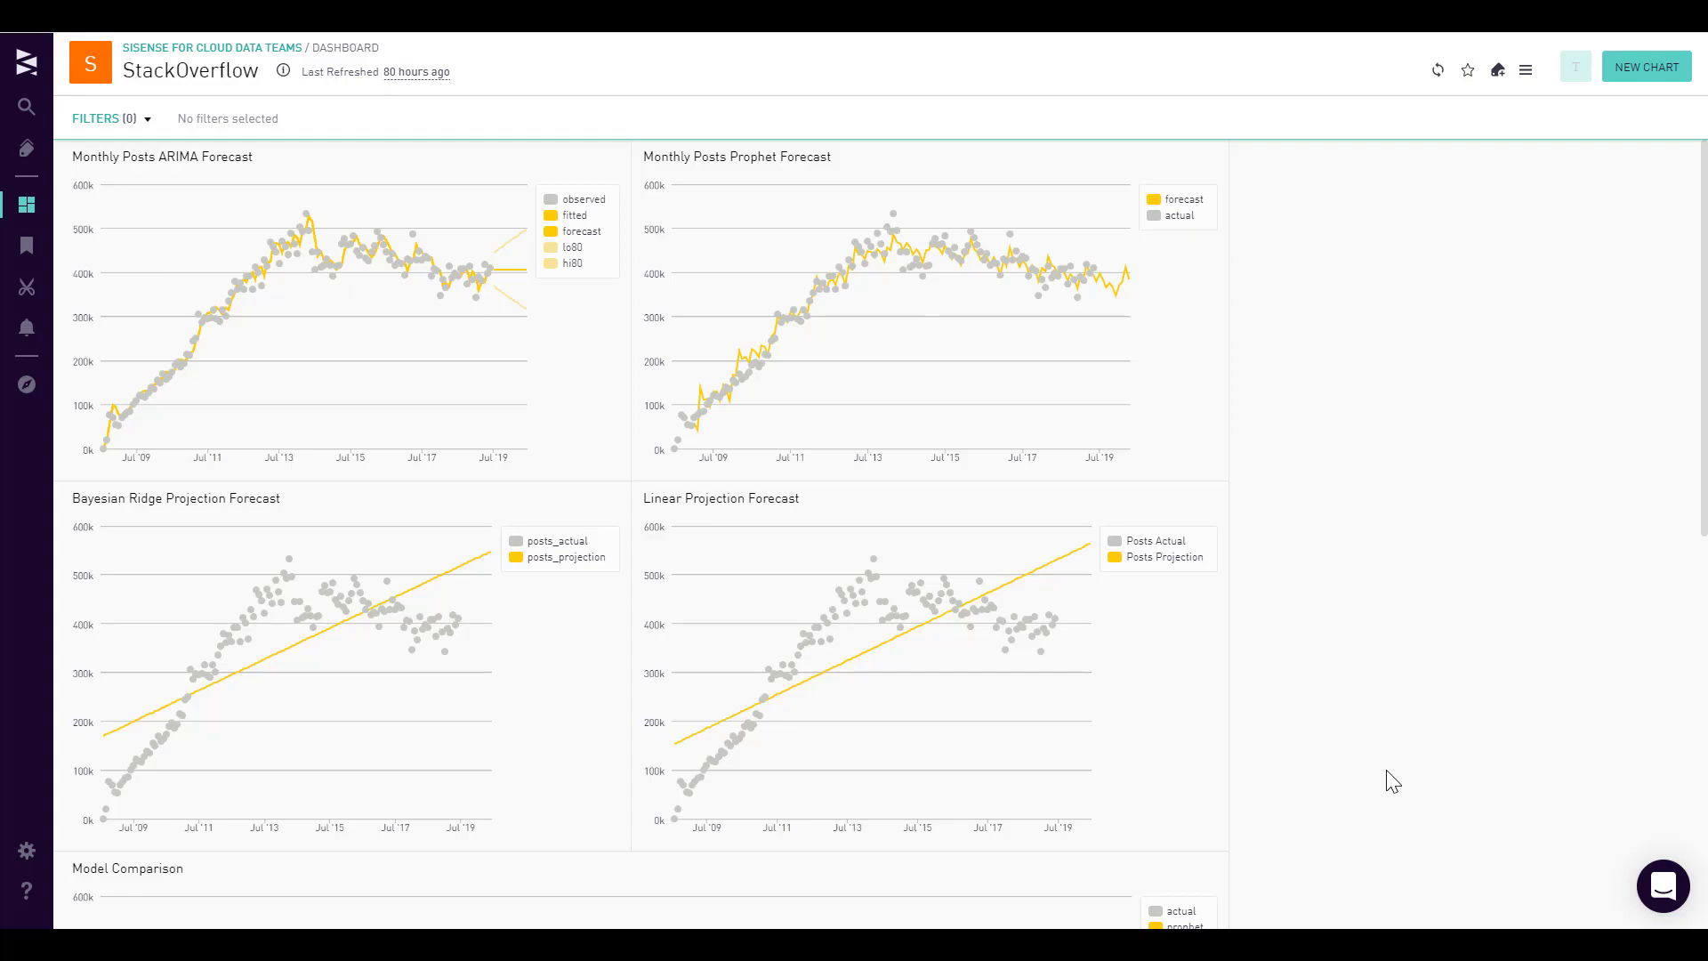
- Open the Monthly Posts ARIMA Forecast chart in the editor, showing its 143-row SQL result
{"action": "scroll", "coordinate": [1299, 372], "scroll_direction": "down", "scroll_amount": 1}
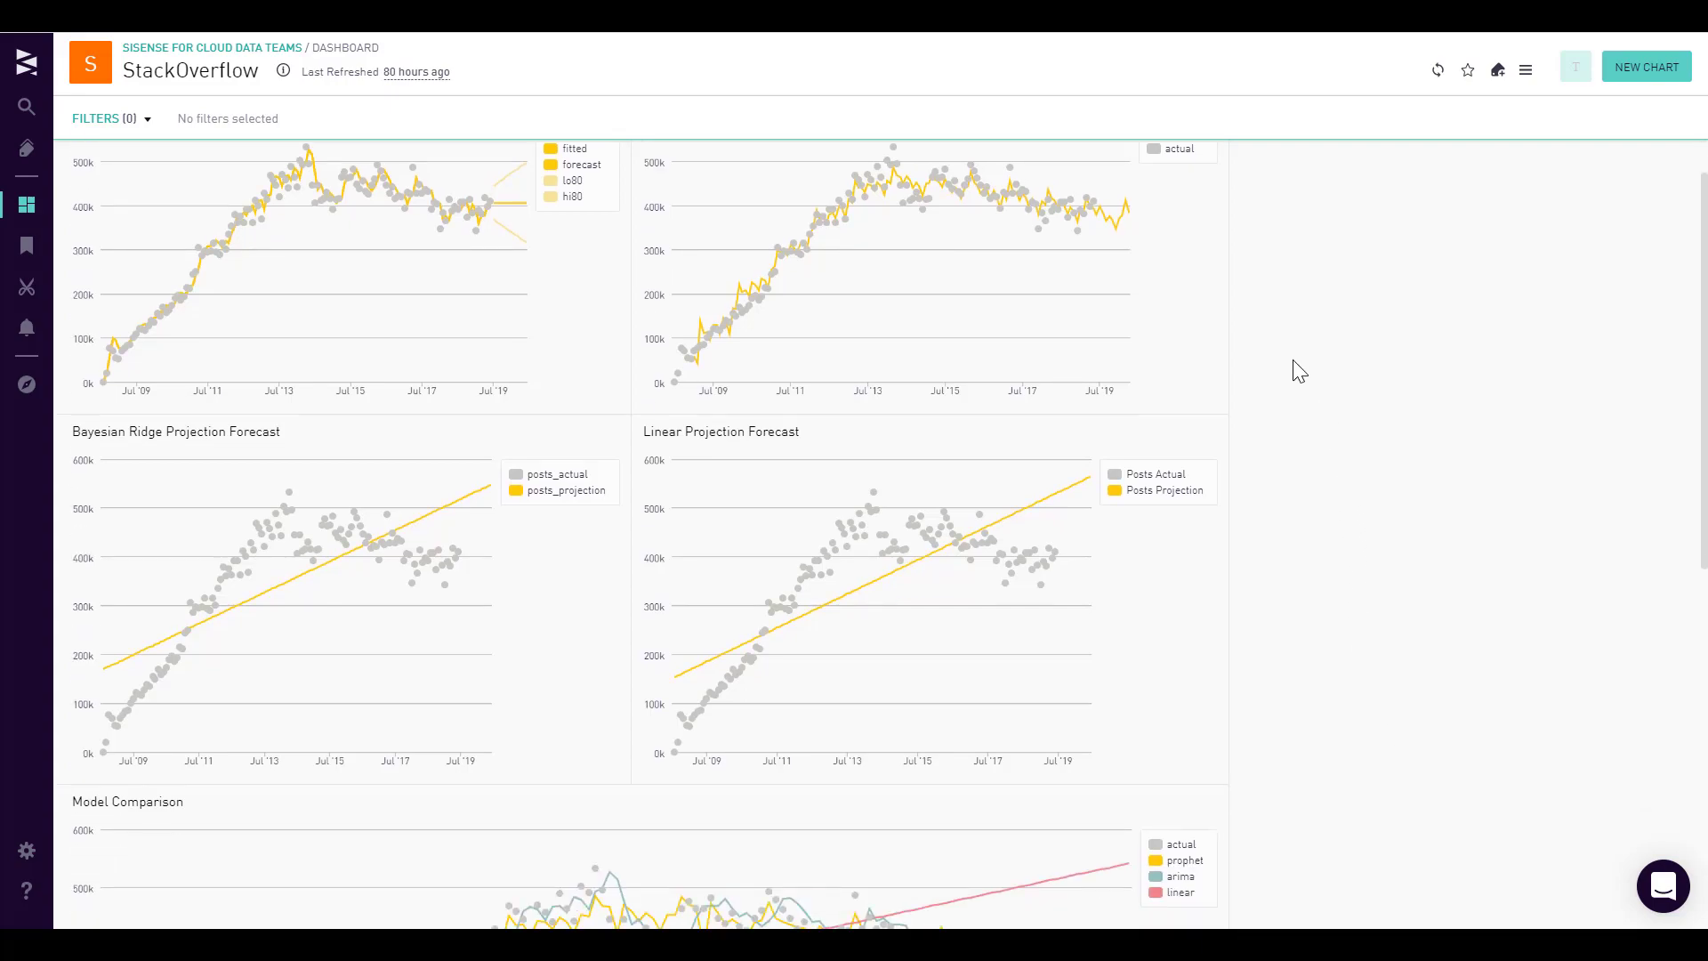
{"action": "scroll", "coordinate": [1299, 371], "scroll_direction": "down", "scroll_amount": 5}
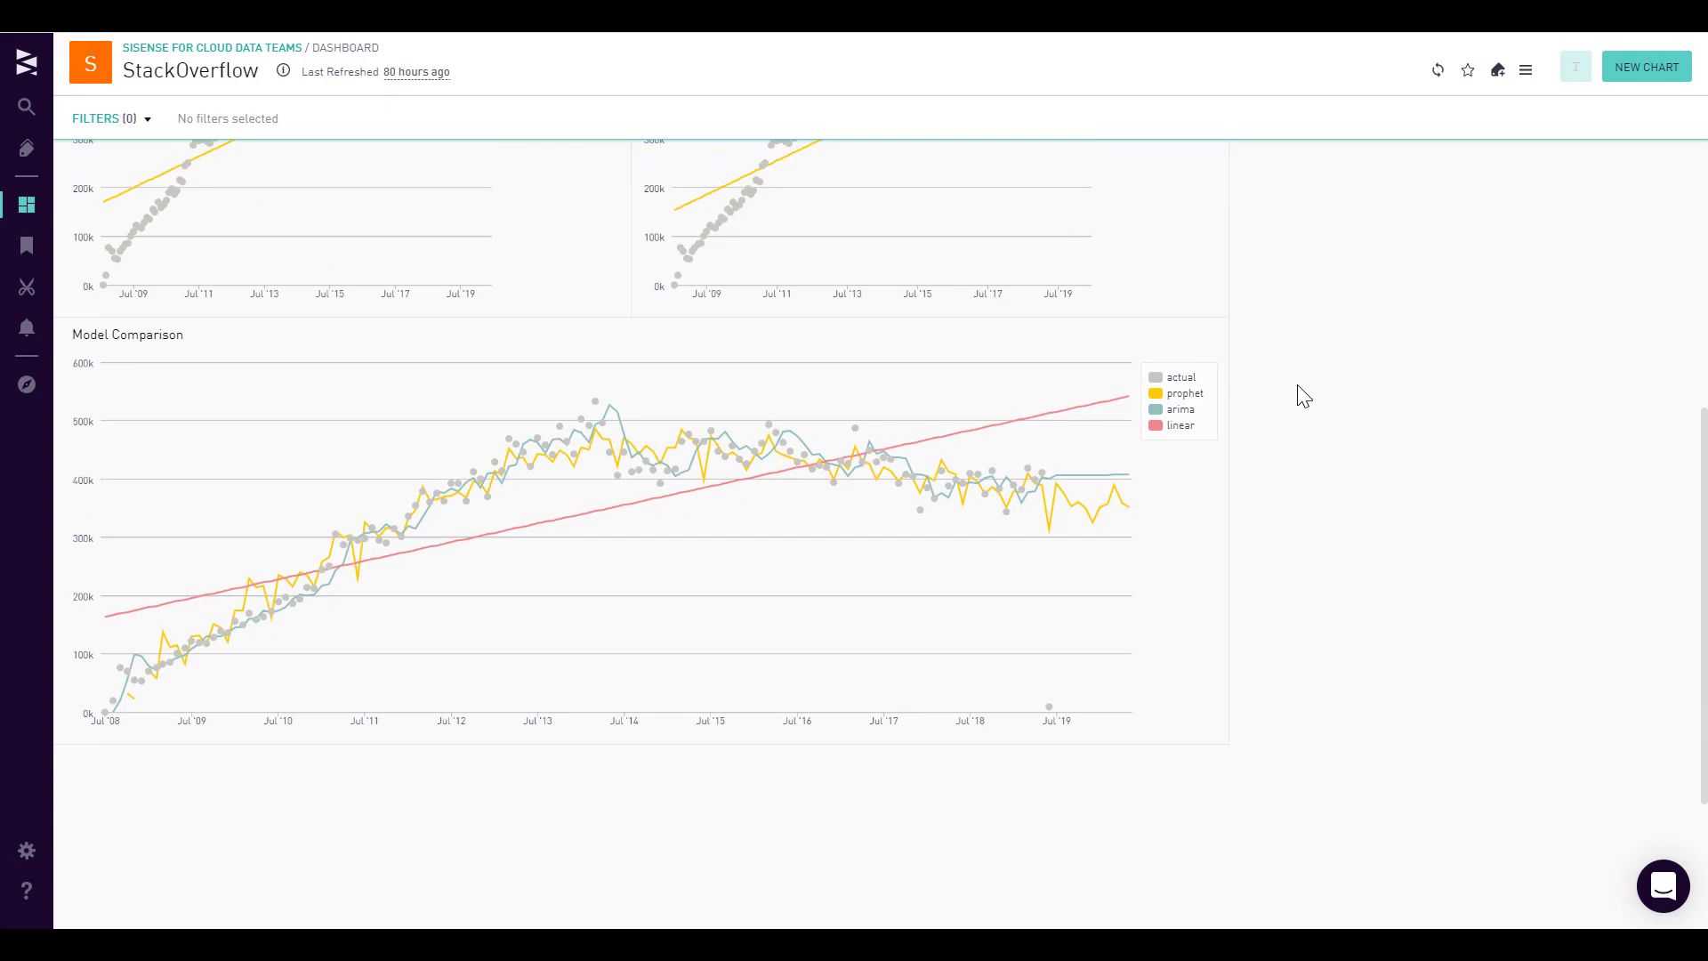
{"action": "scroll", "coordinate": [1305, 596], "scroll_direction": "up", "scroll_amount": 6}
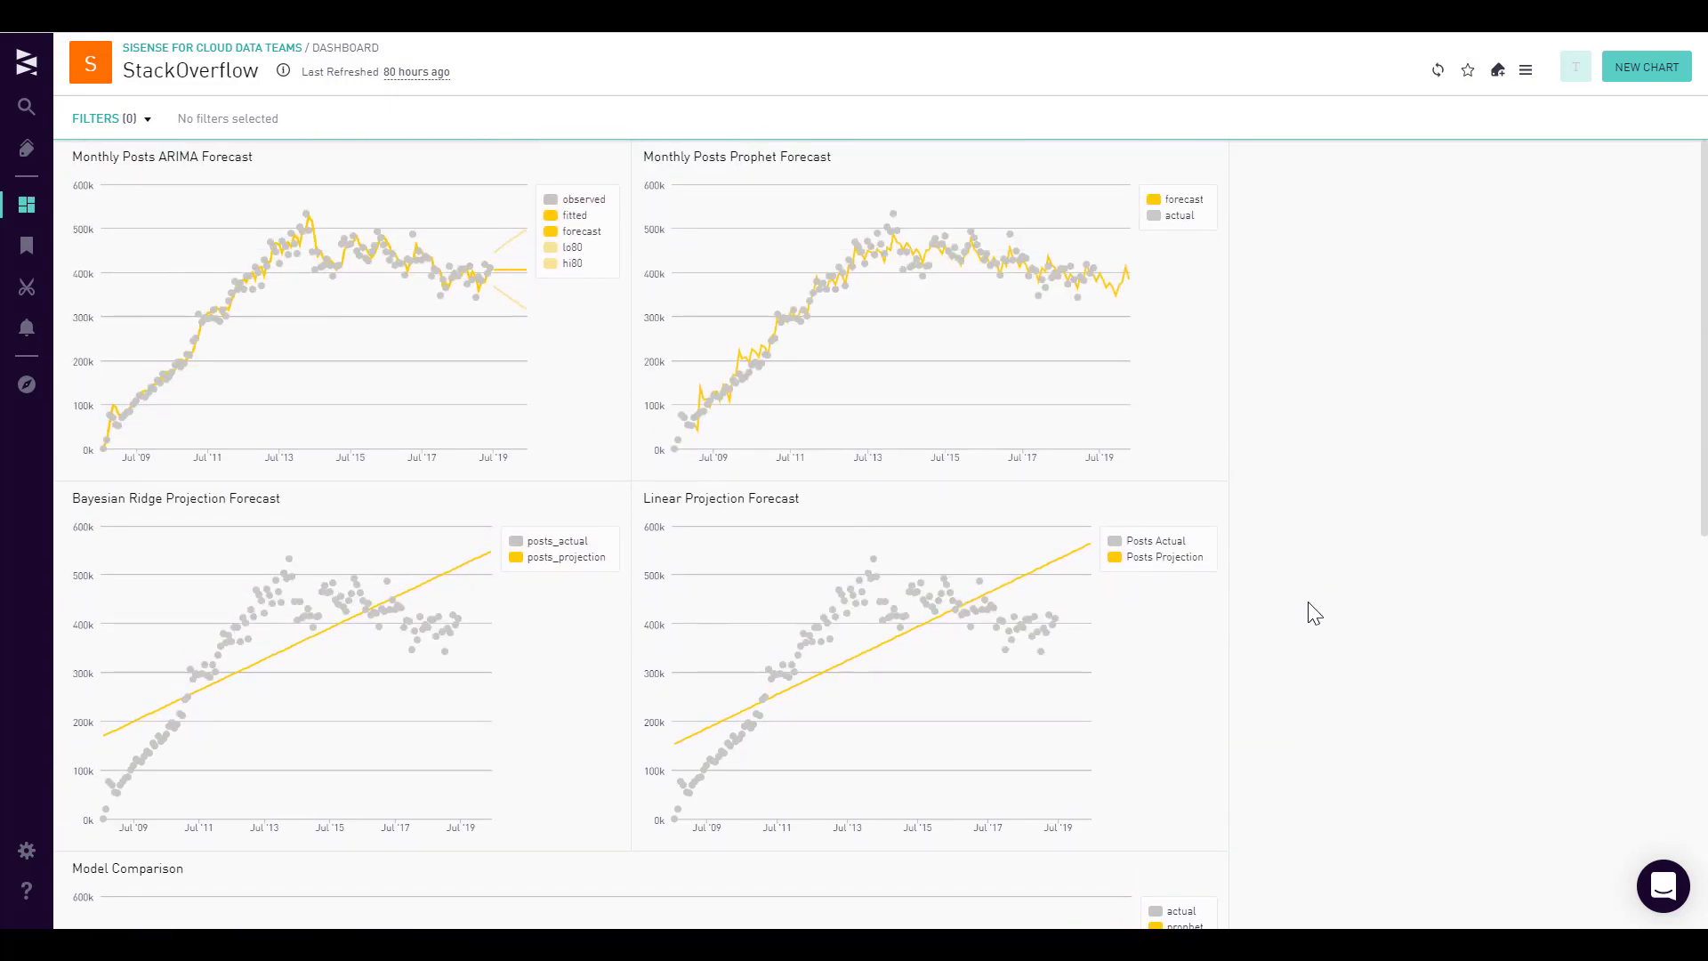
{"action": "left_click", "coordinate": [591, 157]}
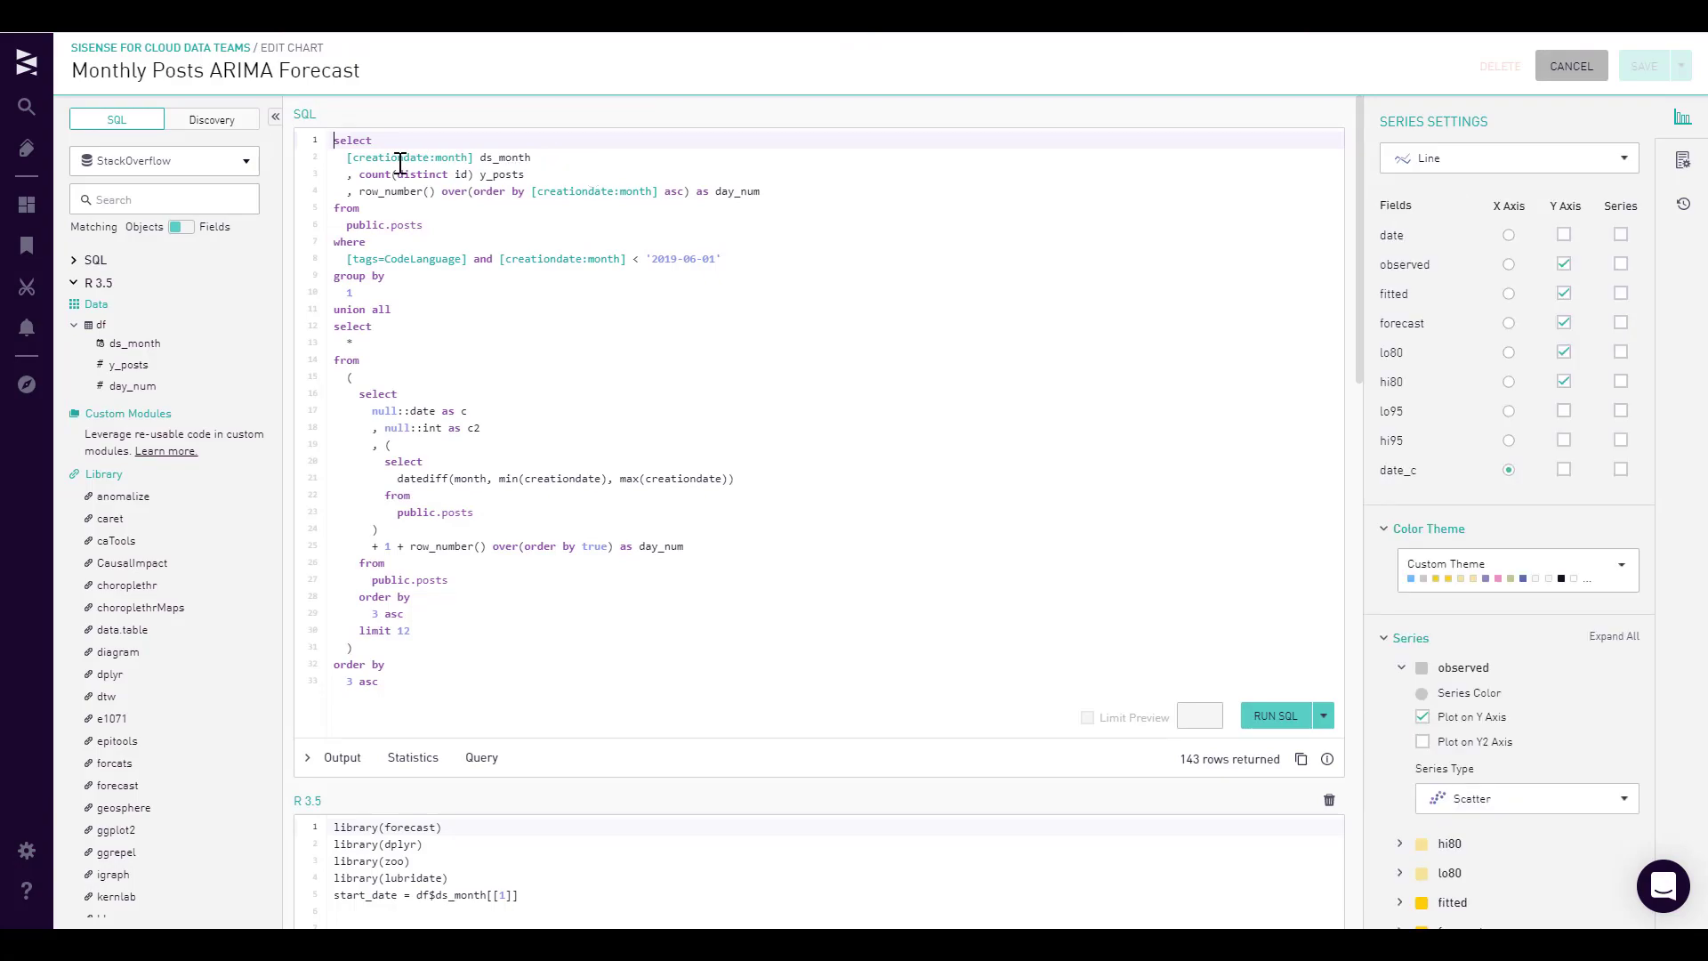
- Check the database list without changing it and expand the SQL schema to list tables
{"action": "left_click", "coordinate": [249, 162]}
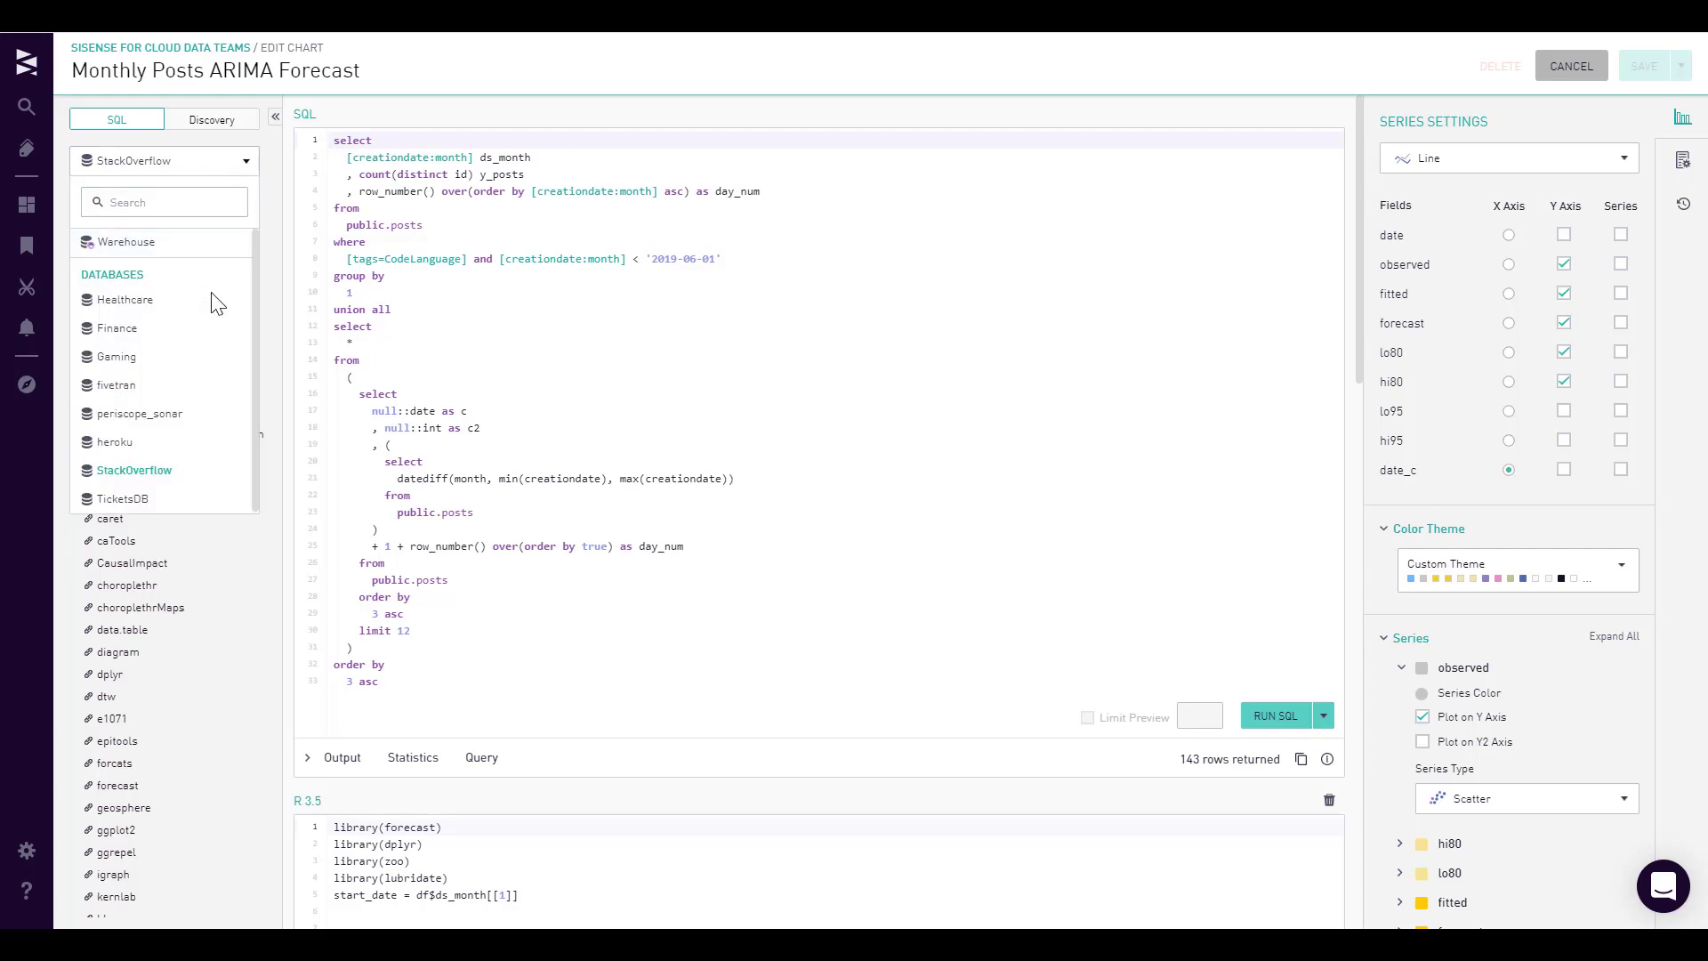
{"action": "left_click", "coordinate": [266, 200]}
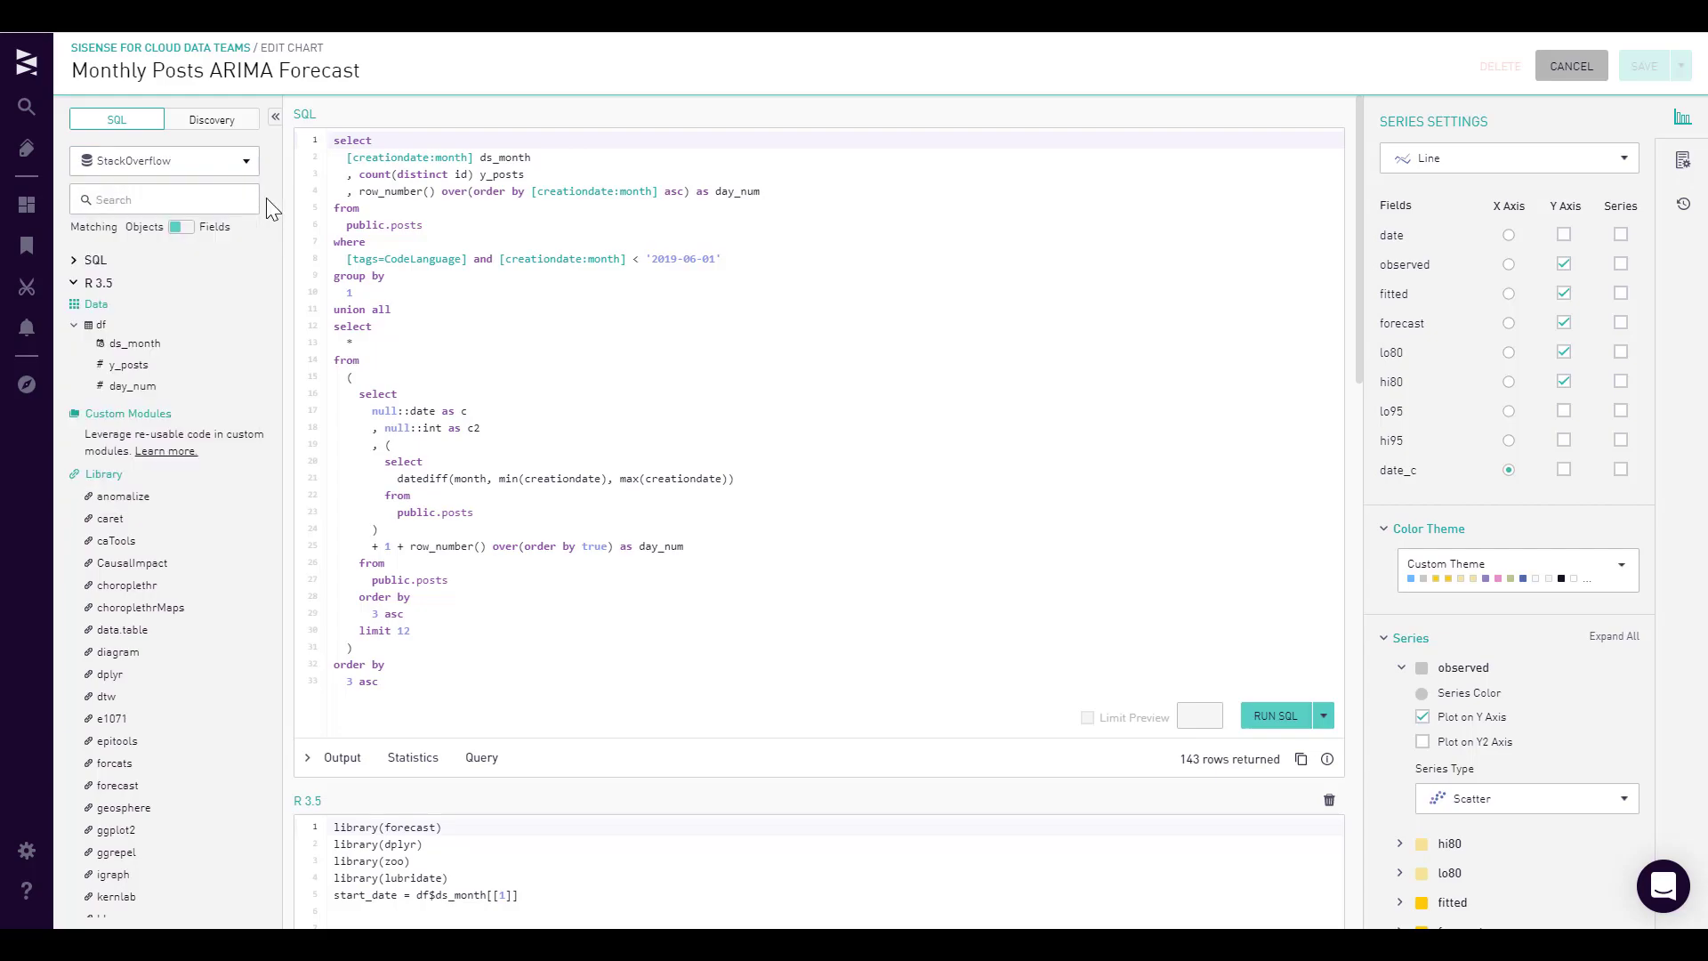
{"action": "left_click", "coordinate": [78, 260]}
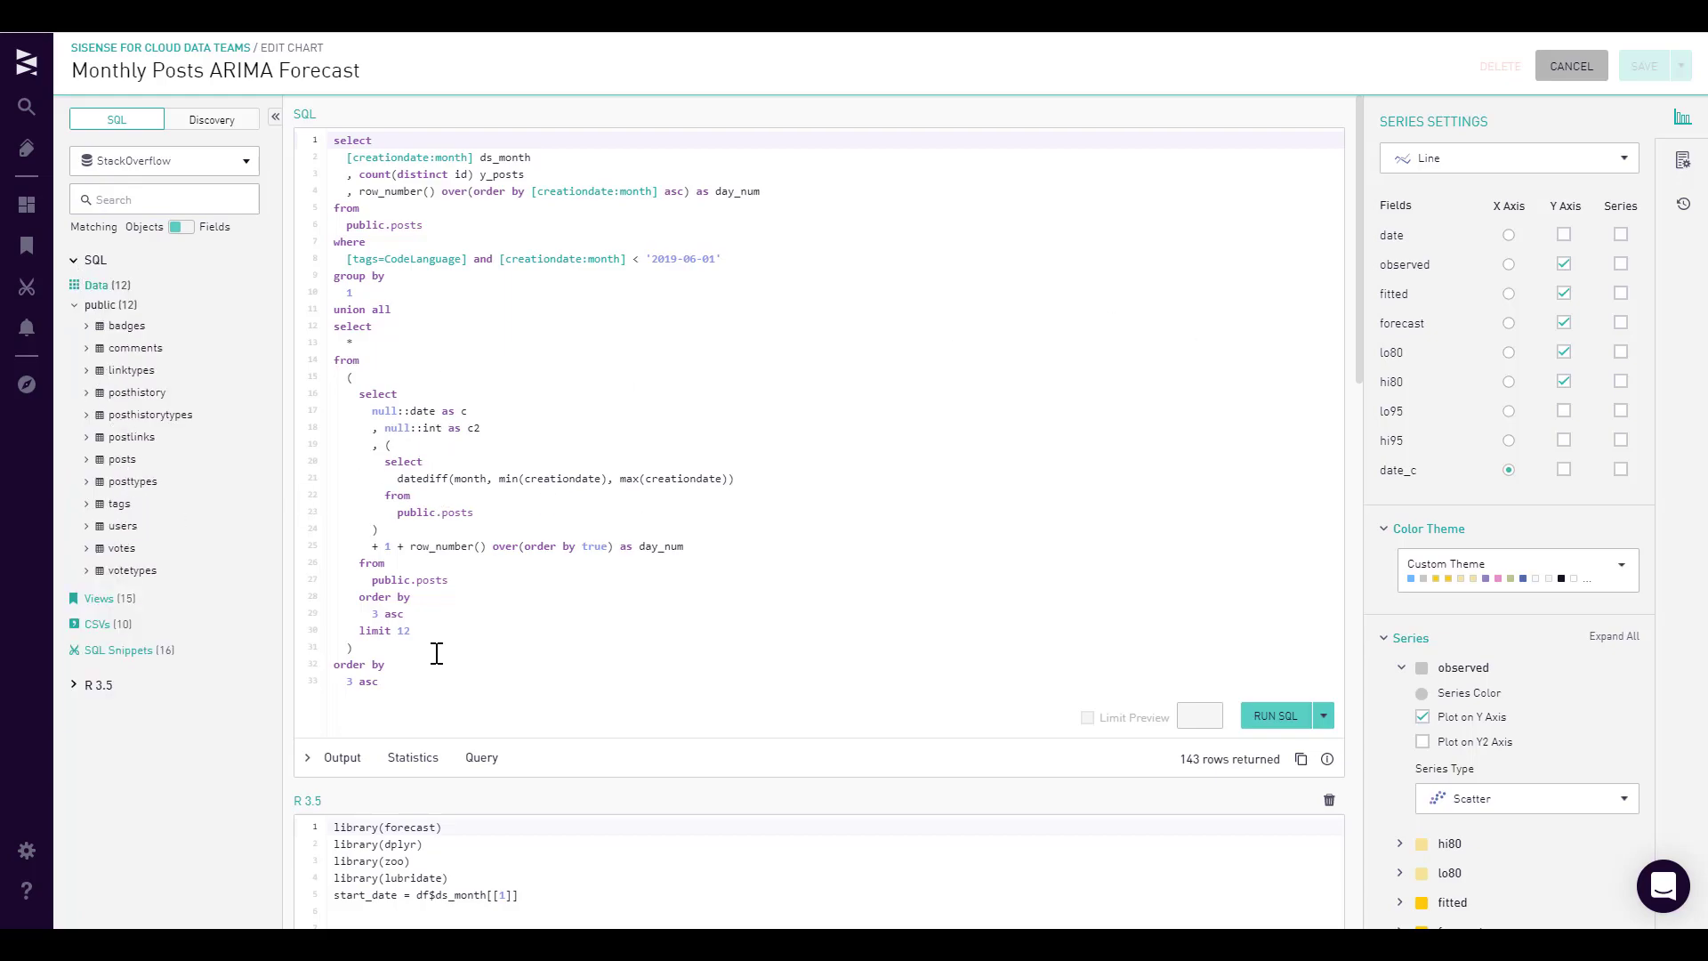
- Show column statistics for the ARIMA query results, then list the R 3.5 data fields and libraries
{"action": "scroll", "coordinate": [439, 654], "scroll_direction": "down", "scroll_amount": 1}
{"action": "scroll", "coordinate": [439, 654], "scroll_direction": "down", "scroll_amount": 2}
{"action": "left_click", "coordinate": [416, 674]}
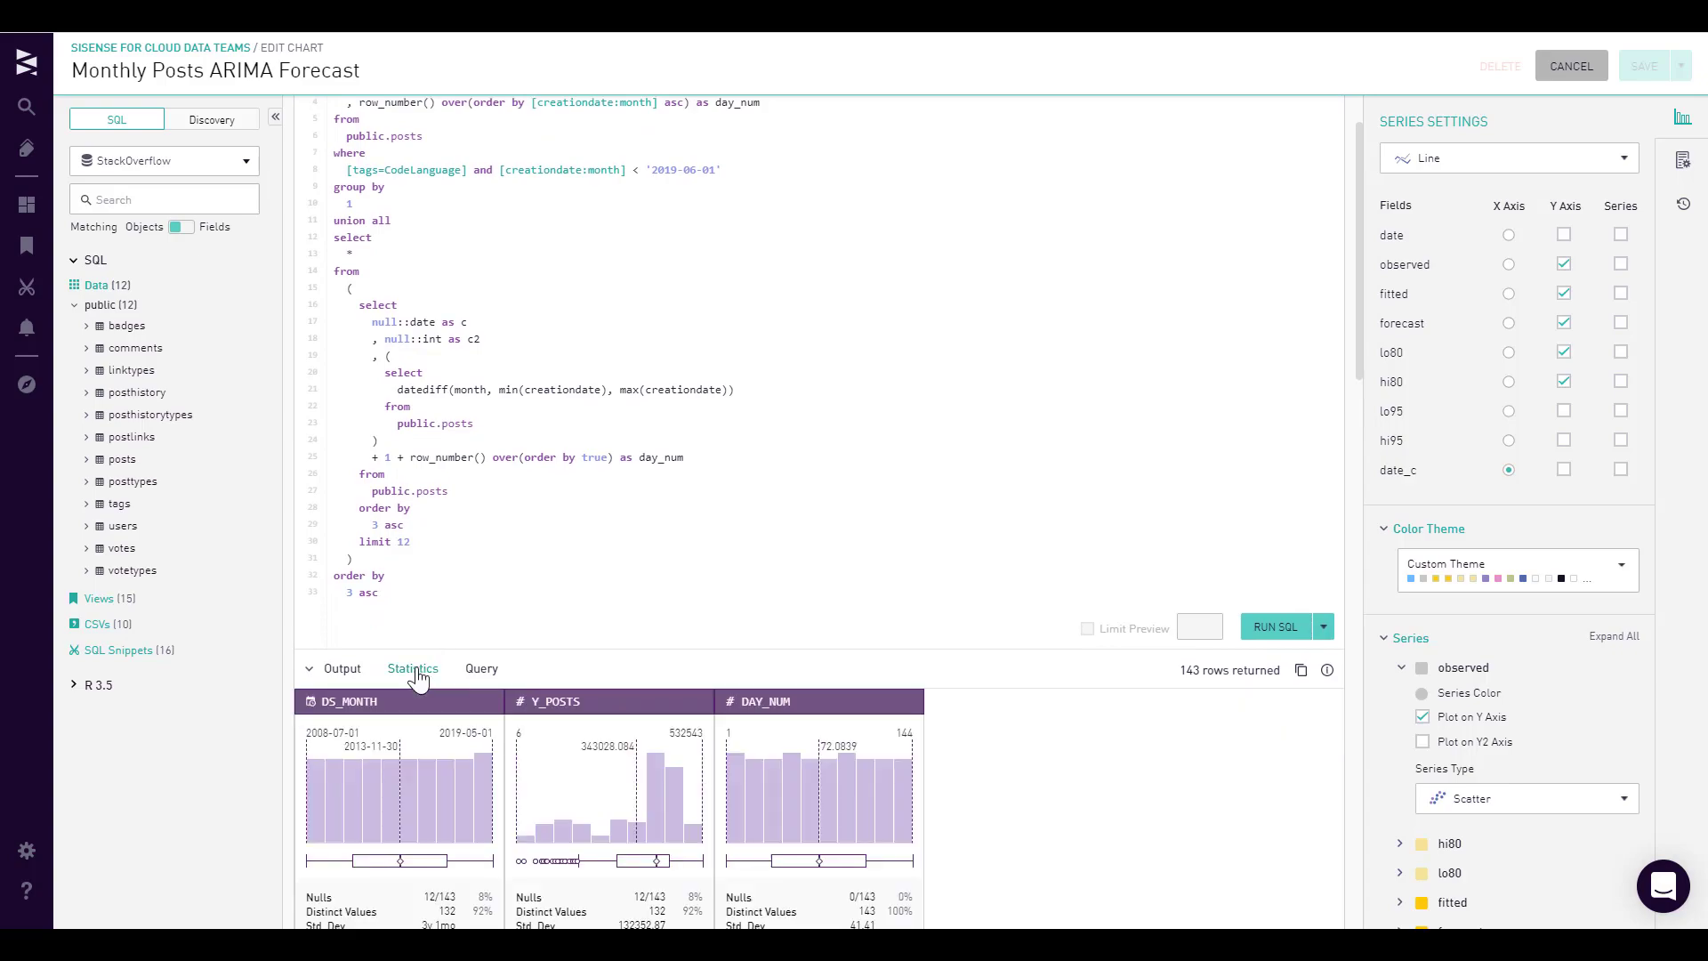
{"action": "scroll", "coordinate": [418, 679], "scroll_direction": "down", "scroll_amount": 3}
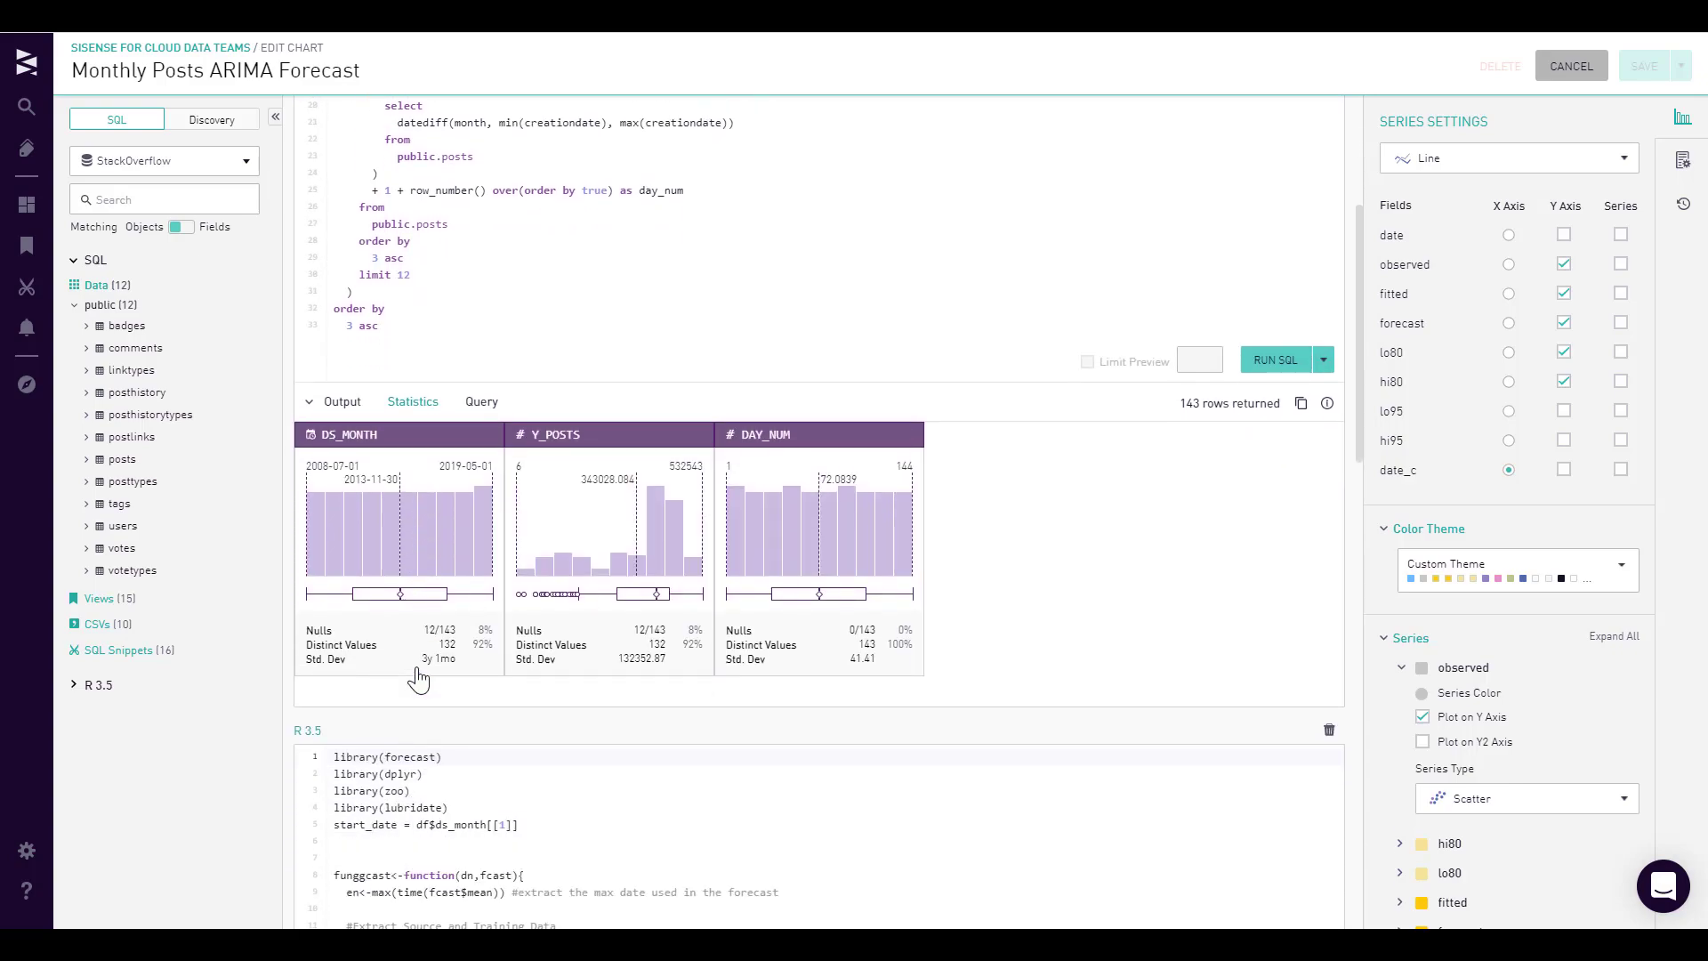
{"action": "left_click", "coordinate": [74, 687]}
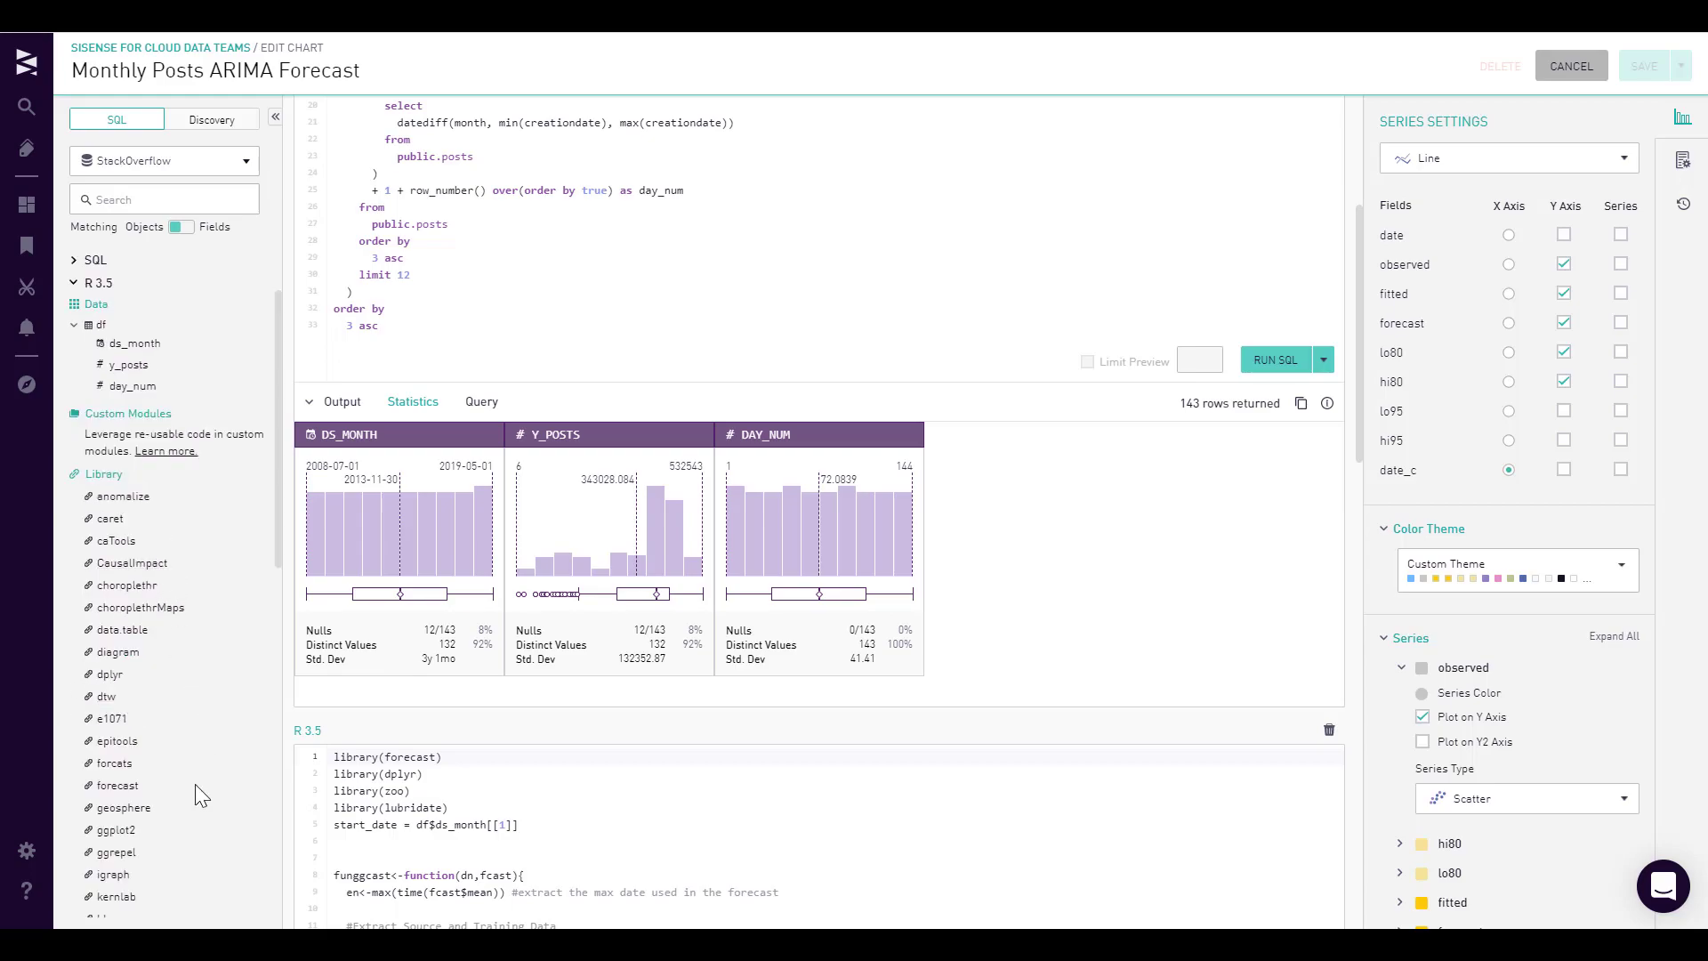
- Review the R 3.5 forecasting code and show statistics for its output's forecast and confidence columns
{"action": "scroll", "coordinate": [456, 747], "scroll_direction": "down", "scroll_amount": 5}
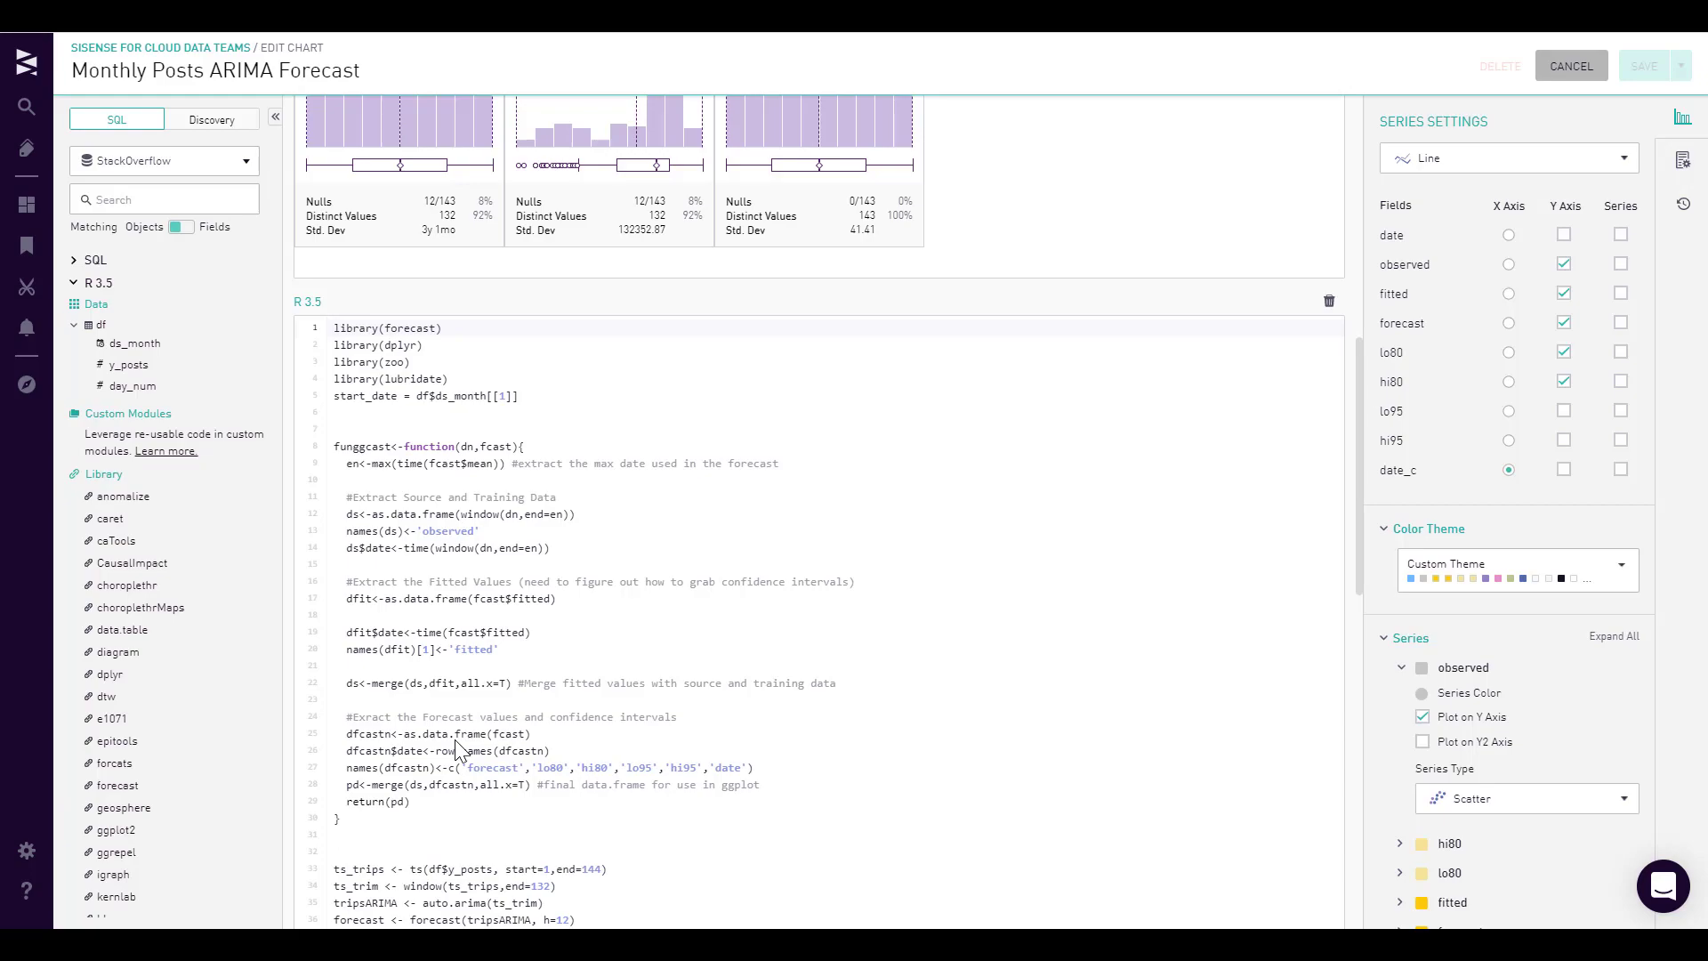
{"action": "scroll", "coordinate": [456, 739], "scroll_direction": "down", "scroll_amount": 8}
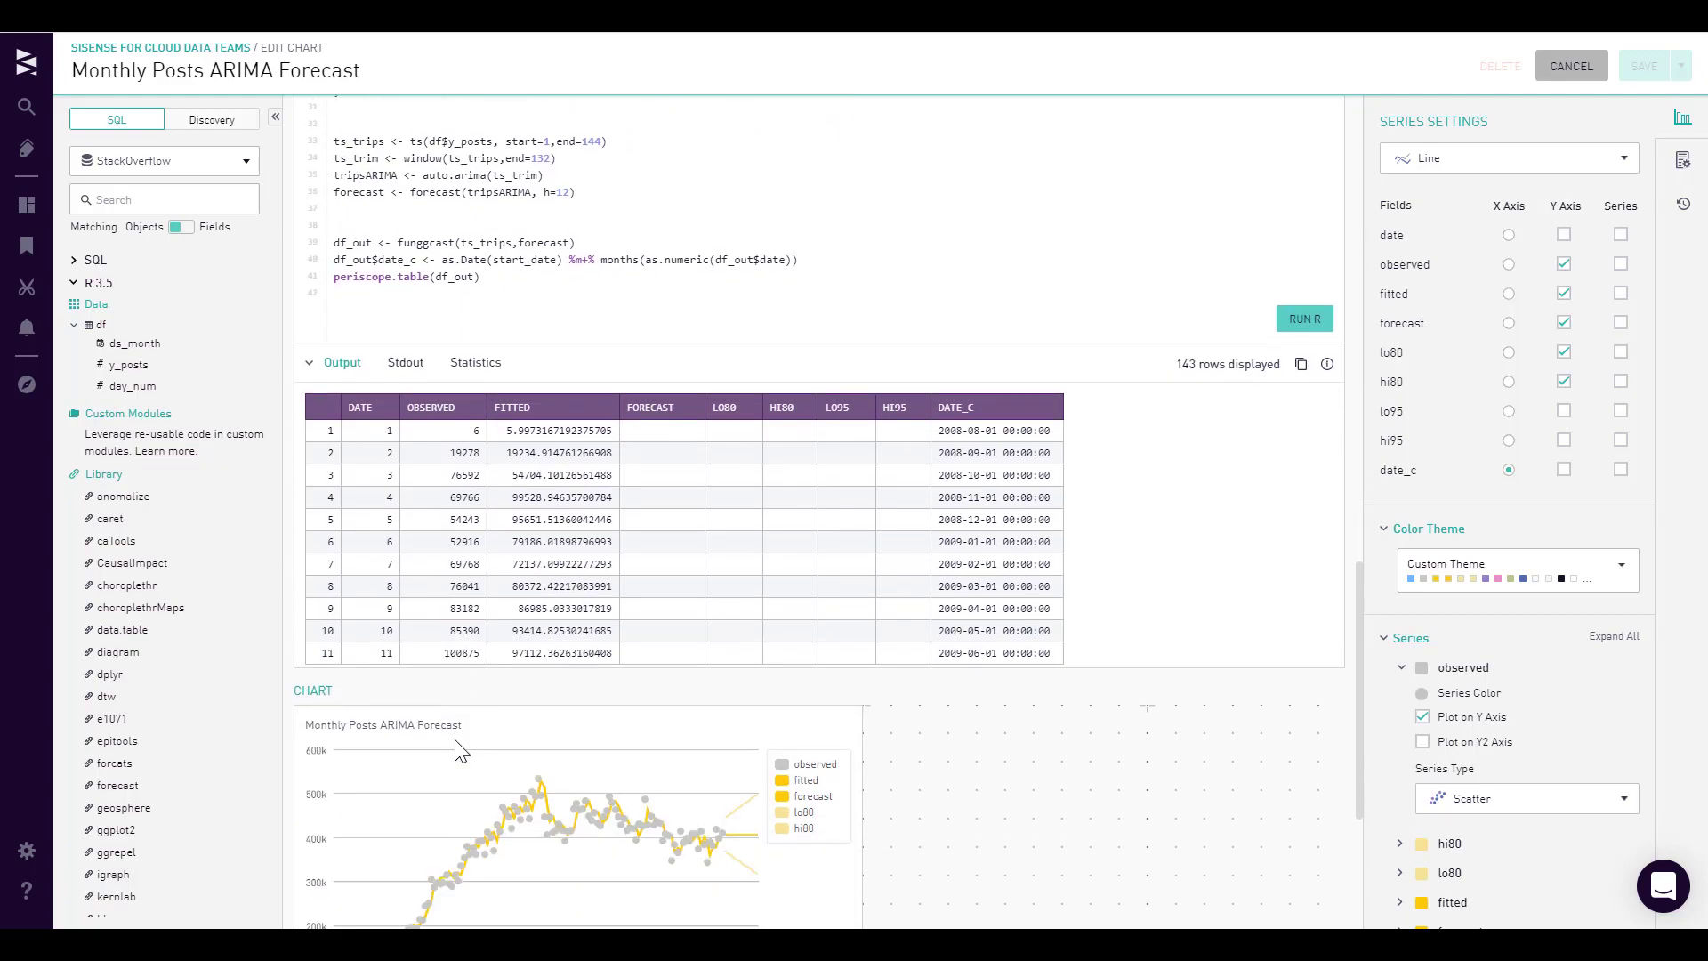
{"action": "left_click", "coordinate": [481, 365]}
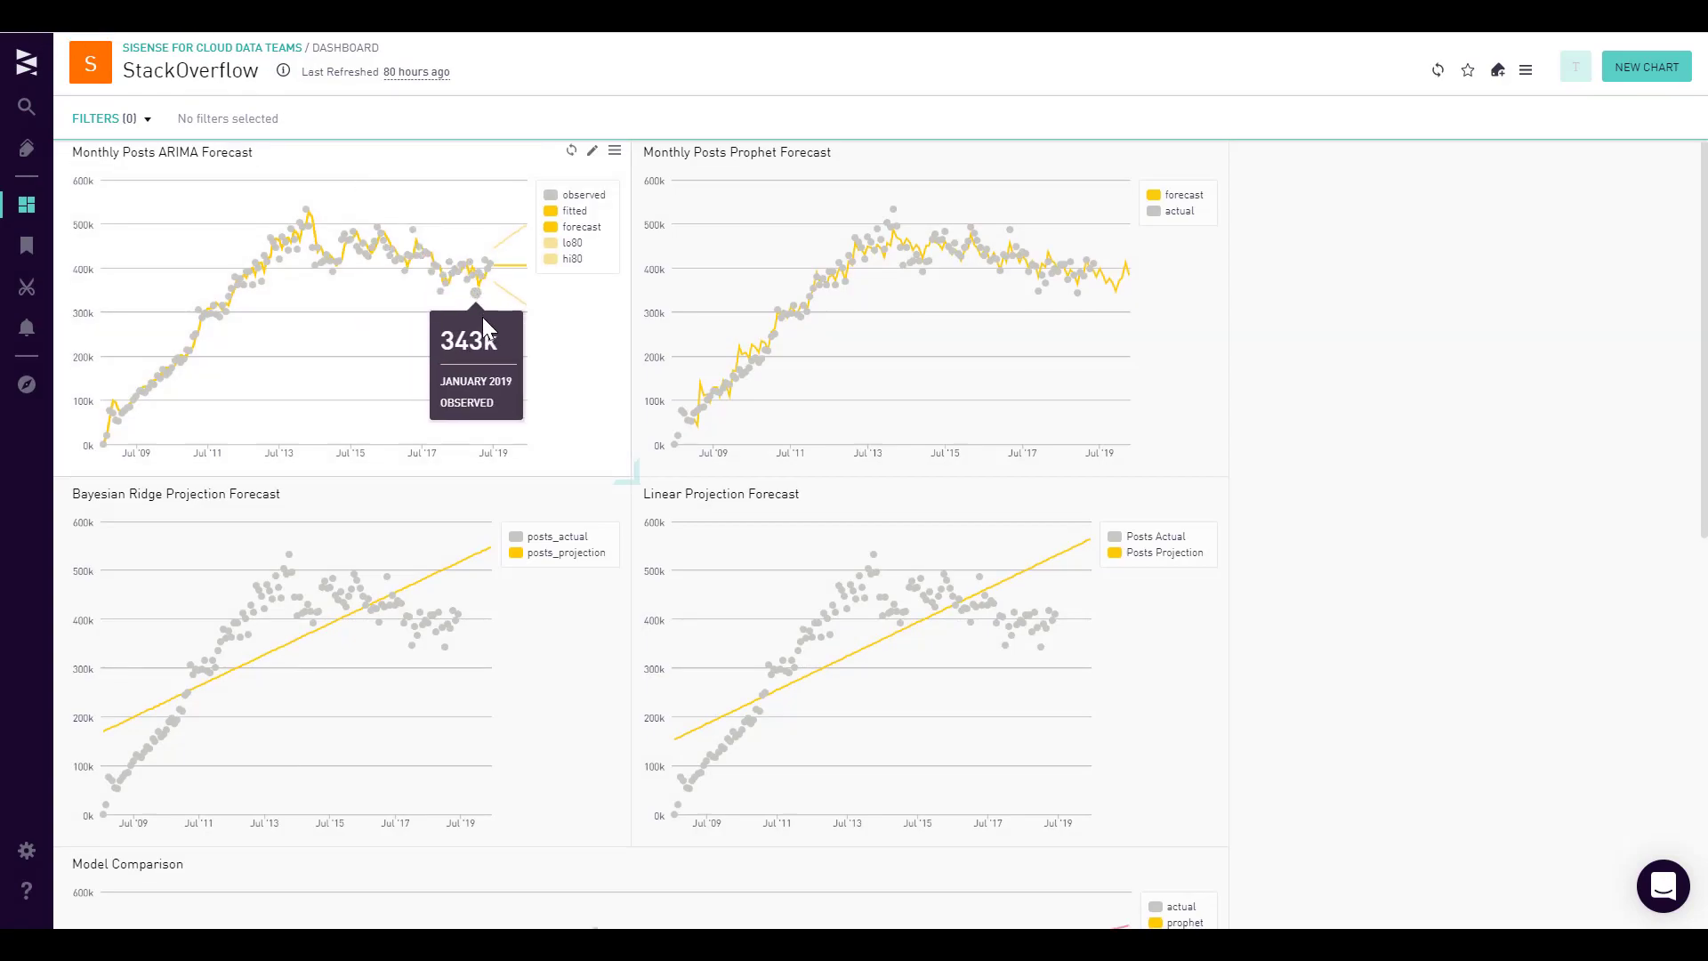
- Bring the Model Comparison chart into view and open its More Options menu
{"action": "scroll", "coordinate": [483, 317], "scroll_direction": "down", "scroll_amount": 4}
{"action": "scroll", "coordinate": [483, 320], "scroll_direction": "down", "scroll_amount": 1}
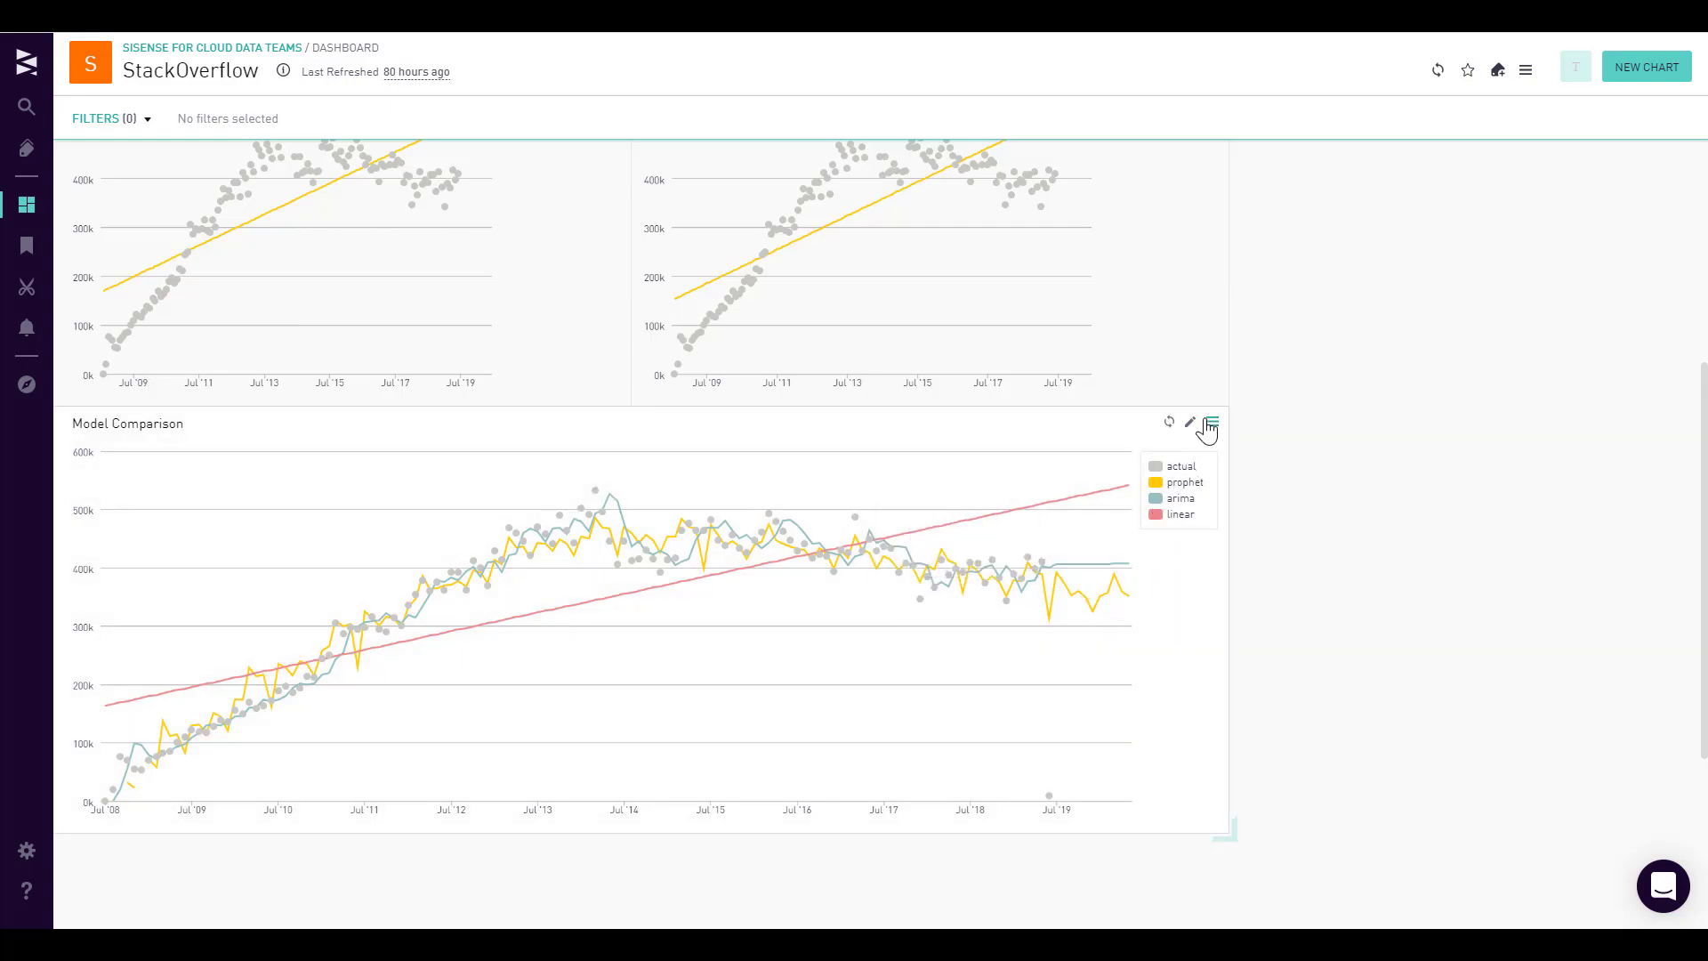
{"action": "left_click", "coordinate": [1211, 424]}
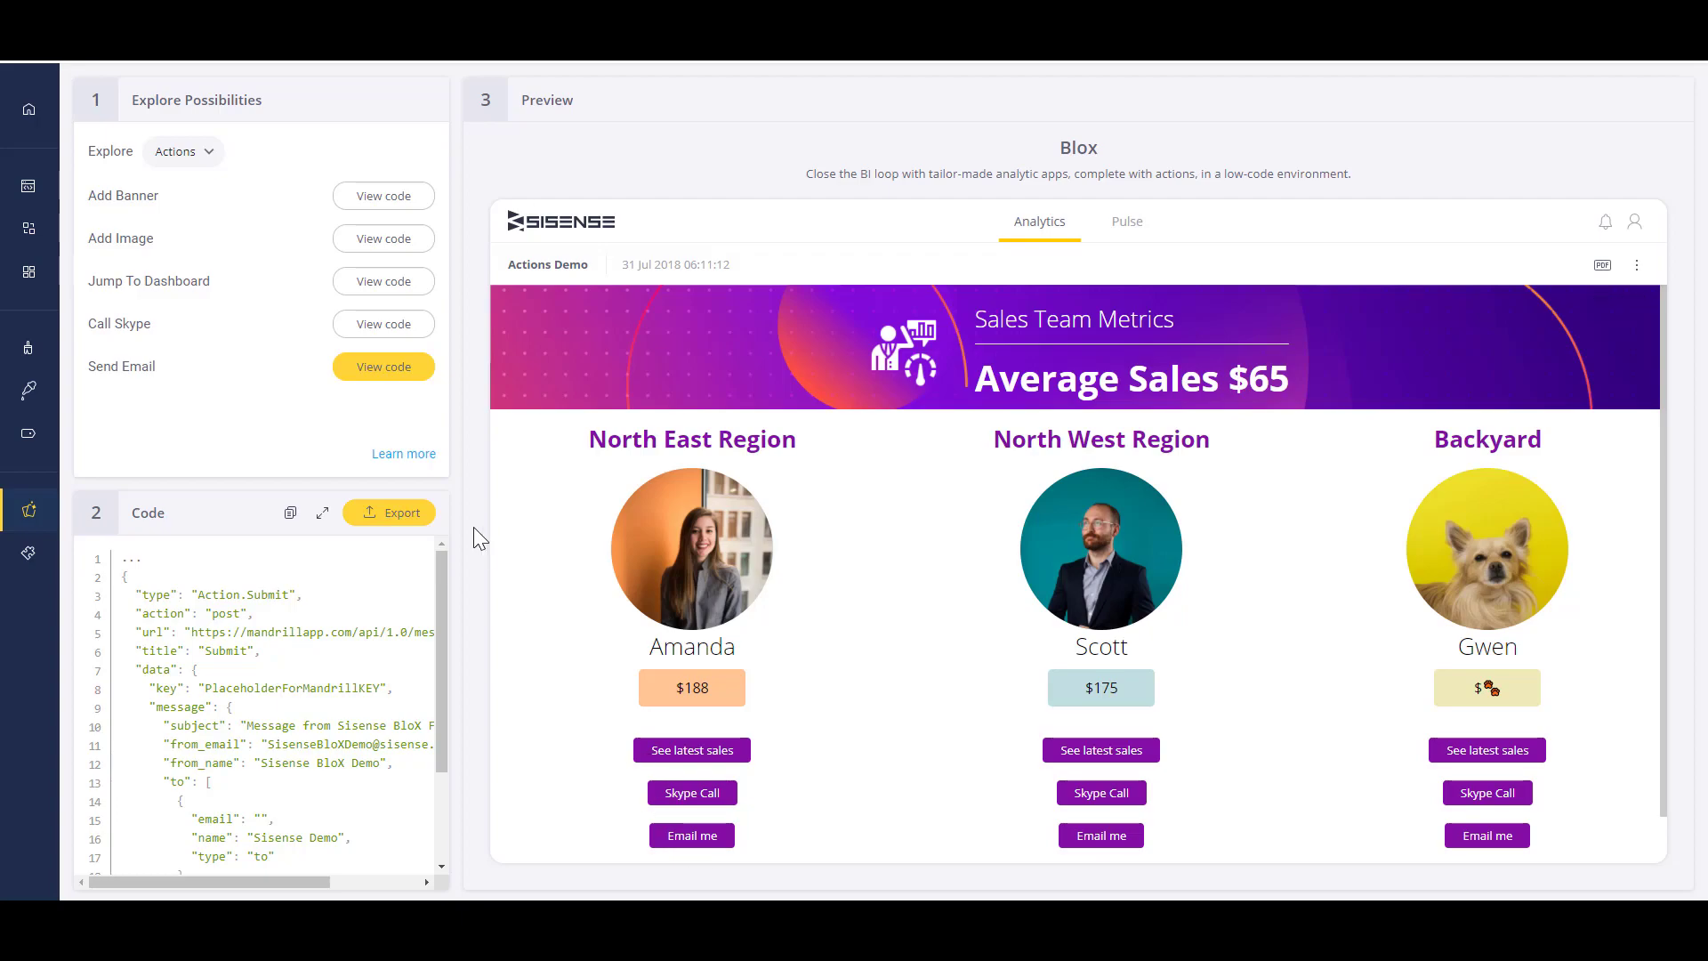
- View the Call Skype action code, try and close the 'Email me' form, then return to Intro
{"action": "left_click", "coordinate": [366, 325]}
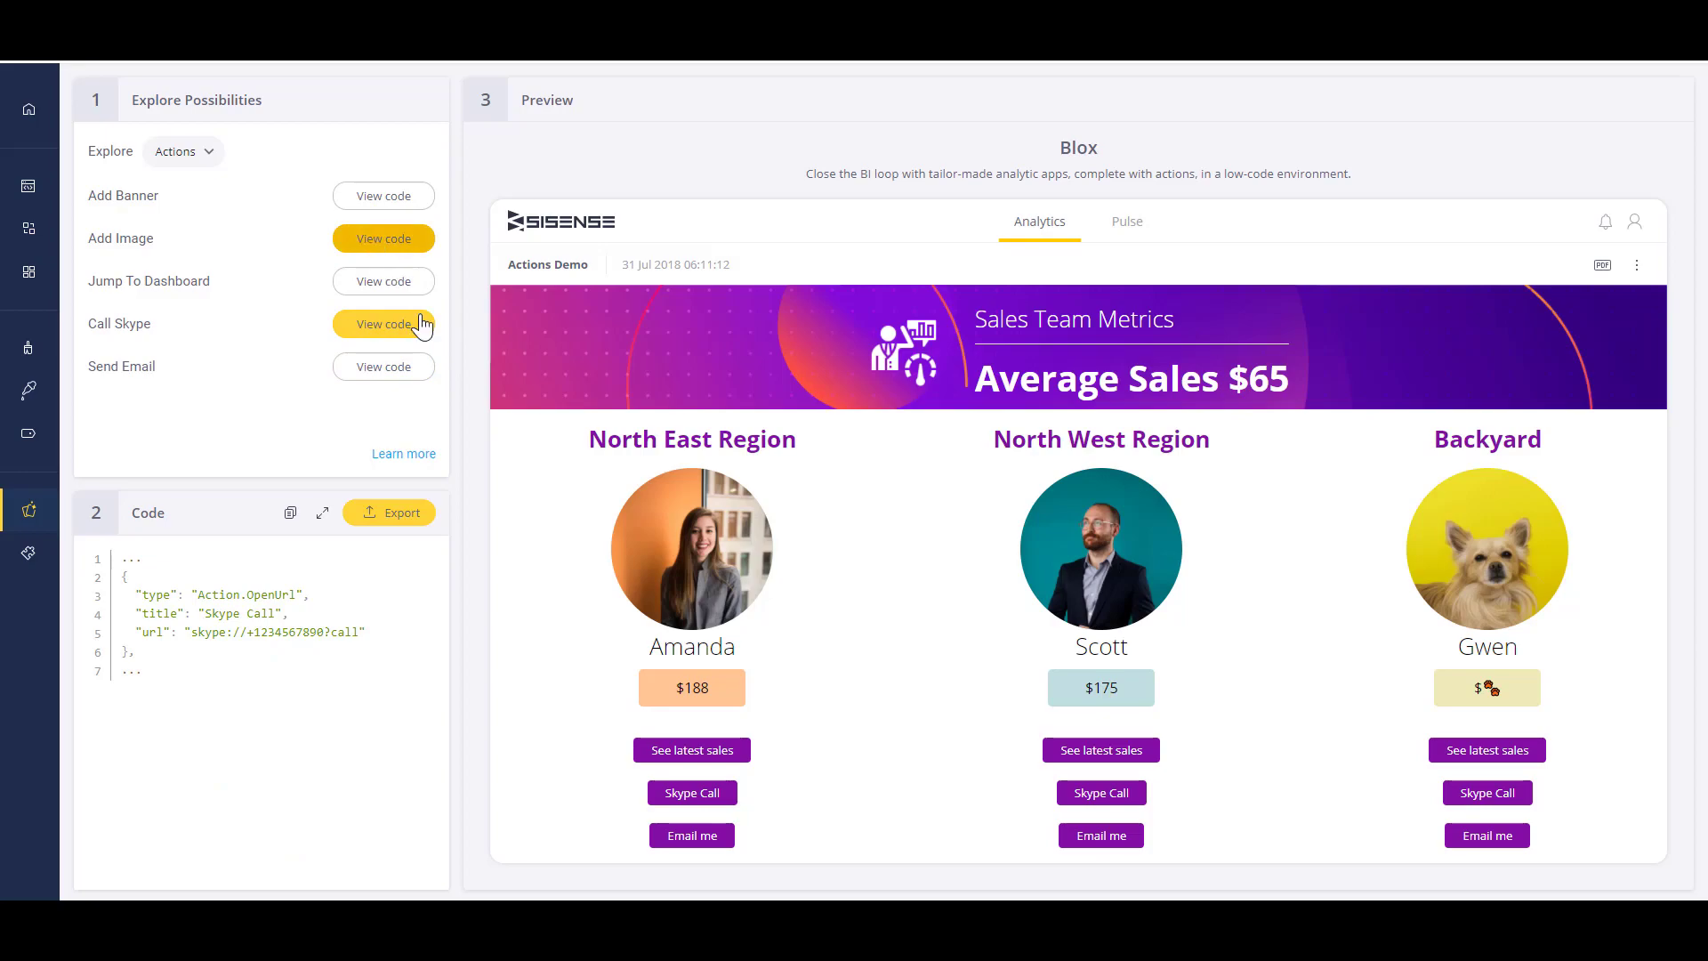
{"action": "left_click", "coordinate": [711, 839]}
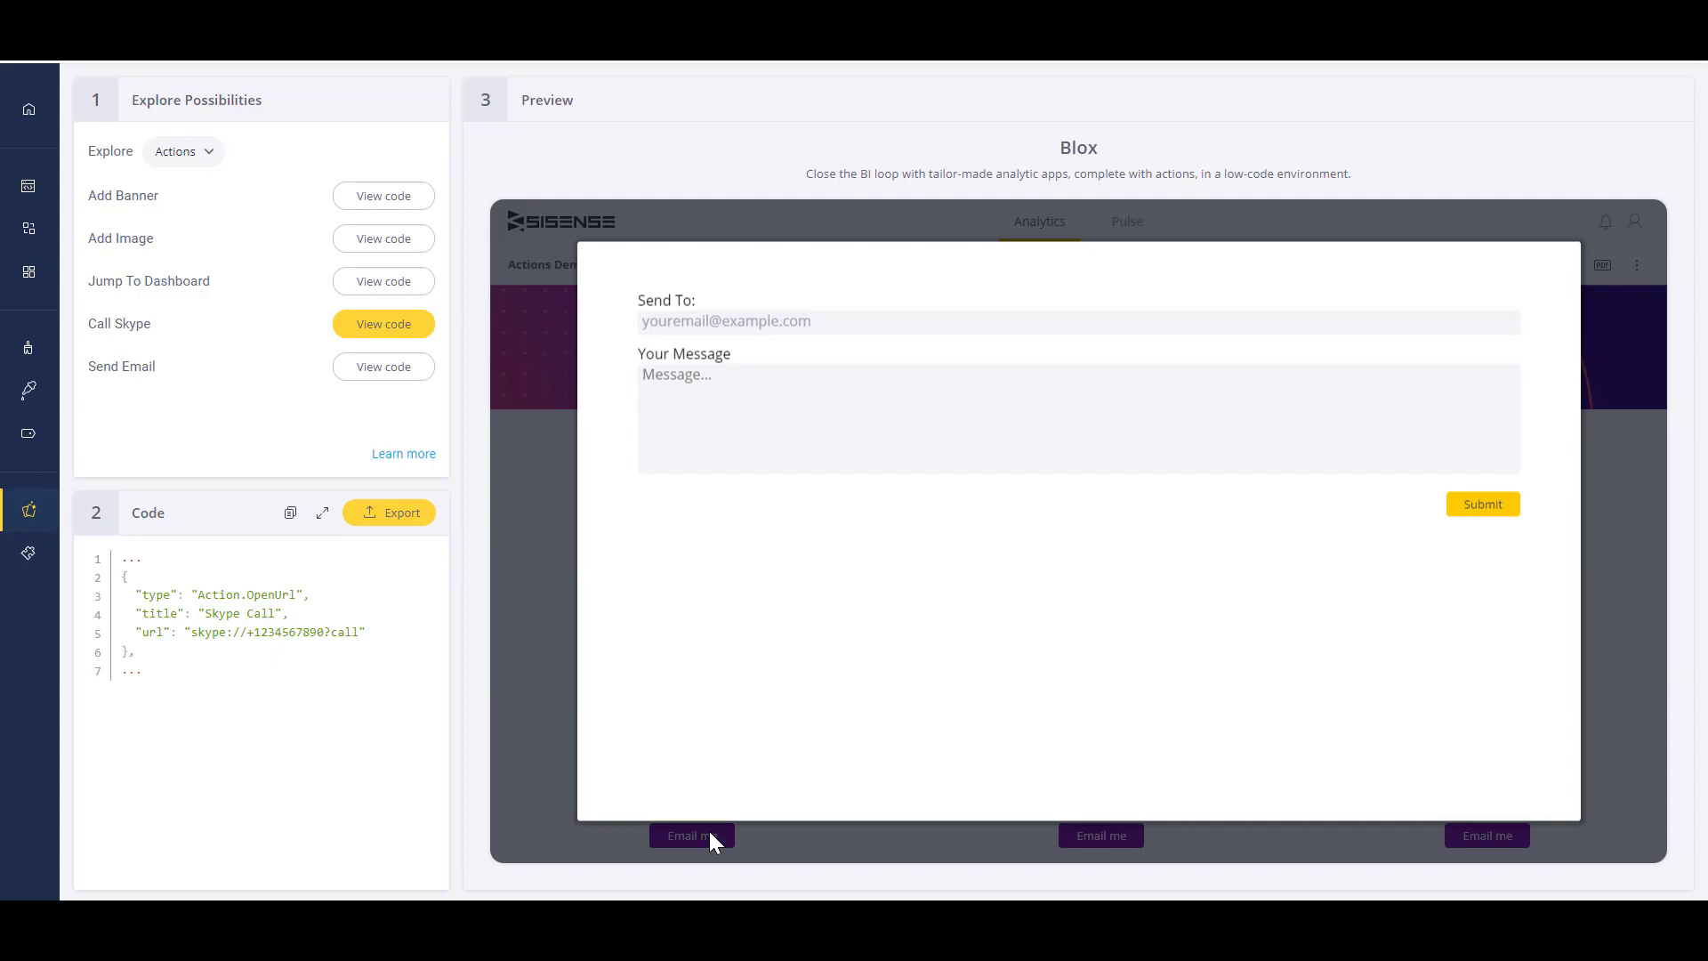
{"action": "left_click", "coordinate": [526, 618]}
{"action": "left_click", "coordinate": [26, 110]}
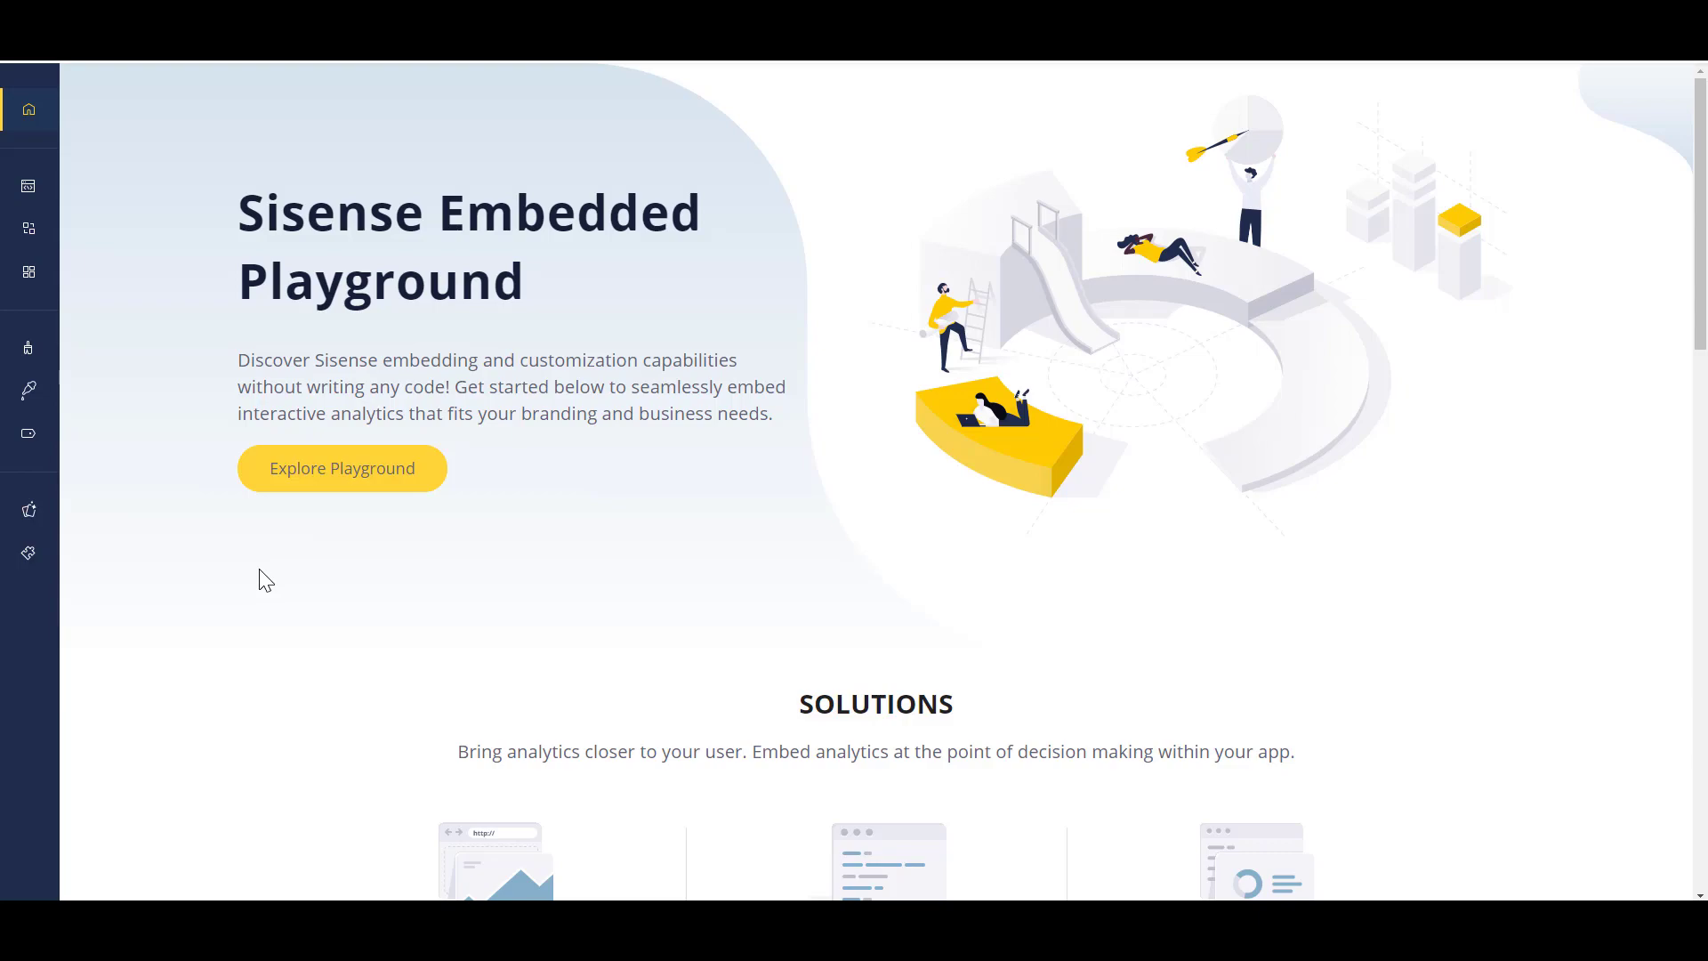
- Run the Iframe embed code to preview the IT dashboard, switch it to Healthcare, then open Embed SDK
{"action": "scroll", "coordinate": [265, 580], "scroll_direction": "down", "scroll_amount": 5}
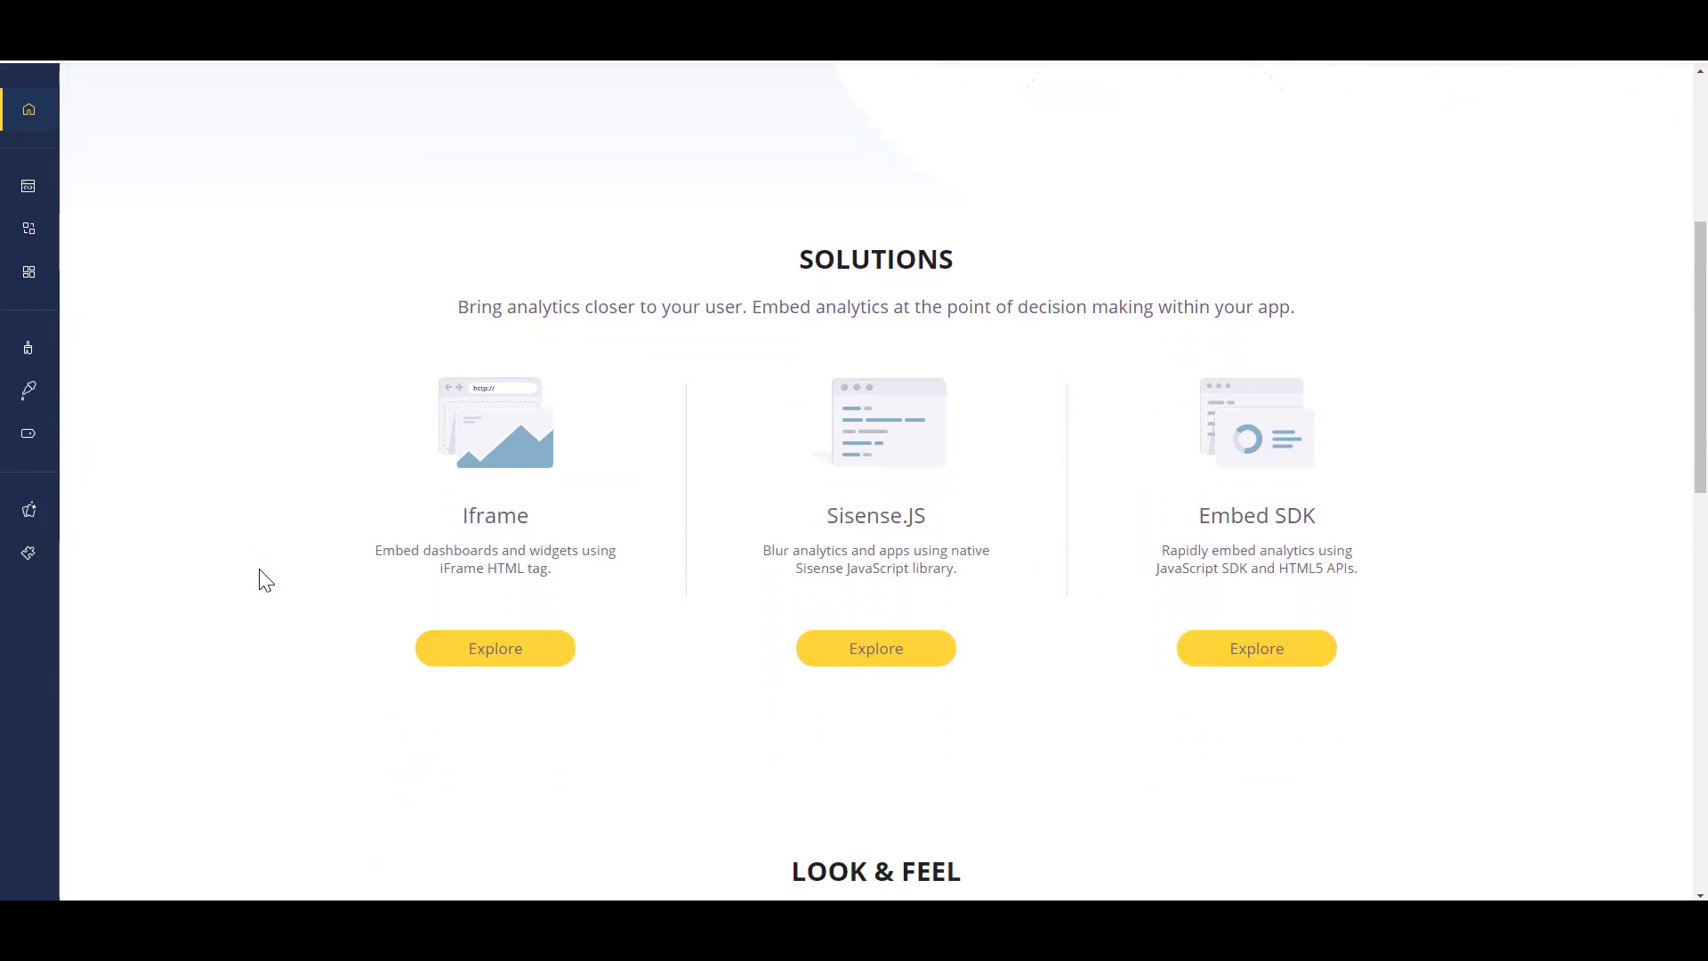
{"action": "left_click", "coordinate": [488, 658]}
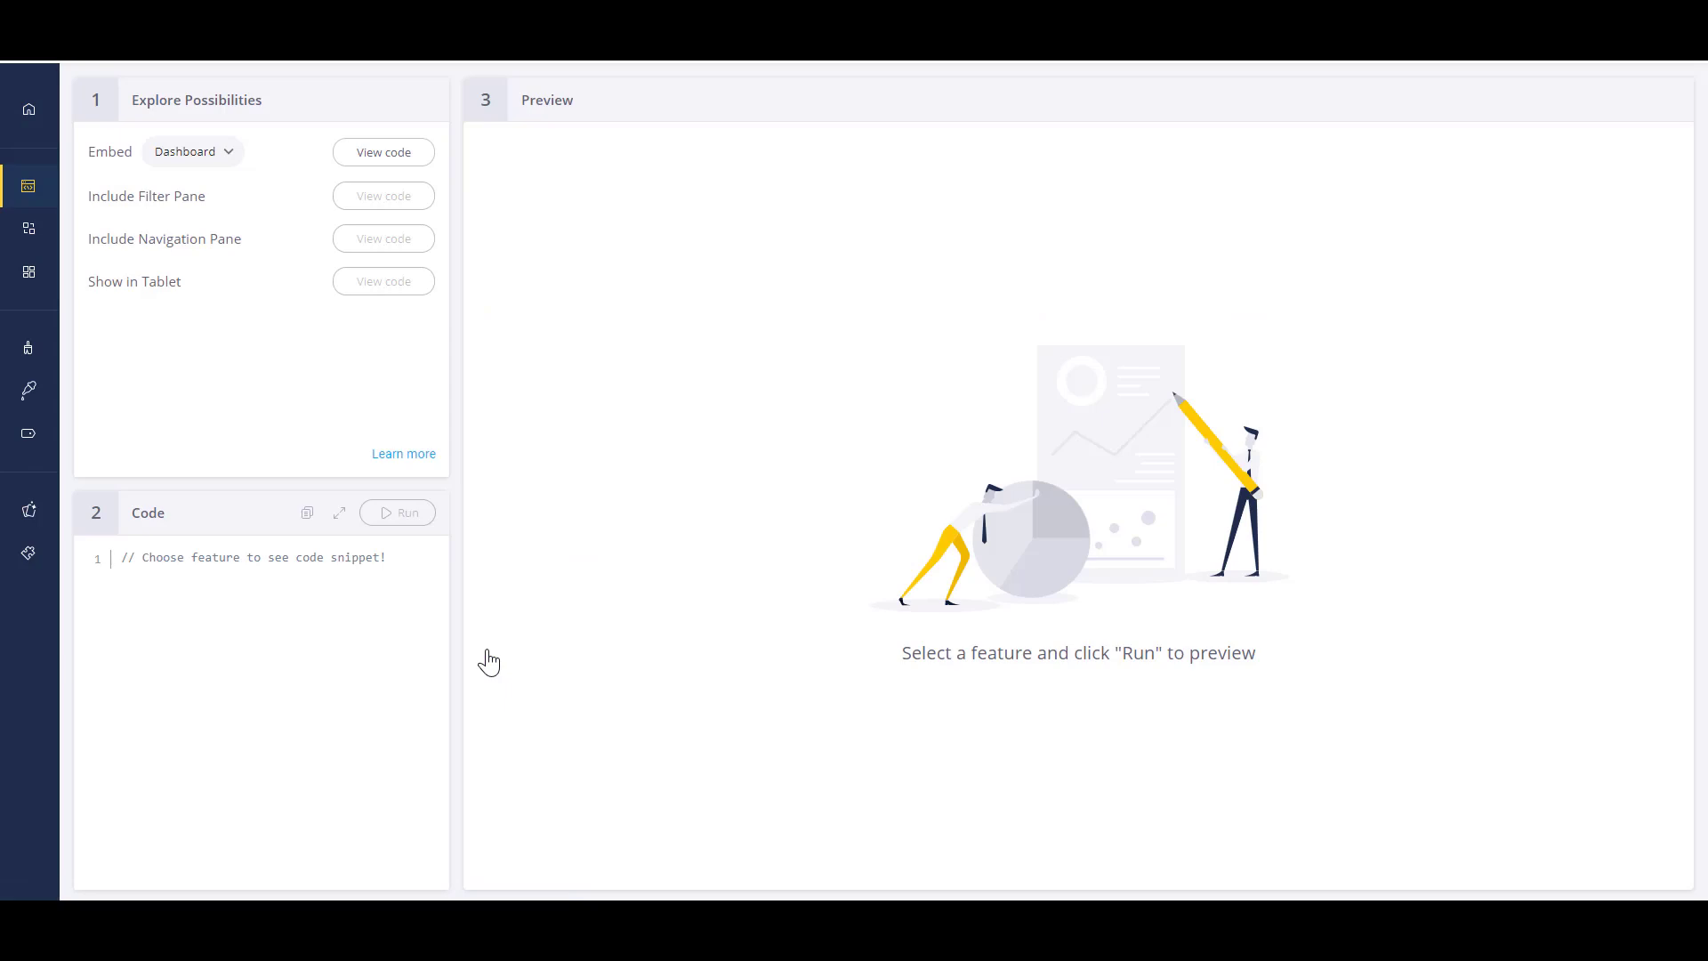
{"action": "left_click", "coordinate": [372, 160]}
{"action": "left_click", "coordinate": [405, 513]}
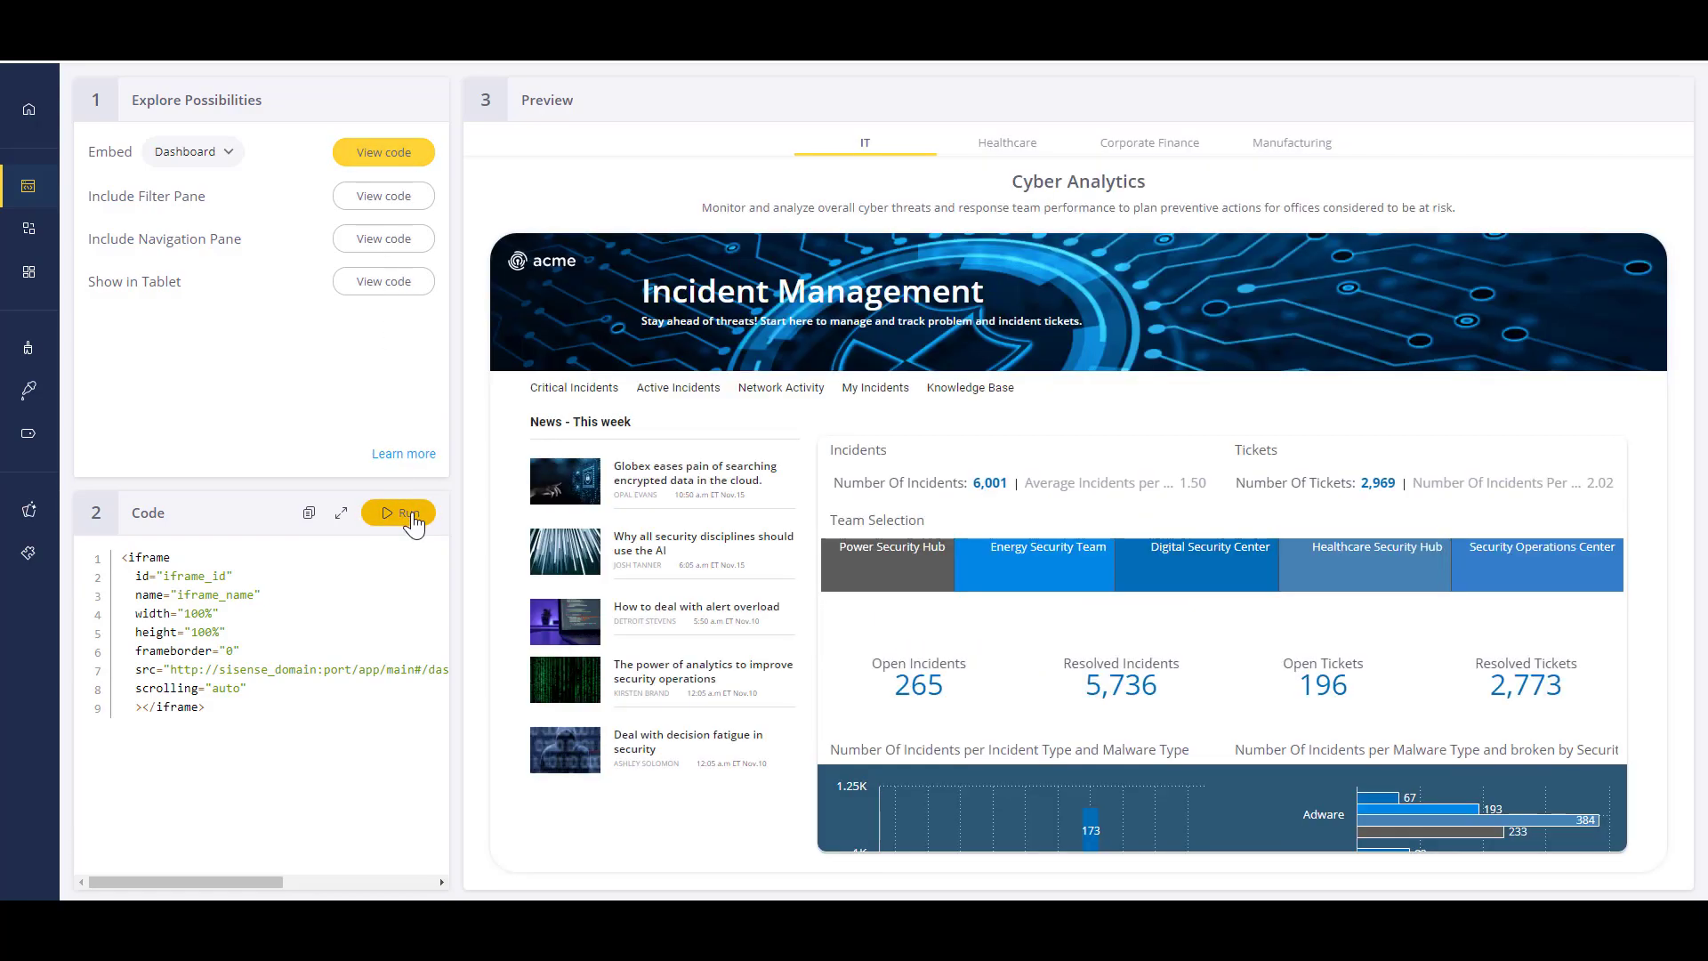
{"action": "left_click", "coordinate": [998, 147]}
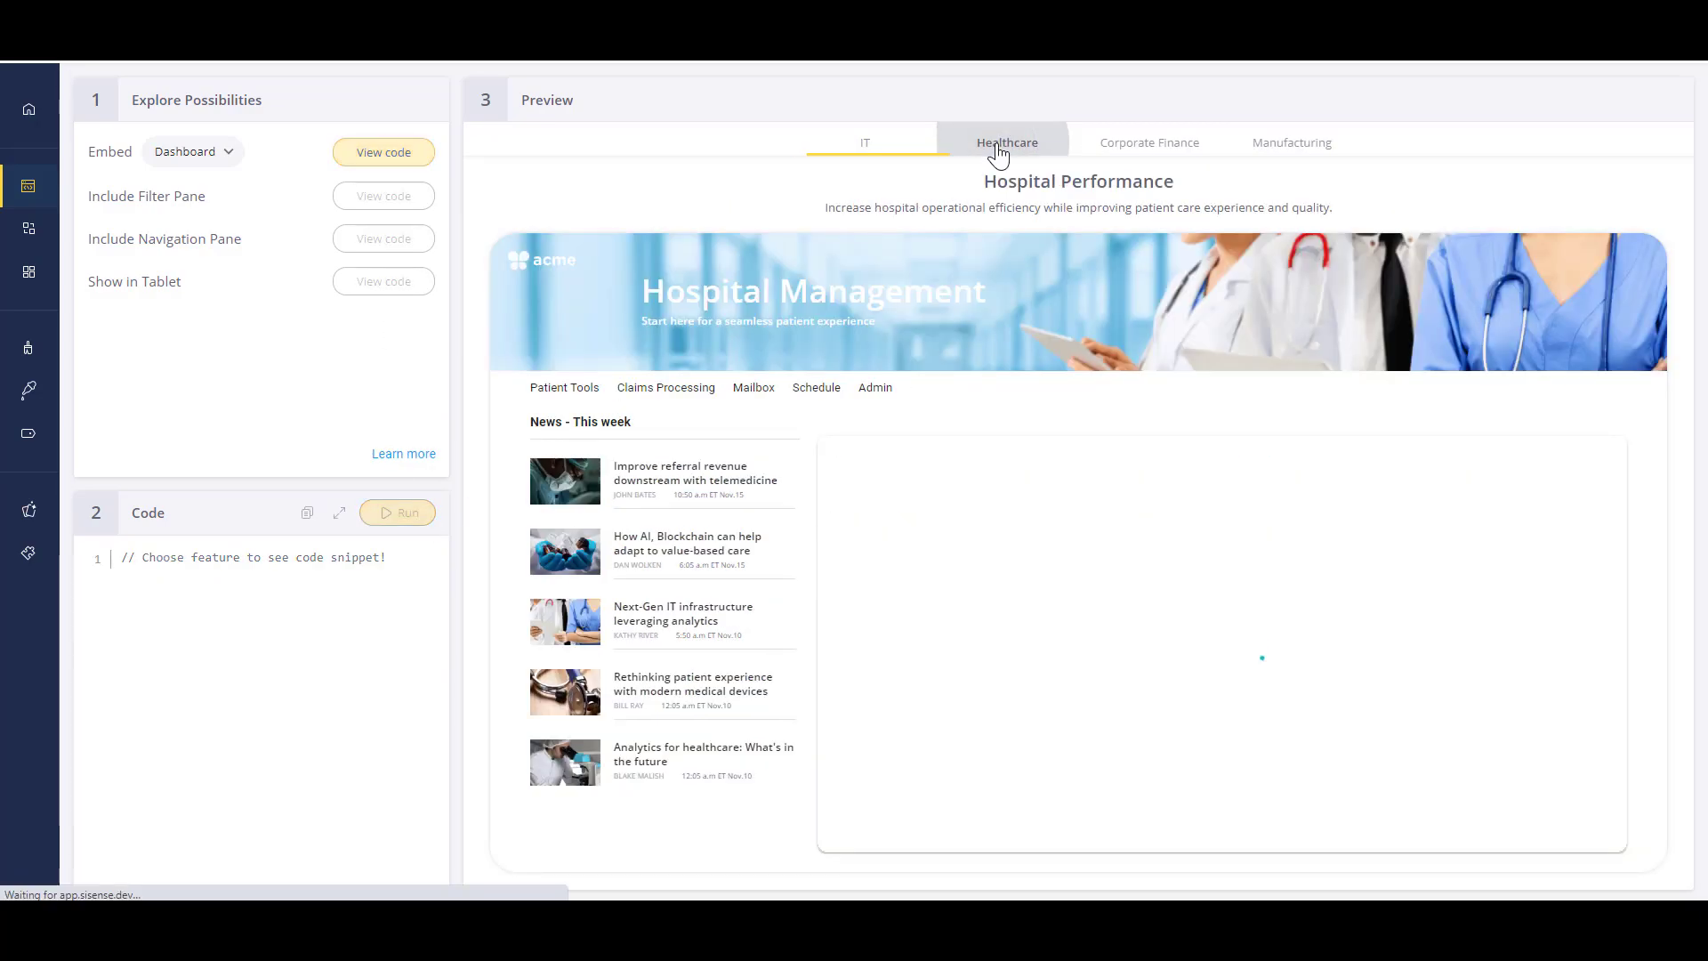
{"action": "left_click", "coordinate": [35, 233]}
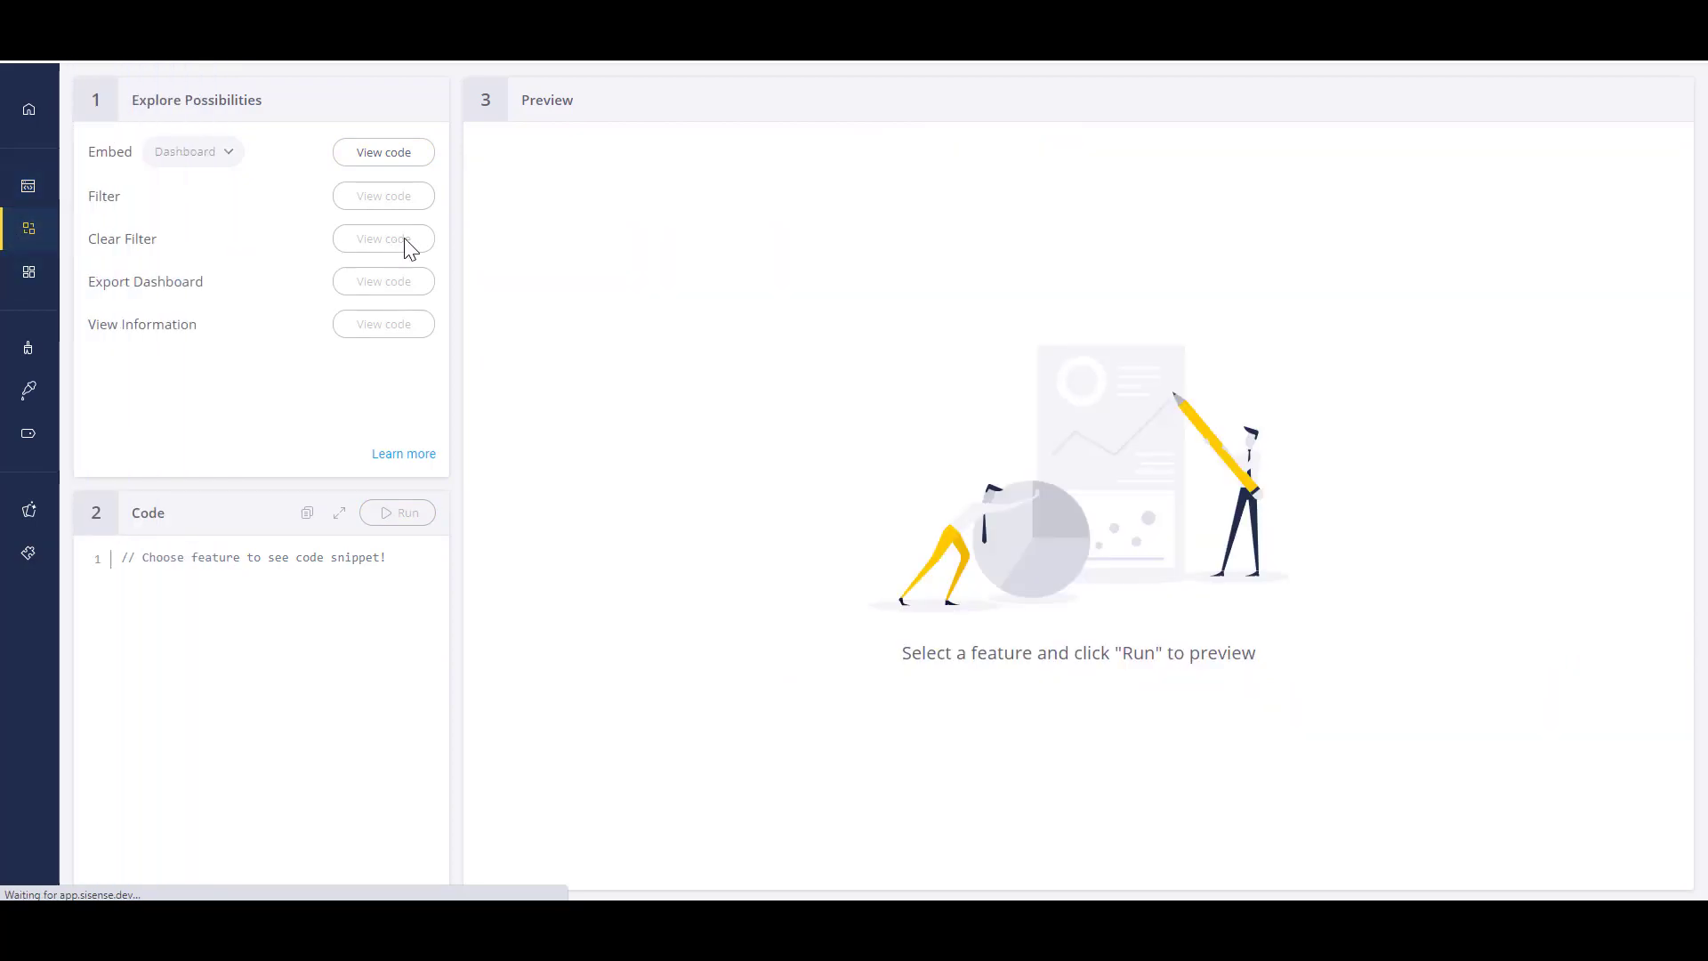
- Run the Embed SDK code to preview the Hospital Performance dashboard
{"action": "left_click", "coordinate": [411, 166]}
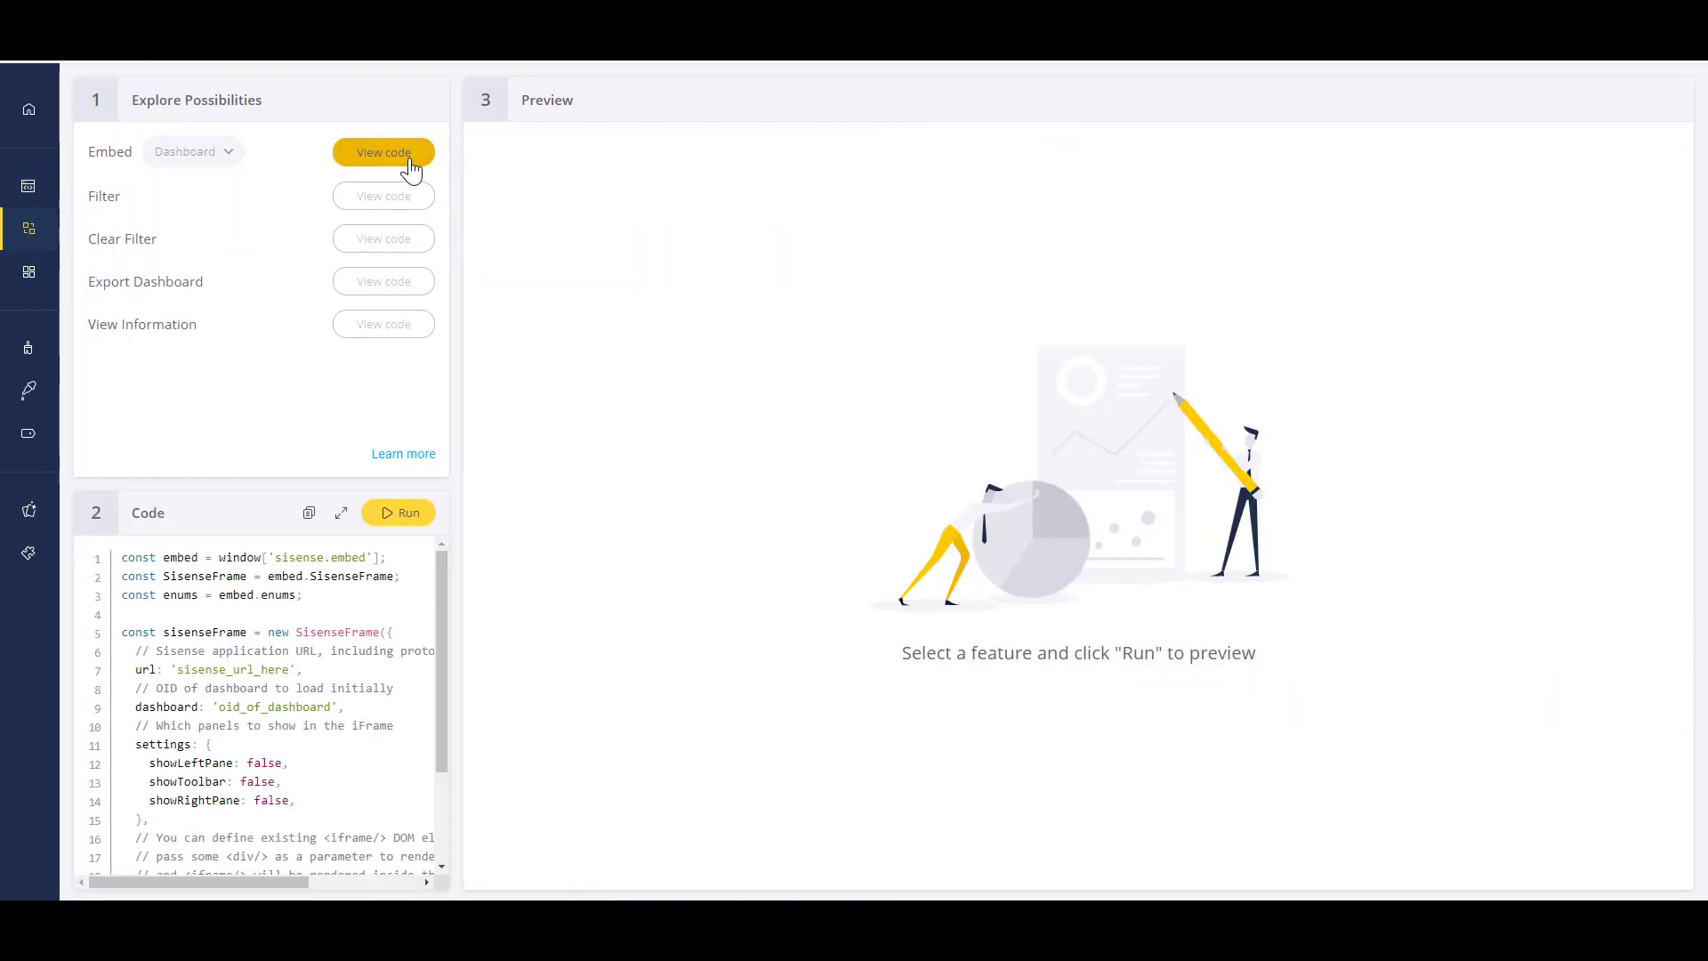
{"action": "left_click", "coordinate": [414, 523]}
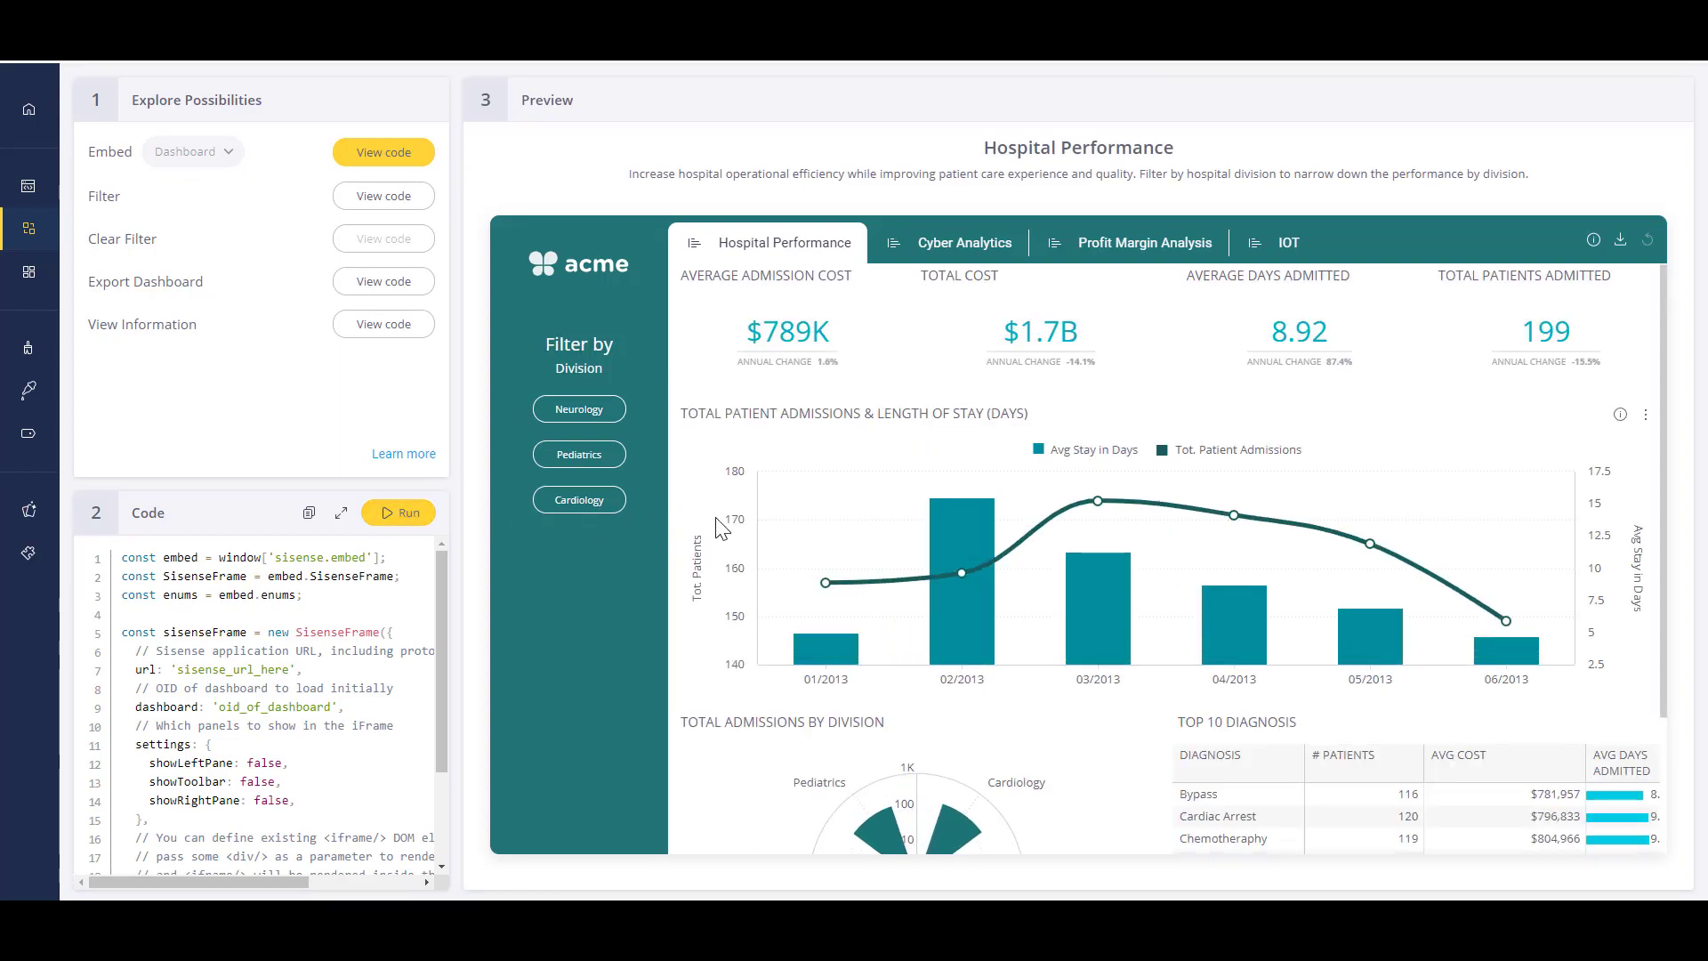
{"action": "scroll", "coordinate": [720, 528], "scroll_direction": "down", "scroll_amount": 2}
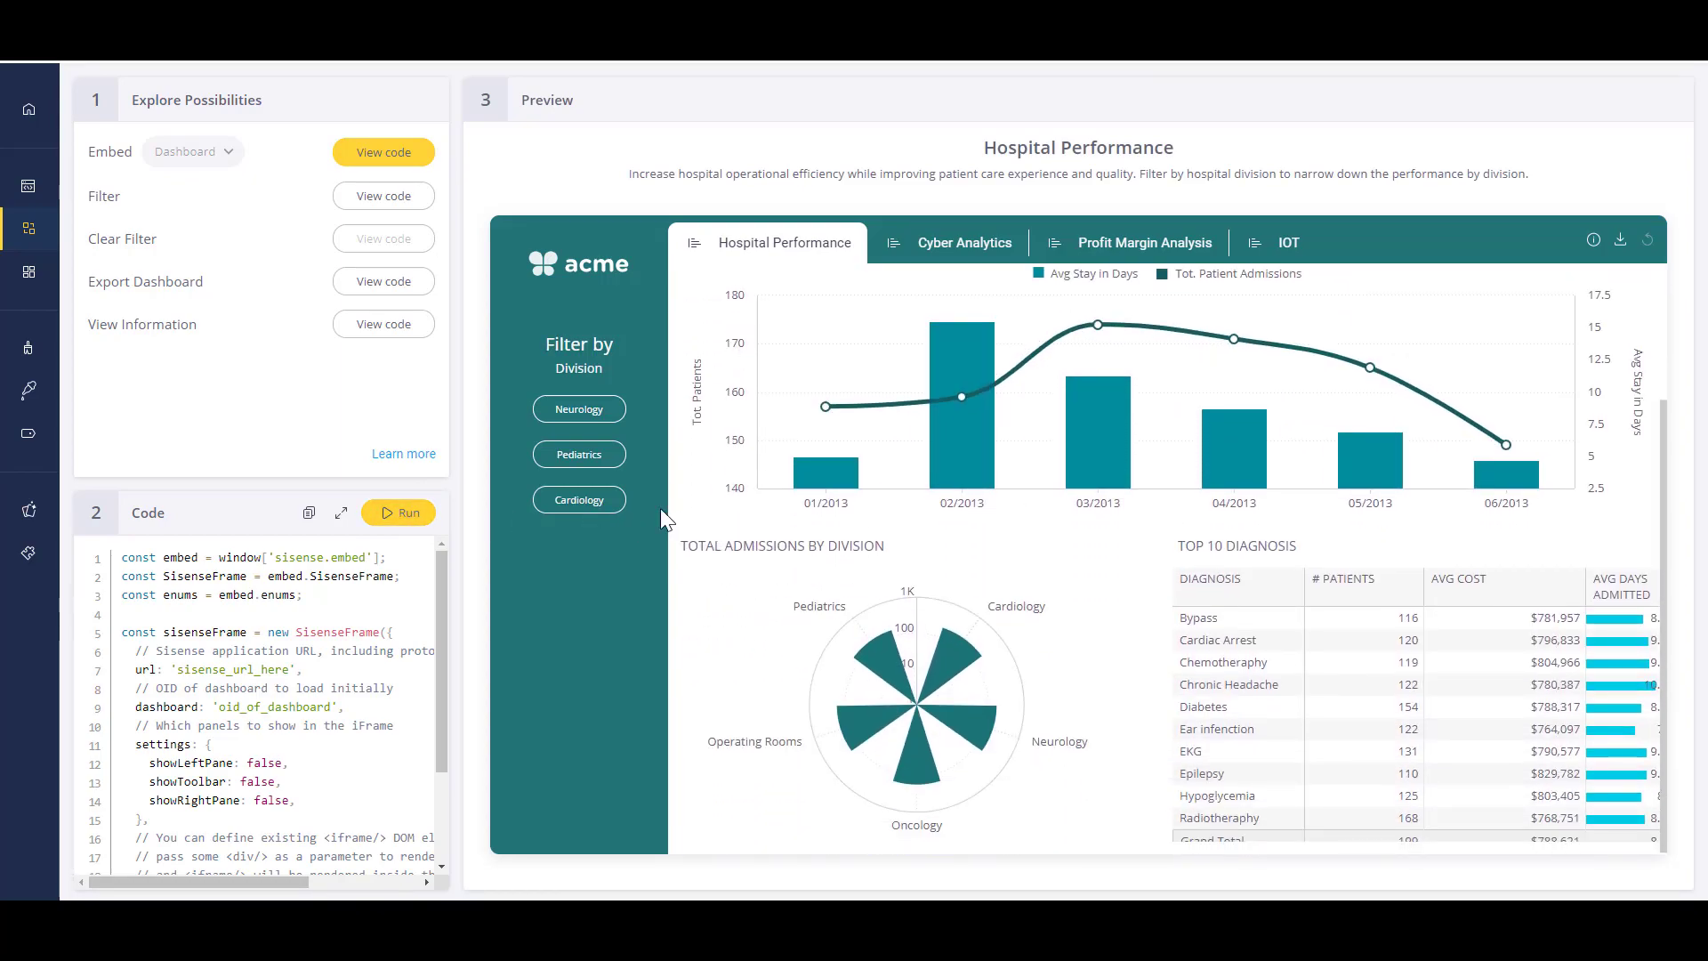
- In SisenseJS, run the Roadmap Grid and Dashboard Grid code to preview Roadmap Layout and Sales Summary
{"action": "left_click", "coordinate": [29, 273]}
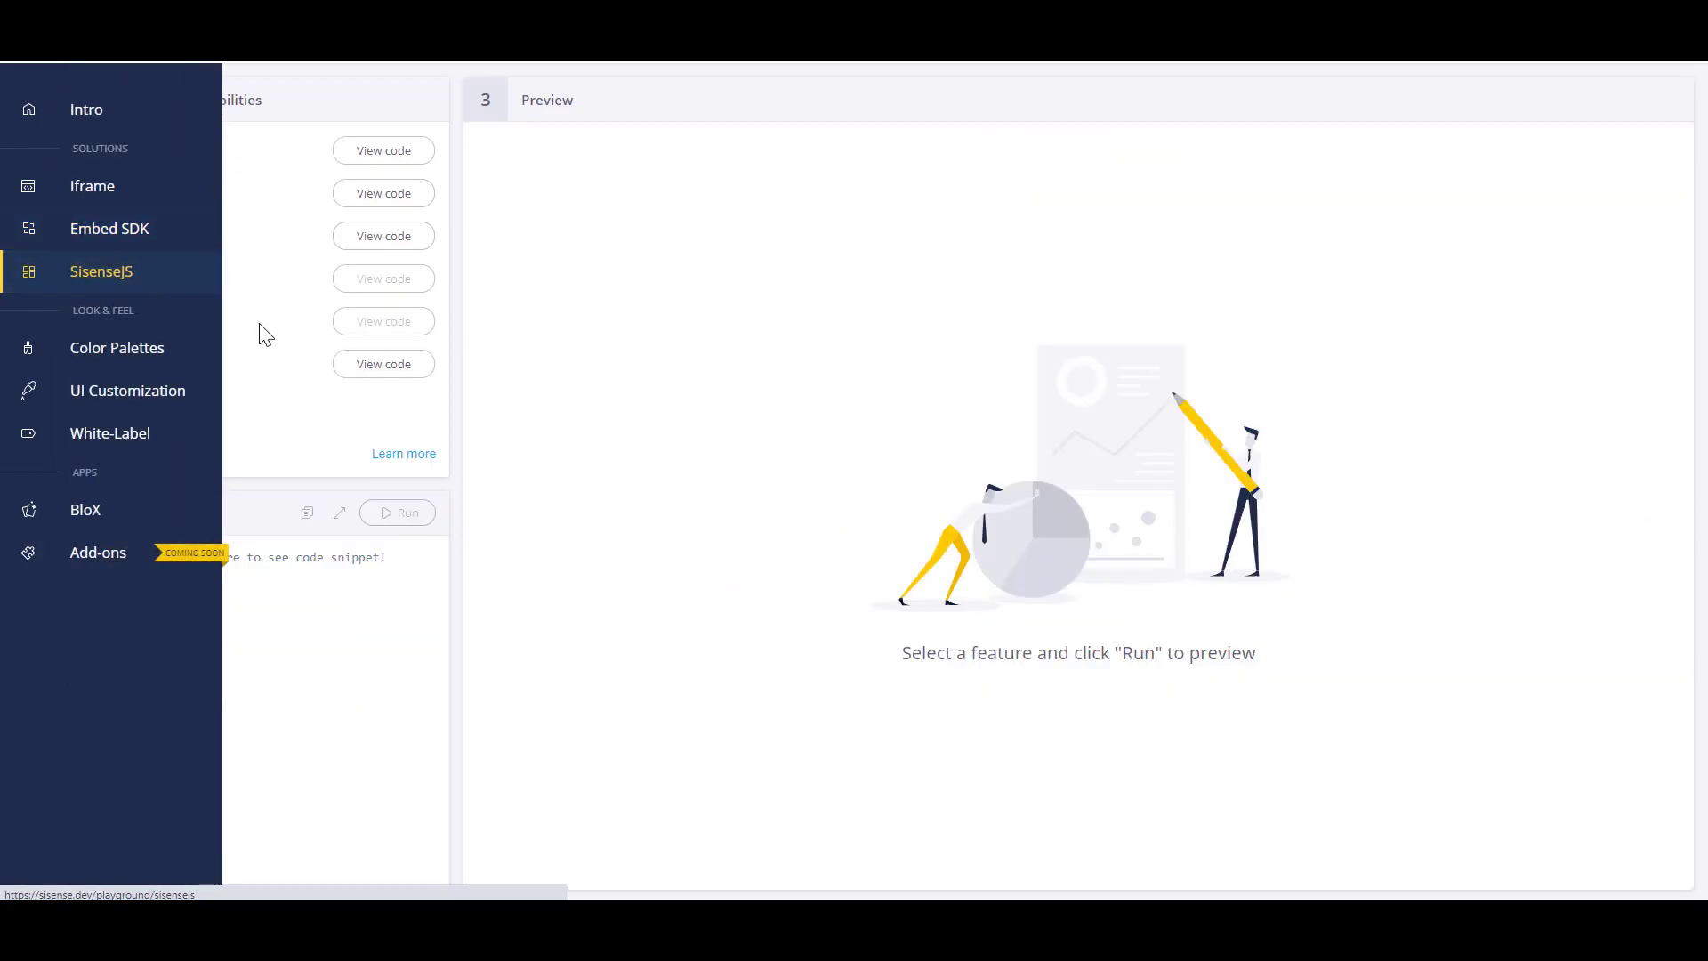
{"action": "left_click", "coordinate": [394, 196]}
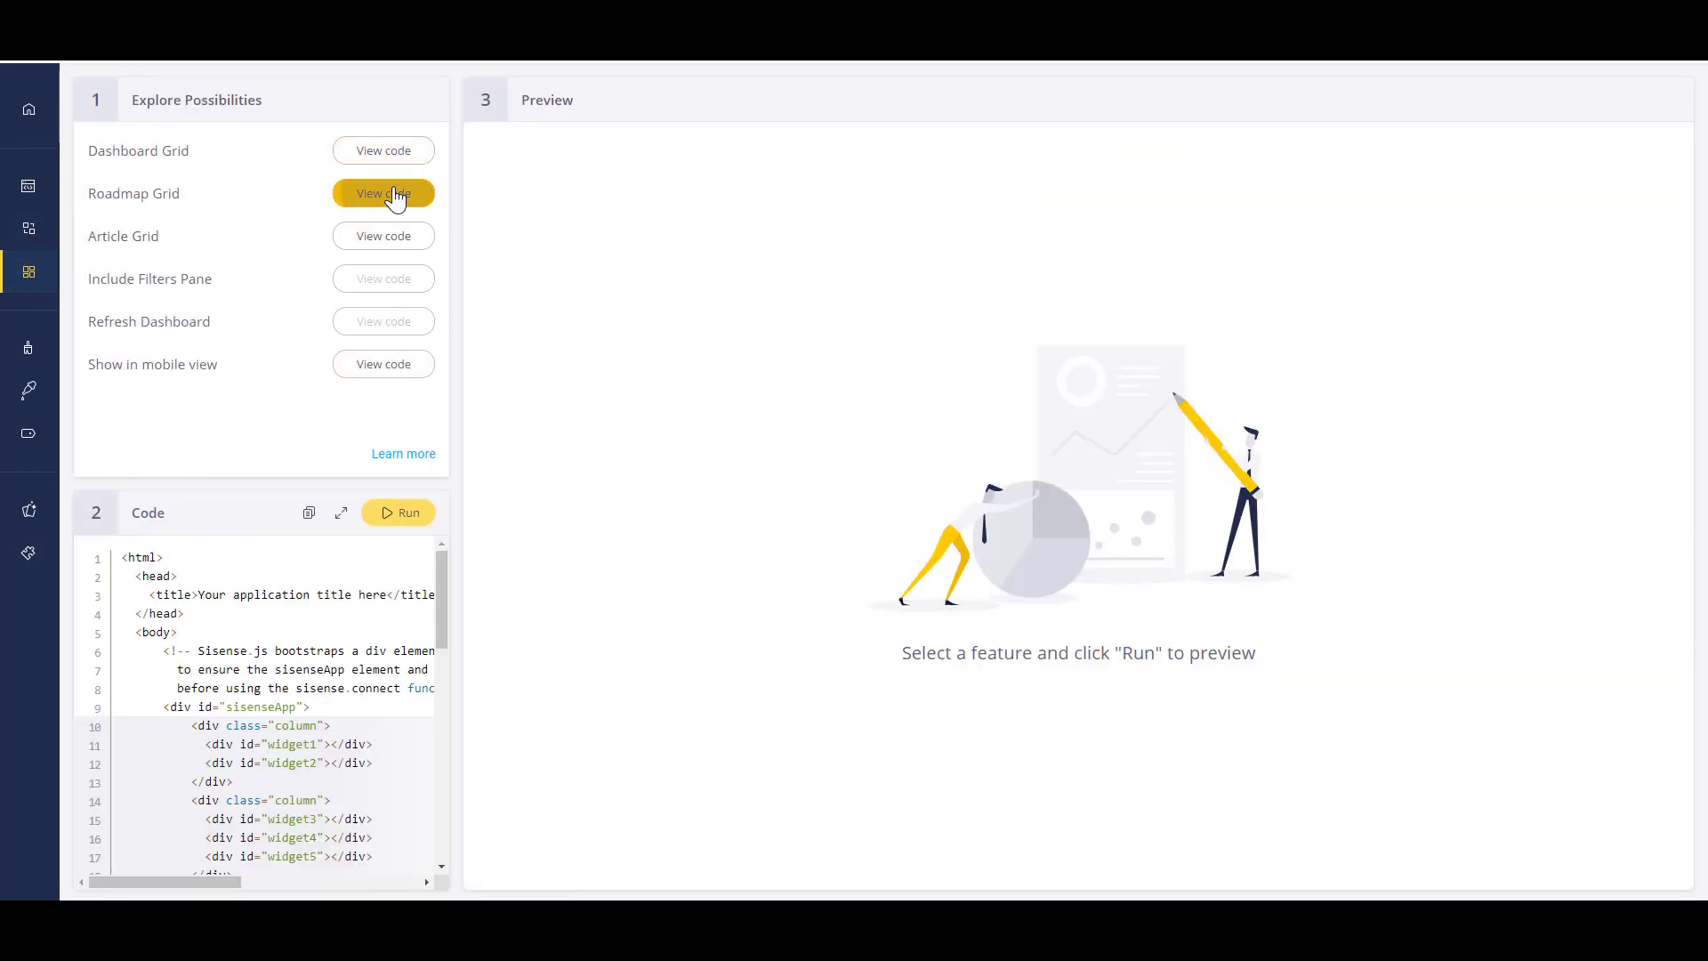
{"action": "left_click", "coordinate": [414, 513]}
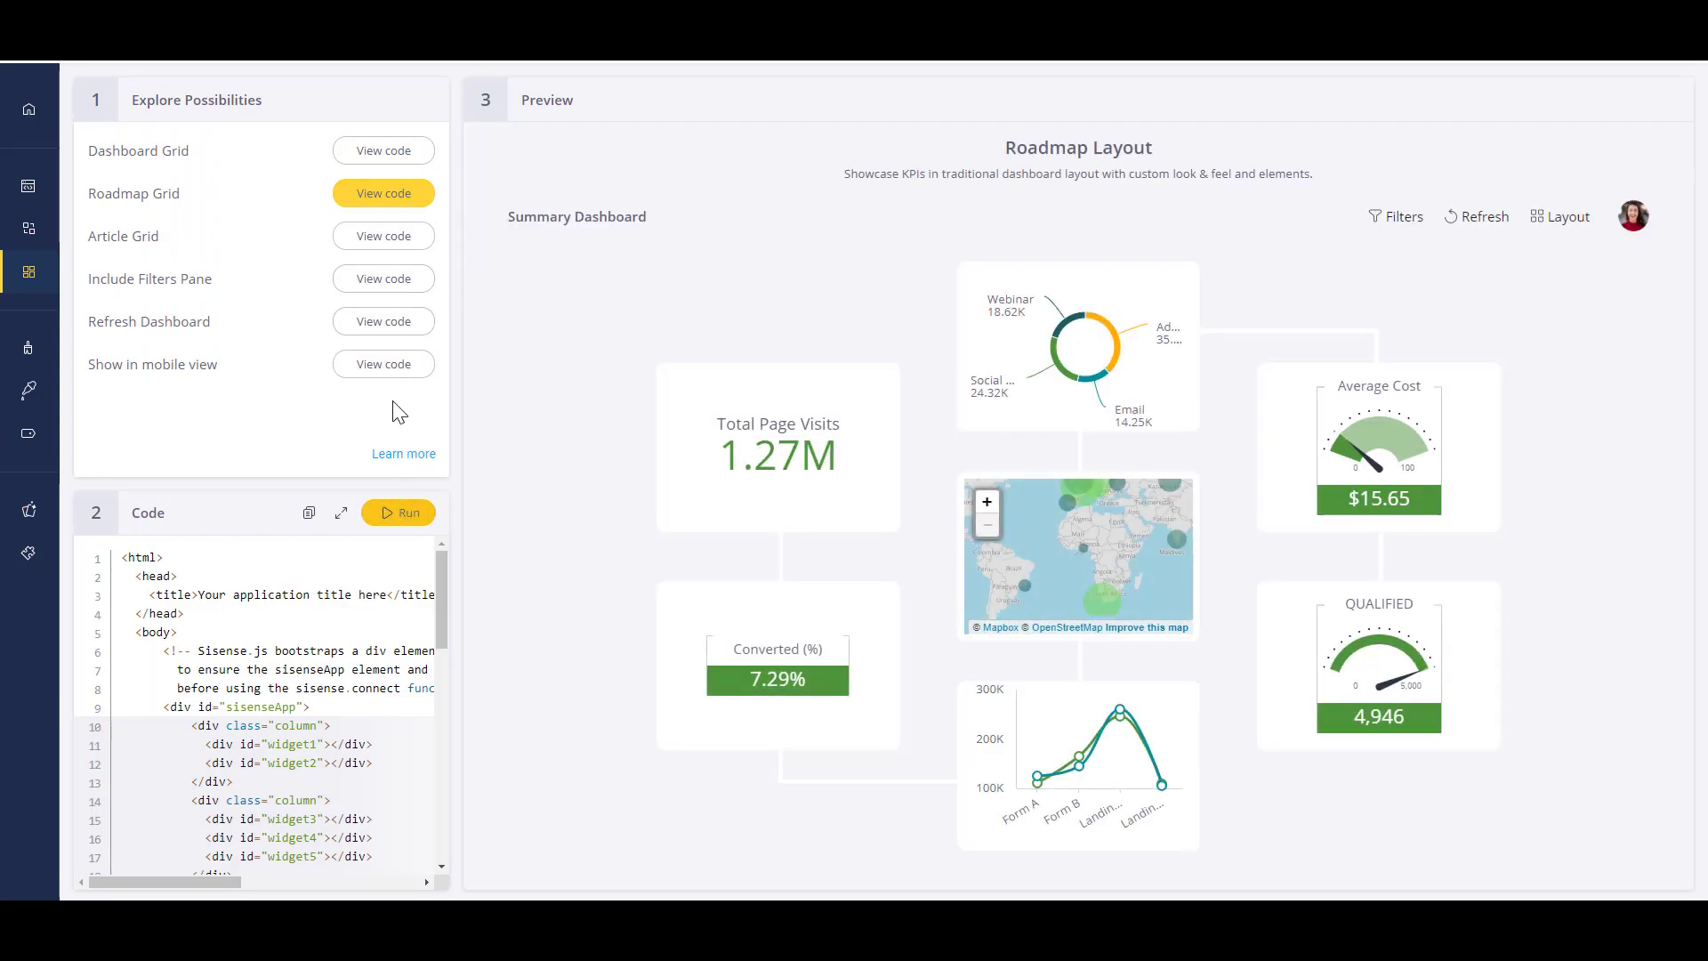
{"action": "left_click", "coordinate": [367, 152]}
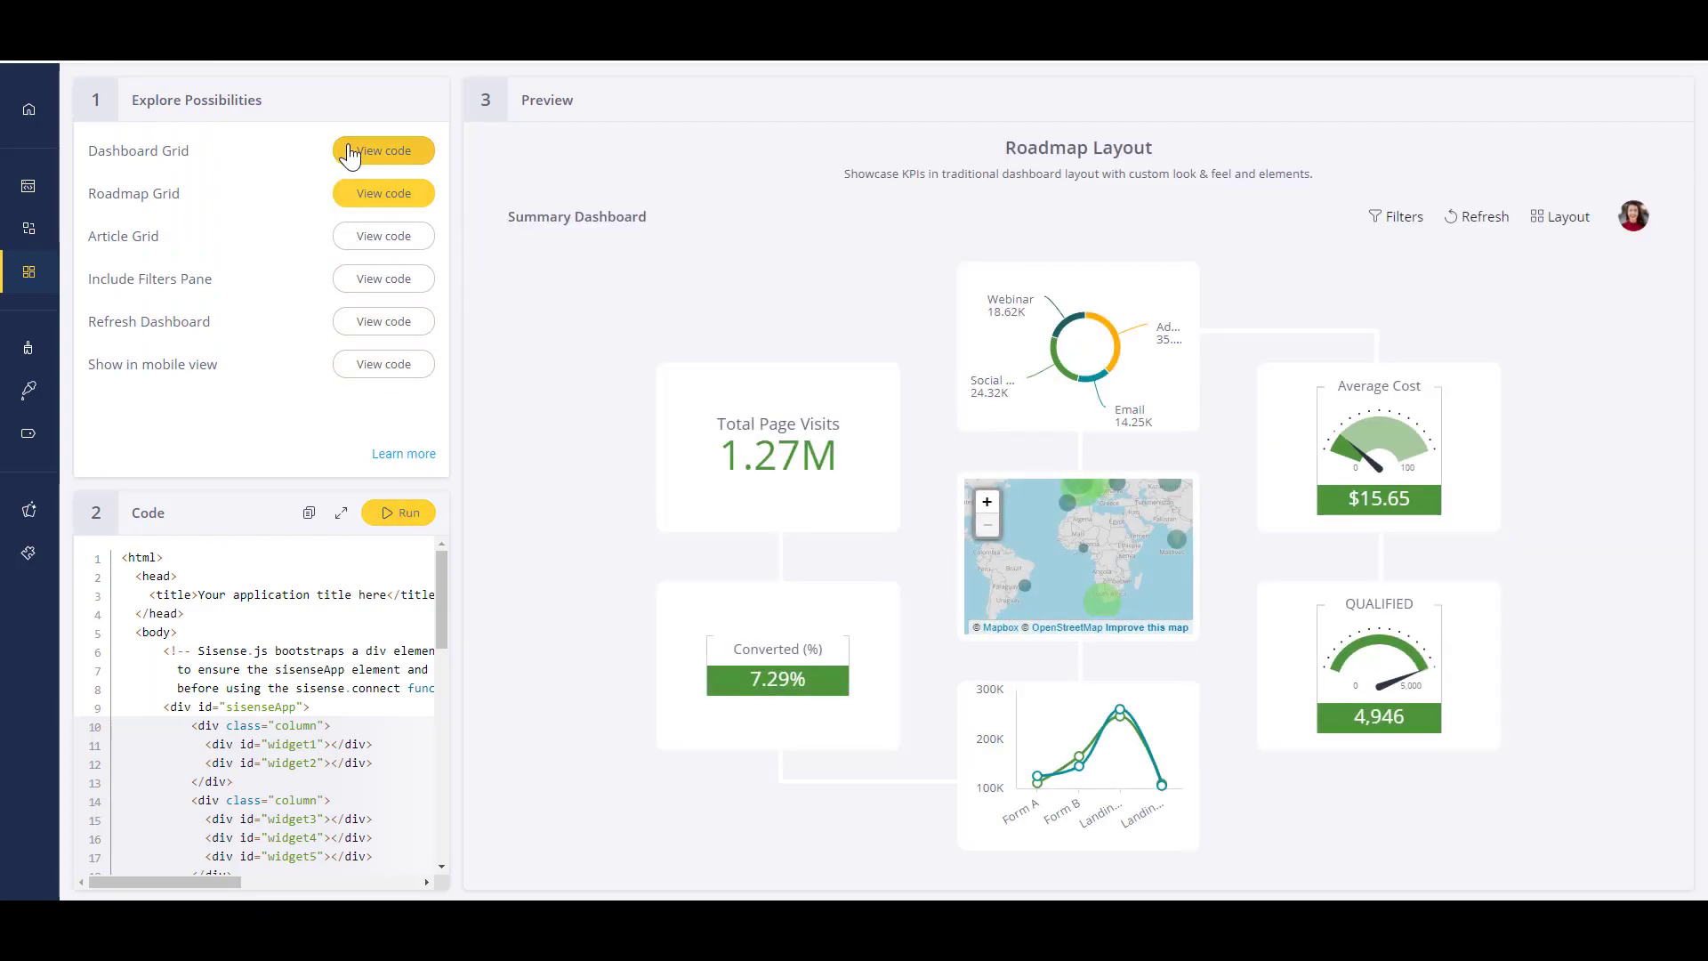
{"action": "left_click", "coordinate": [402, 516]}
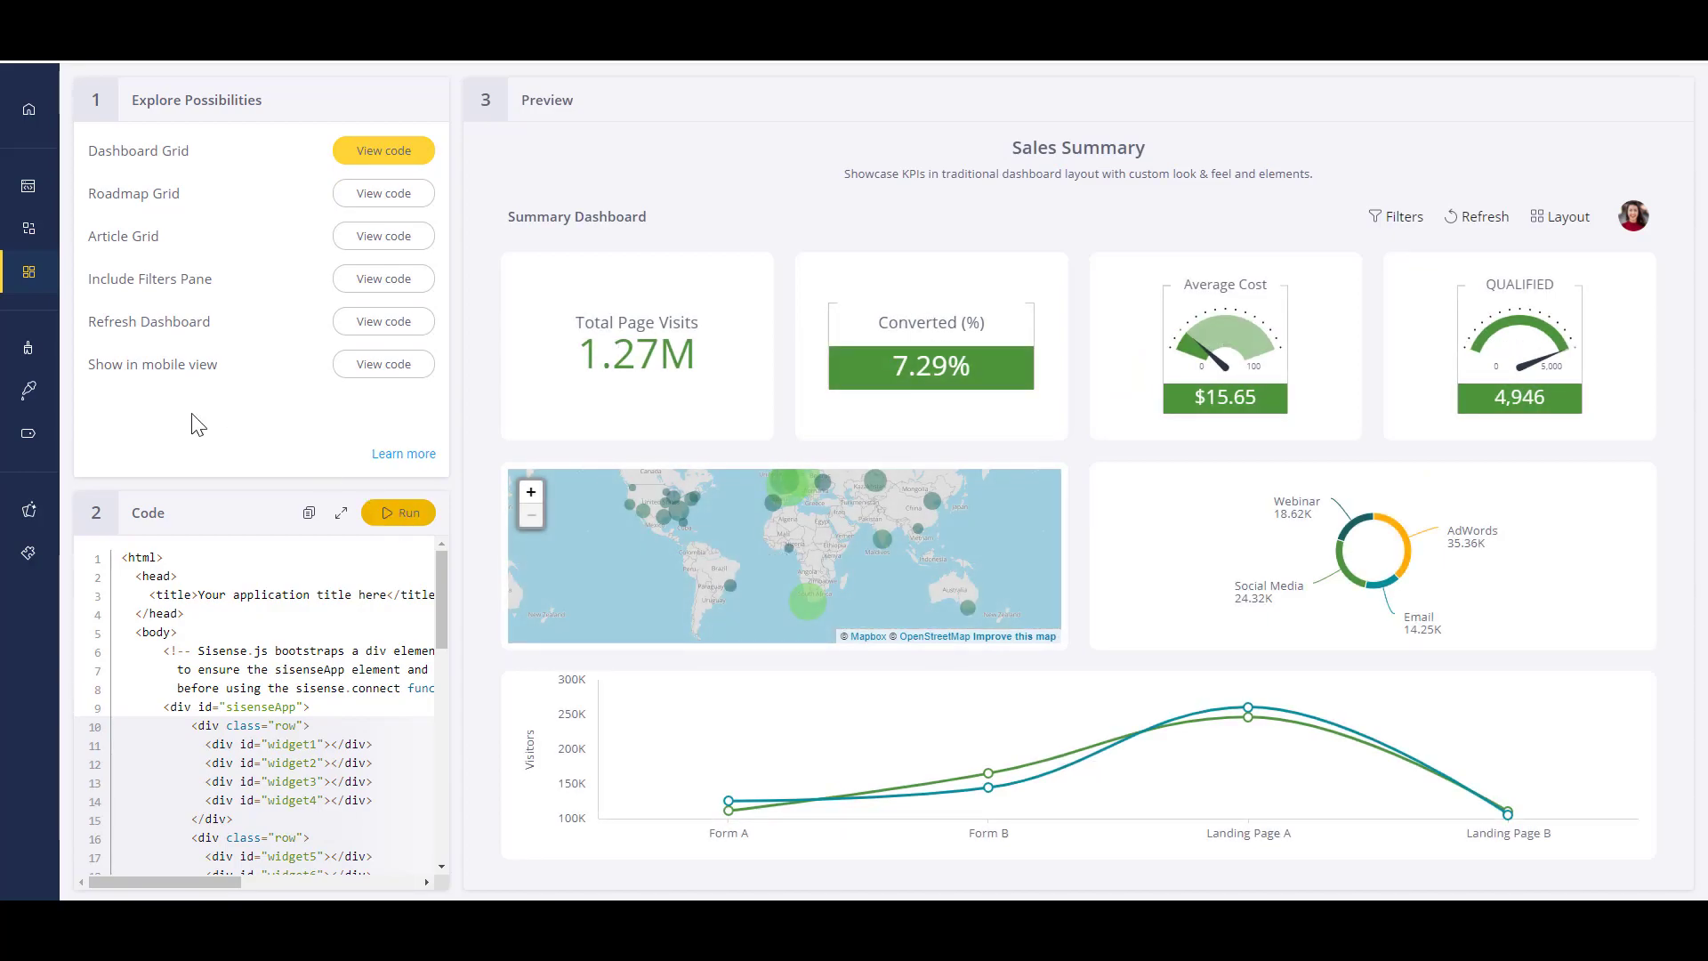
- Apply the green Meadow colour palette, then set the UI Customization font type to Roboto
{"action": "left_click", "coordinate": [29, 354]}
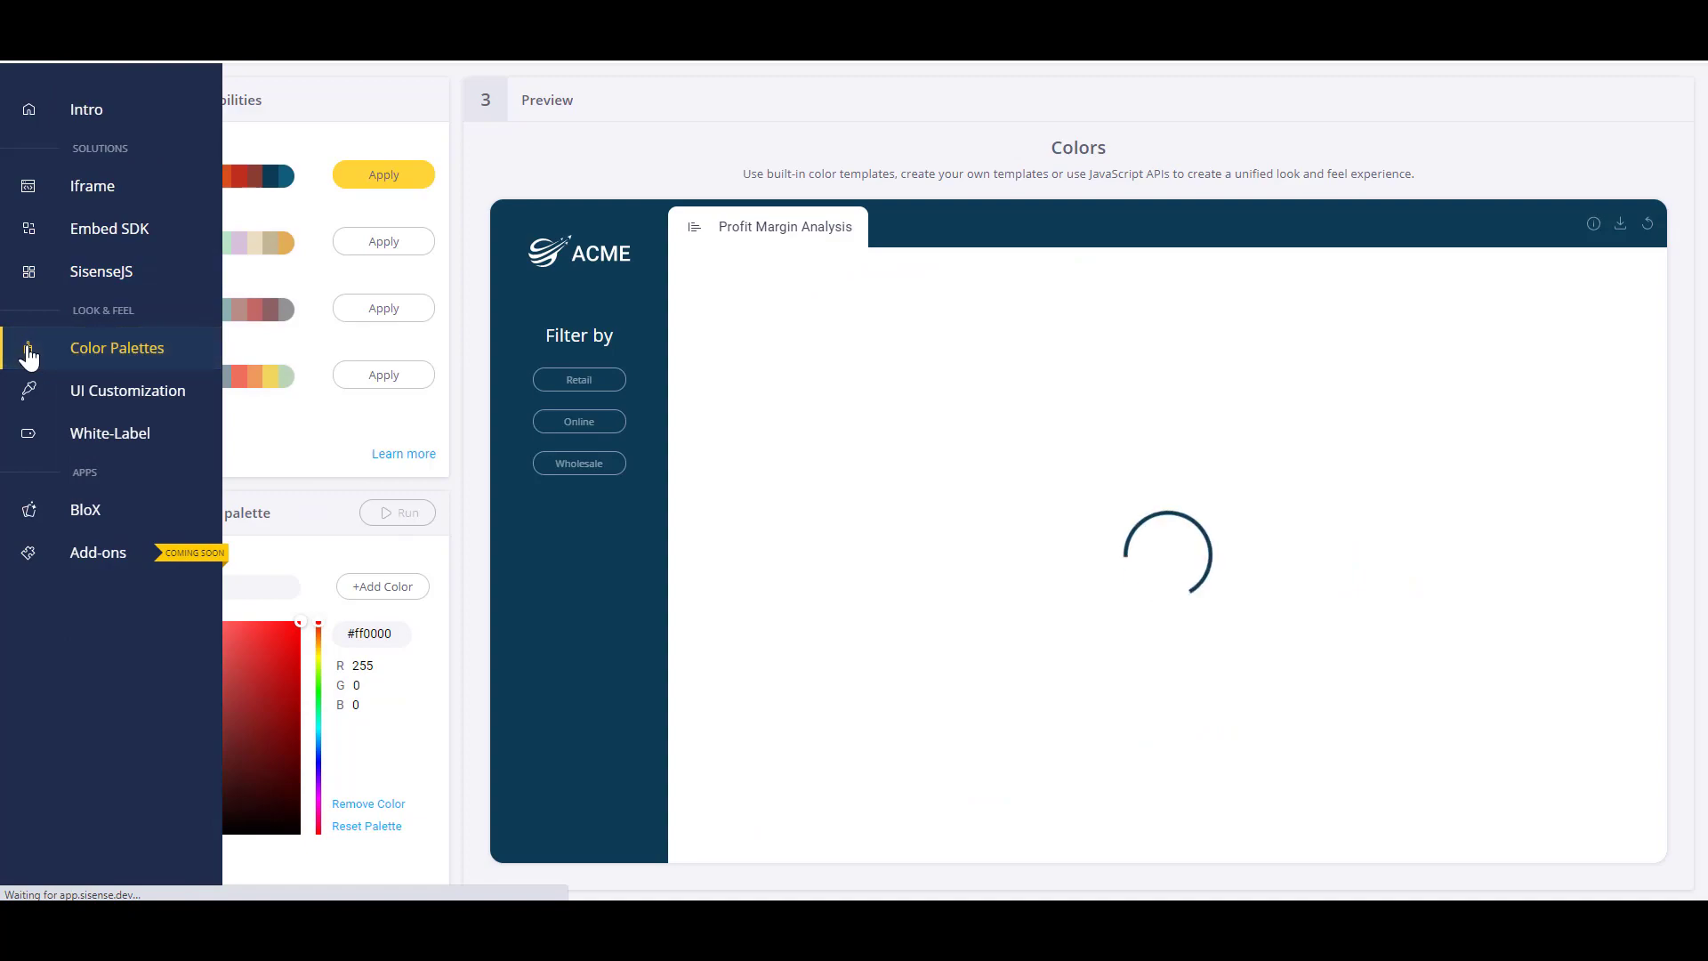
{"action": "left_click", "coordinate": [347, 382]}
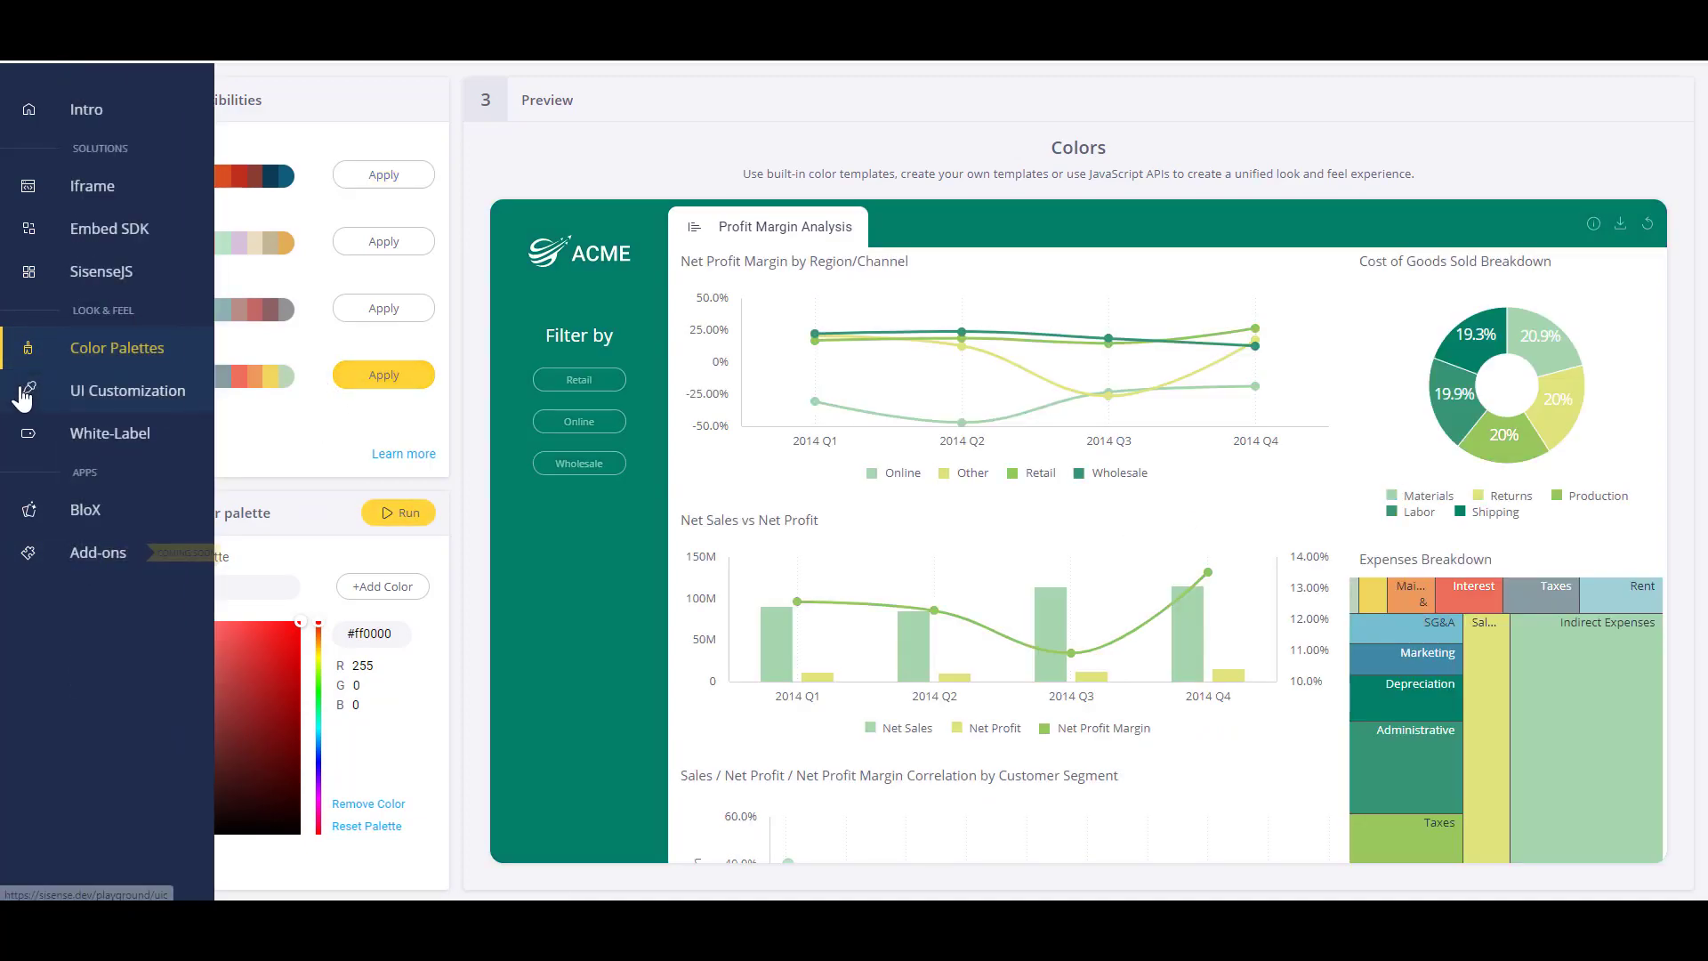
{"action": "left_click", "coordinate": [24, 395]}
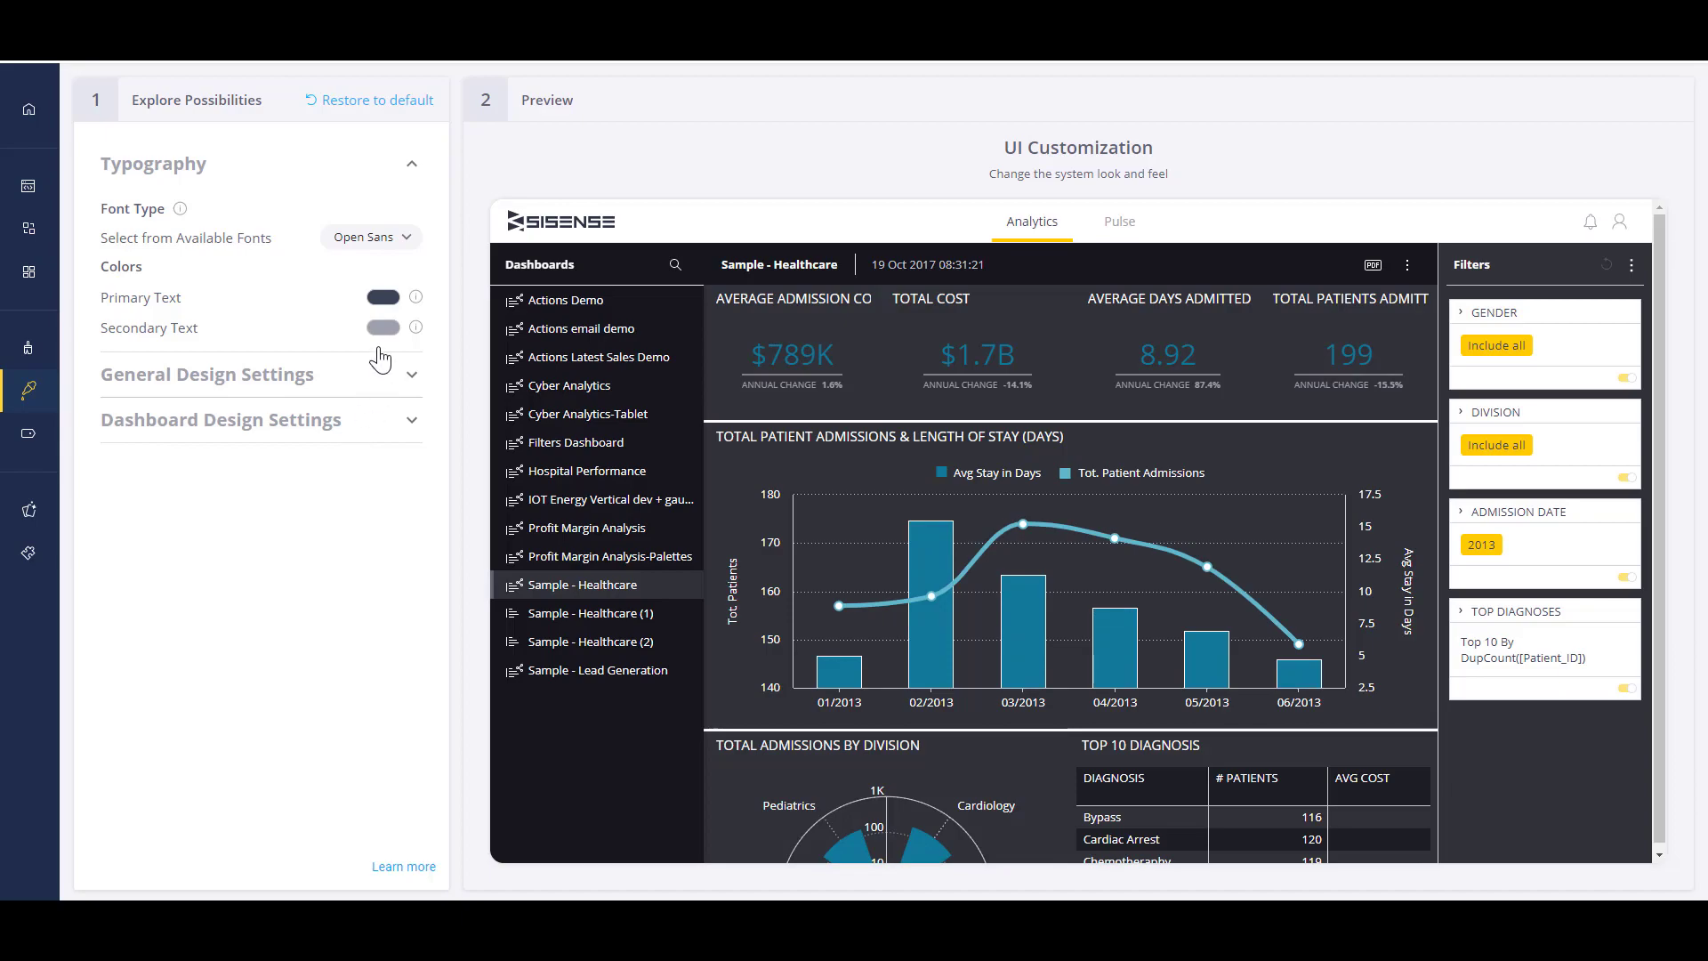
{"action": "left_click", "coordinate": [401, 247]}
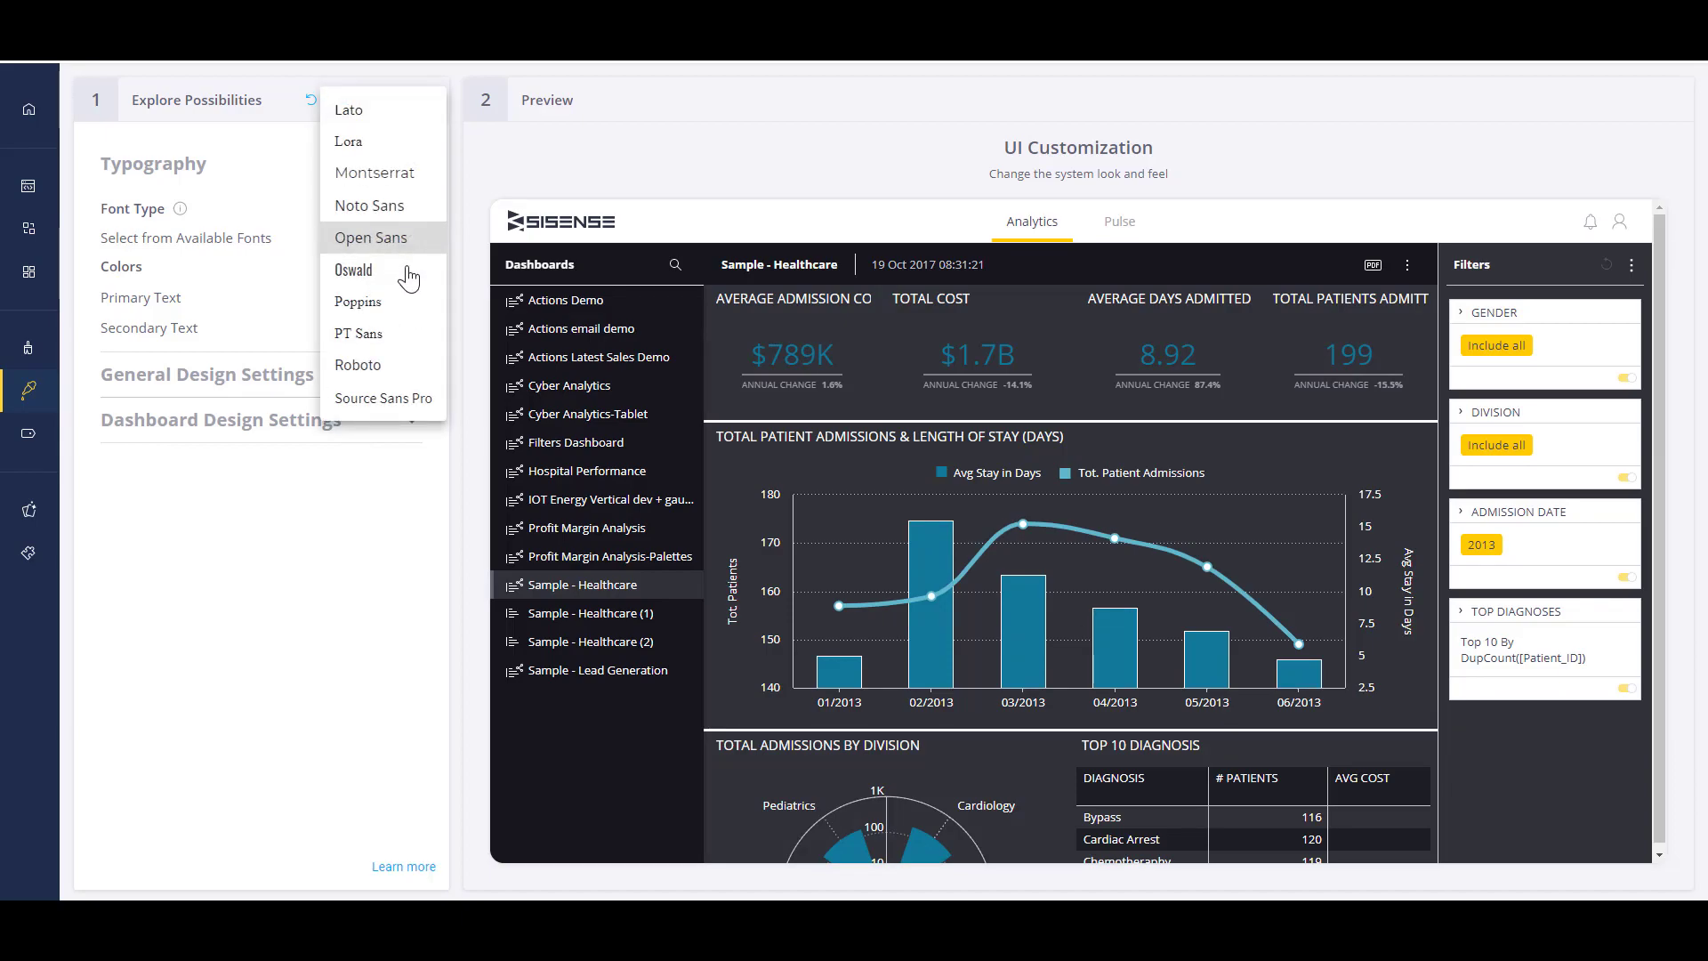
{"action": "left_click", "coordinate": [408, 365]}
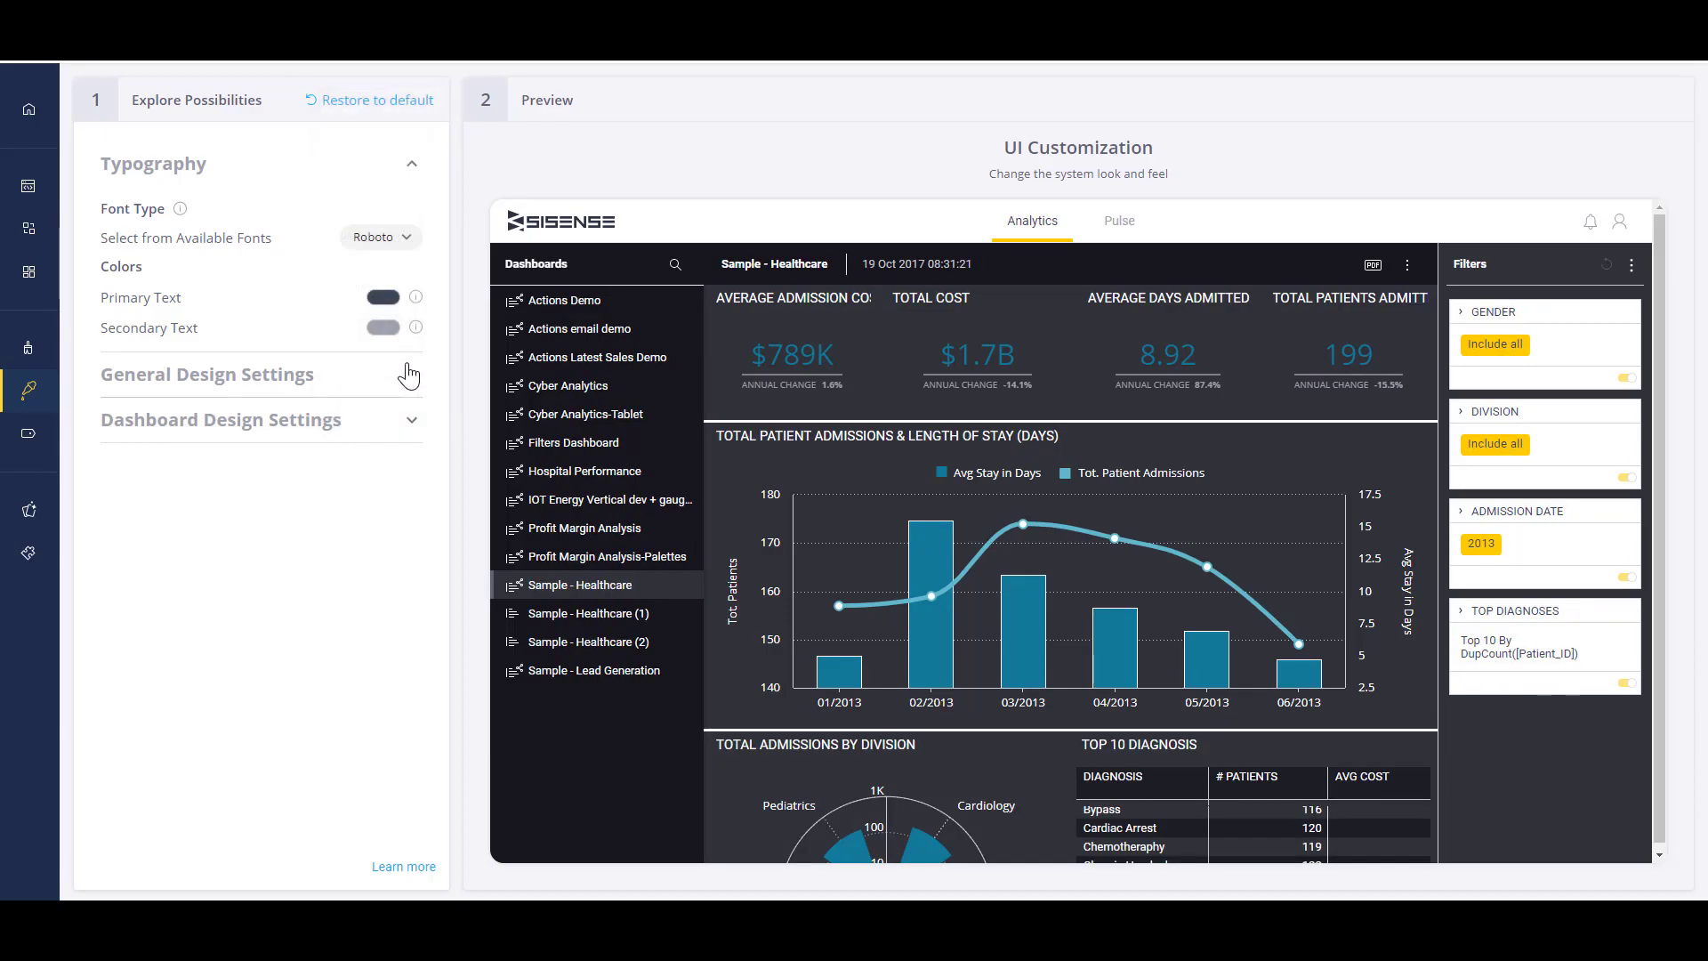
- In White-Label, run the code for the acme logo and both replacement home page banners
{"action": "left_click", "coordinate": [37, 436]}
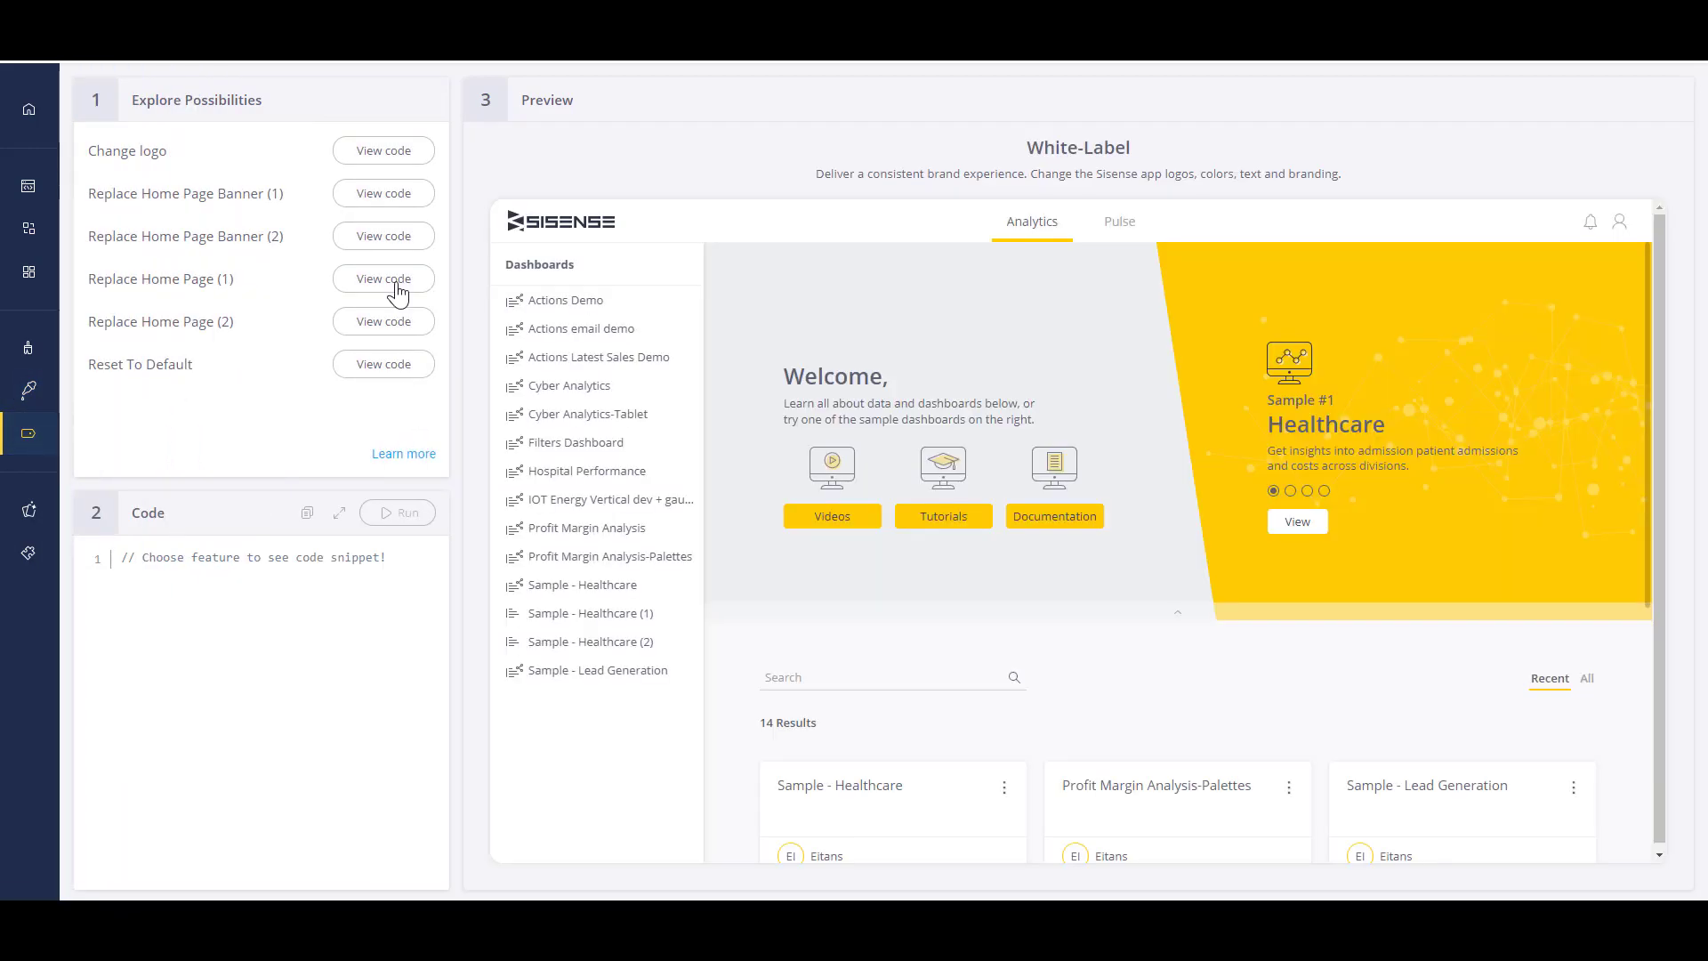
{"action": "left_click", "coordinate": [383, 150]}
{"action": "left_click", "coordinate": [405, 514]}
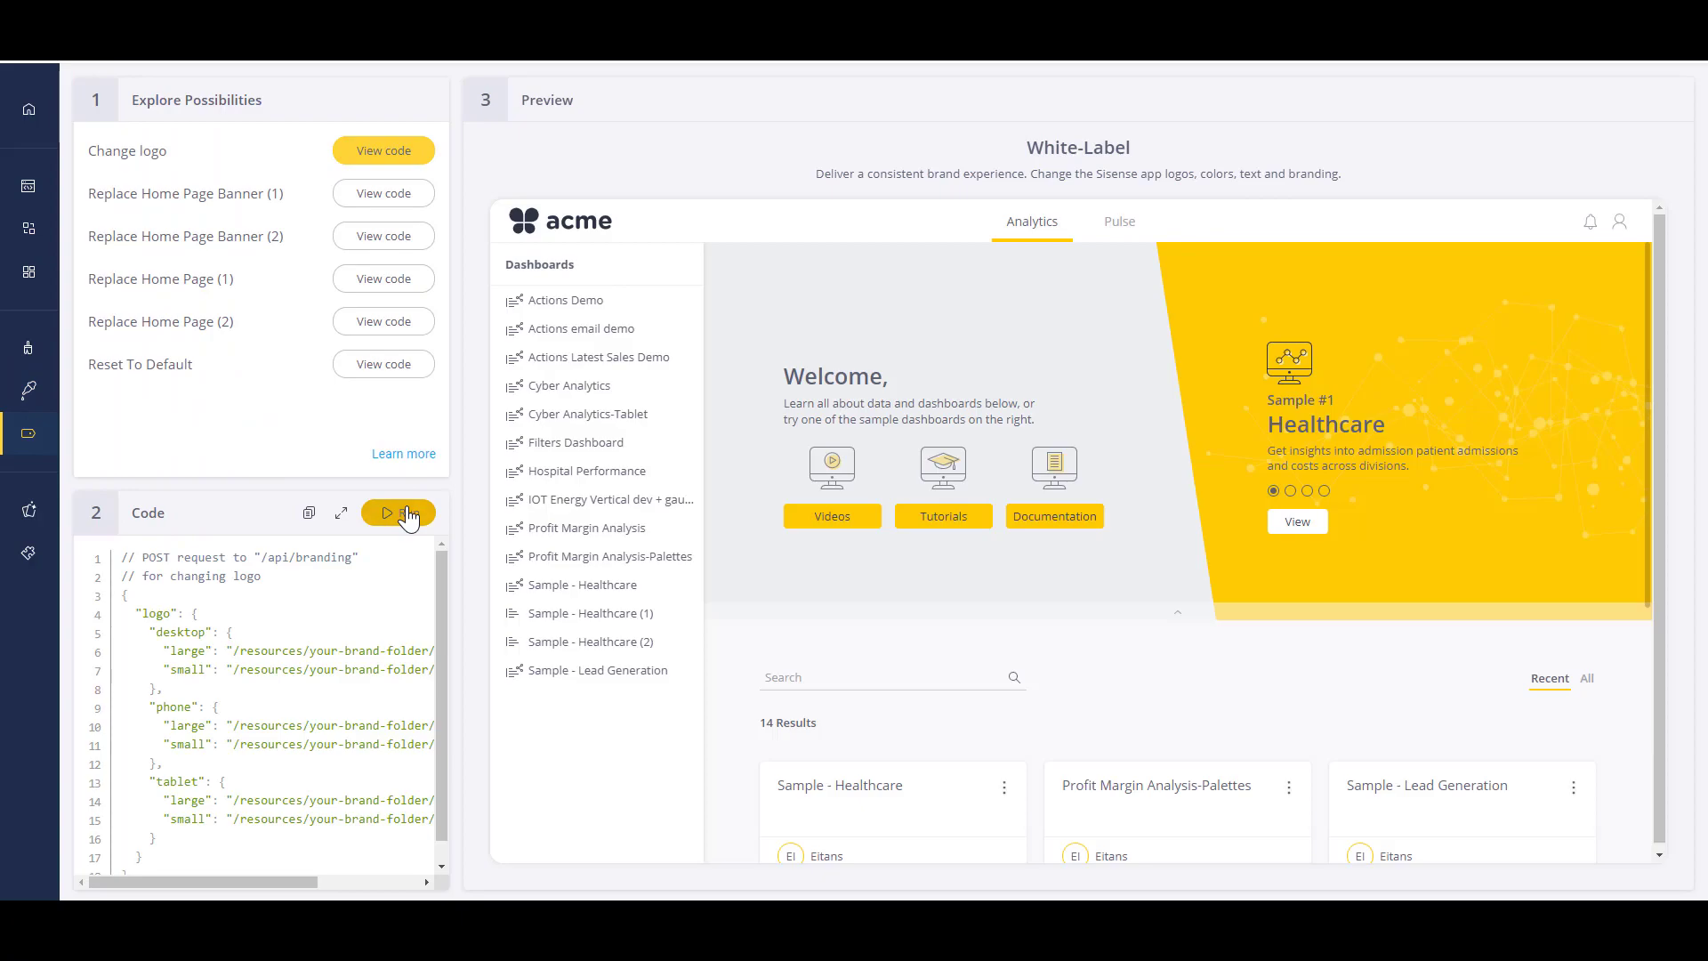
{"action": "left_click", "coordinate": [384, 193]}
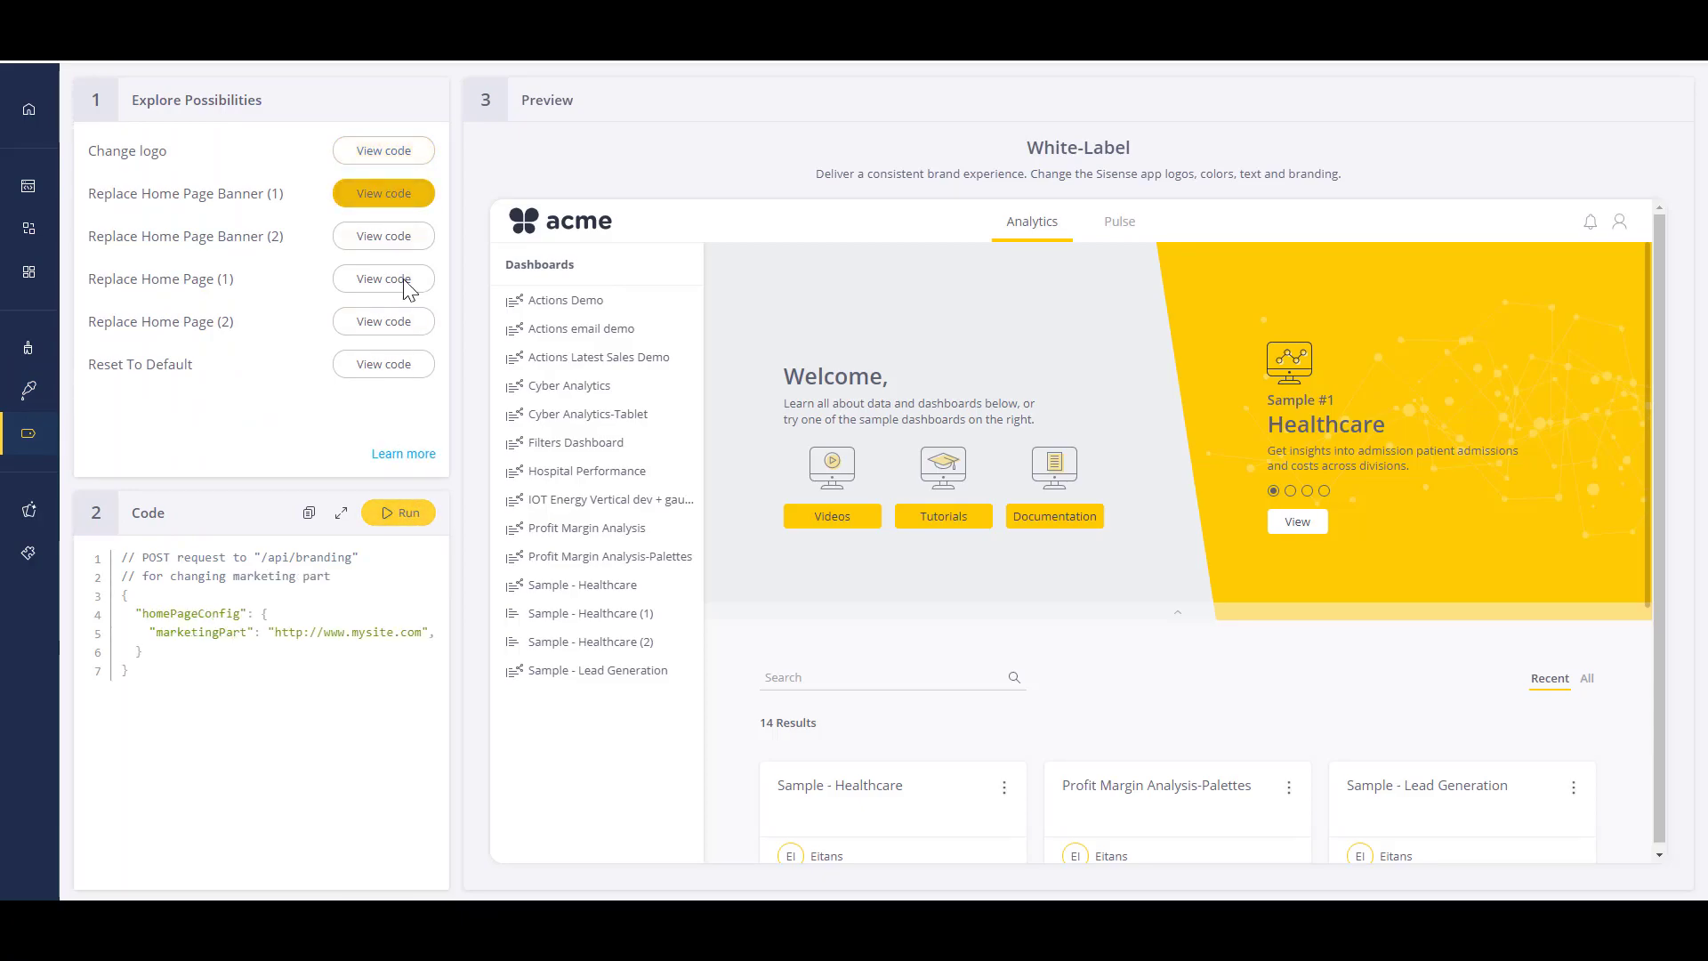
{"action": "left_click", "coordinate": [406, 514]}
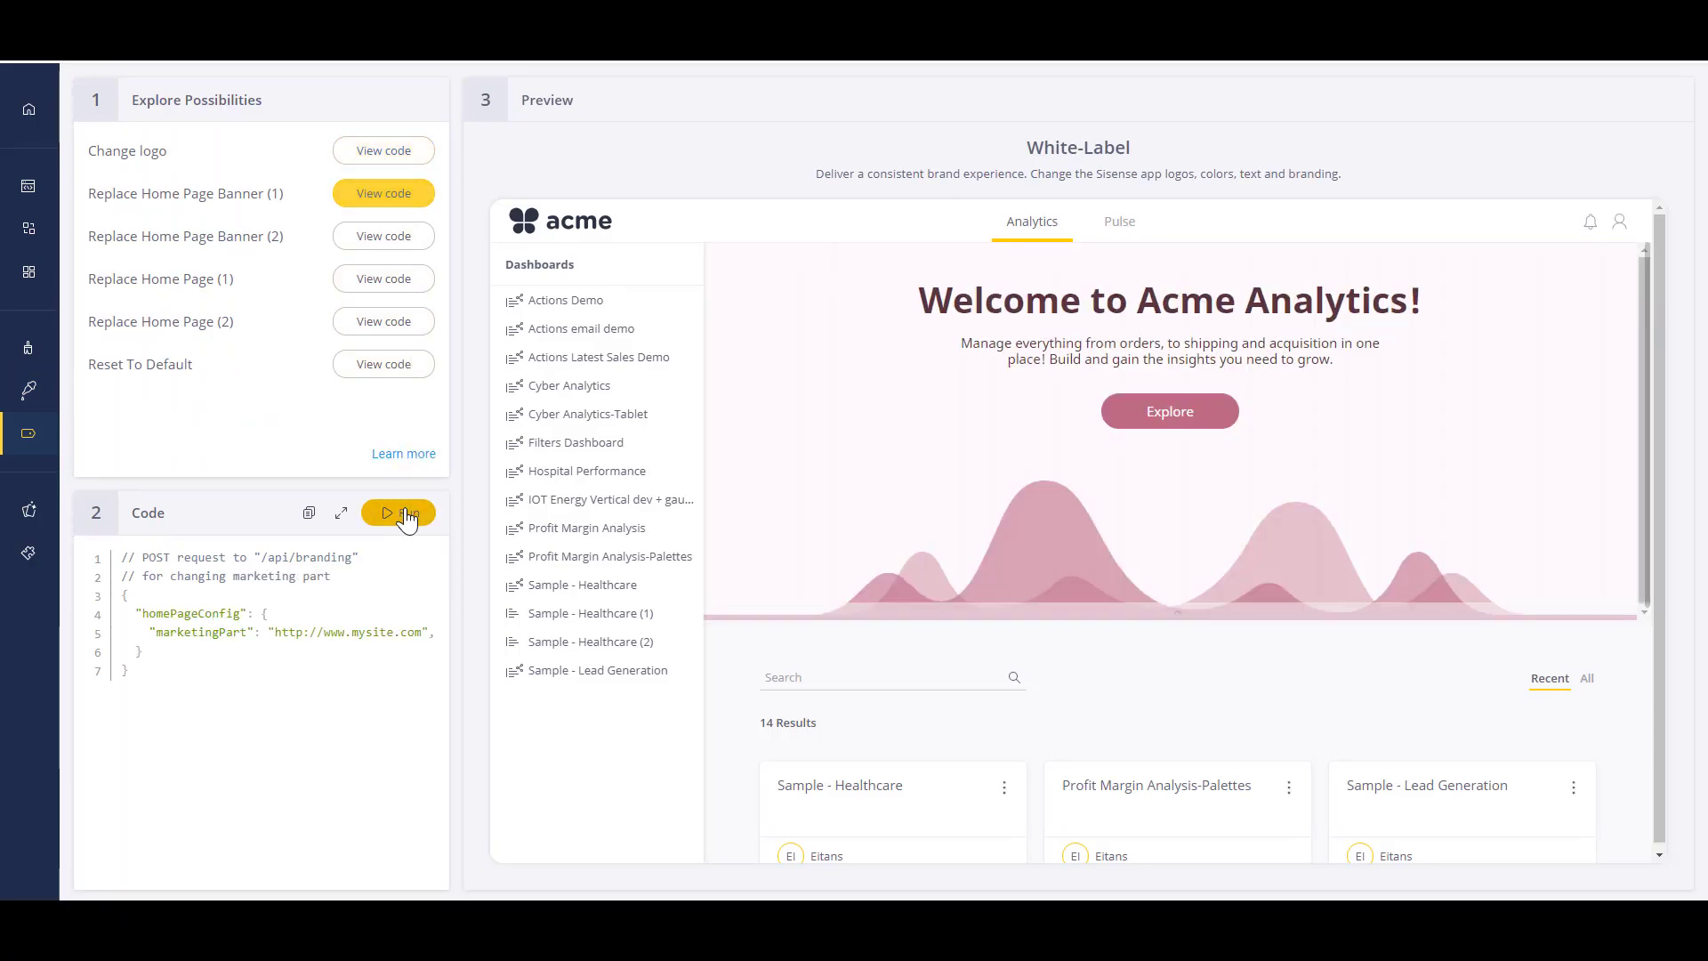
{"action": "left_click", "coordinate": [383, 236]}
{"action": "left_click", "coordinate": [398, 513]}
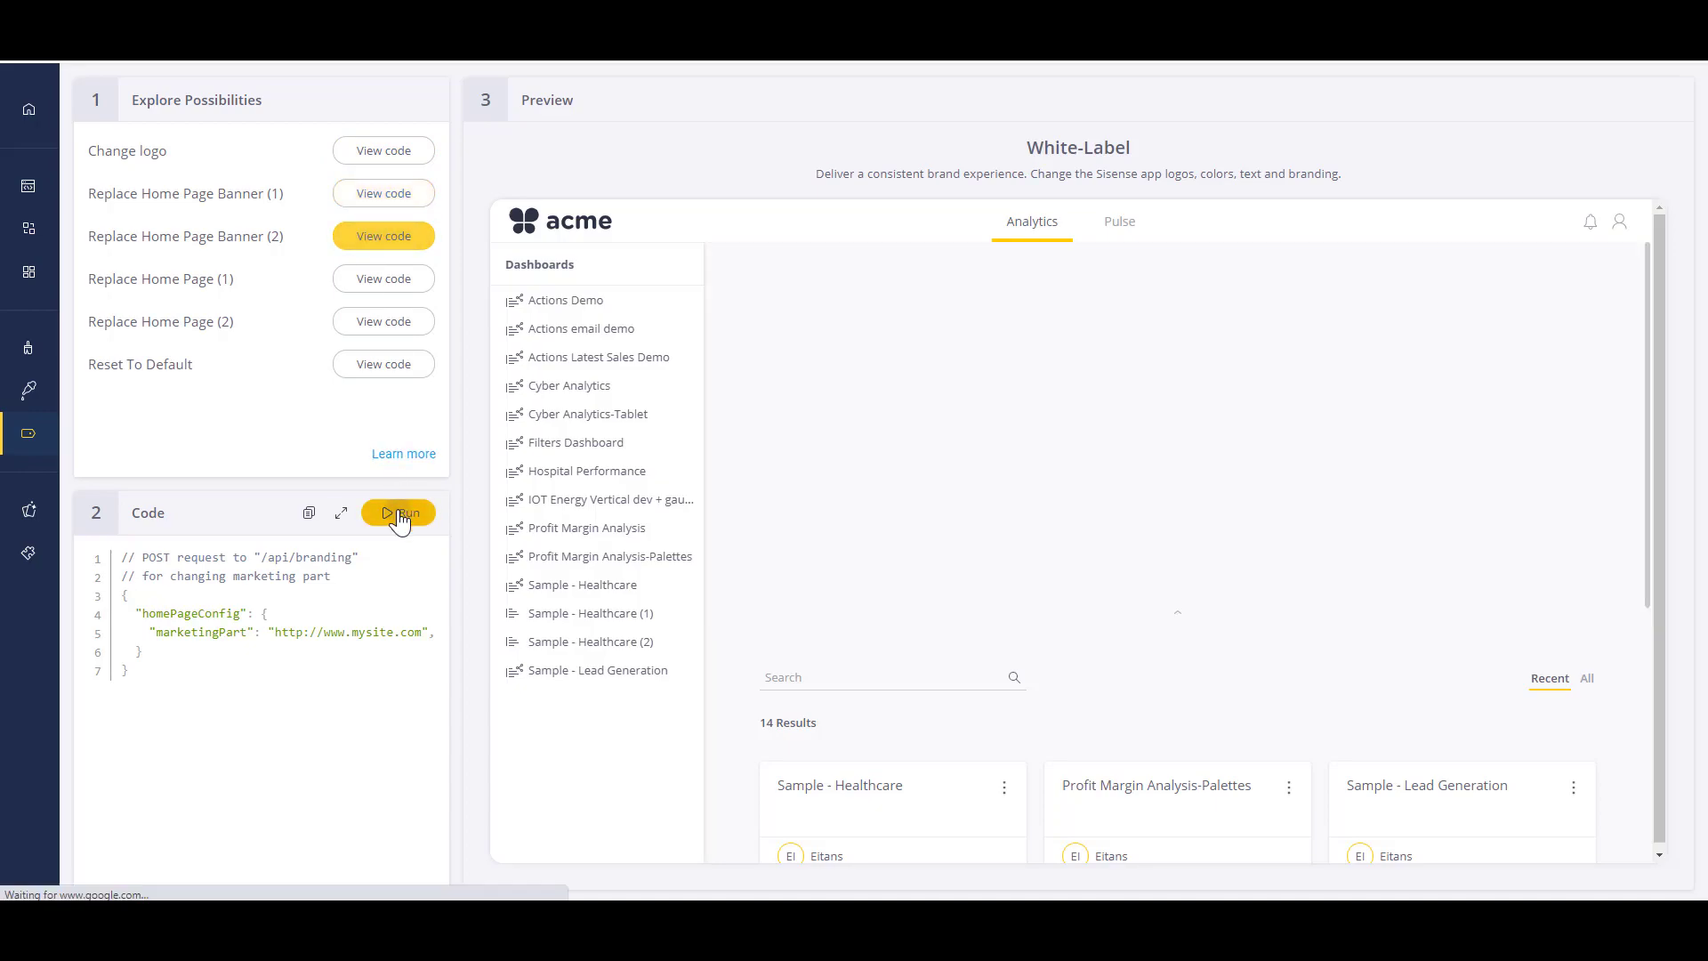